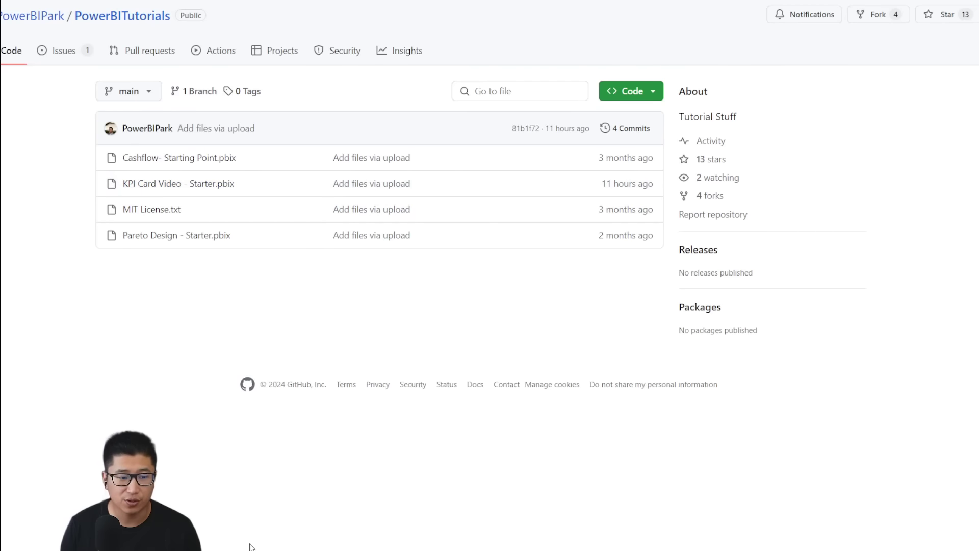
Step: Switch to Power BI and review the daily rows of the Data table, returning to its first rows
{"action": "left_click", "coordinate": [285, 515]}
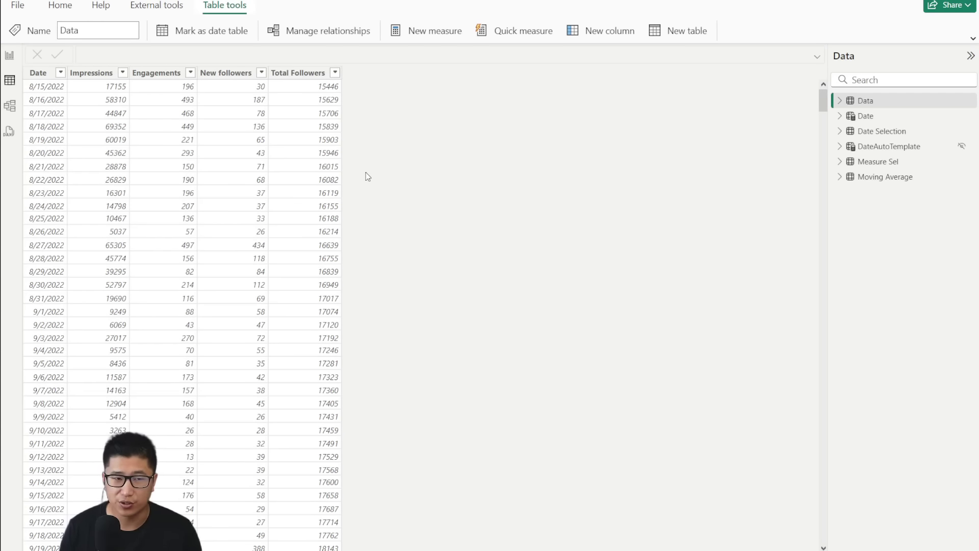
{"action": "left_click", "coordinate": [39, 75]}
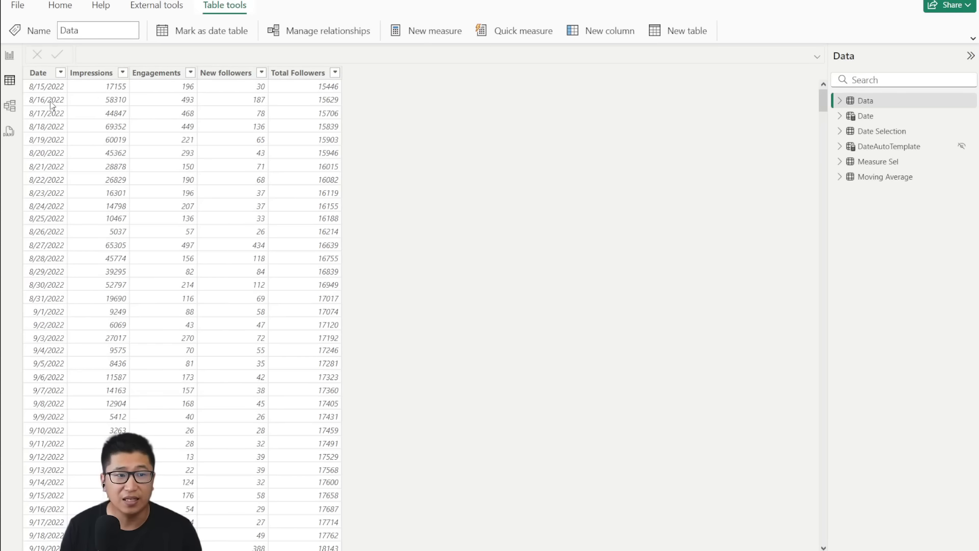
{"action": "scroll", "coordinate": [147, 265], "scroll_direction": "down", "scroll_amount": 20}
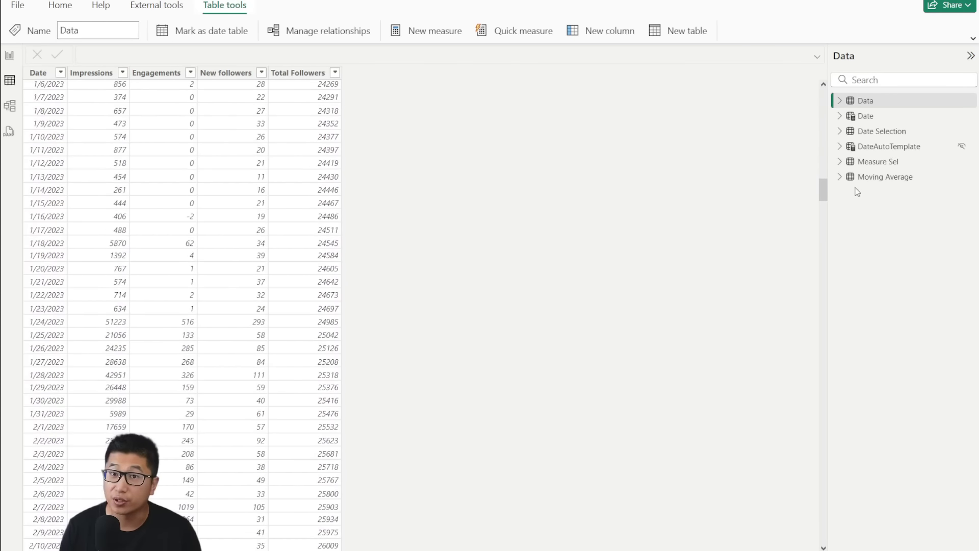
{"action": "left_click_drag", "start_coordinate": [823, 189], "coordinate": [824, 91]}
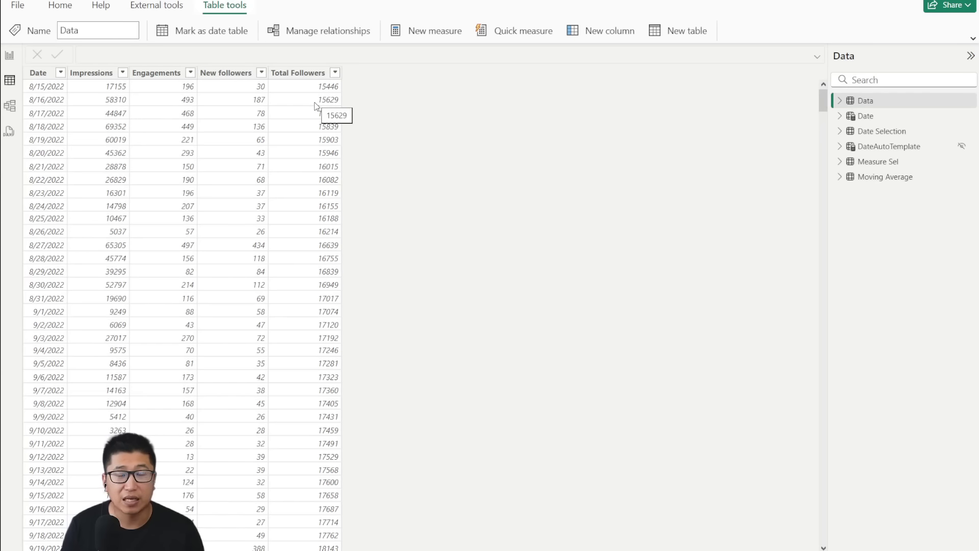
Step: View the Date table and open Bravo's Manage Dates feature, checking its Time Intelligence settings
{"action": "left_click", "coordinate": [892, 120]}
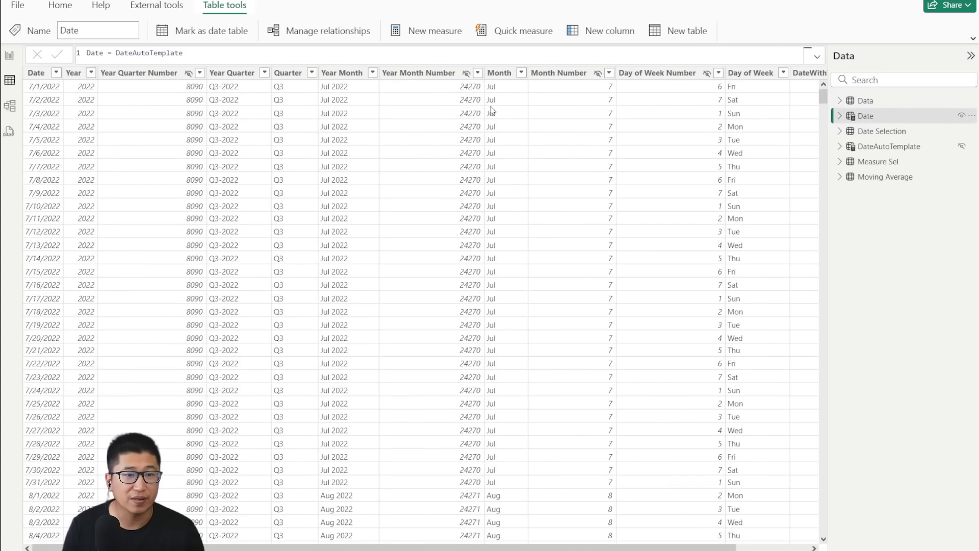
{"action": "left_click", "coordinate": [173, 6]}
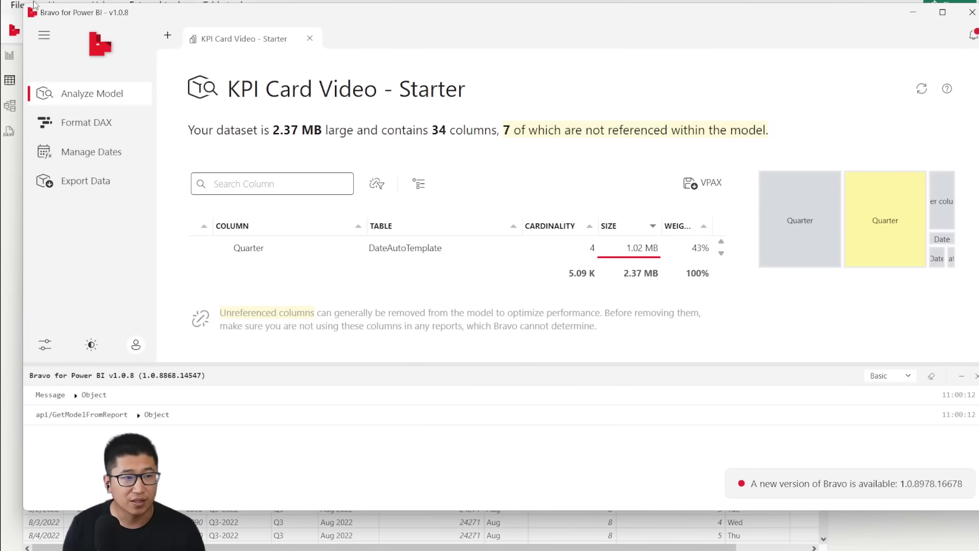
{"action": "left_click", "coordinate": [92, 161]}
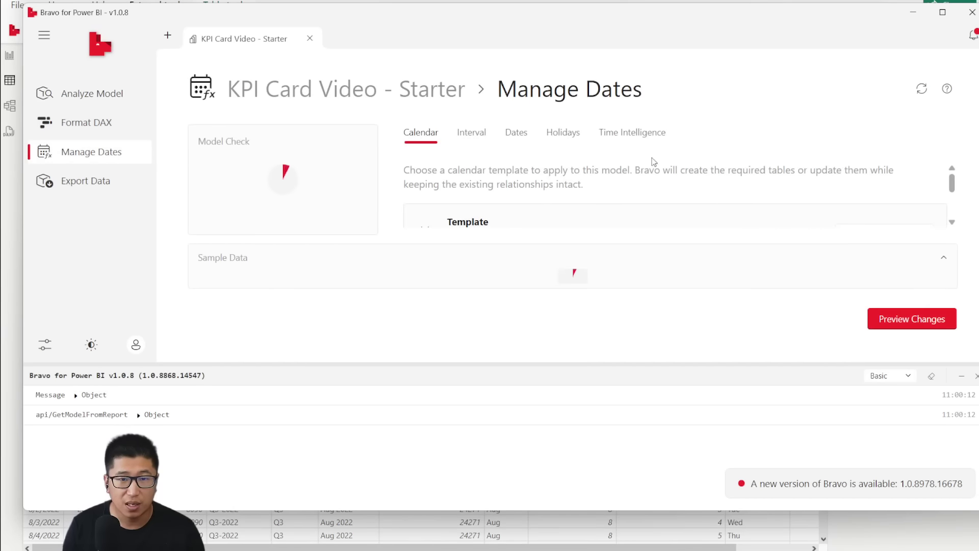
{"action": "left_click", "coordinate": [642, 132]}
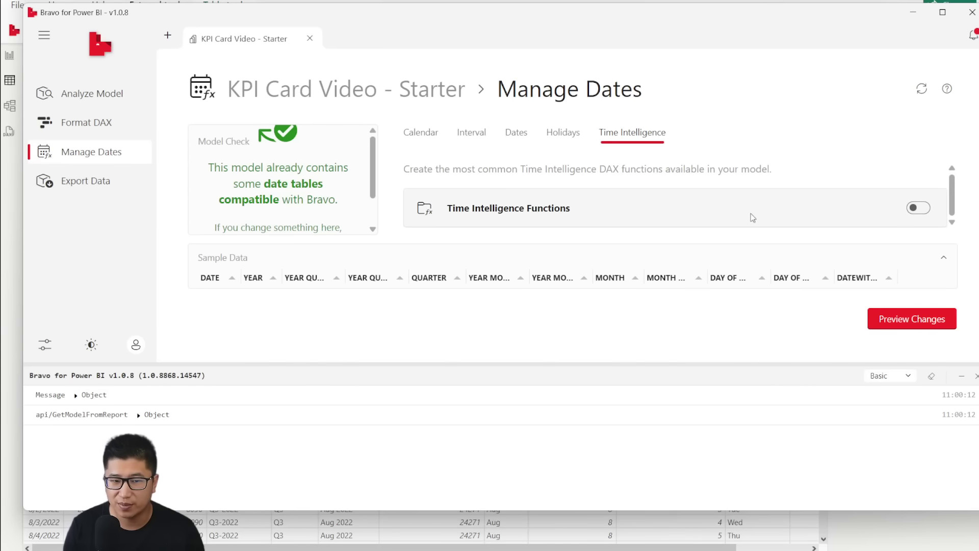
Step: Review the Calendar settings in Bravo, including the template and first day of the week
{"action": "left_click", "coordinate": [418, 137]}
{"action": "scroll", "coordinate": [548, 183], "scroll_direction": "down", "scroll_amount": 3}
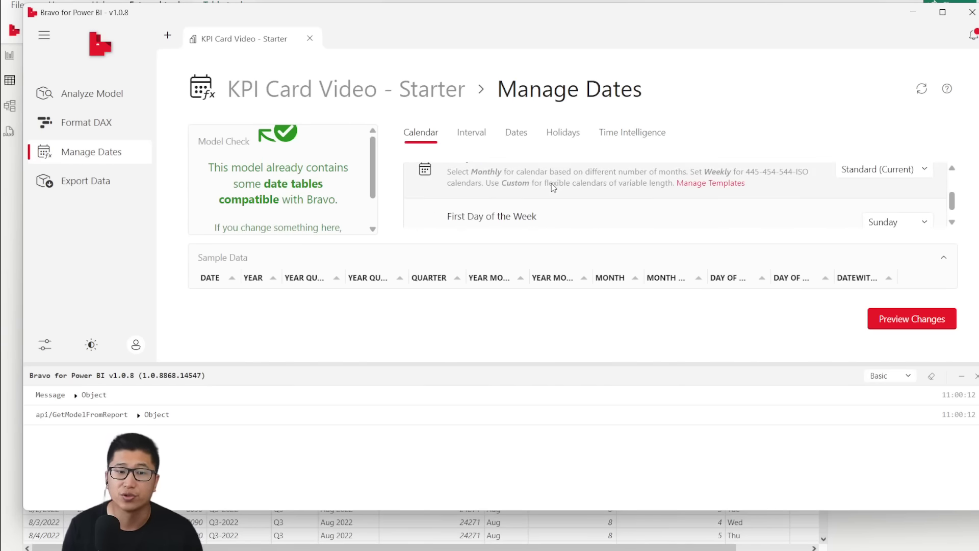
{"action": "scroll", "coordinate": [530, 206], "scroll_direction": "up", "scroll_amount": 3}
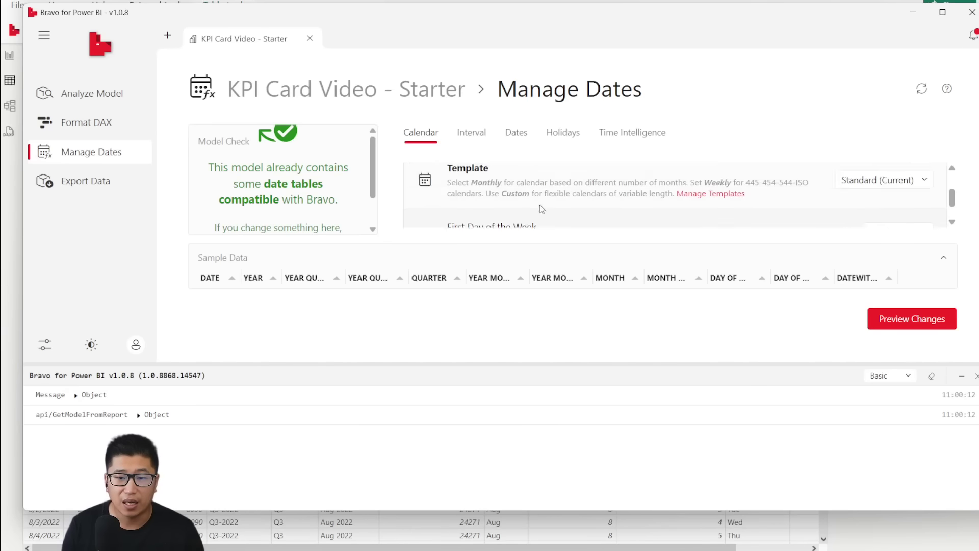
Step: Check the interval's first and last year, preview the date table changes, and close Bravo without applying them
{"action": "left_click", "coordinate": [471, 135]}
{"action": "scroll", "coordinate": [540, 189], "scroll_direction": "down", "scroll_amount": 2}
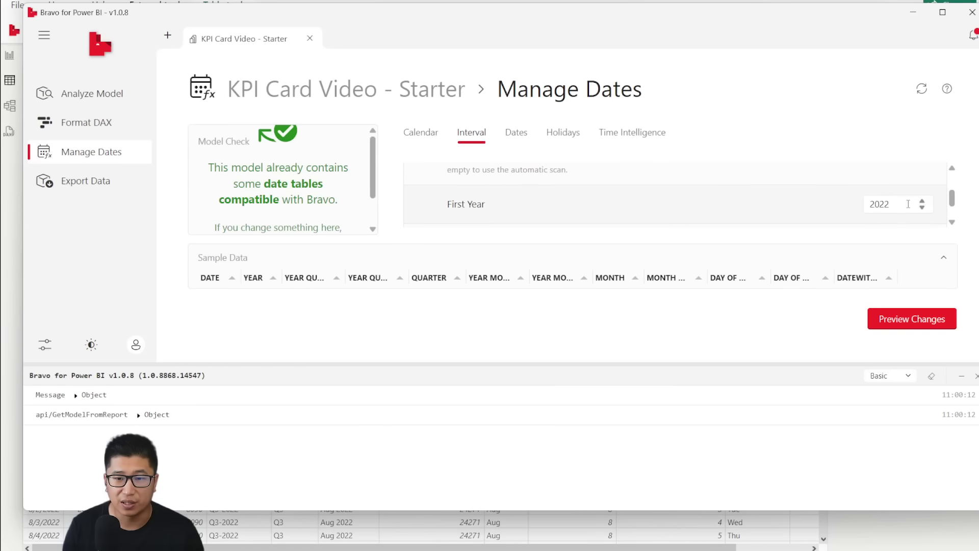
{"action": "scroll", "coordinate": [906, 202], "scroll_direction": "down", "scroll_amount": 2}
{"action": "scroll", "coordinate": [903, 201], "scroll_direction": "up", "scroll_amount": 2}
{"action": "scroll", "coordinate": [902, 200], "scroll_direction": "down", "scroll_amount": 2}
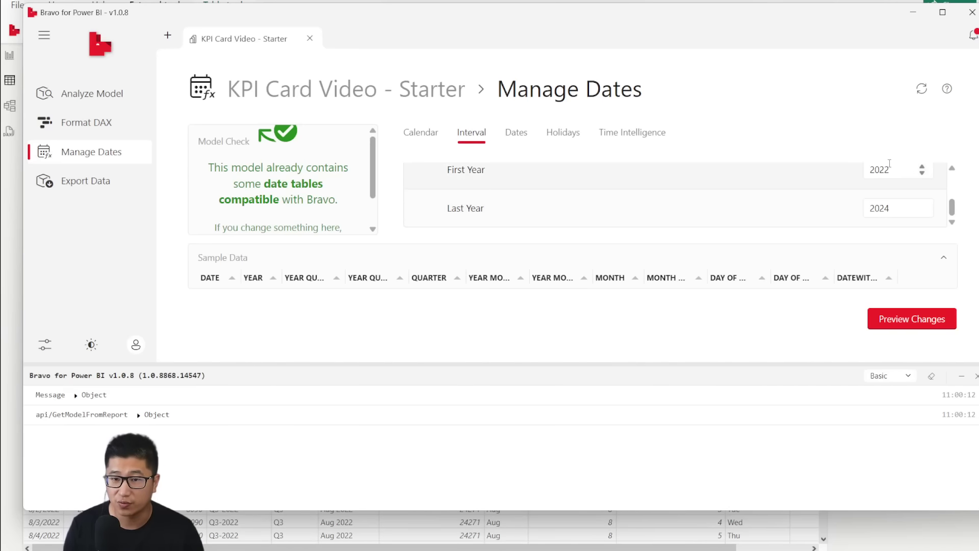
{"action": "left_click", "coordinate": [951, 319]}
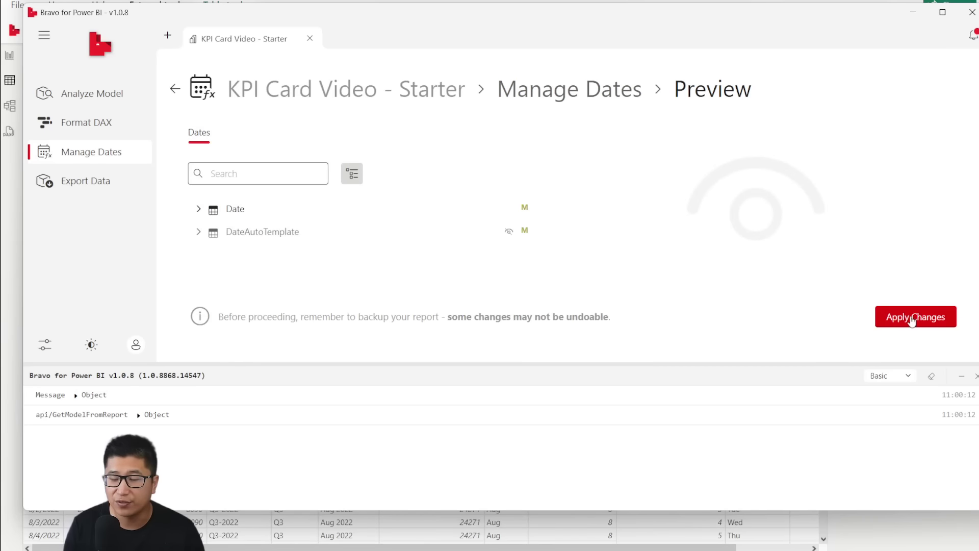
{"action": "left_click", "coordinate": [973, 13]}
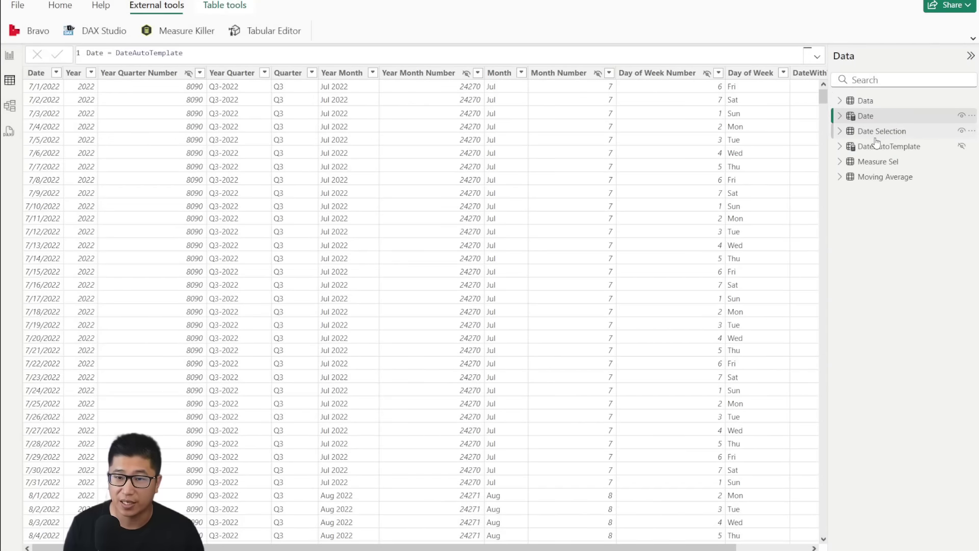
Step: Inspect the relationship between the Data and Date tables in the model diagram, including the Date table's Date field
{"action": "left_click", "coordinate": [866, 116]}
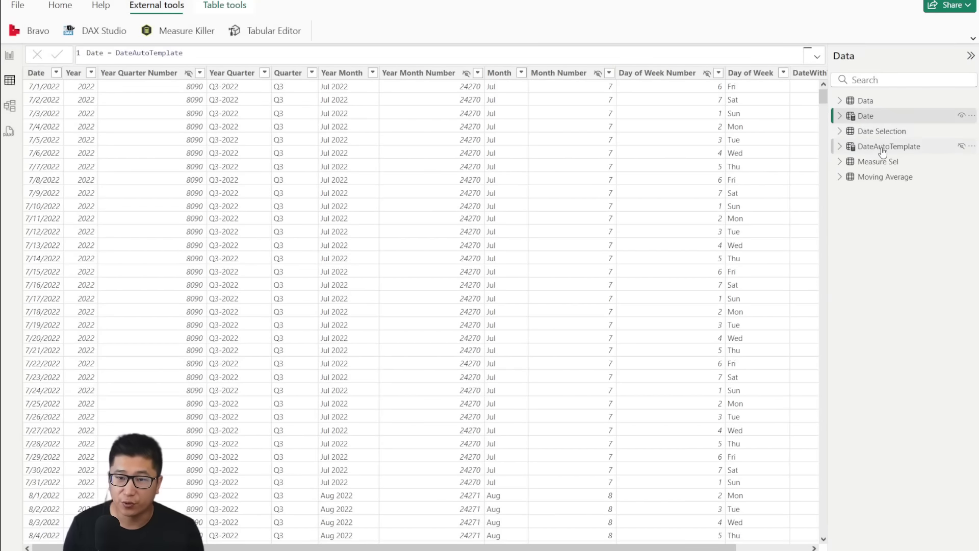
{"action": "left_click", "coordinate": [10, 106]}
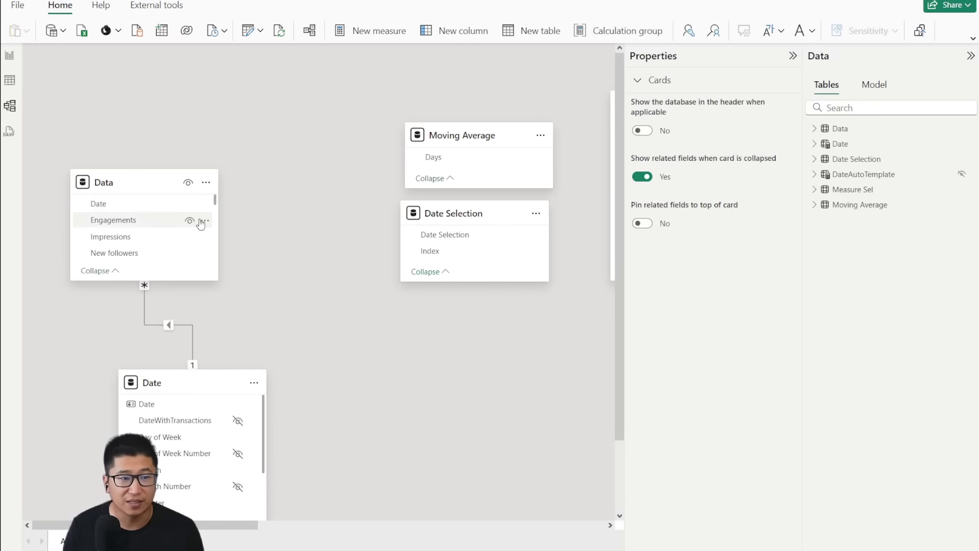
{"action": "left_click", "coordinate": [190, 403]}
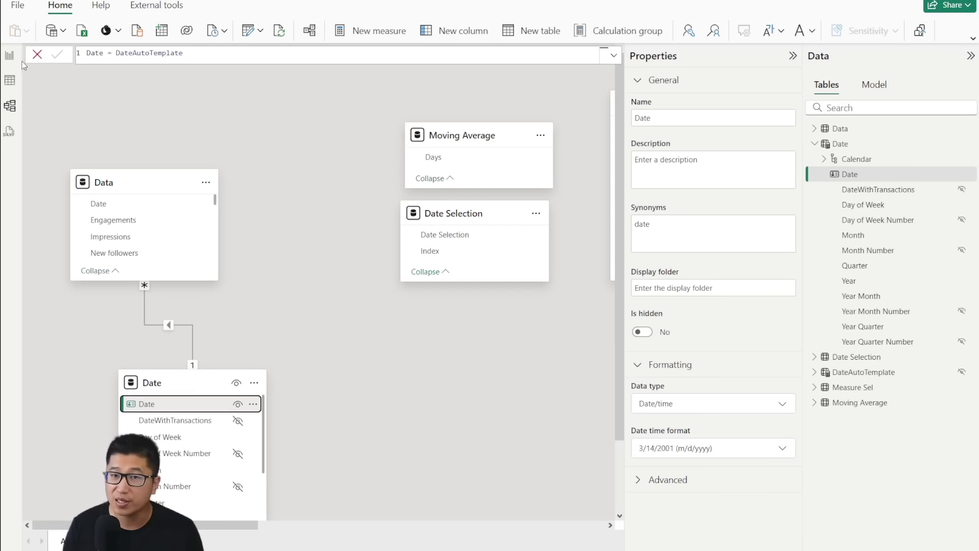
{"action": "left_click", "coordinate": [814, 144]}
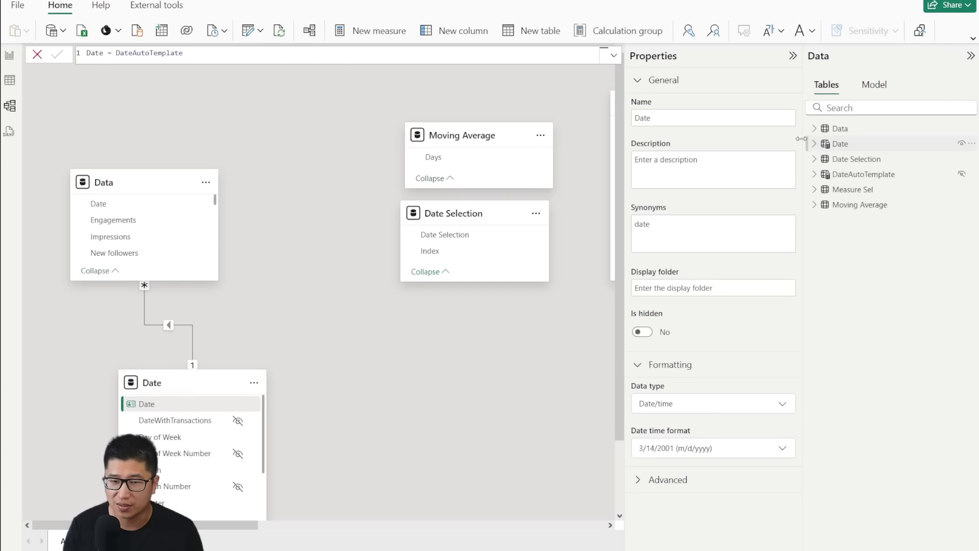
Step: Return to the report view, expand the Data table, and widen the field list until the measure names are fully readable
{"action": "left_click", "coordinate": [10, 59]}
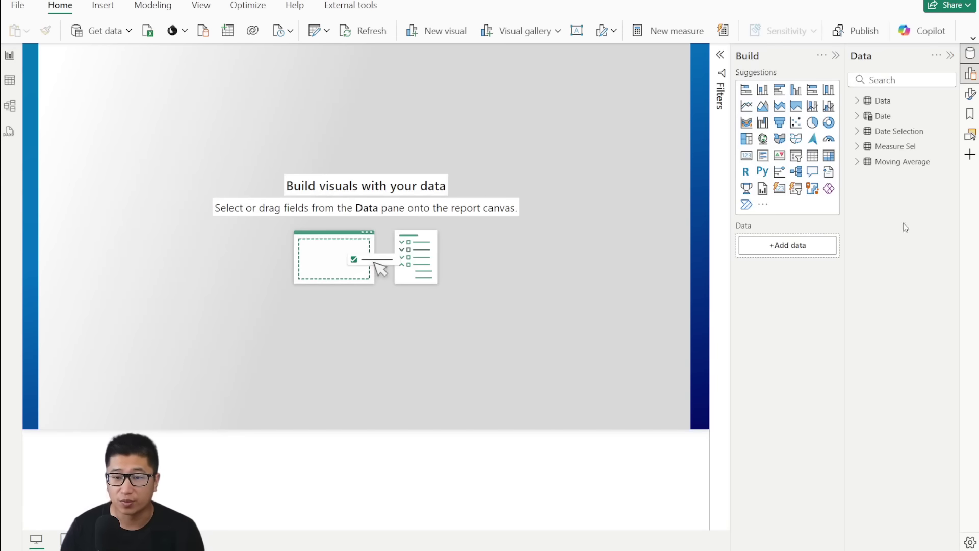
{"action": "left_click", "coordinate": [9, 80]}
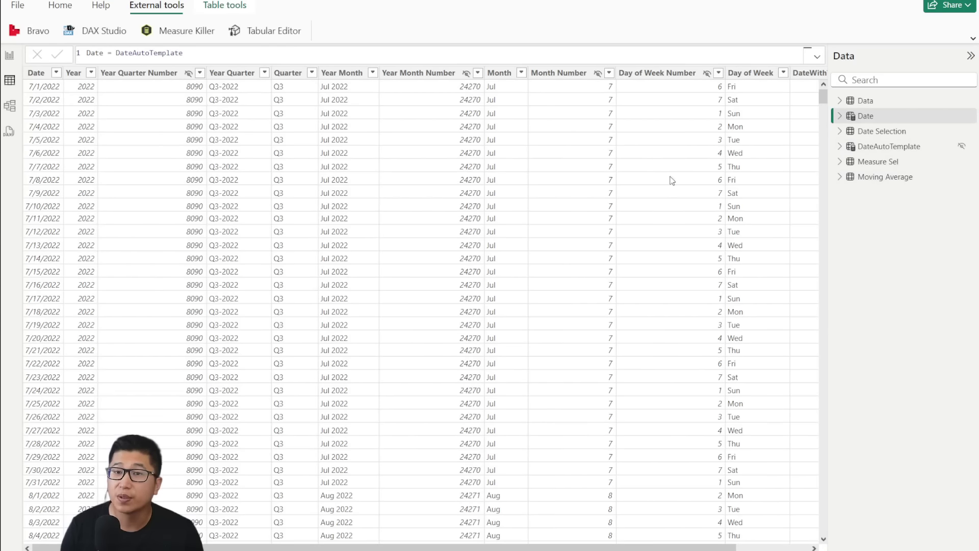
{"action": "left_click", "coordinate": [9, 55]}
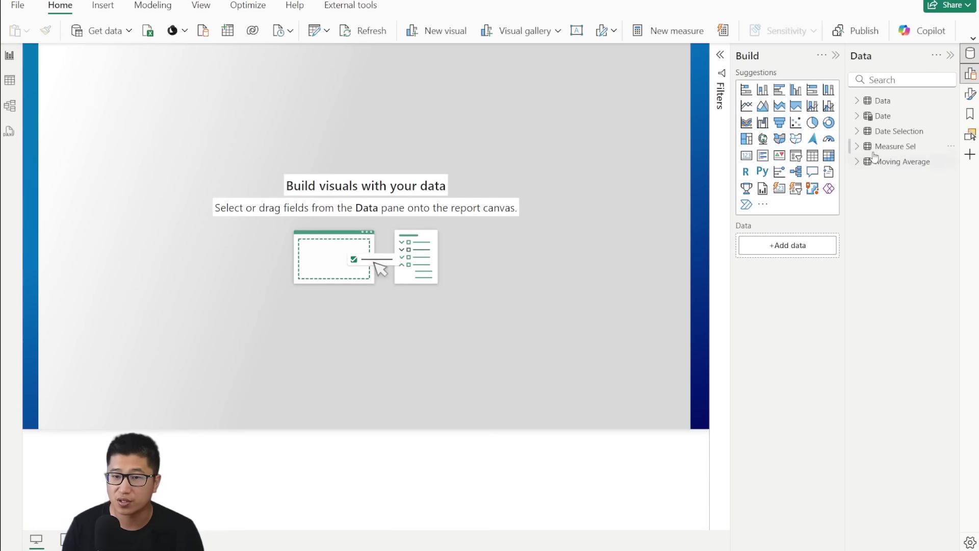
{"action": "left_click", "coordinate": [867, 102]}
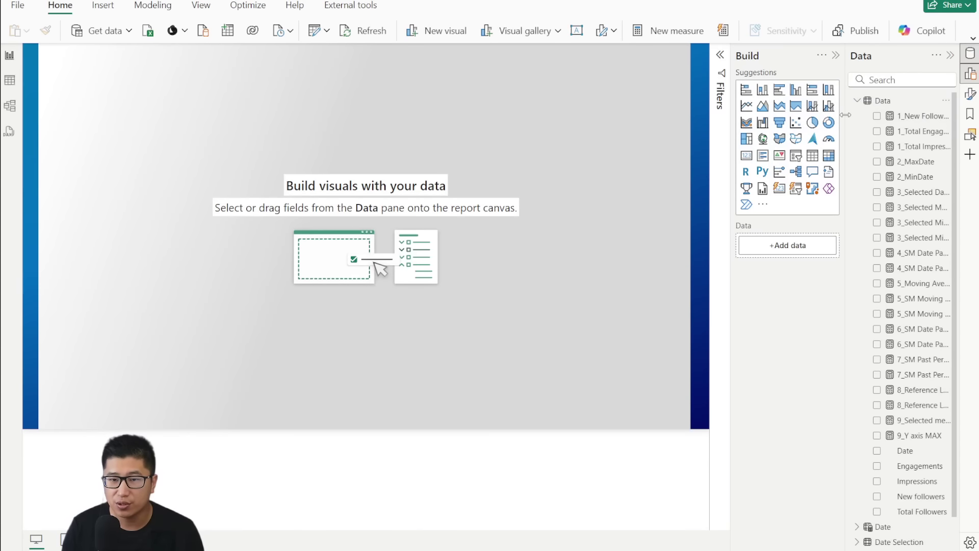
{"action": "left_click_drag", "start_coordinate": [845, 114], "coordinate": [707, 123]}
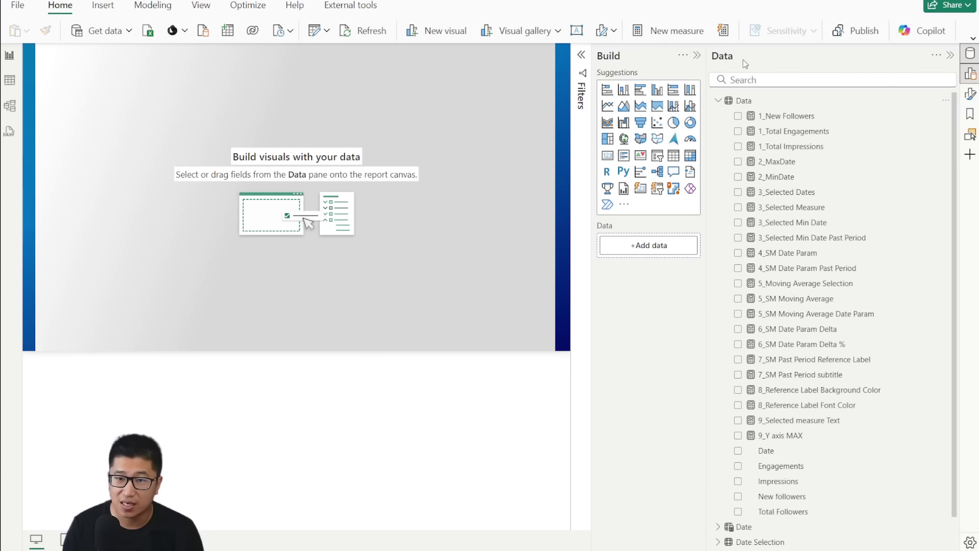
{"action": "left_click_drag", "start_coordinate": [706, 67], "coordinate": [821, 107]}
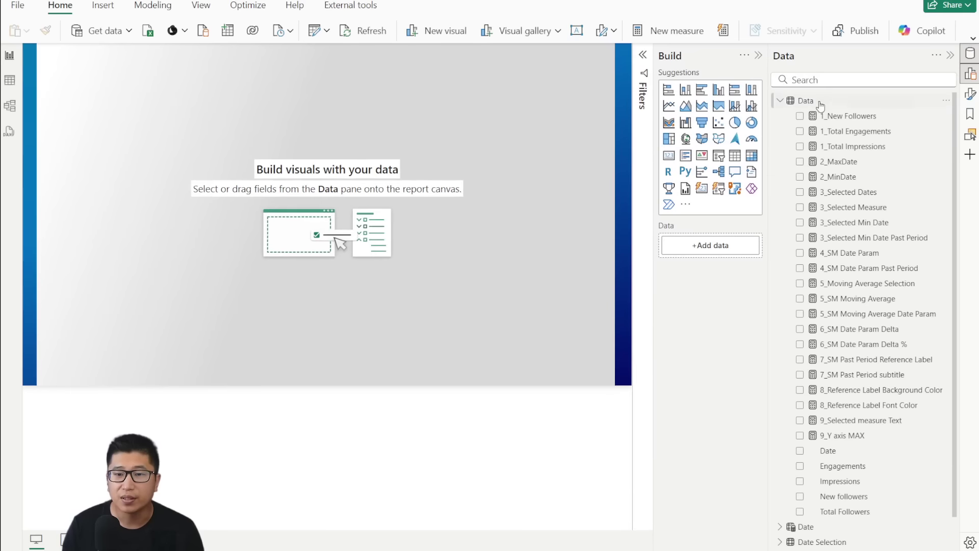
Step: Open the DAX formula of the 1_New Followers measure and enlarge its text for reading
{"action": "left_click", "coordinate": [850, 118]}
{"action": "left_click", "coordinate": [485, 55]}
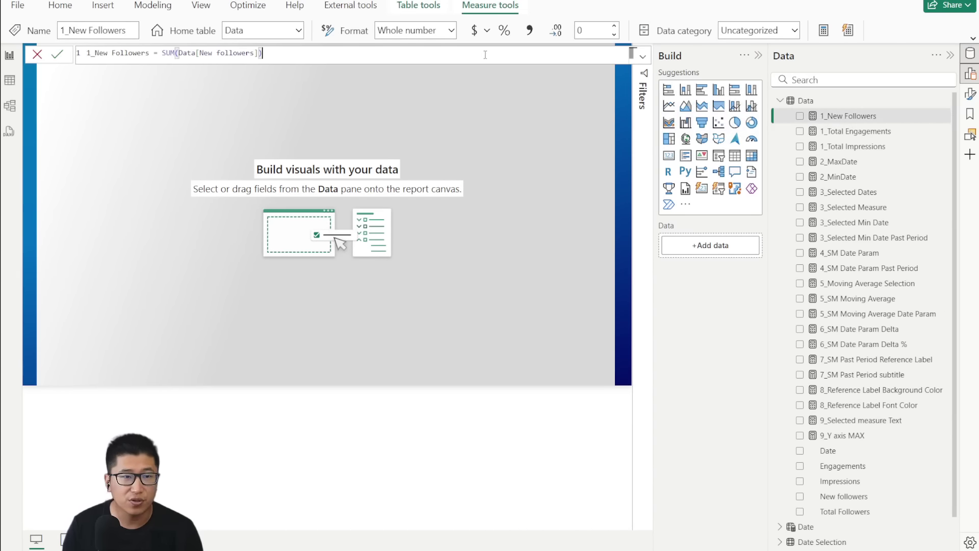
{"action": "scroll", "coordinate": [485, 55], "scroll_direction": "up", "scroll_amount": 4}
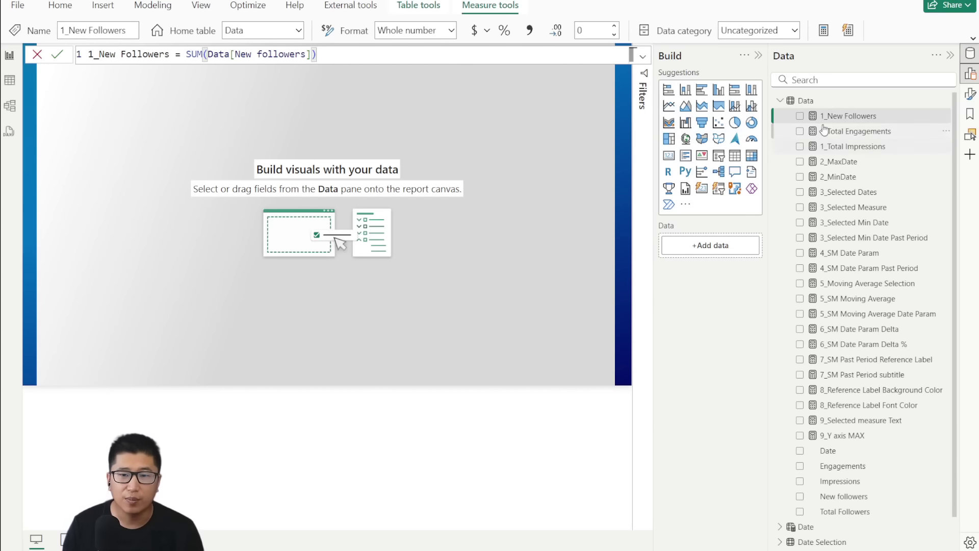
Step: Create a wide multi-row card near the page's upper edge with 1_New Followers, 1_Total Engagements and 1_Total Impressions
{"action": "left_click_drag", "start_coordinate": [825, 127], "coordinate": [145, 153]}
{"action": "left_click_drag", "start_coordinate": [856, 131], "coordinate": [186, 186]}
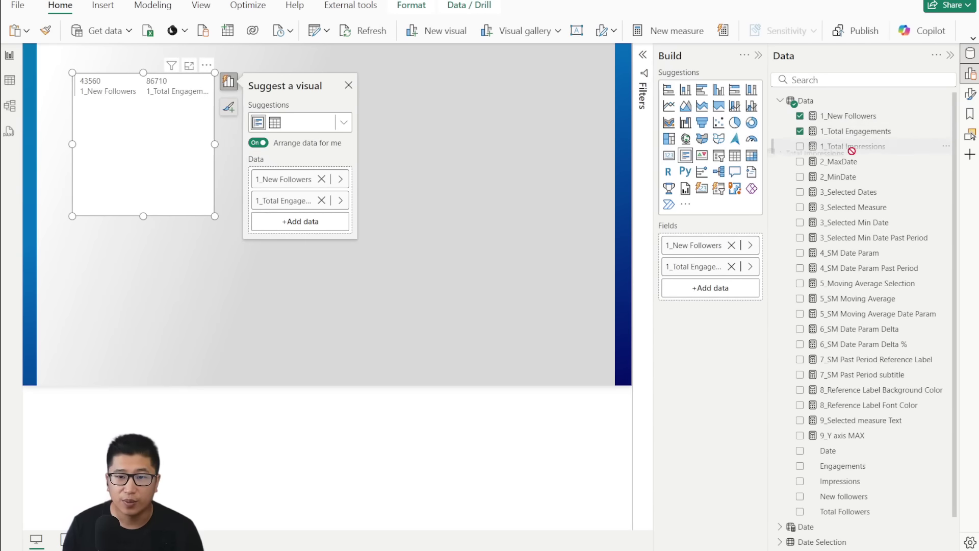
{"action": "left_click_drag", "start_coordinate": [826, 147], "coordinate": [452, 126]}
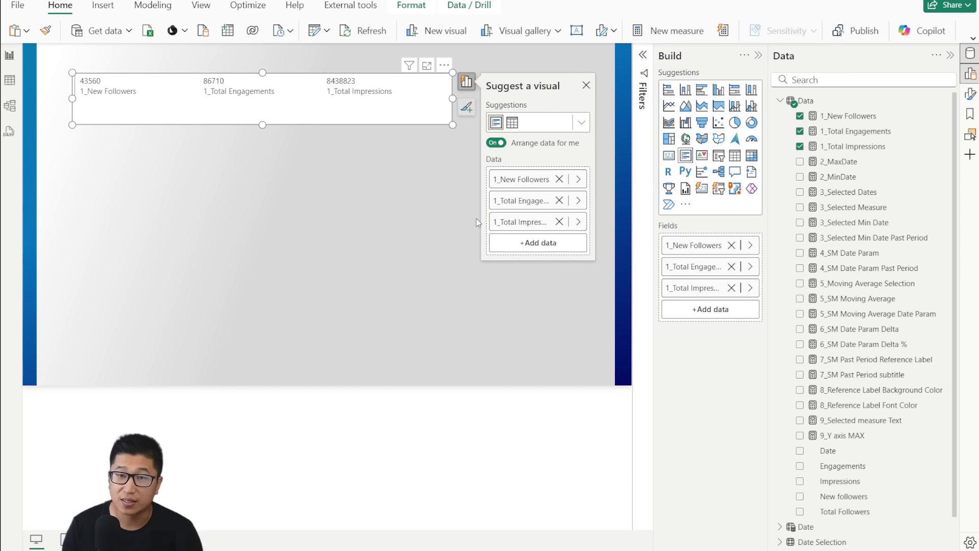
Step: Examine the DAX formulas of the 2_MaxDate and 2_MinDate measures
{"action": "left_click", "coordinate": [840, 163]}
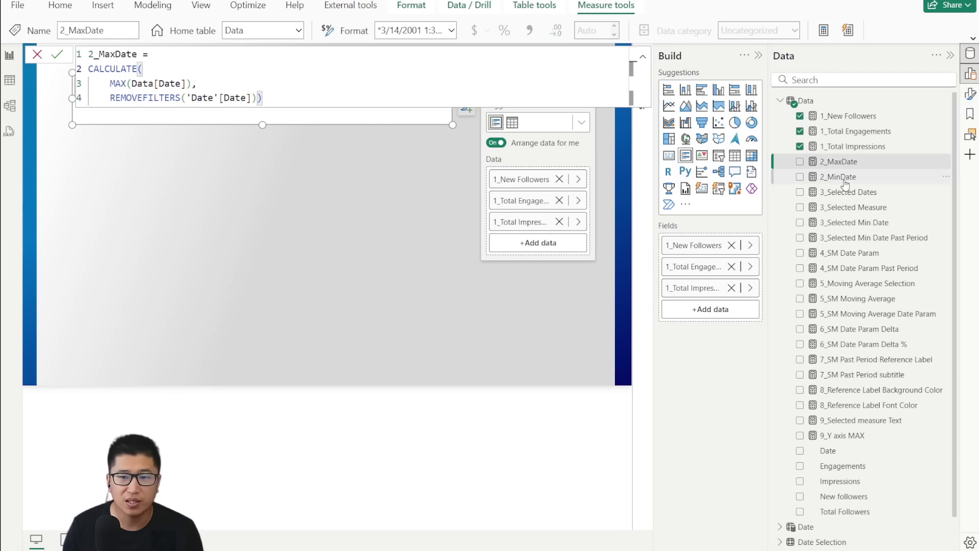
{"action": "left_click", "coordinate": [845, 176]}
{"action": "left_click", "coordinate": [844, 161]}
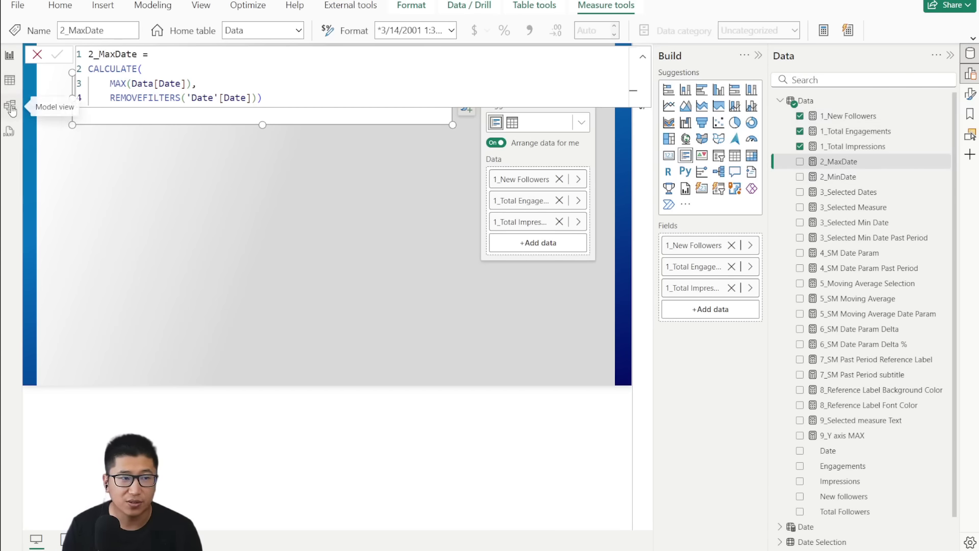
Step: Sort the Data table by its Date column in ascending order first, finishing with descending order
{"action": "left_click", "coordinate": [9, 80]}
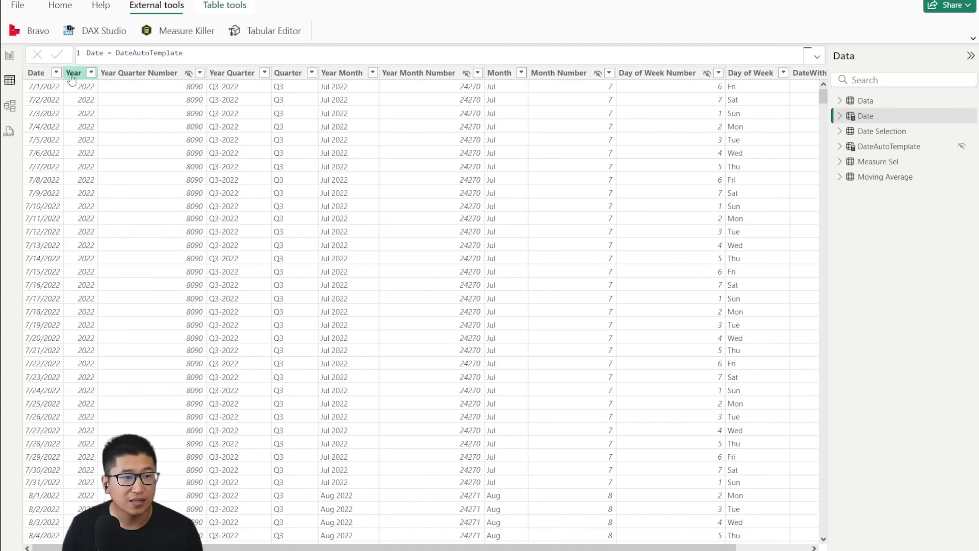
{"action": "left_click", "coordinate": [867, 101]}
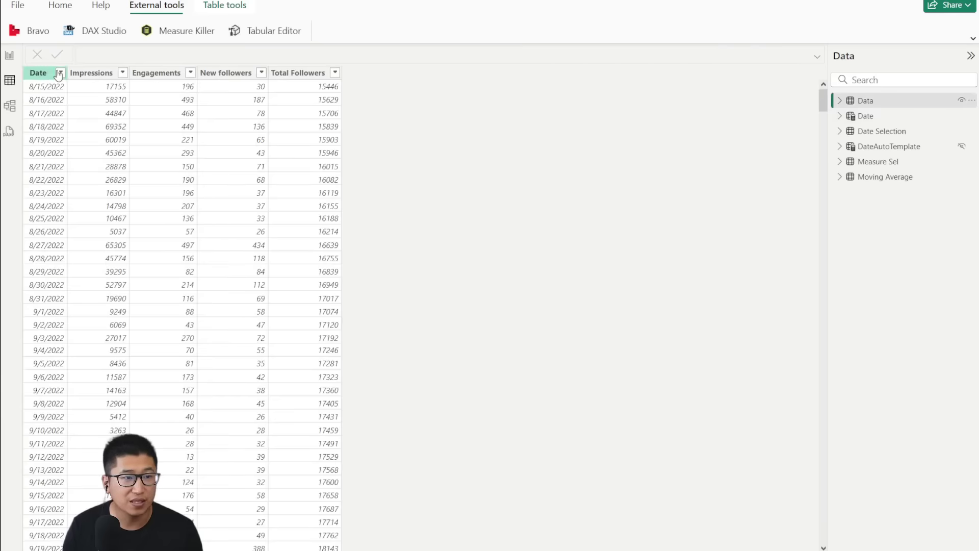
{"action": "left_click", "coordinate": [60, 73]}
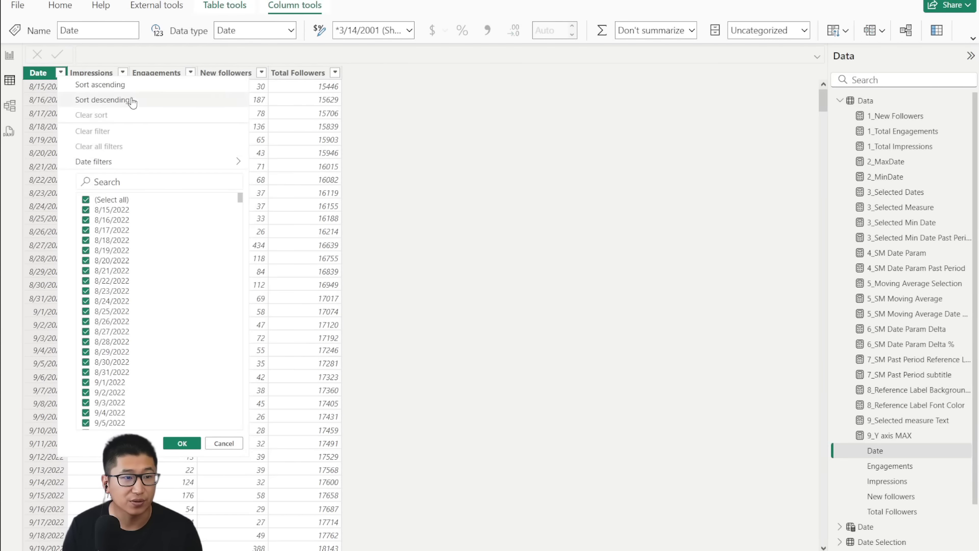
{"action": "left_click", "coordinate": [153, 86]}
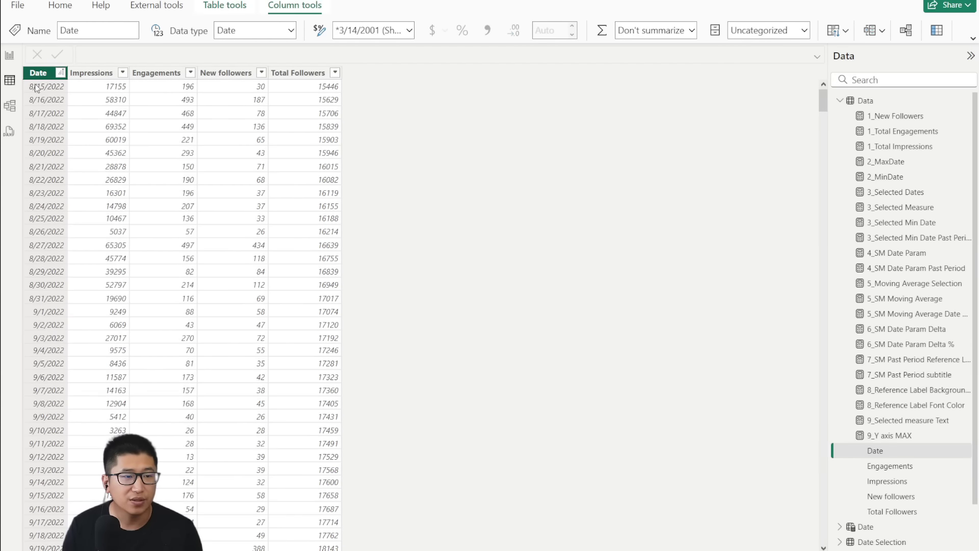
{"action": "left_click", "coordinate": [59, 73]}
{"action": "left_click", "coordinate": [93, 100]}
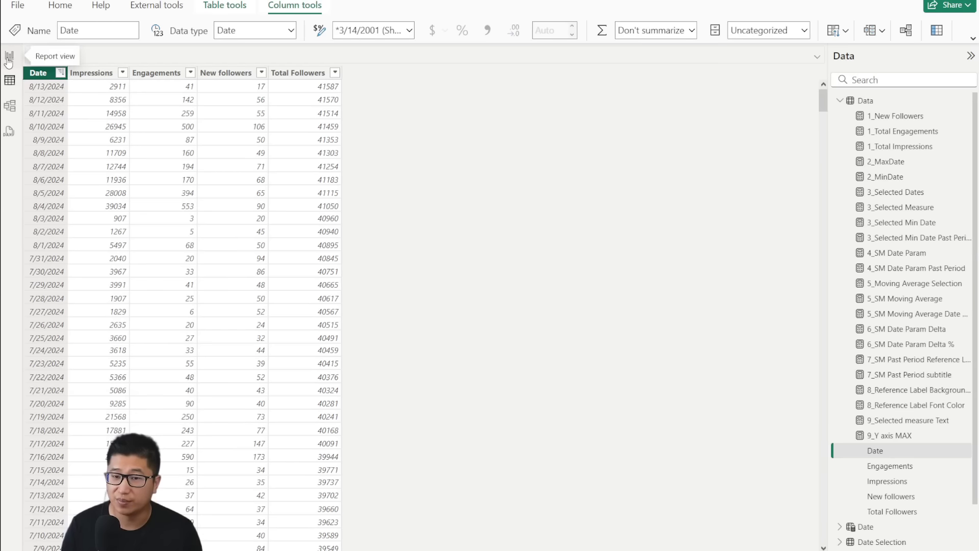
Step: Sort the Data table by its Date column in ascending order and return to the report page
{"action": "left_click", "coordinate": [60, 73]}
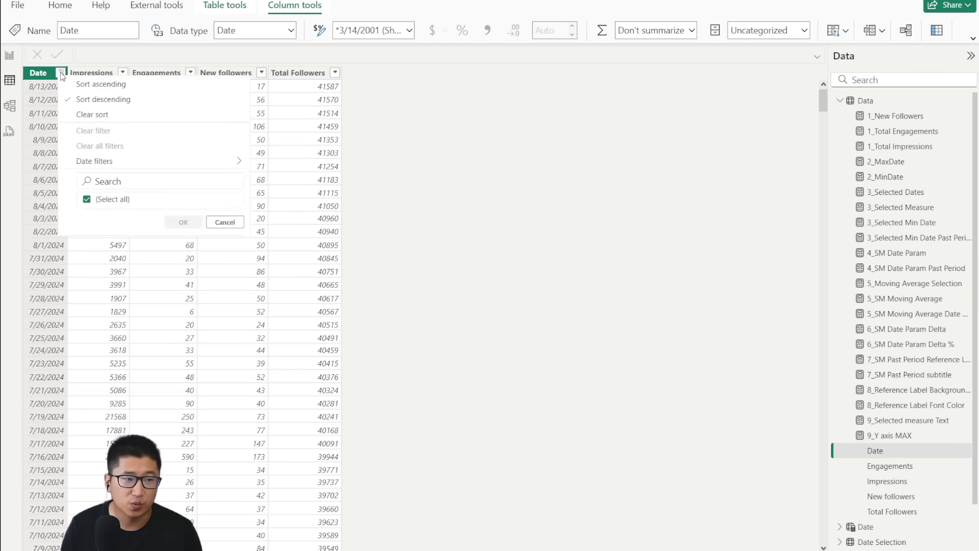
{"action": "left_click", "coordinate": [82, 84]}
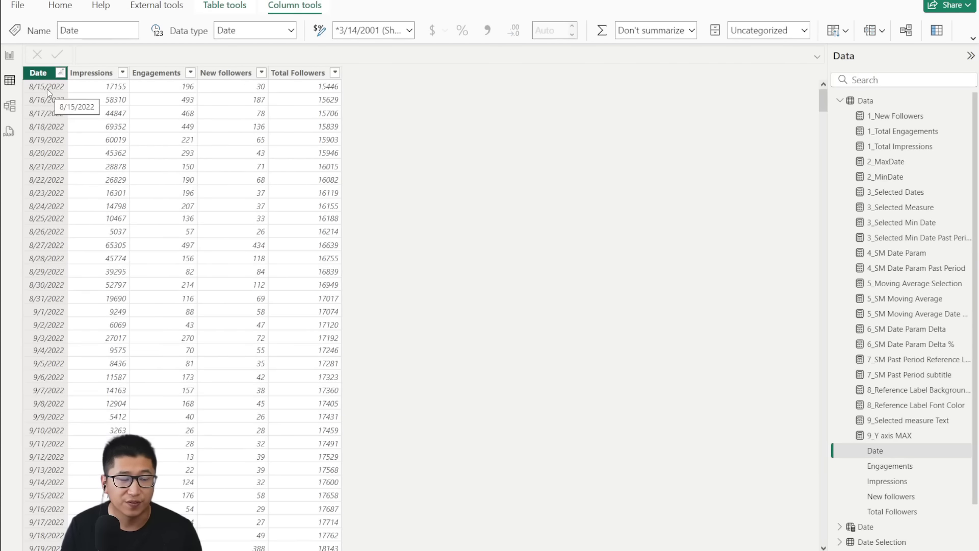
{"action": "left_click", "coordinate": [11, 56]}
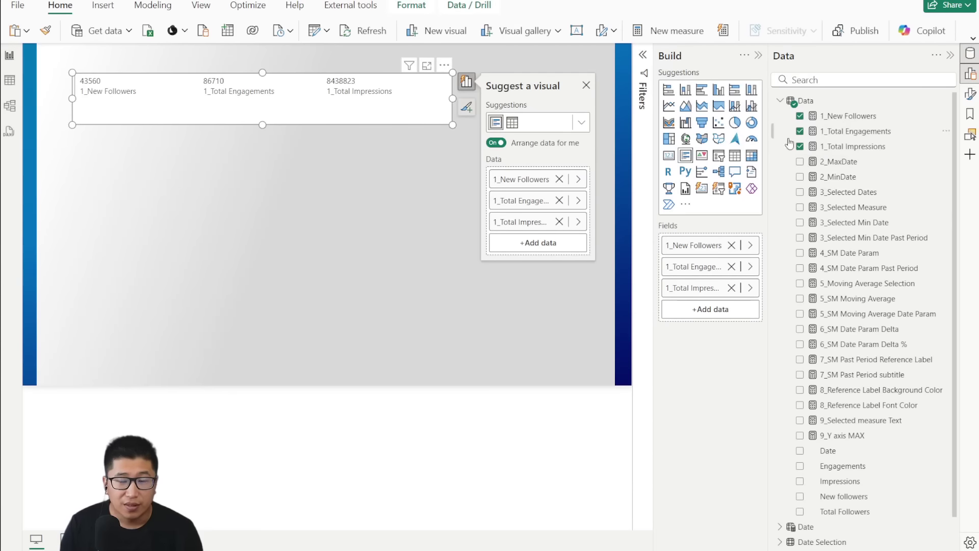
Step: Add 2_MaxDate and 2_MinDate to the multi-row card, keeping the card short and wide
{"action": "left_click", "coordinate": [850, 164]}
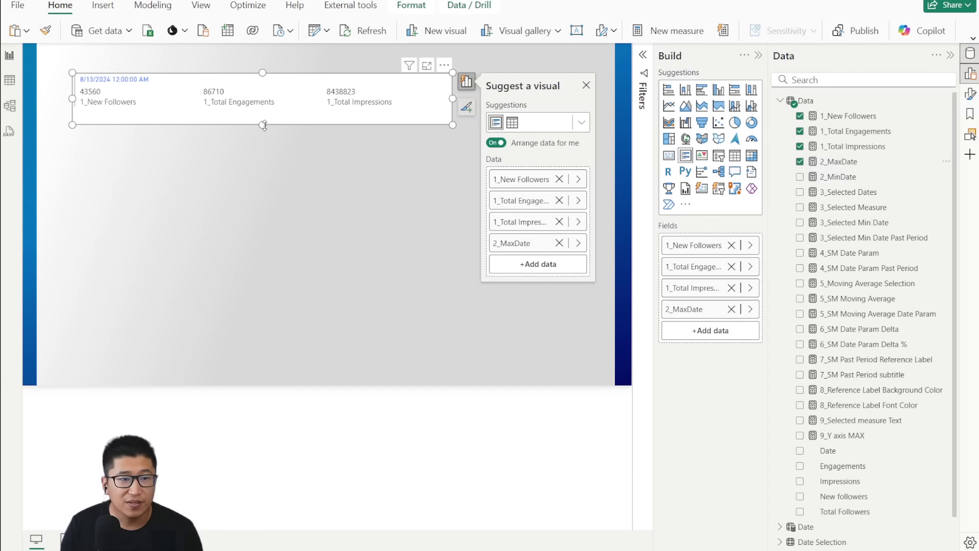
{"action": "left_click_drag", "start_coordinate": [859, 177], "coordinate": [252, 164]}
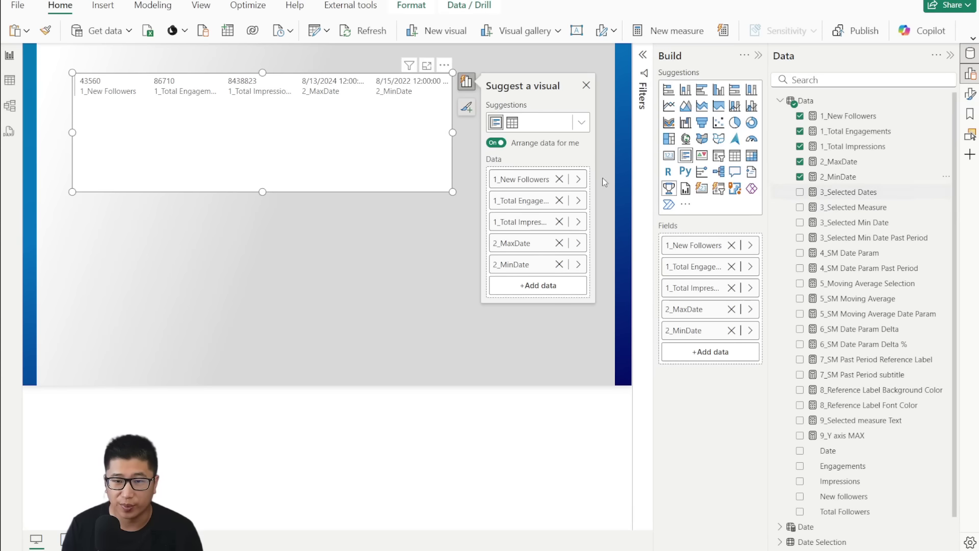
{"action": "left_click_drag", "start_coordinate": [262, 192], "coordinate": [280, 127]}
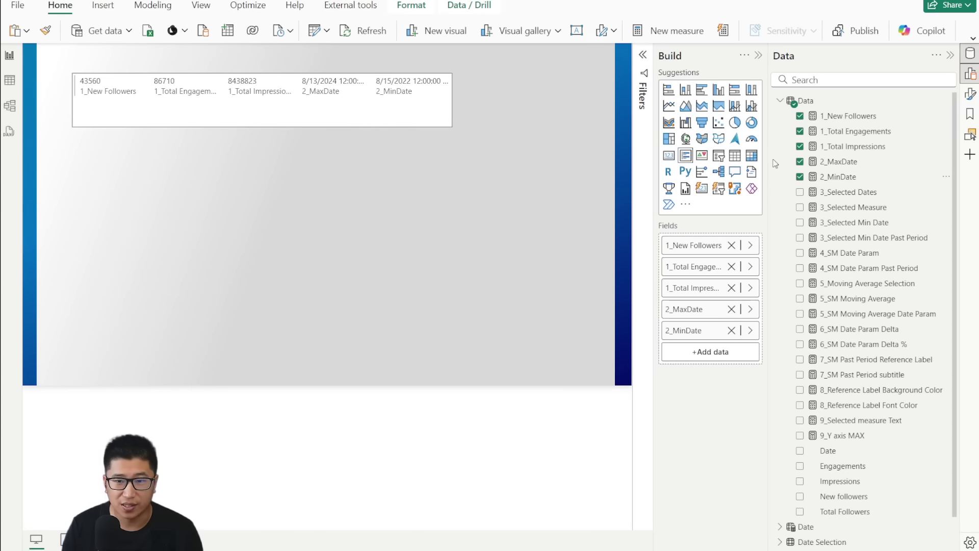
{"action": "left_click", "coordinate": [583, 228]}
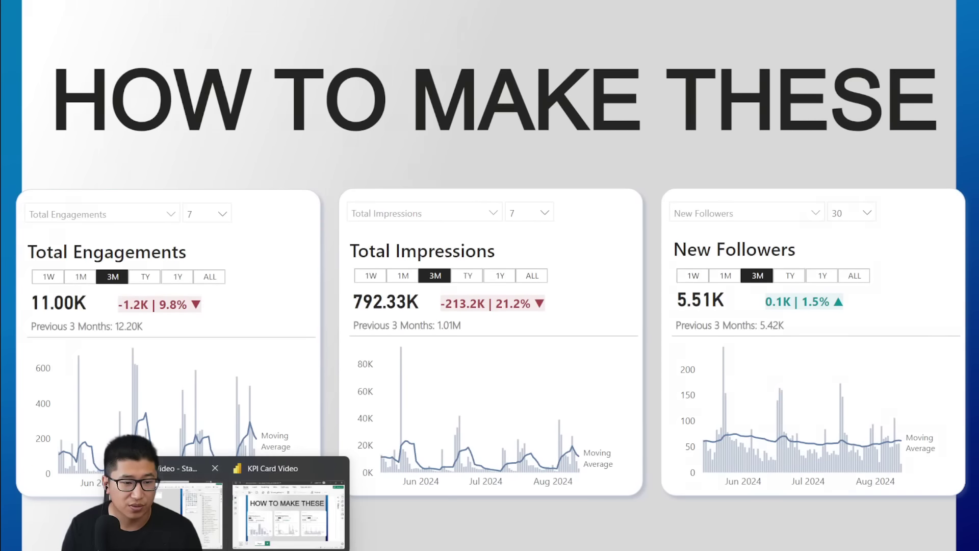
Step: Create a line and clustered column chart of 1_New Followers by the Date table's Date field below the multi-row card
{"action": "key", "text": "alt+Tab"}
{"action": "left_click_drag", "start_coordinate": [871, 119], "coordinate": [301, 203]}
{"action": "left_click", "coordinate": [780, 100]}
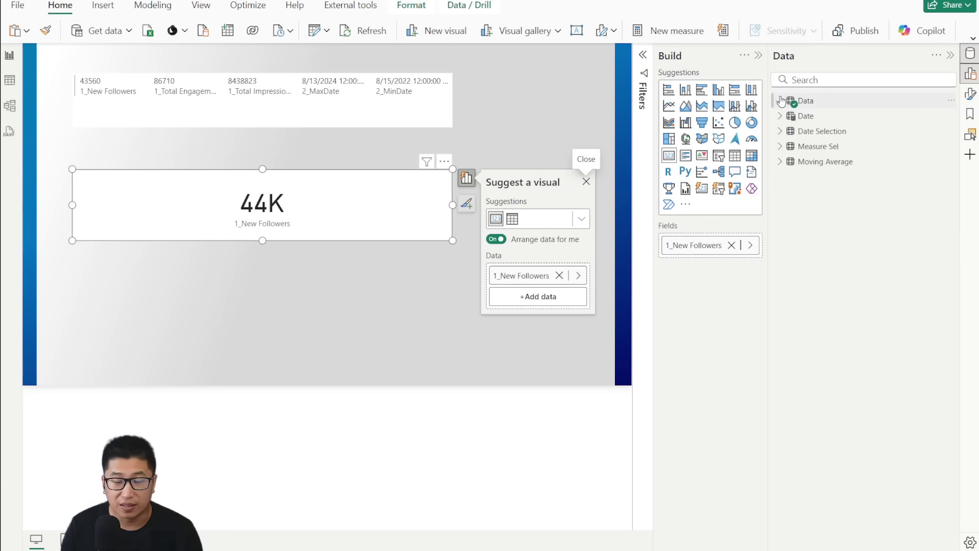
{"action": "left_click", "coordinate": [779, 115]}
{"action": "left_click_drag", "start_coordinate": [826, 146], "coordinate": [166, 201]}
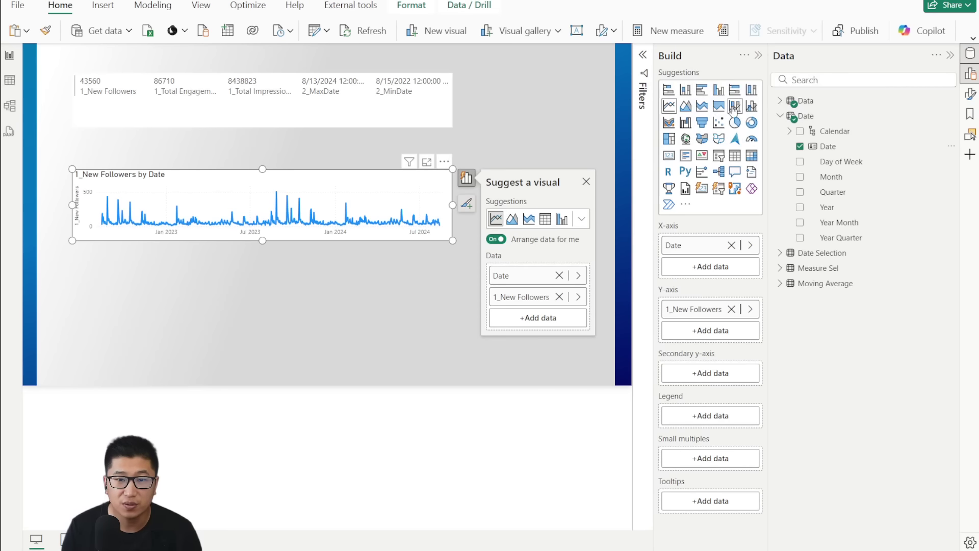
{"action": "left_click", "coordinate": [751, 106]}
Step: Move the 1_New Followers chart to the lower part of the page and make it taller and narrower
{"action": "left_click_drag", "start_coordinate": [525, 339], "coordinate": [527, 409]}
{"action": "left_click_drag", "start_coordinate": [263, 236], "coordinate": [286, 357]}
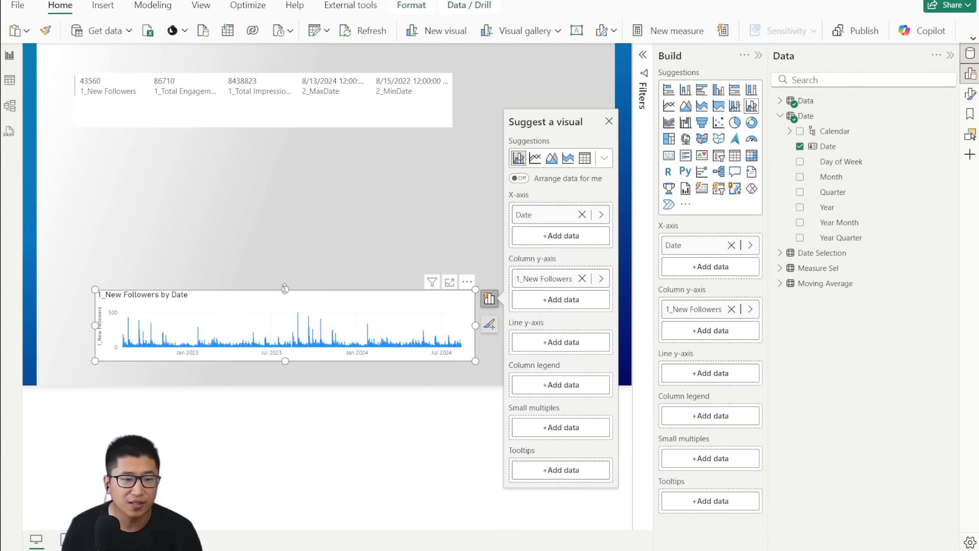
{"action": "left_click_drag", "start_coordinate": [285, 290], "coordinate": [285, 200]}
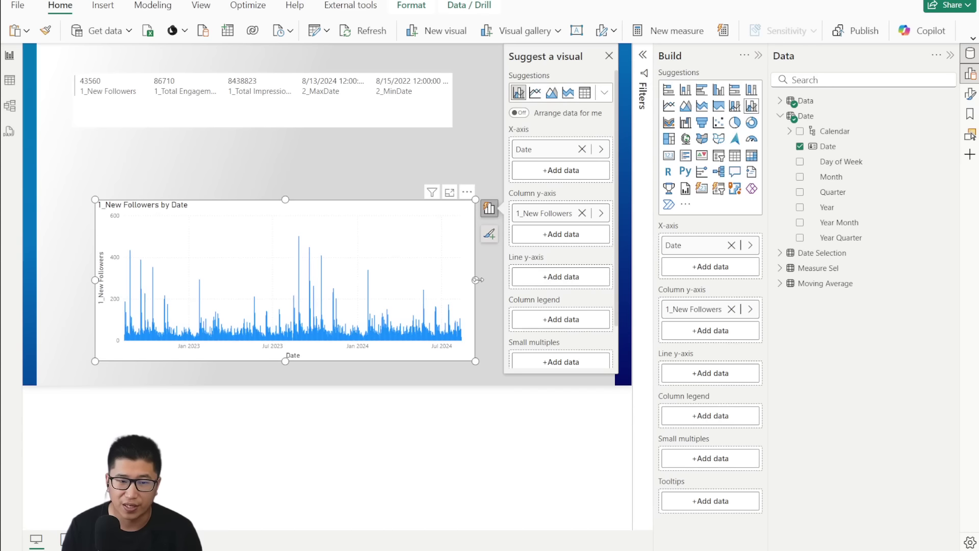
{"action": "left_click_drag", "start_coordinate": [477, 280], "coordinate": [363, 279]}
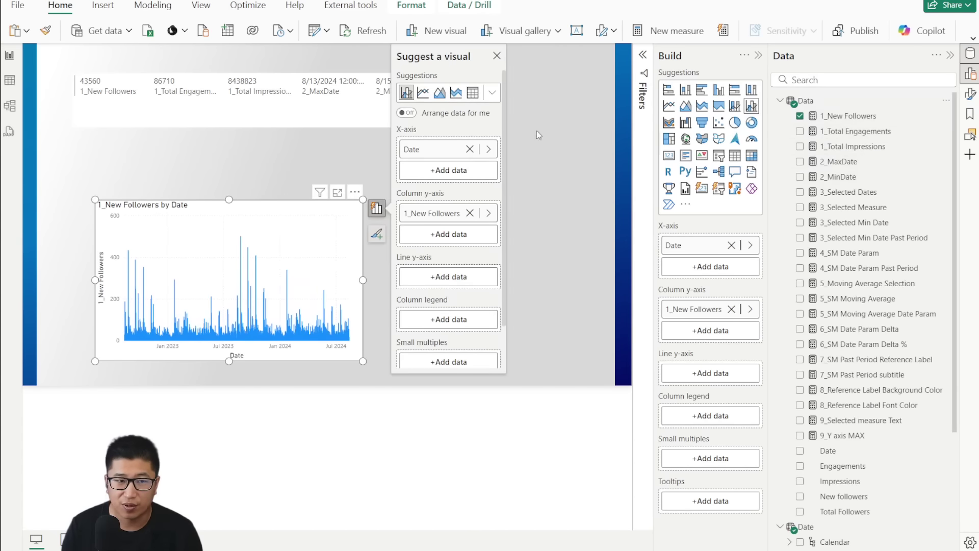
Step: In the finished KPI Card Video report, compare Total Impressions across 1W, 1M, 3M, TY, 1Y and ALL, ending on 1M
{"action": "left_click", "coordinate": [868, 192]}
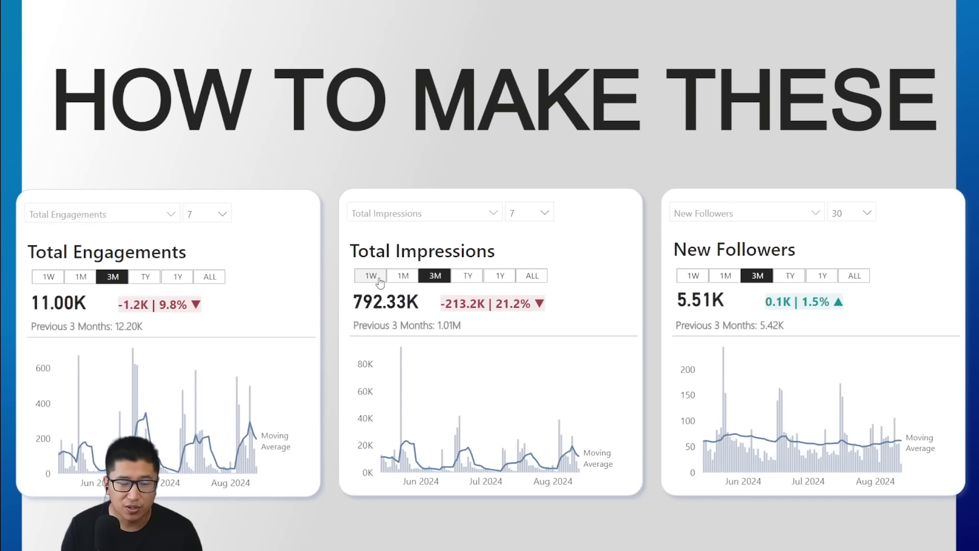
{"action": "left_click", "coordinate": [379, 280]}
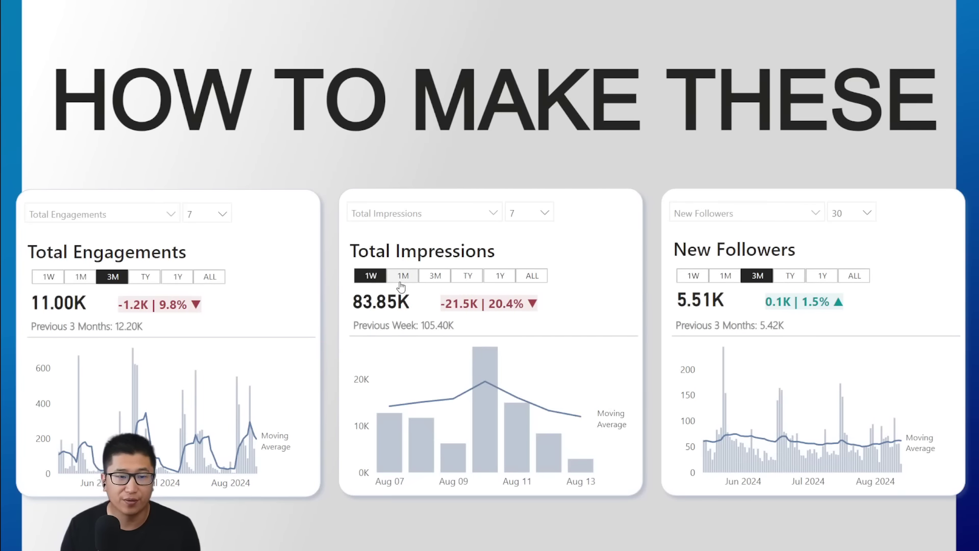
{"action": "left_click", "coordinate": [404, 280]}
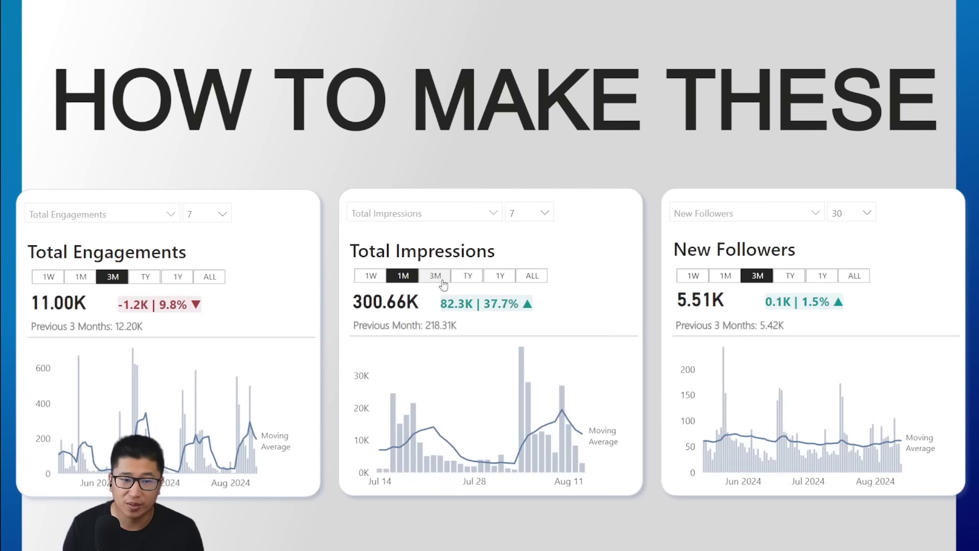
{"action": "left_click", "coordinate": [436, 278]}
{"action": "left_click", "coordinate": [471, 281]}
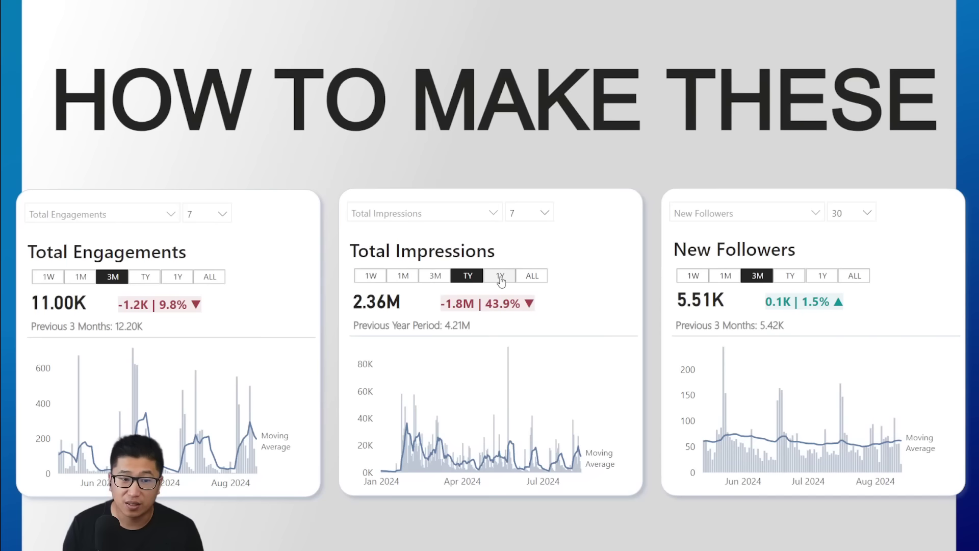
{"action": "left_click", "coordinate": [501, 279]}
{"action": "left_click", "coordinate": [532, 279]}
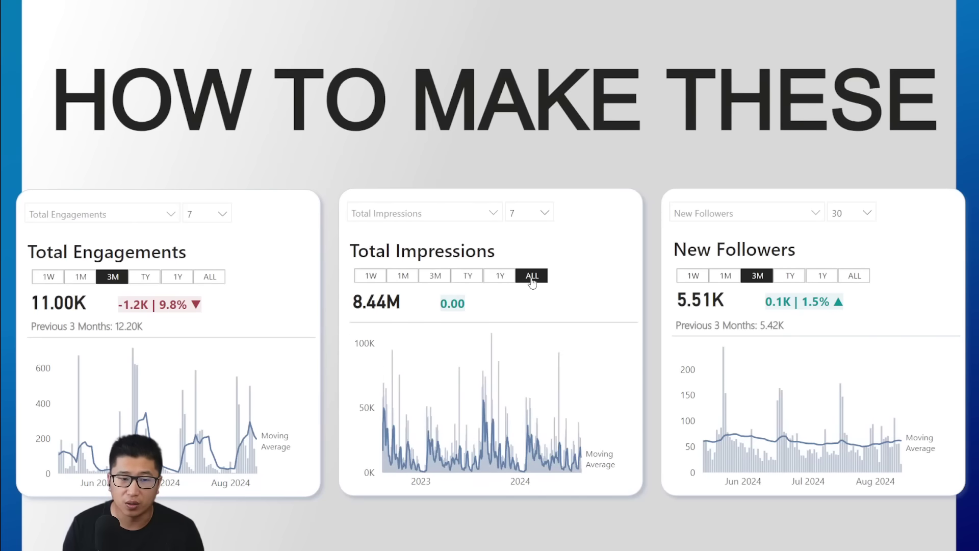
{"action": "left_click", "coordinate": [392, 281]}
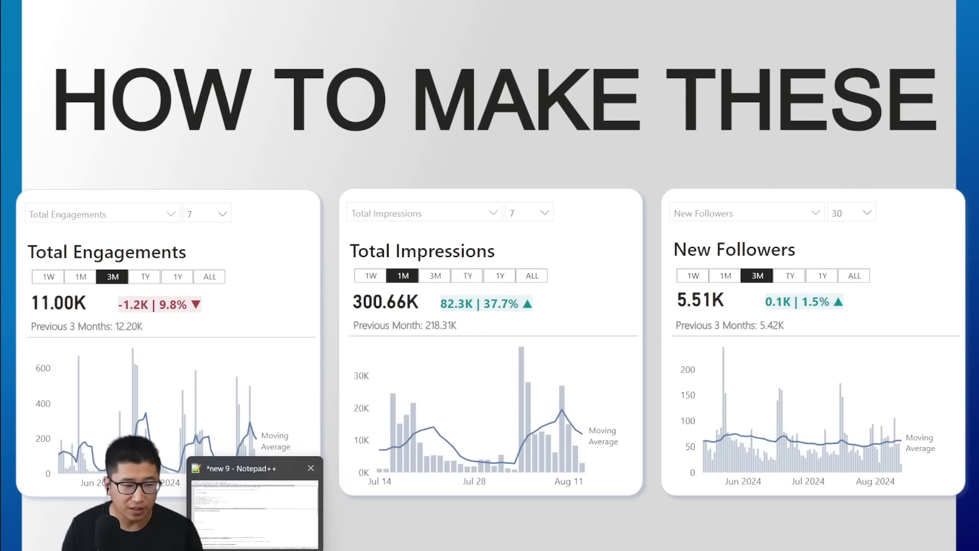
Step: Return to the starter report and examine the rows of the Date Selection table
{"action": "left_click", "coordinate": [239, 498]}
{"action": "left_click", "coordinate": [537, 166]}
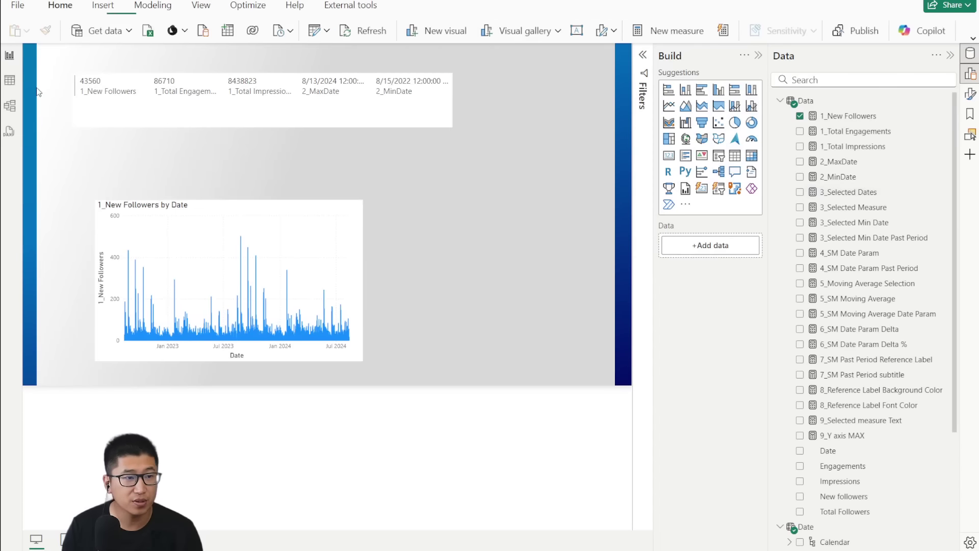
{"action": "left_click", "coordinate": [10, 80]}
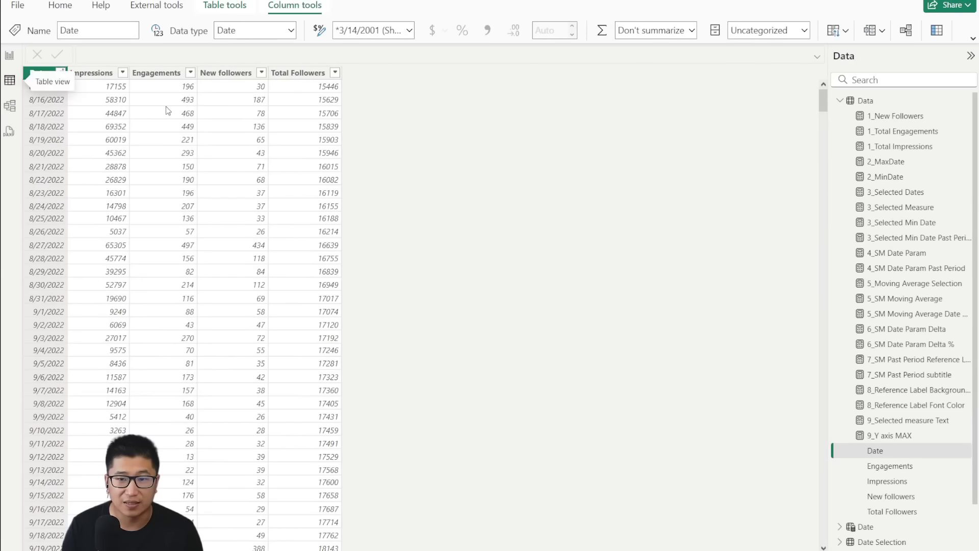
{"action": "left_click", "coordinate": [839, 100]}
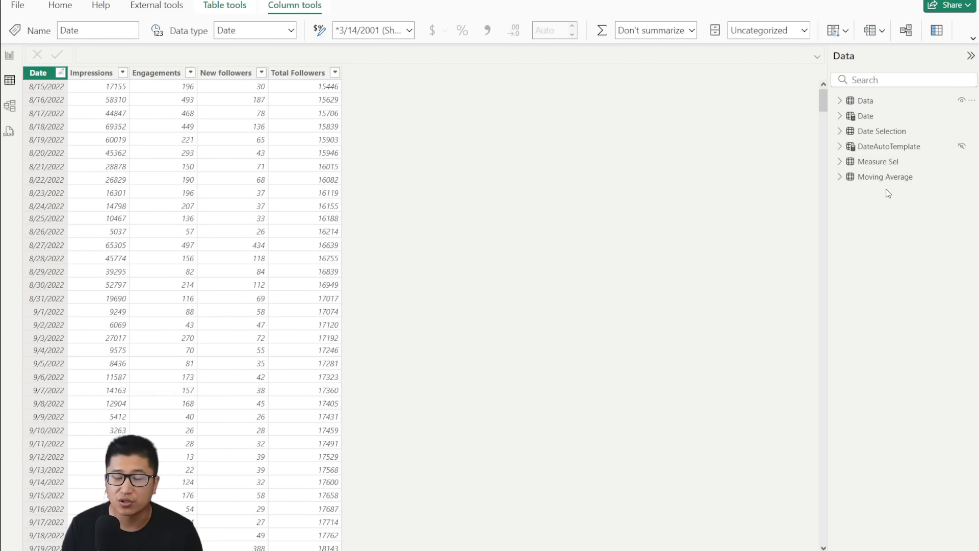
{"action": "left_click", "coordinate": [891, 133]}
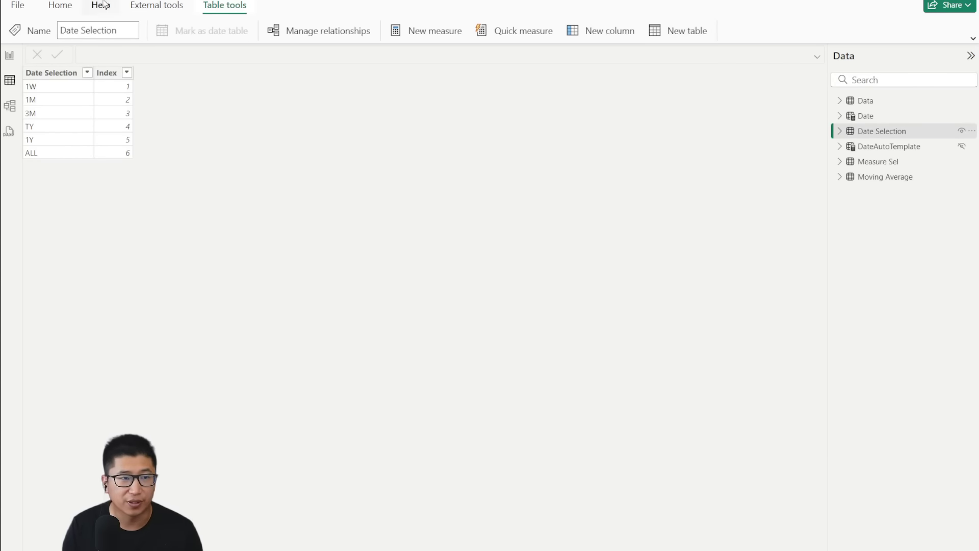
Step: From the report page, view the blank table used for entering data manually and close it without creating a table
{"action": "left_click", "coordinate": [59, 6]}
{"action": "left_click", "coordinate": [9, 55]}
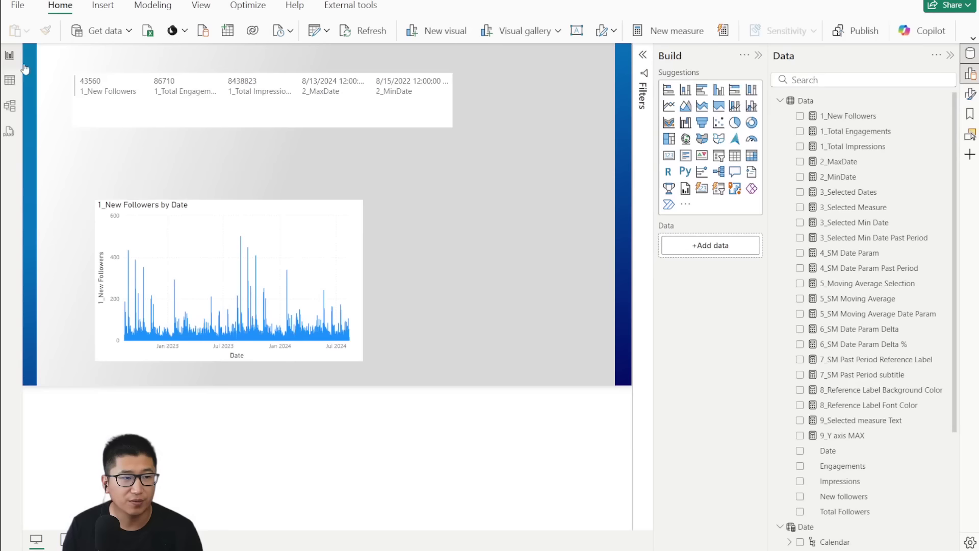
{"action": "left_click", "coordinate": [233, 32]}
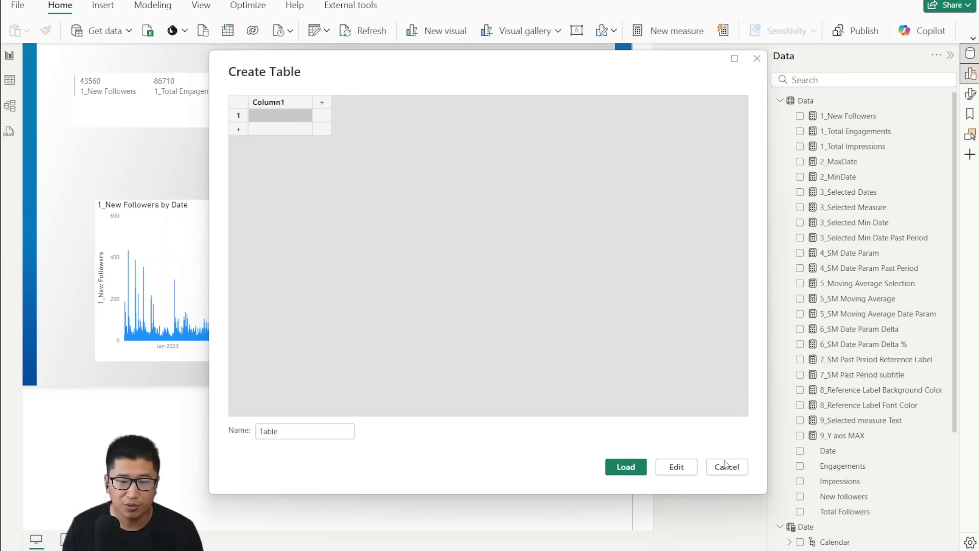
{"action": "left_click", "coordinate": [727, 466]}
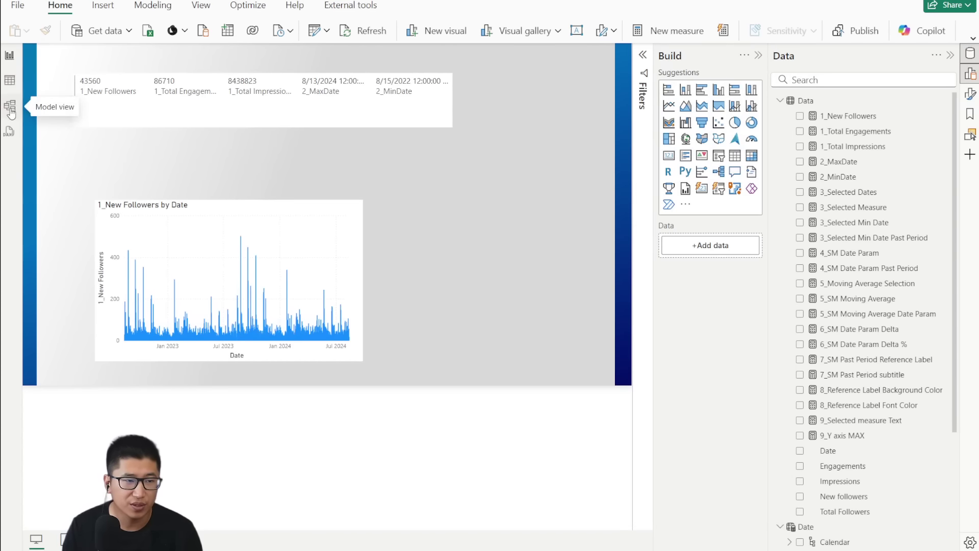
Step: Check the Date Selection table's values and Index column again, and return to the report page
{"action": "left_click", "coordinate": [10, 80]}
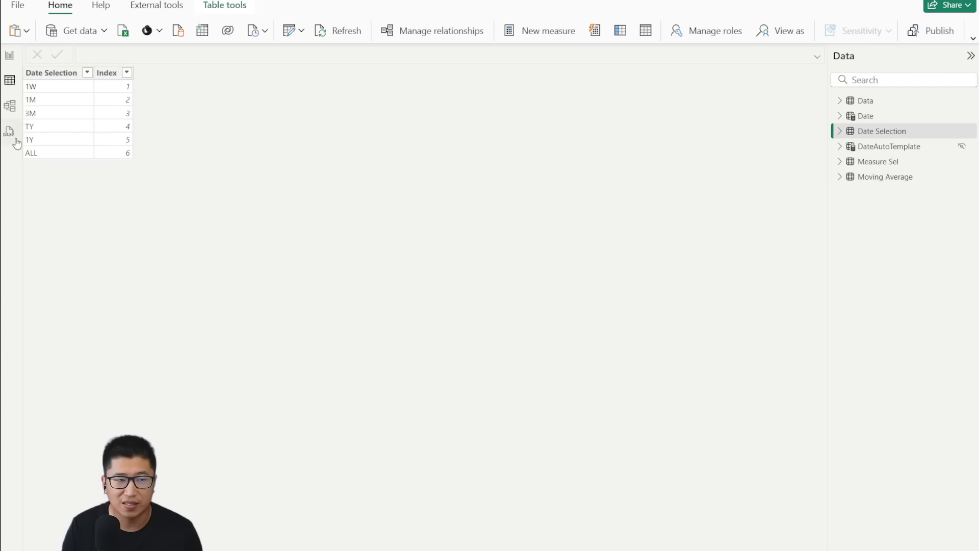
{"action": "left_click", "coordinate": [854, 133]}
{"action": "left_click", "coordinate": [9, 55]}
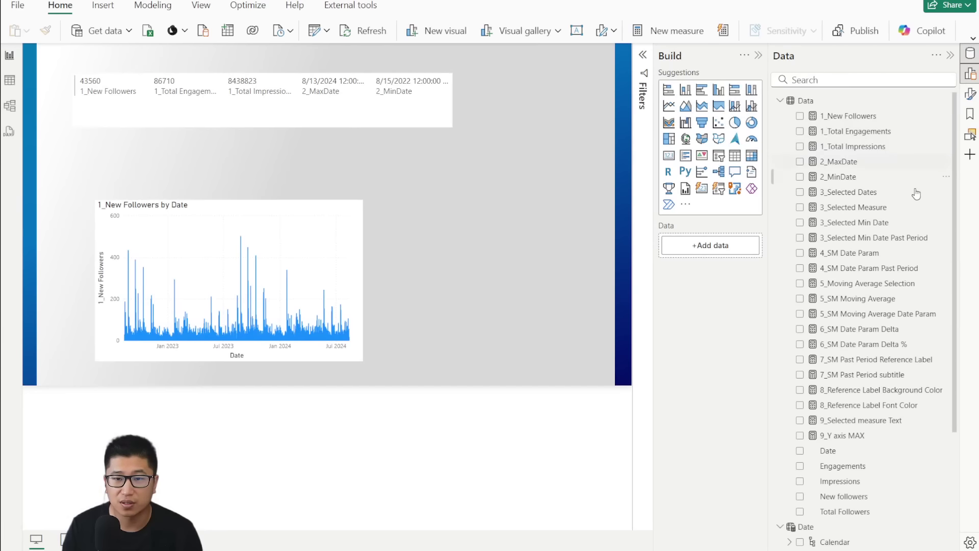
Step: Sort the Date Selection column by the Index column of the same table
{"action": "left_click", "coordinate": [779, 100]}
{"action": "left_click", "coordinate": [779, 131]}
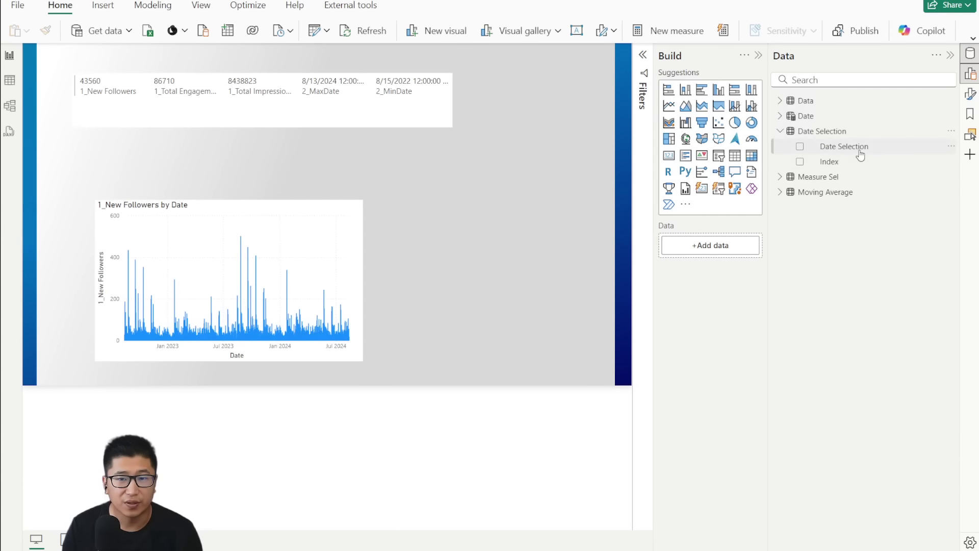
{"action": "left_click", "coordinate": [860, 152]}
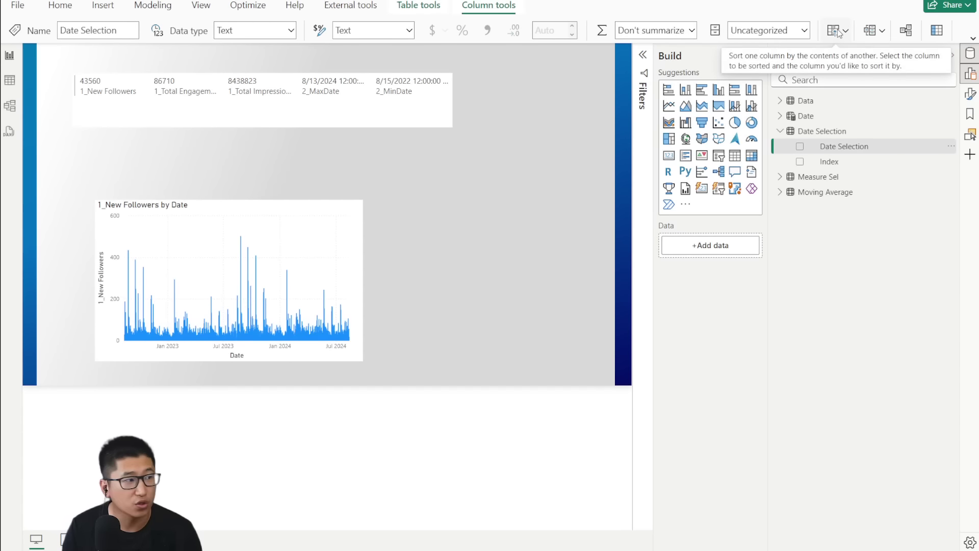
{"action": "left_click", "coordinate": [836, 32]}
{"action": "left_click", "coordinate": [856, 81]}
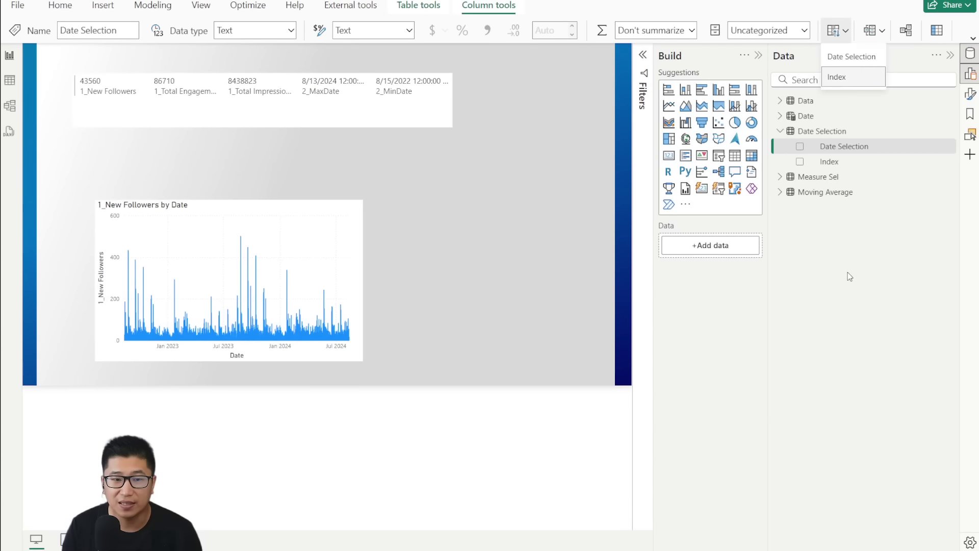
Step: Create a button slicer from the Date Selection field and place it in compact size between the multi-row card and the chart
{"action": "left_click_drag", "start_coordinate": [864, 152], "coordinate": [537, 210]}
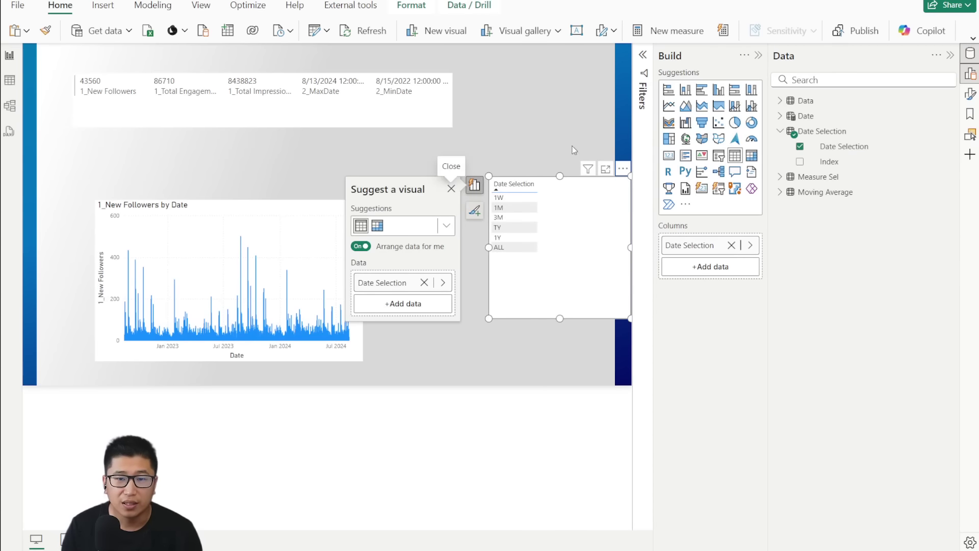
{"action": "left_click", "coordinate": [720, 196]}
{"action": "left_click_drag", "start_coordinate": [546, 190], "coordinate": [406, 152]}
{"action": "left_click_drag", "start_coordinate": [490, 281], "coordinate": [566, 215]}
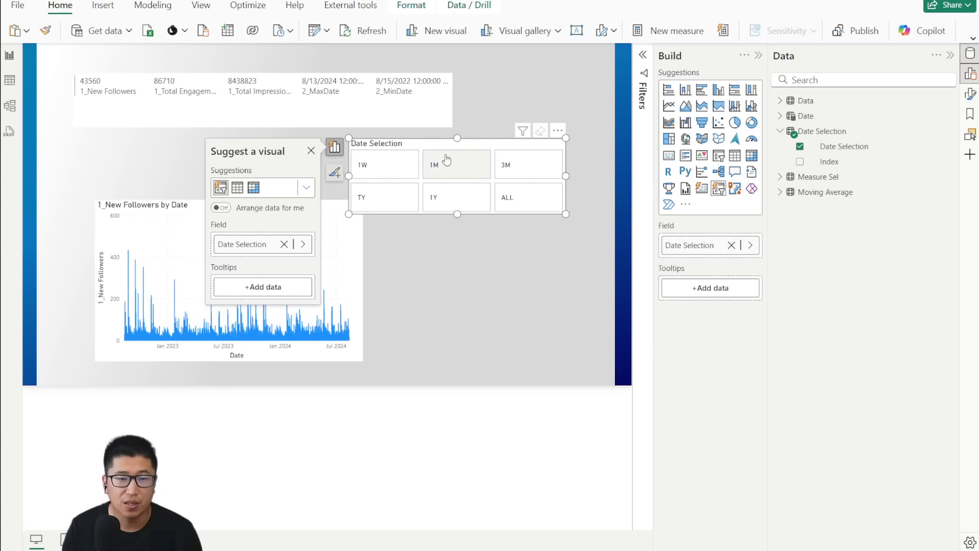
Step: Set the date slicer's grid layout to a maximum of 1 row and 6 columns
{"action": "left_click", "coordinate": [969, 93]}
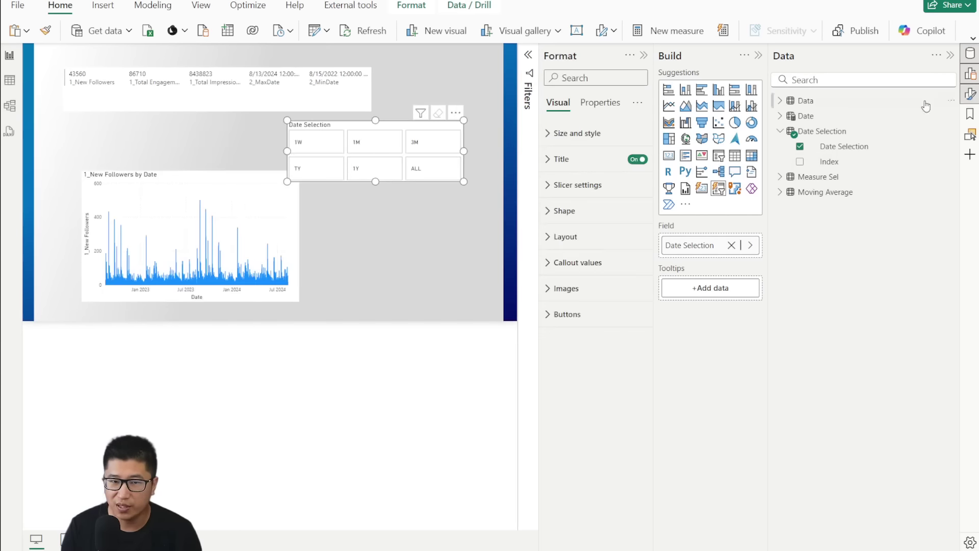
{"action": "left_click", "coordinate": [603, 236]}
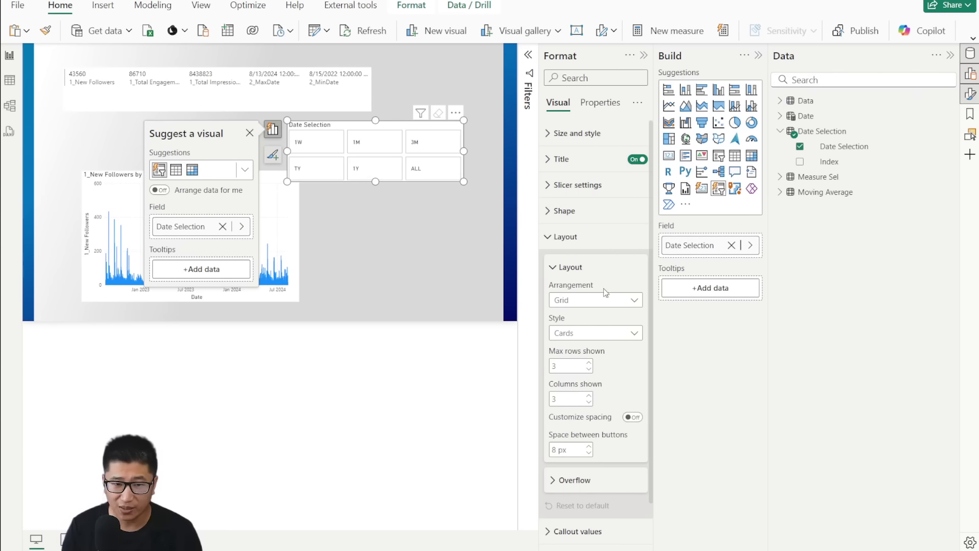
{"action": "left_click_drag", "start_coordinate": [554, 367], "coordinate": [544, 371]}
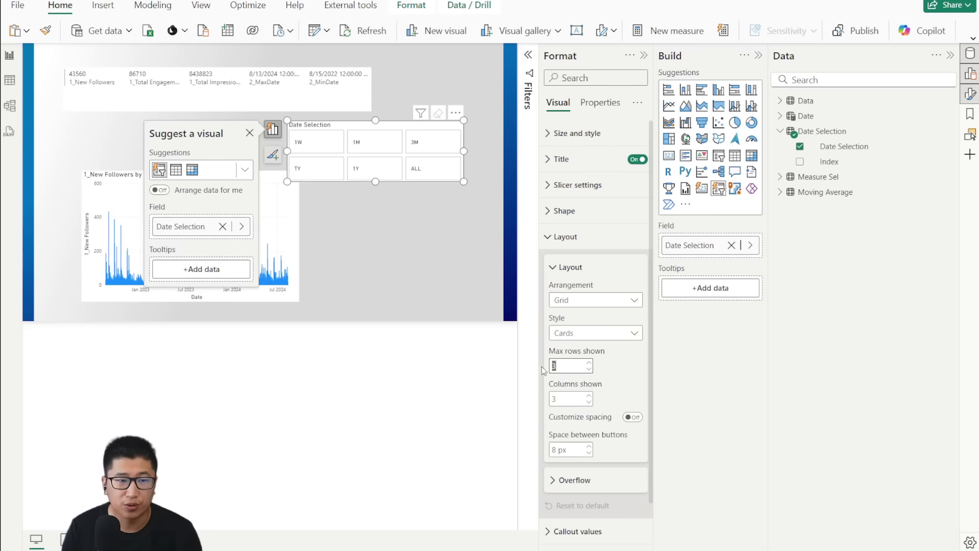
{"action": "type", "text": "1"}
{"action": "double_click", "coordinate": [572, 395]}
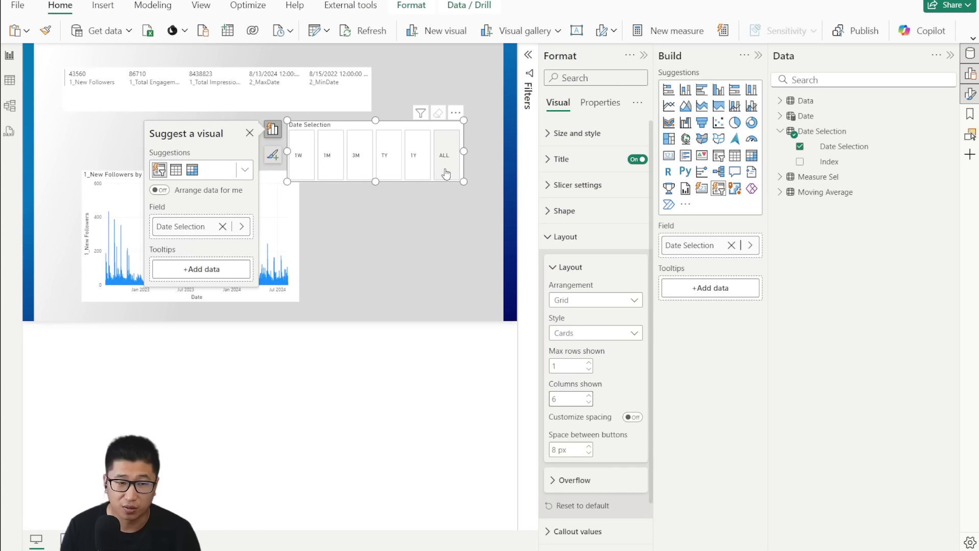
Step: Make the slicer a slim strip with 0 px between buttons and no title, placed directly above the New Followers chart
{"action": "left_click_drag", "start_coordinate": [374, 182], "coordinate": [398, 145]}
{"action": "left_click", "coordinate": [554, 450]}
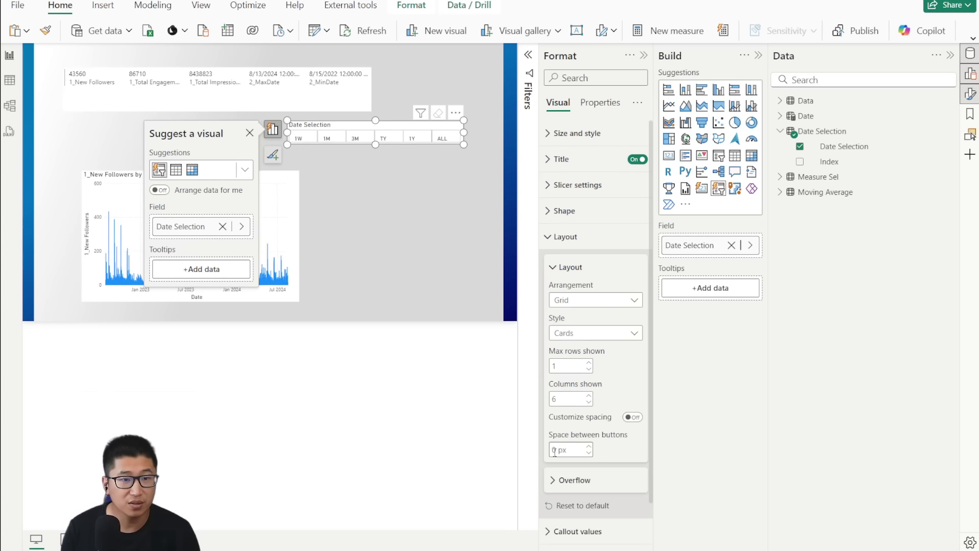
{"action": "left_click", "coordinate": [638, 159]}
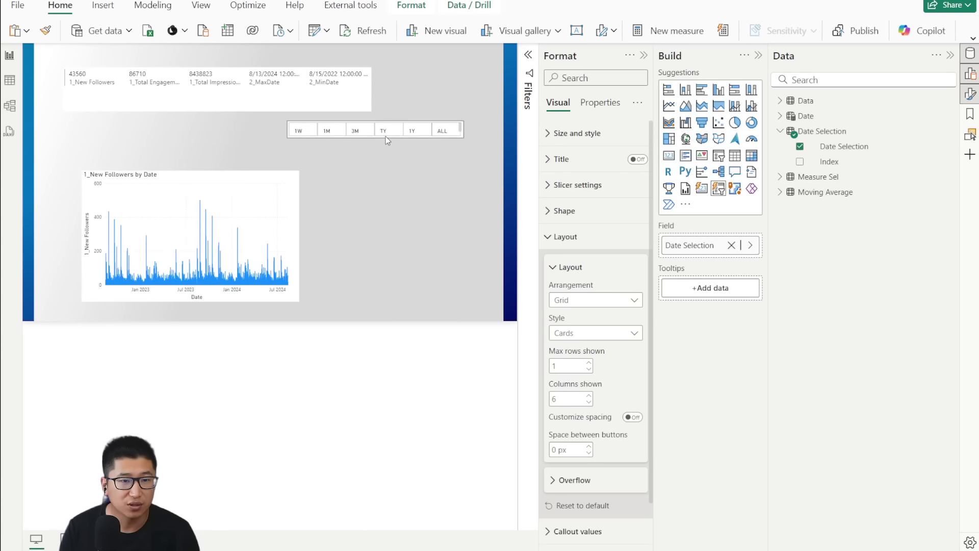
{"action": "left_click_drag", "start_coordinate": [407, 126], "coordinate": [201, 147]}
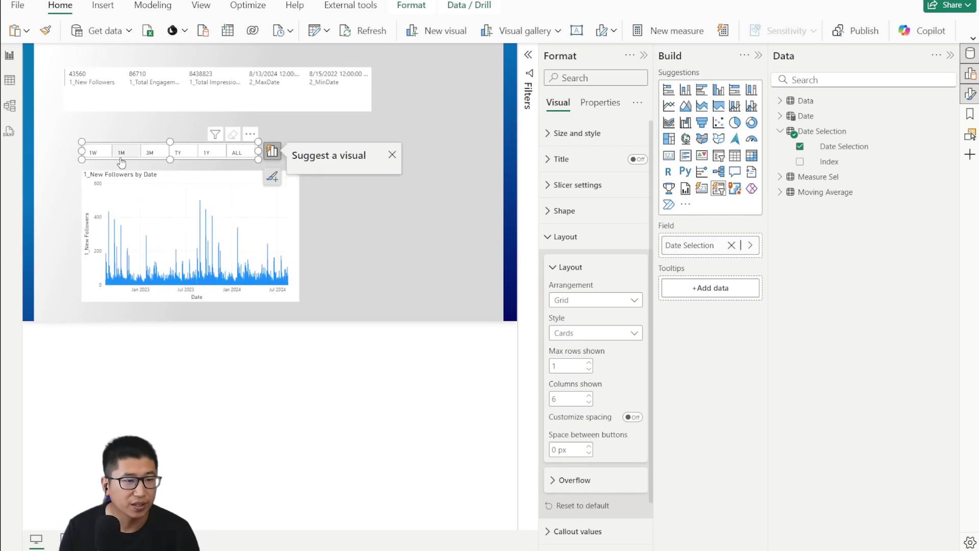
Step: Test the slicer's period buttons, leaving 3M selected, and deselect the visual
{"action": "left_click", "coordinate": [122, 153]}
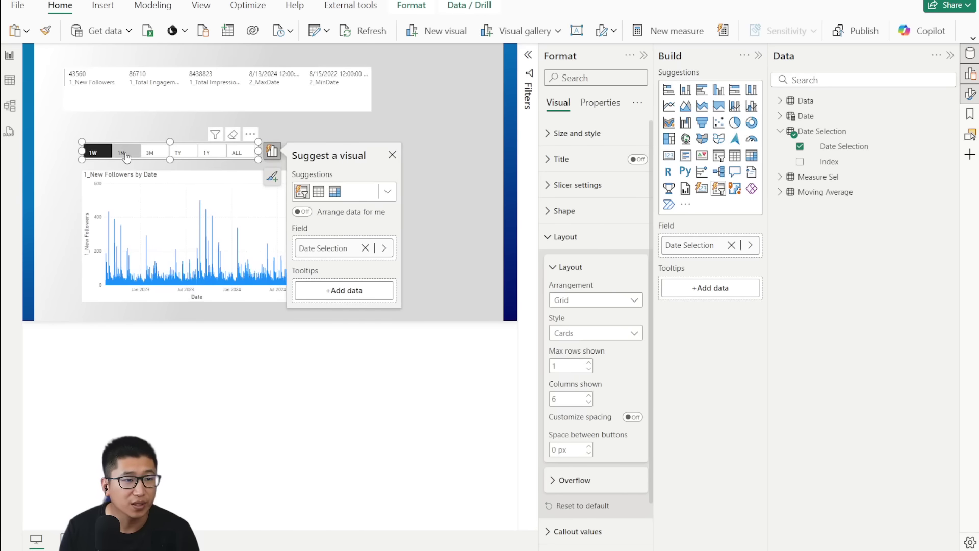
{"action": "left_click", "coordinate": [154, 157]}
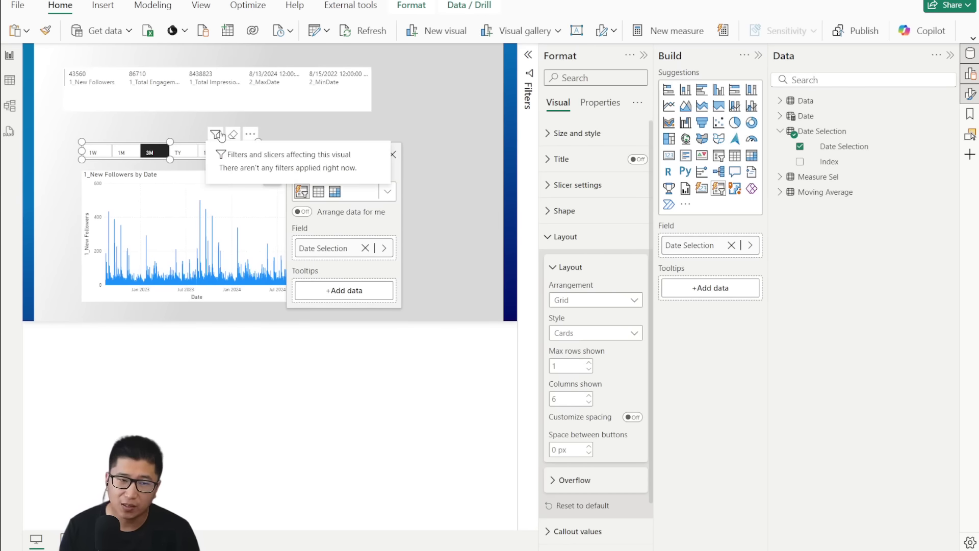
{"action": "left_click", "coordinate": [360, 131]}
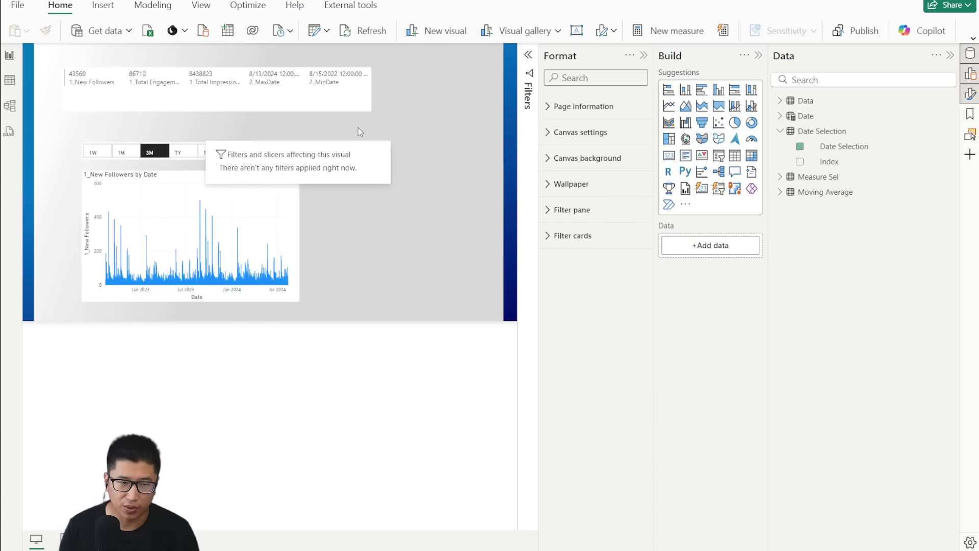
Step: Examine the 3_Selected Dates measure's SELECTEDVALUE formula and try the 1M and 3M slicer options
{"action": "left_click", "coordinate": [779, 101]}
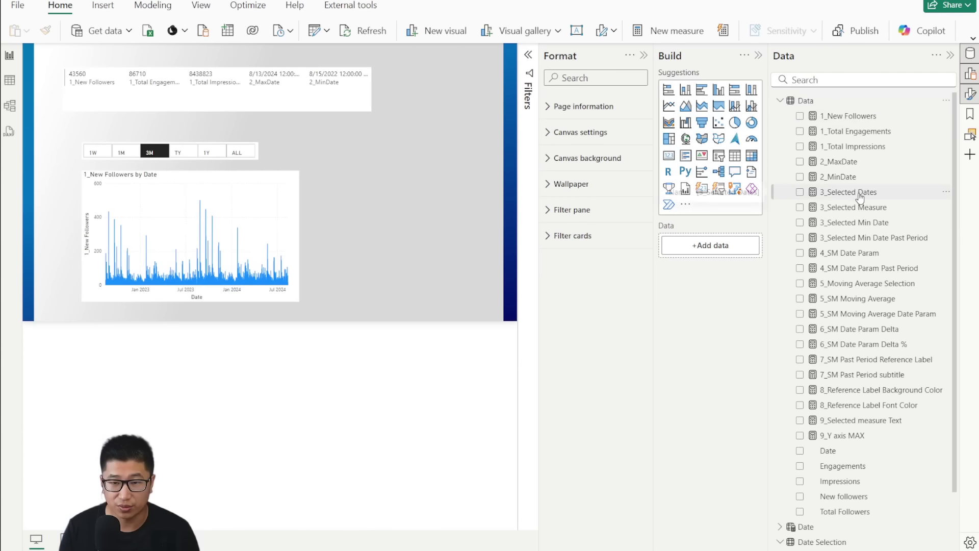
{"action": "left_click", "coordinate": [860, 194]}
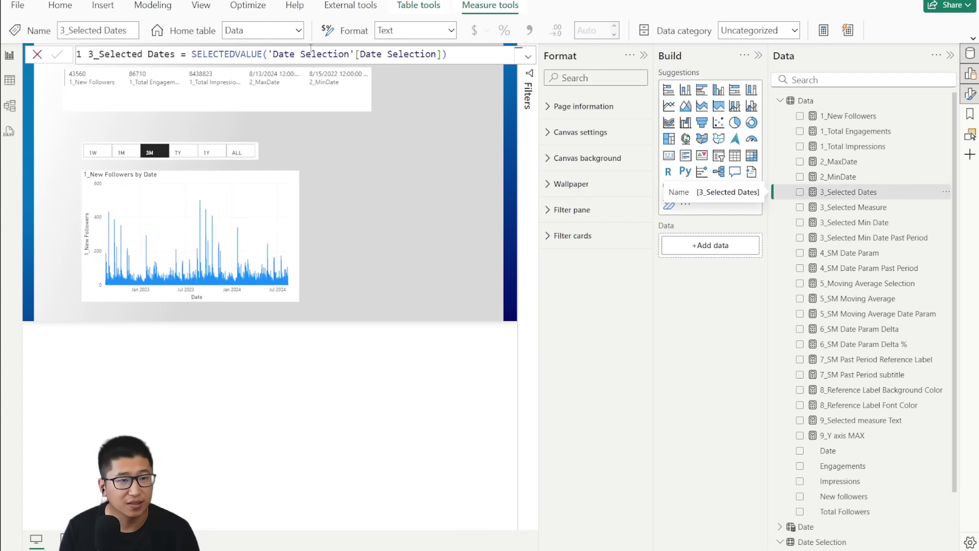
{"action": "double_click", "coordinate": [192, 54]}
{"action": "scroll", "coordinate": [204, 54], "scroll_direction": "up", "scroll_amount": 2}
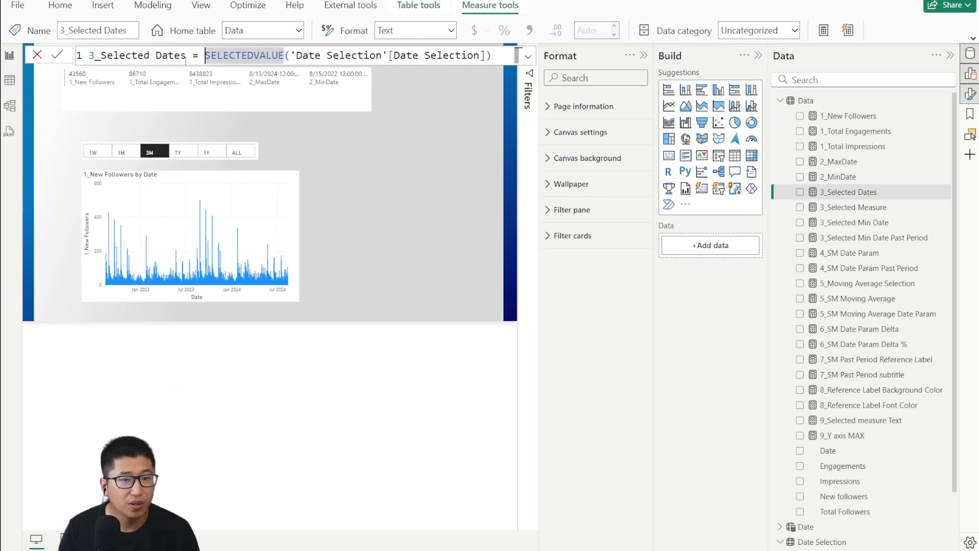
{"action": "left_click", "coordinate": [121, 152]}
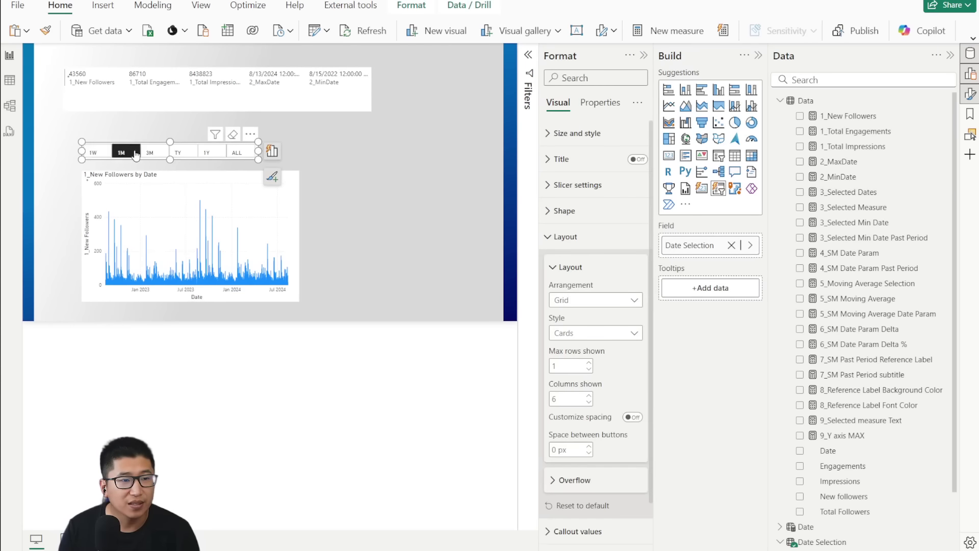
{"action": "left_click", "coordinate": [155, 153]}
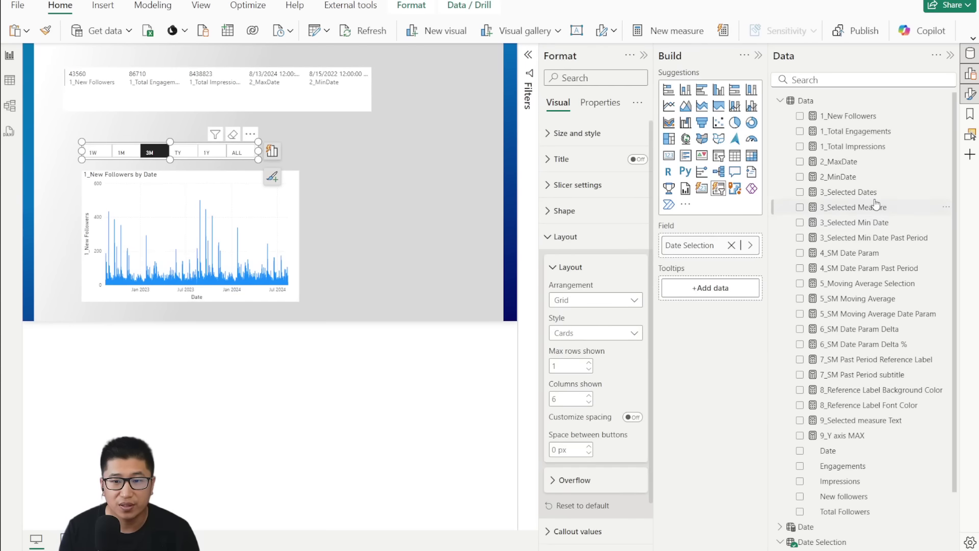
Step: Add a card showing 3_Selected Dates beside the chart and test it with the 1W, 1M and 3M slicer options
{"action": "left_click_drag", "start_coordinate": [867, 192], "coordinate": [387, 181]}
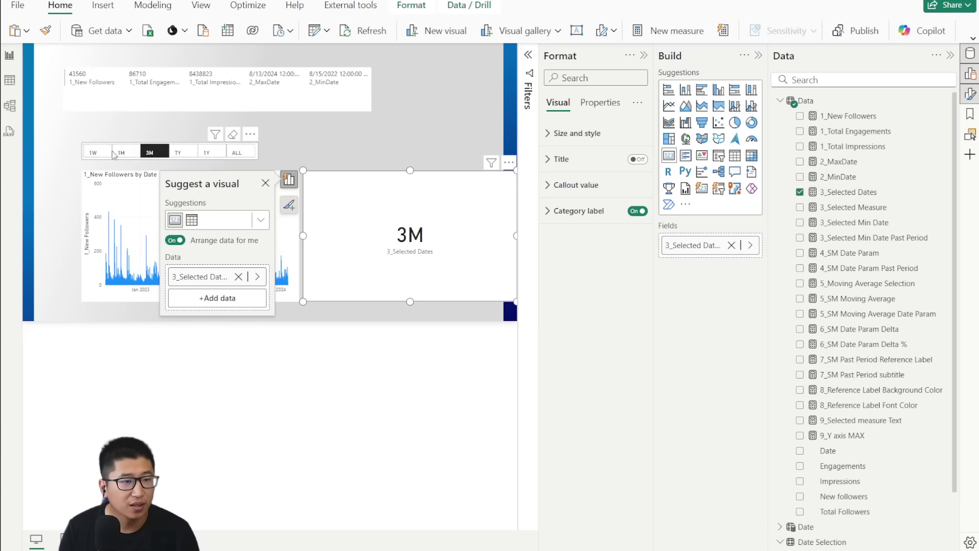
{"action": "left_click", "coordinate": [96, 158]}
{"action": "left_click", "coordinate": [161, 132]}
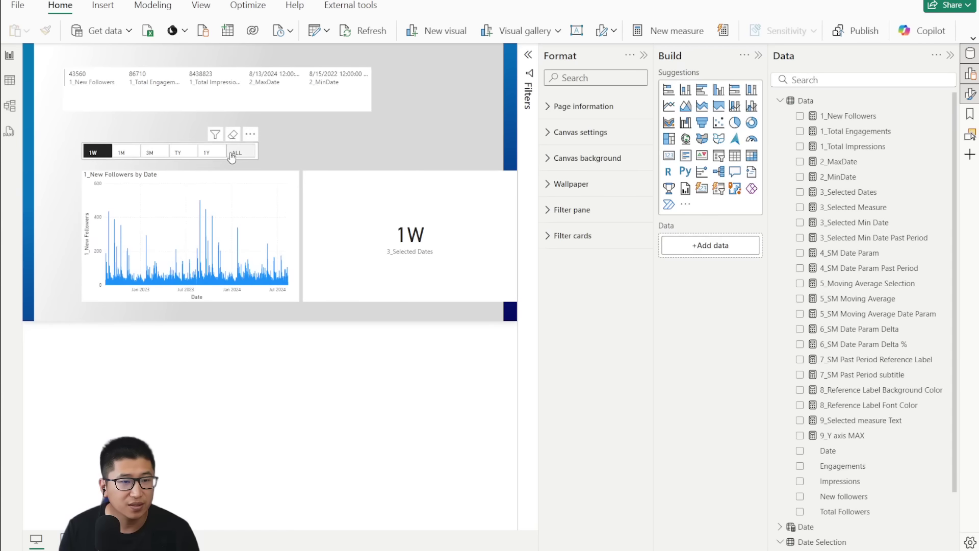
{"action": "left_click", "coordinate": [121, 152]}
{"action": "left_click", "coordinate": [154, 155]}
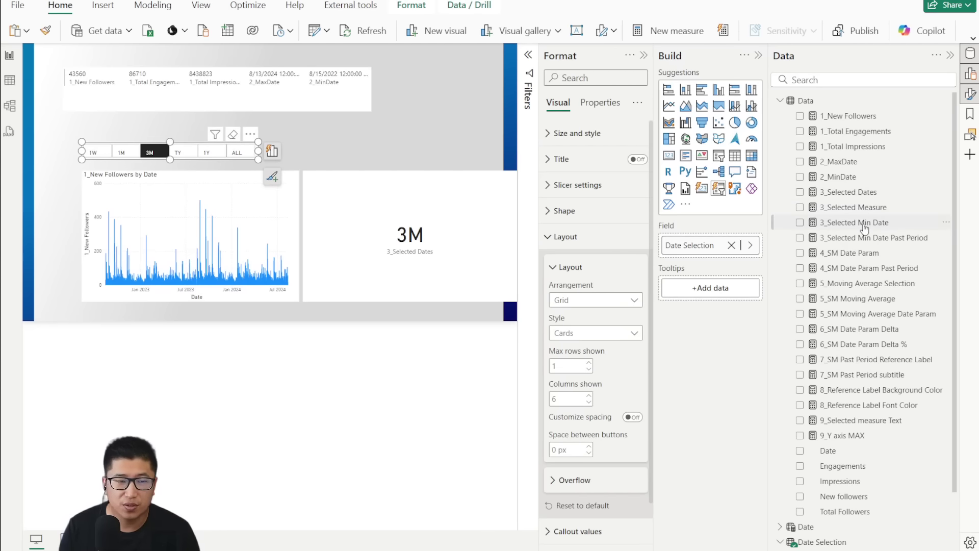
Step: Add a card showing 3_Selected Min Date above the 3_Selected Dates card and delete the multi-row card
{"action": "left_click_drag", "start_coordinate": [864, 228], "coordinate": [410, 145]}
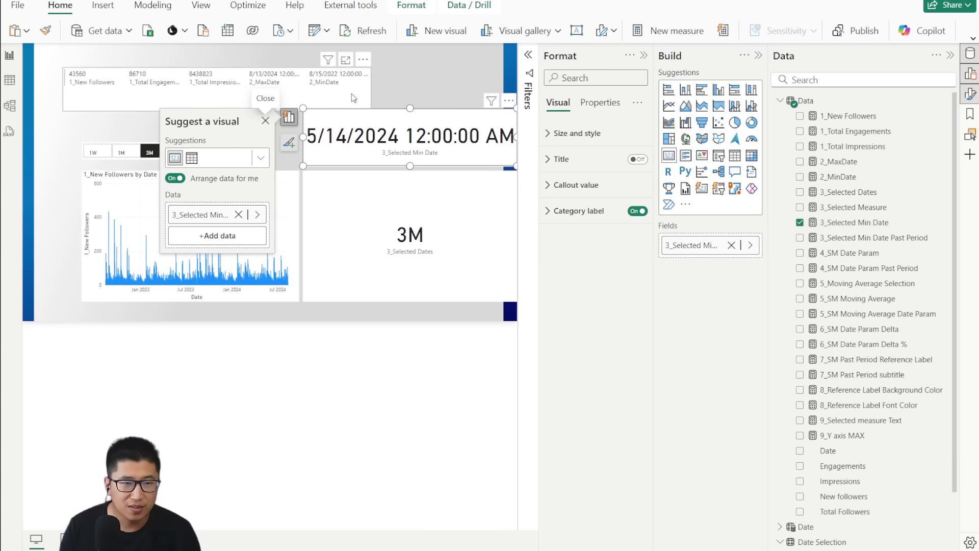
{"action": "left_click", "coordinate": [285, 85]}
{"action": "key", "text": "Delete"}
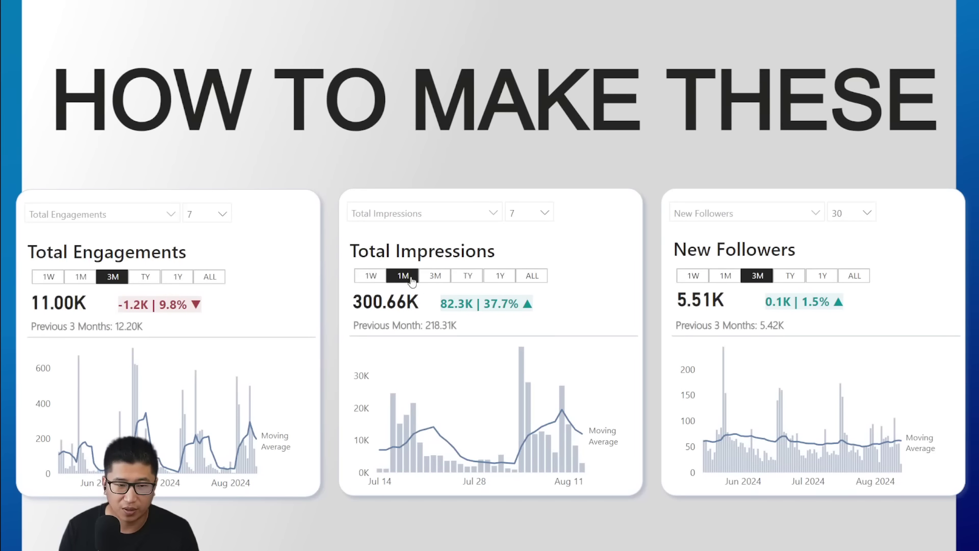
Step: In the finished report, compare the Total Impressions card for 1W, 1M, 3M and TY, and return to the working page
{"action": "left_click", "coordinate": [377, 278]}
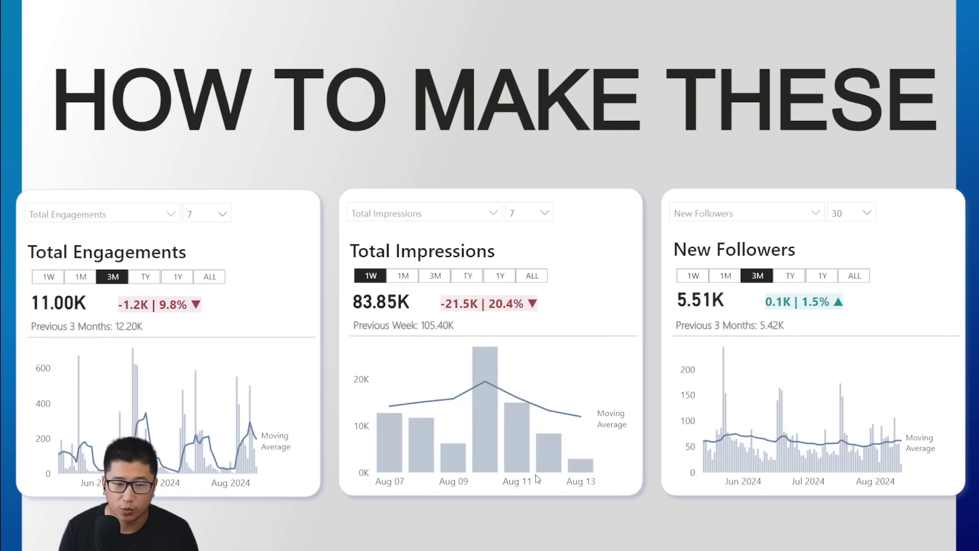
{"action": "left_click", "coordinate": [402, 276]}
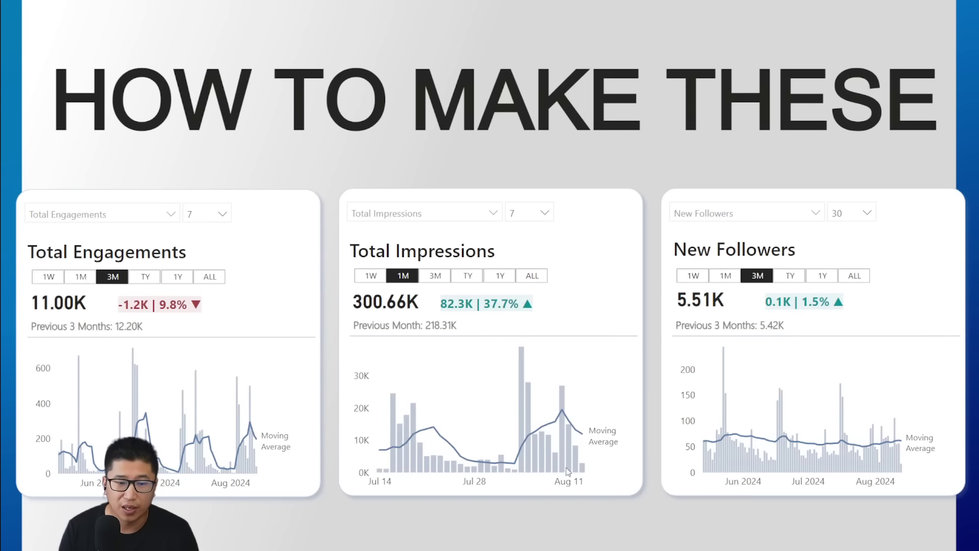
{"action": "left_click", "coordinate": [434, 276]}
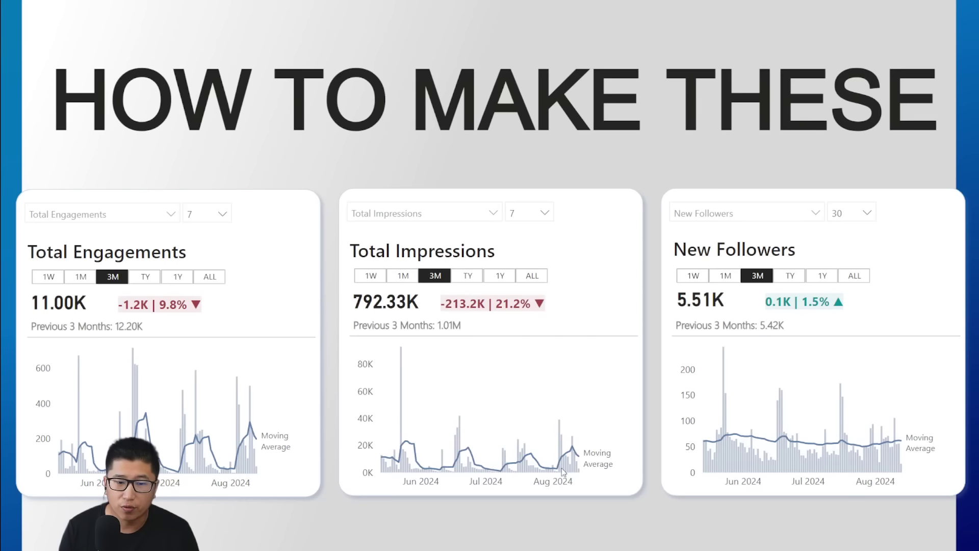
{"action": "left_click", "coordinate": [467, 276]}
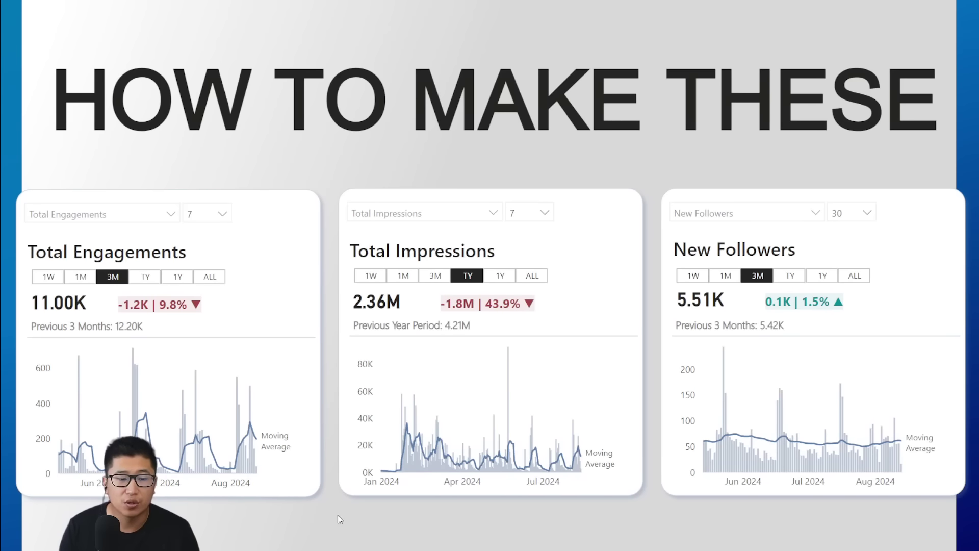
{"action": "left_click", "coordinate": [211, 469]}
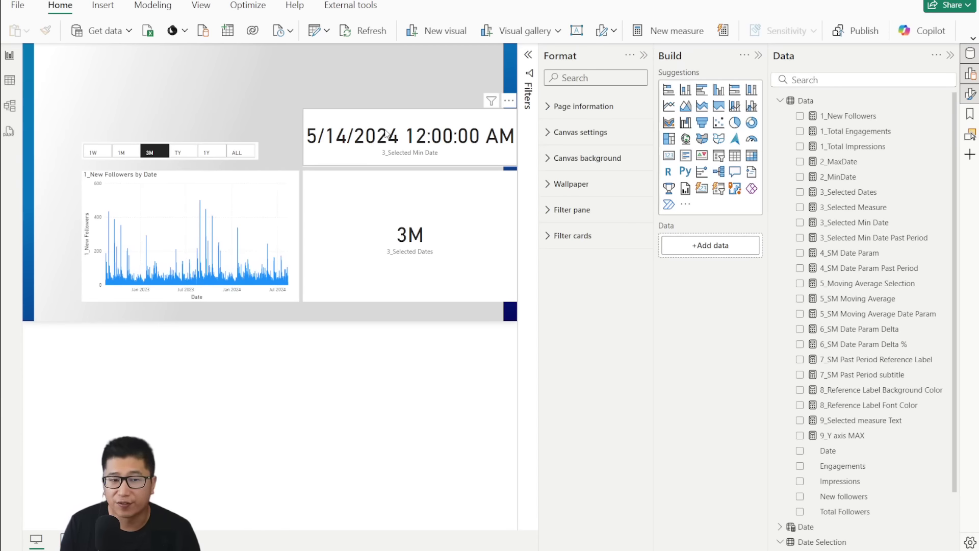
Step: Examine the formulas of the 3_Selected Min Date and 3_Selected Measure measures, finishing on the 1W case of 3_Selected Min Date
{"action": "left_click", "coordinate": [851, 226]}
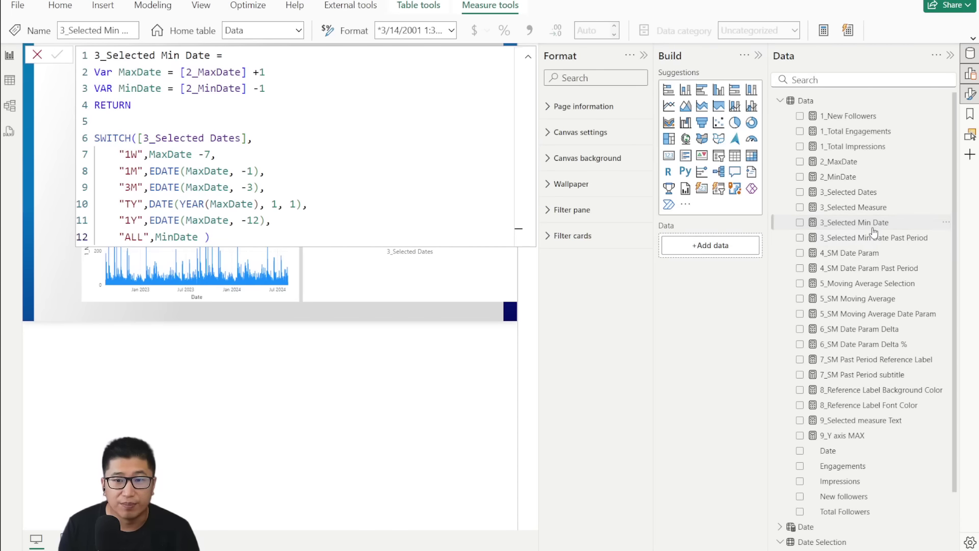
{"action": "left_click", "coordinate": [37, 55]}
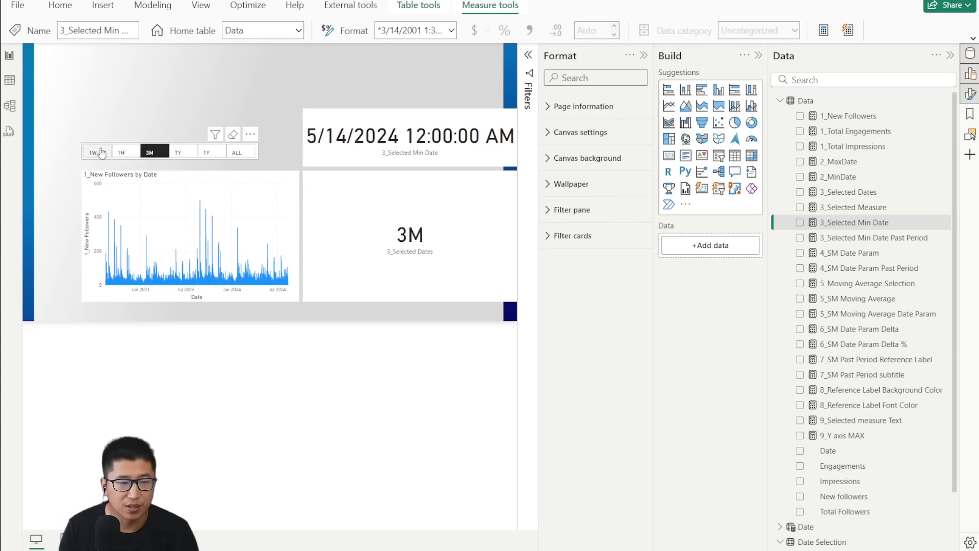
{"action": "left_click", "coordinate": [857, 207]}
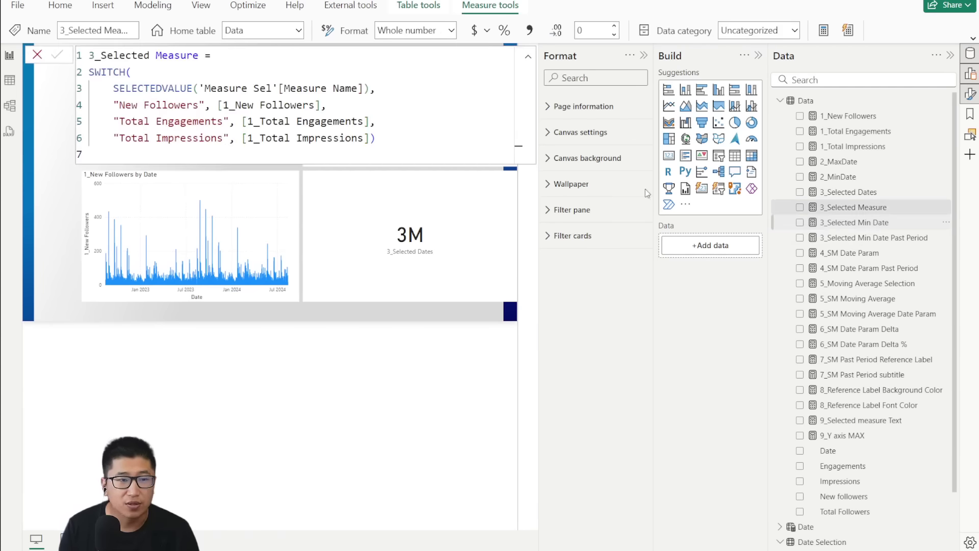
{"action": "left_click", "coordinate": [858, 222]}
{"action": "left_click", "coordinate": [131, 154]}
{"action": "left_click_drag", "start_coordinate": [119, 154], "coordinate": [144, 154]}
{"action": "left_click", "coordinate": [243, 154]}
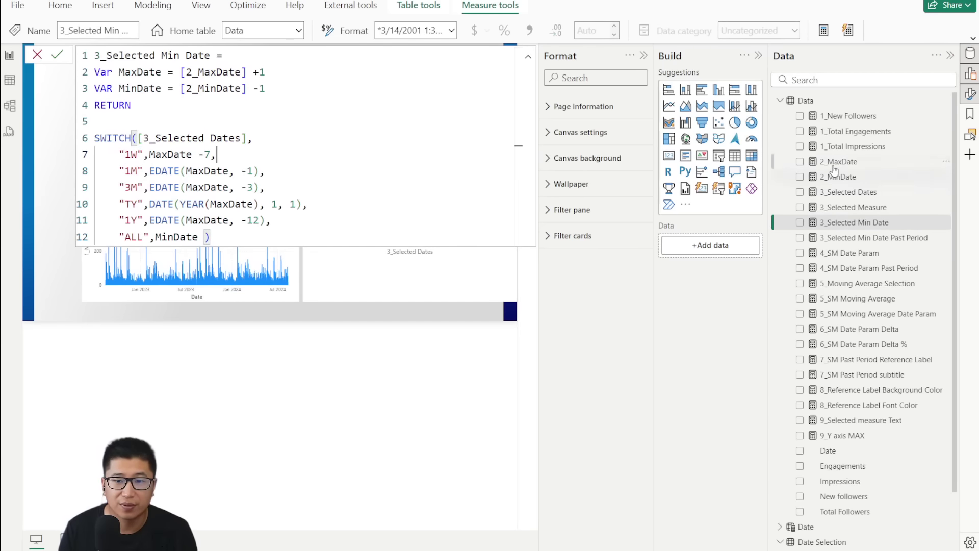
Step: Study the MinDate variable, the 1W calculation and the +1 offset on MaxDate in the 3_Selected Min Date formula
{"action": "left_click", "coordinate": [181, 89]}
{"action": "left_click_drag", "start_coordinate": [181, 88], "coordinate": [249, 89]}
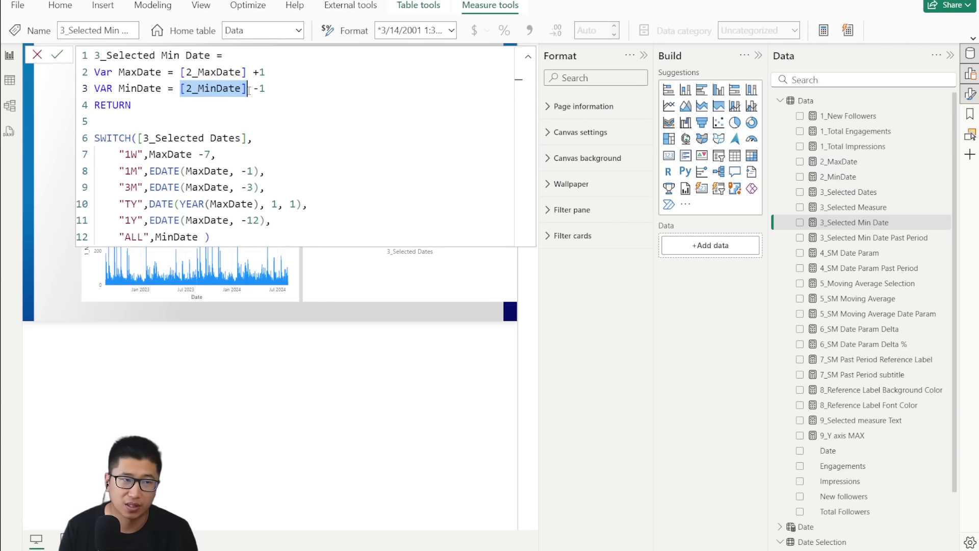
{"action": "left_click_drag", "start_coordinate": [149, 154], "coordinate": [217, 154]}
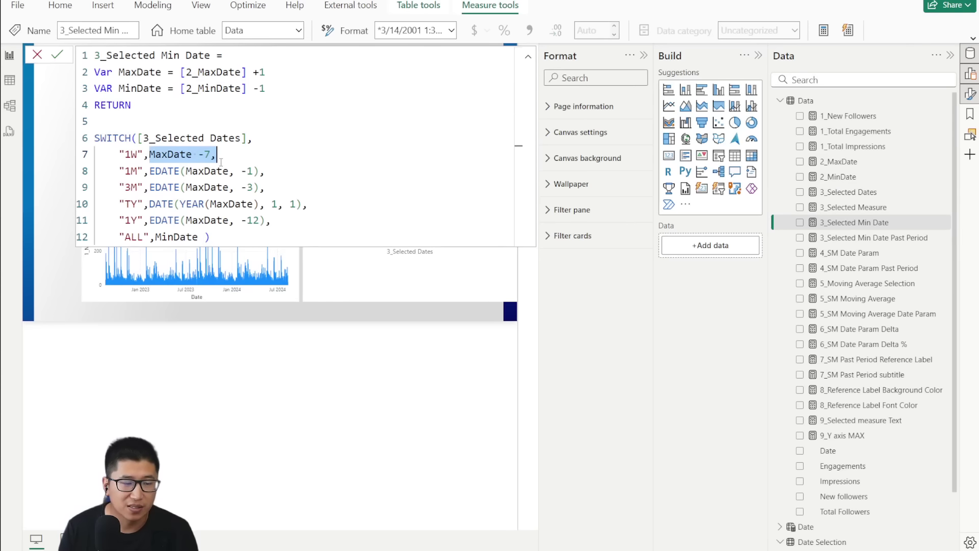
{"action": "left_click", "coordinate": [269, 153]}
{"action": "left_click", "coordinate": [265, 73]}
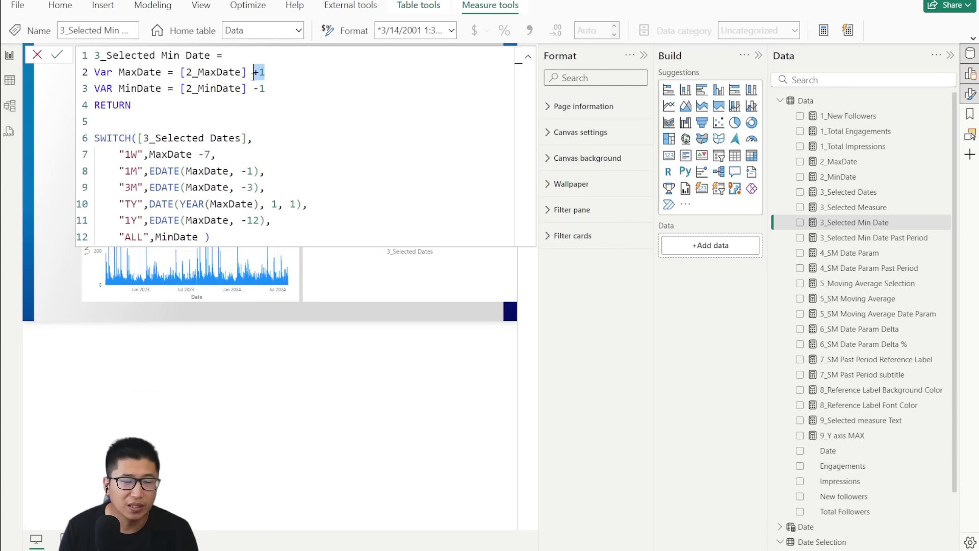
{"action": "double_click", "coordinate": [261, 72]}
{"action": "left_click_drag", "start_coordinate": [266, 72], "coordinate": [254, 74]}
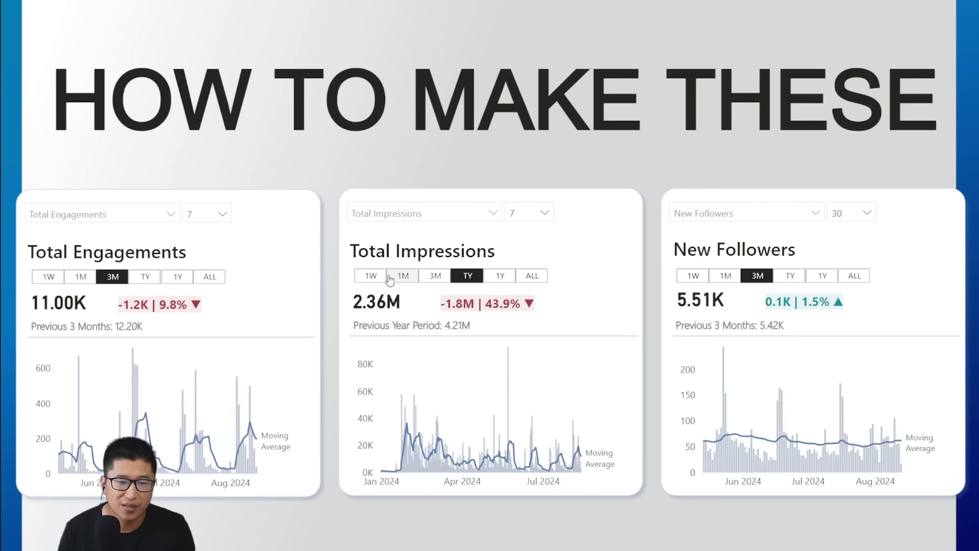
Step: In the finished report, switch the Total Impressions card to 1W and inspect its daily columns
{"action": "left_click", "coordinate": [370, 275]}
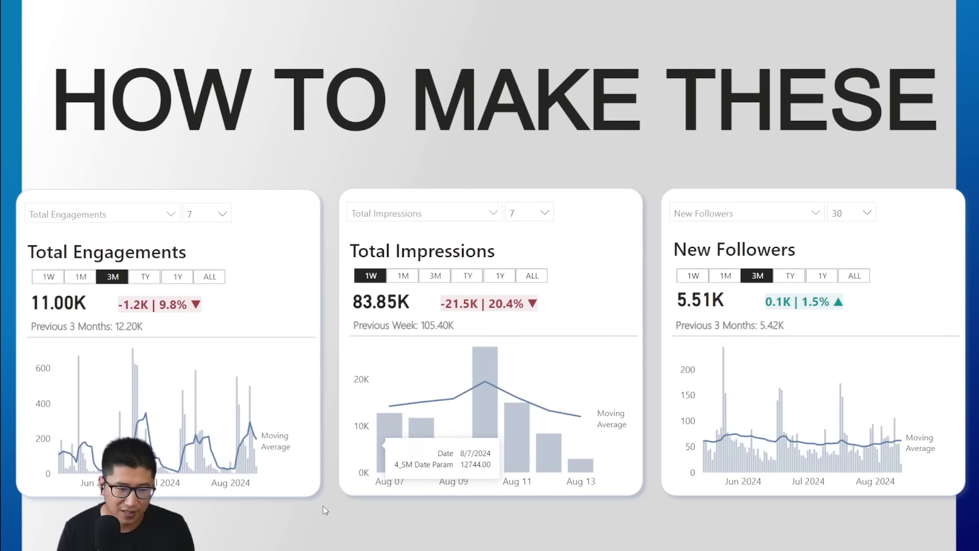
{"action": "mouse_move", "coordinate": [203, 544]}
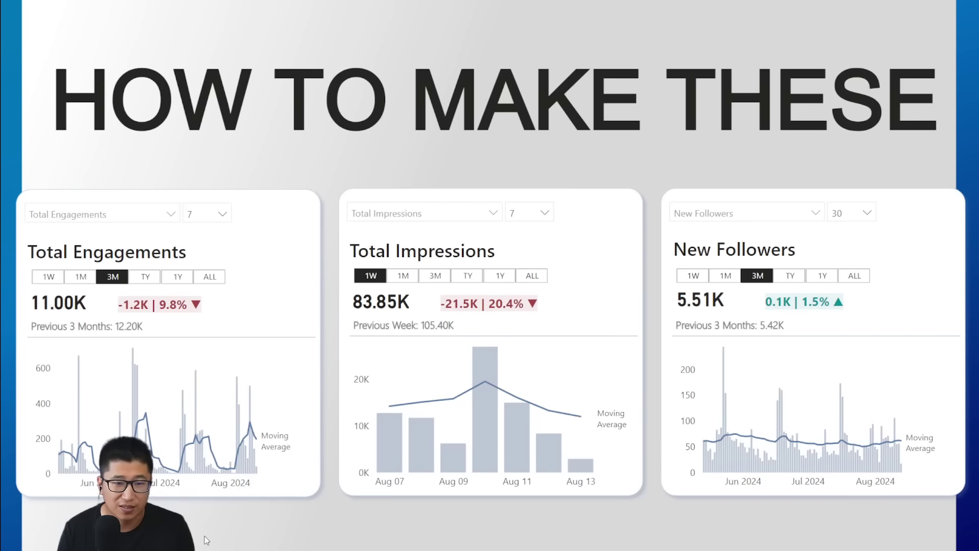
Step: Return to the working page and study the +1 offset on MaxDate and the -1 offset on MinDate in the 3_Selected Min Date formula
{"action": "mouse_move", "coordinate": [258, 544]}
{"action": "left_click", "coordinate": [275, 510]}
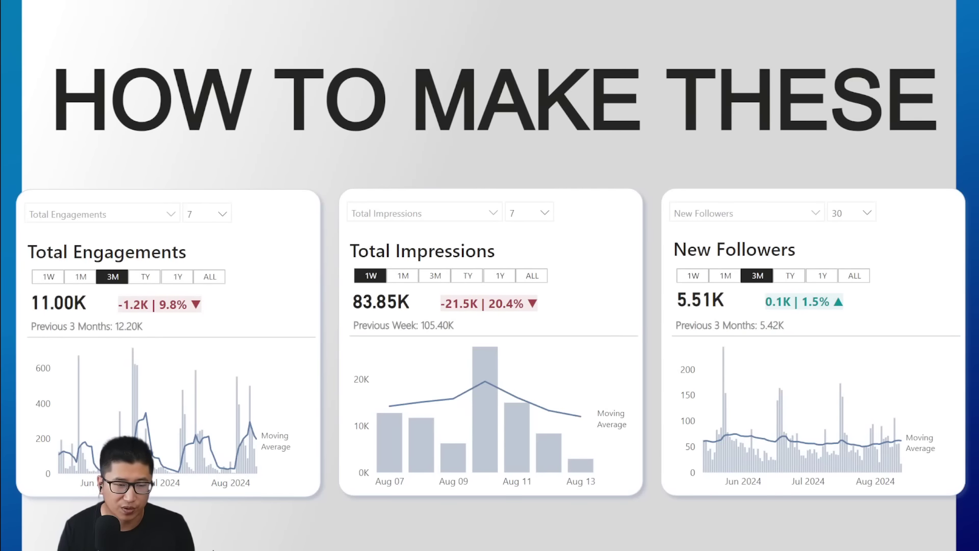
{"action": "left_click", "coordinate": [199, 505]}
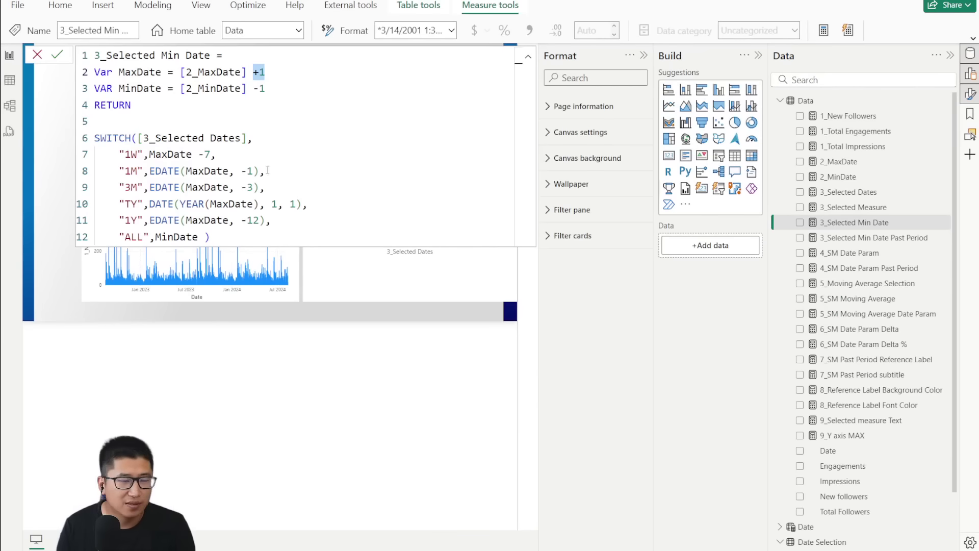
{"action": "left_click_drag", "start_coordinate": [266, 72], "coordinate": [247, 72]}
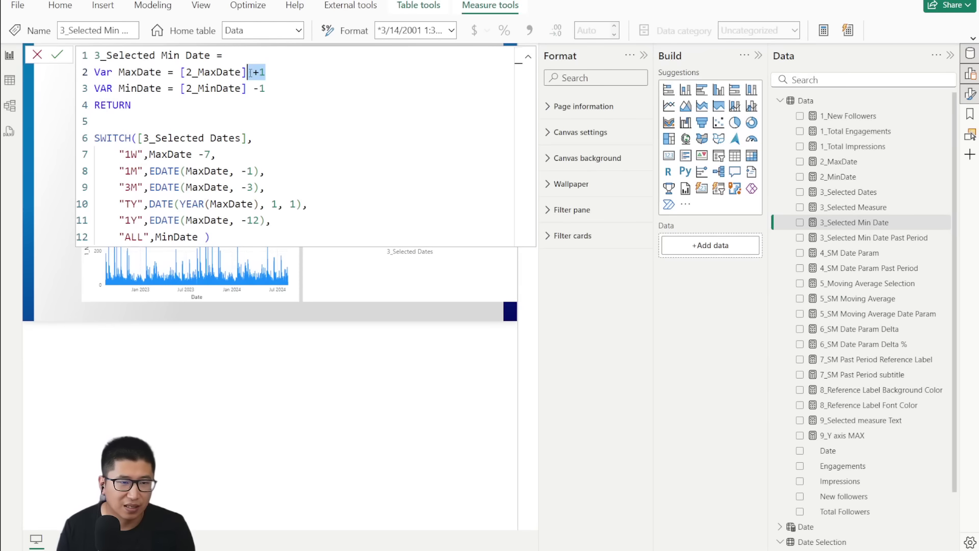
{"action": "left_click", "coordinate": [301, 86]}
{"action": "left_click_drag", "start_coordinate": [113, 88], "coordinate": [253, 88]}
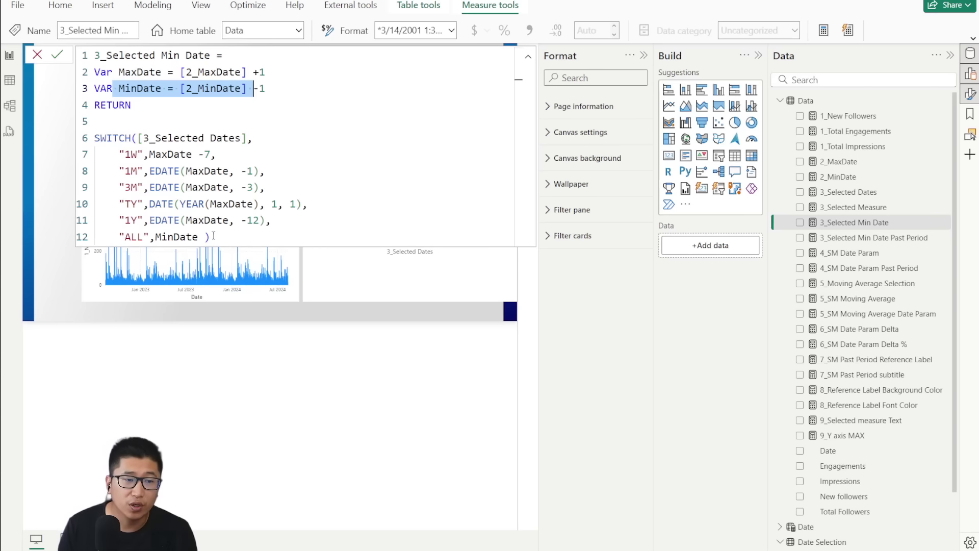
{"action": "left_click_drag", "start_coordinate": [205, 237], "coordinate": [186, 219]}
{"action": "left_click", "coordinate": [296, 203]}
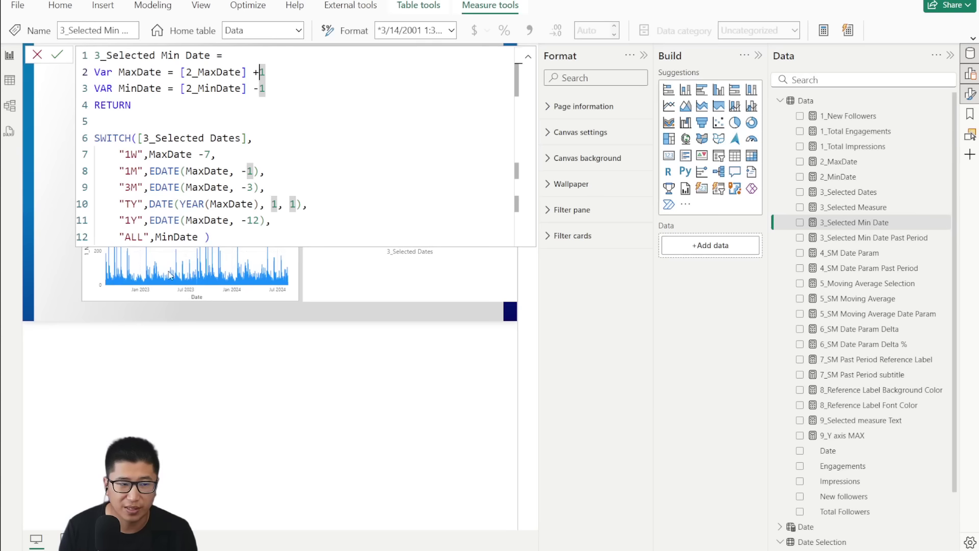
{"action": "left_click_drag", "start_coordinate": [288, 95], "coordinate": [253, 93]}
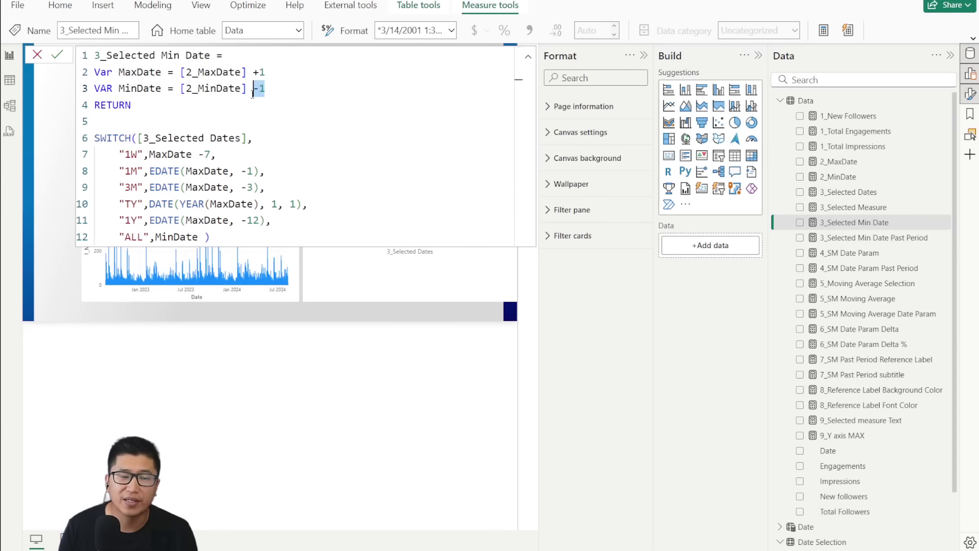
{"action": "left_click", "coordinate": [297, 90]}
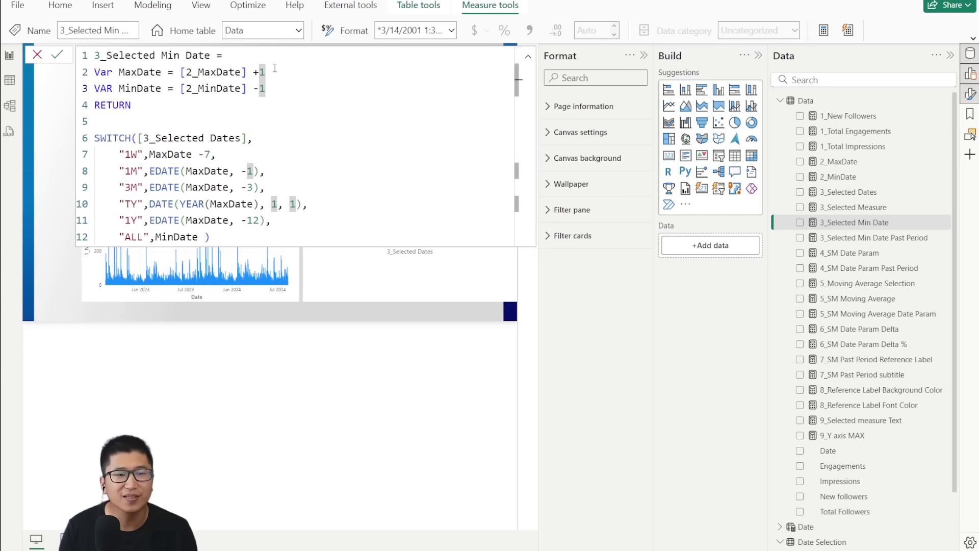
{"action": "mouse_move", "coordinate": [273, 71]}
{"action": "left_mouse_down"}
{"action": "mouse_move", "coordinate": [262, 101]}
{"action": "mouse_move", "coordinate": [260, 74]}
{"action": "left_mouse_up"}
{"action": "left_click", "coordinate": [249, 73]}
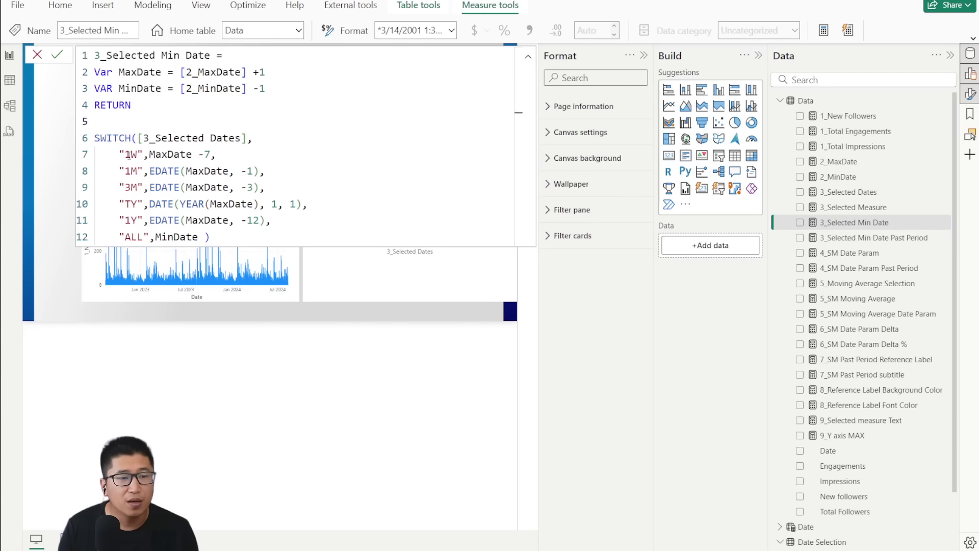
Step: Examine the SWITCH on [3_Selected Dates] and its 1W case, MaxDate -7, in the 3_Selected Min Date formula
{"action": "left_click_drag", "start_coordinate": [120, 154], "coordinate": [250, 135]}
{"action": "double_click", "coordinate": [109, 136]}
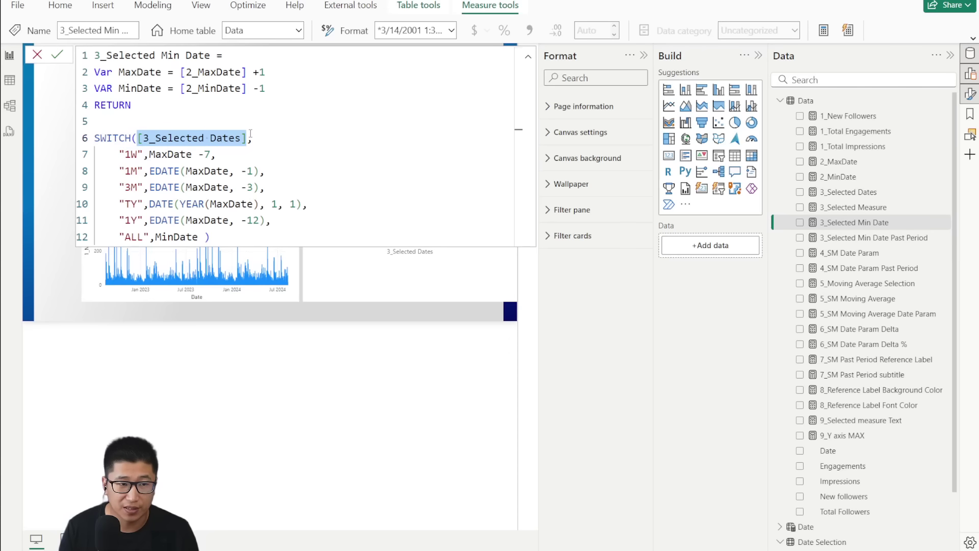
{"action": "left_click", "coordinate": [181, 137]}
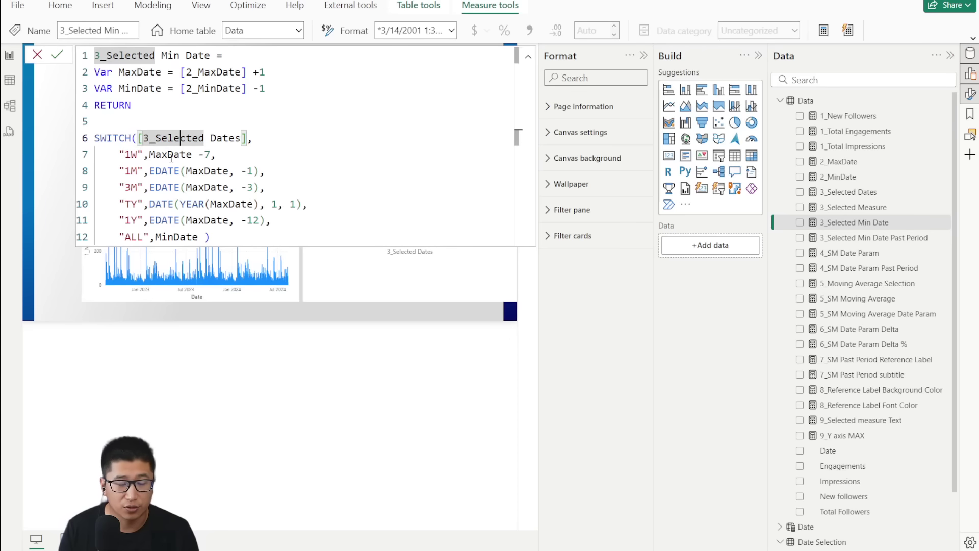
{"action": "left_click", "coordinate": [169, 154]}
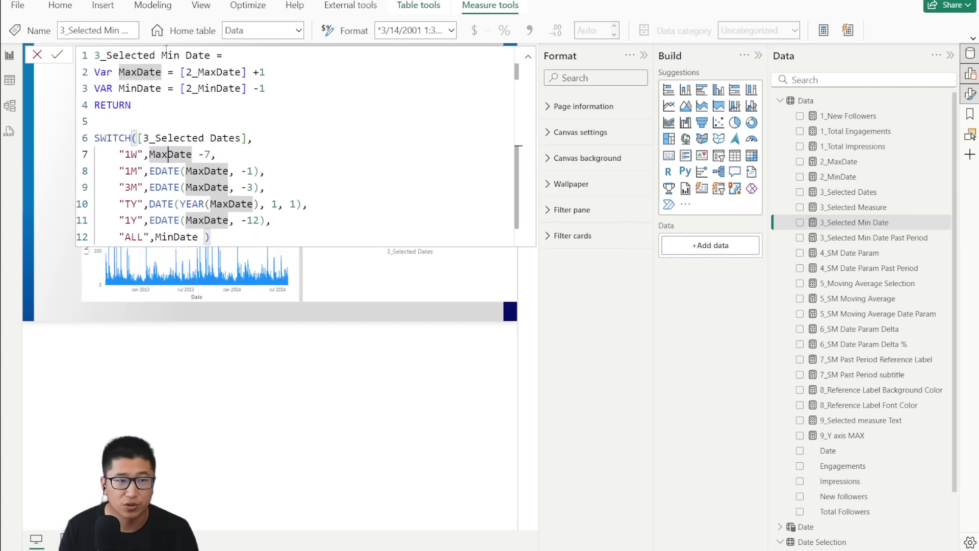
{"action": "left_click", "coordinate": [228, 153]}
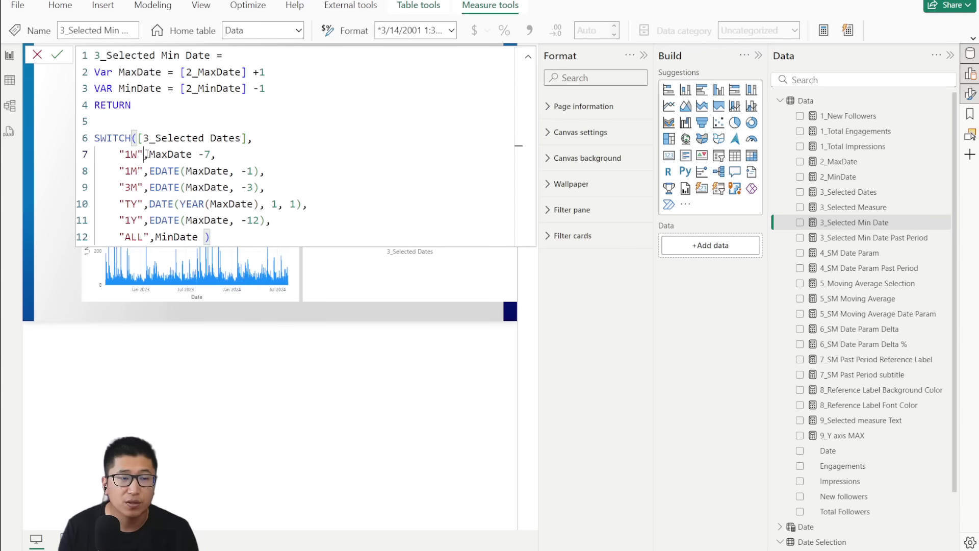
{"action": "mouse_move", "coordinate": [144, 154]}
{"action": "left_mouse_down"}
{"action": "mouse_move", "coordinate": [215, 154]}
{"action": "mouse_move", "coordinate": [151, 156]}
{"action": "left_mouse_up"}
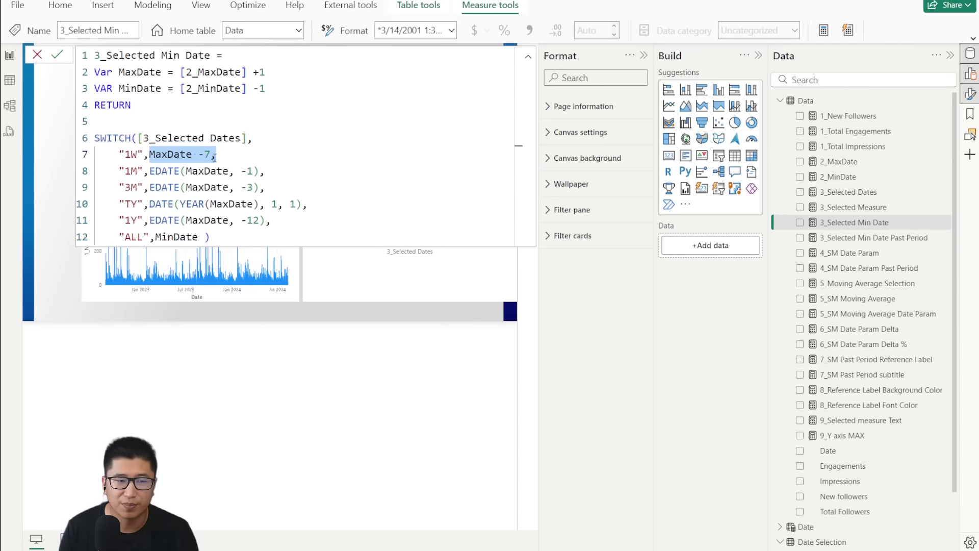
{"action": "left_click", "coordinate": [236, 154]}
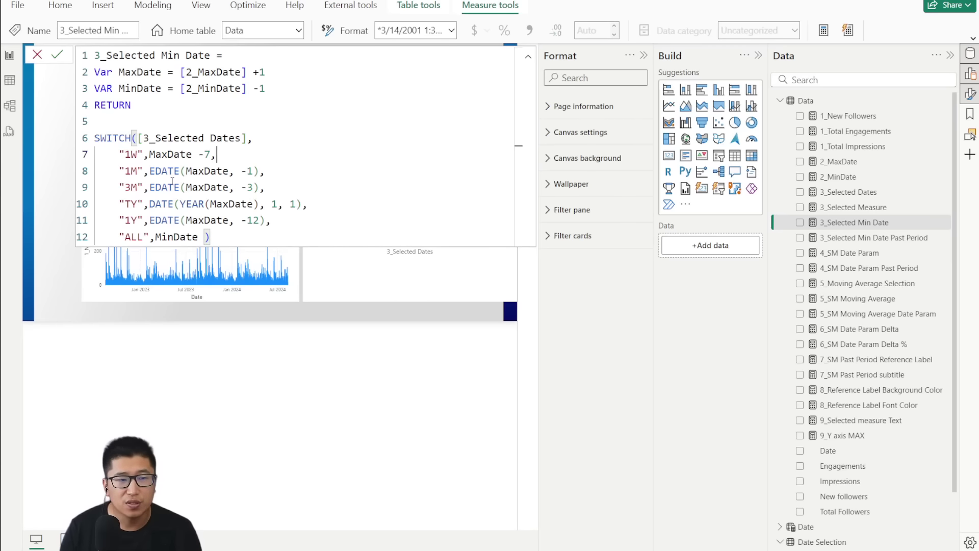
Step: Examine how EDATE shifts MaxDate back in the 1M and 3M cases of the 3_Selected Min Date formula
{"action": "double_click", "coordinate": [166, 172]}
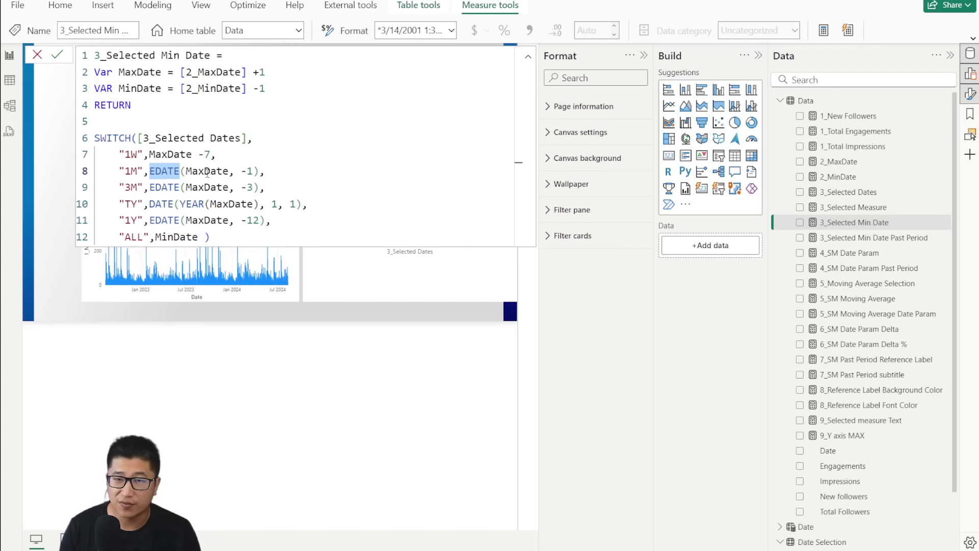
{"action": "left_click_drag", "start_coordinate": [242, 172], "coordinate": [253, 172]}
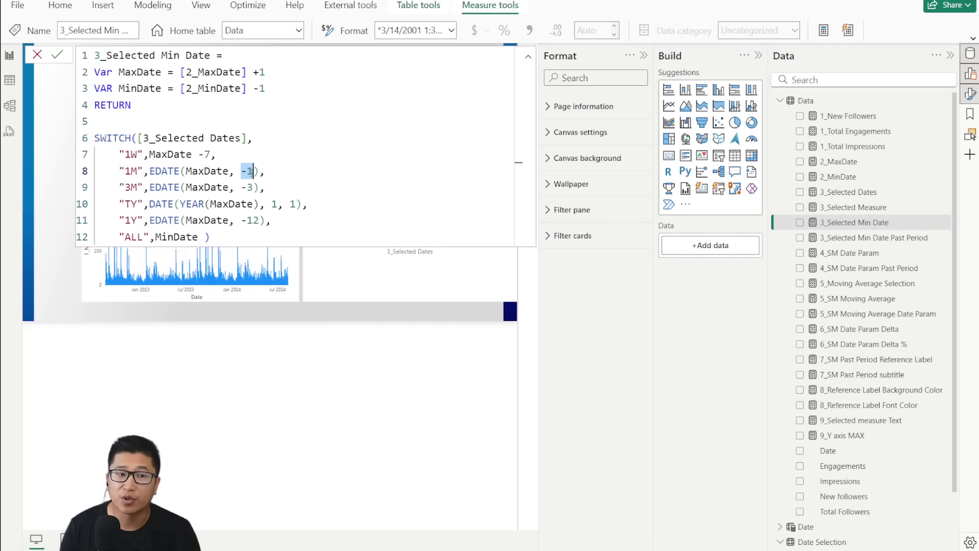
{"action": "left_click", "coordinate": [181, 172]}
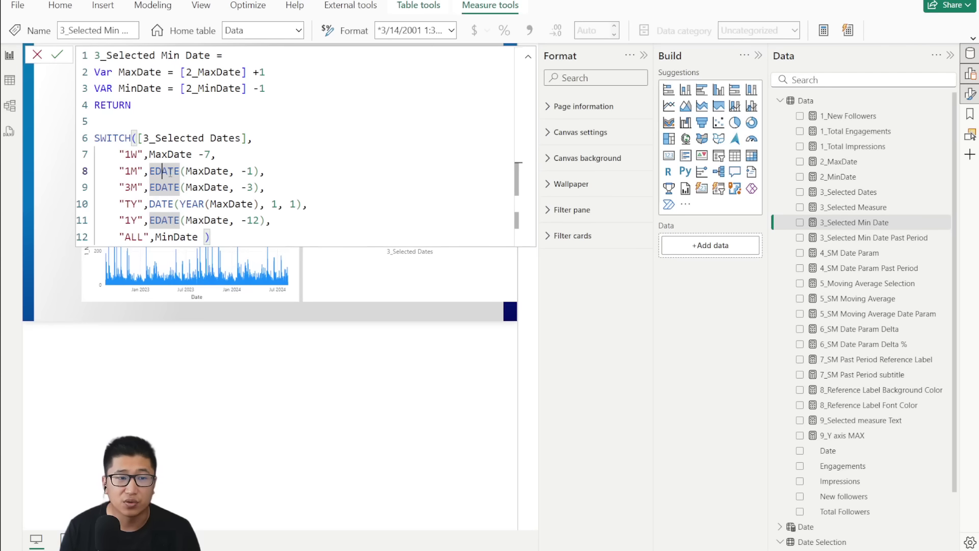
{"action": "left_click", "coordinate": [286, 169]}
{"action": "left_click_drag", "start_coordinate": [145, 187], "coordinate": [243, 188]}
{"action": "left_click", "coordinate": [235, 198]}
Step: Study the TY case of 3_Selected Min Date, including the year, month and day arguments of DATE(YEAR(MaxDate), 1, 1)
{"action": "double_click", "coordinate": [133, 204]}
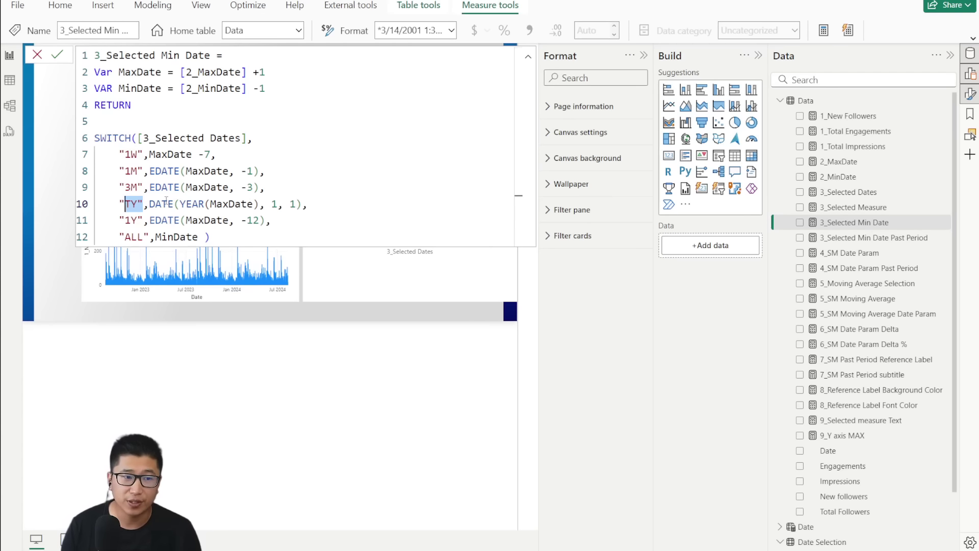
{"action": "left_click_drag", "start_coordinate": [150, 204], "coordinate": [302, 209]}
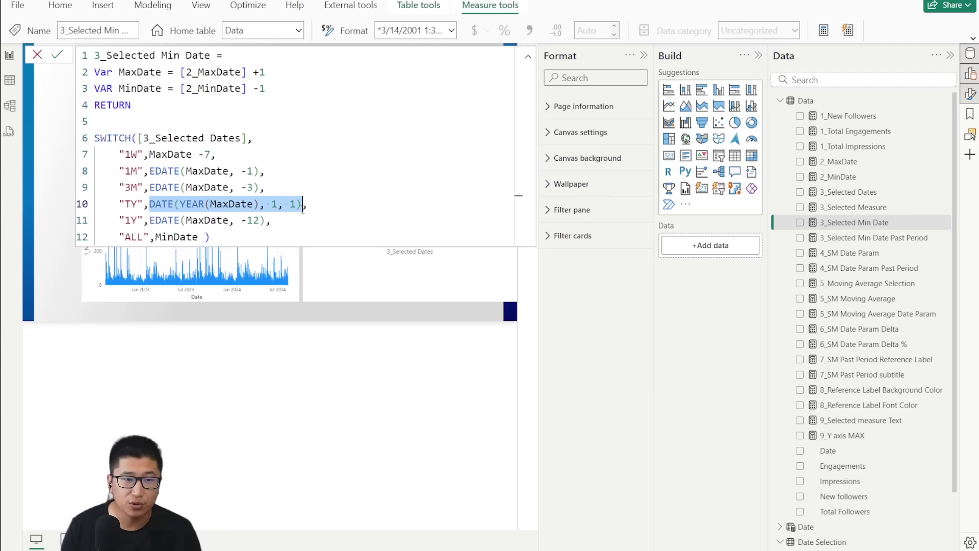
{"action": "key", "text": "Right"}
{"action": "type", "text": ","}
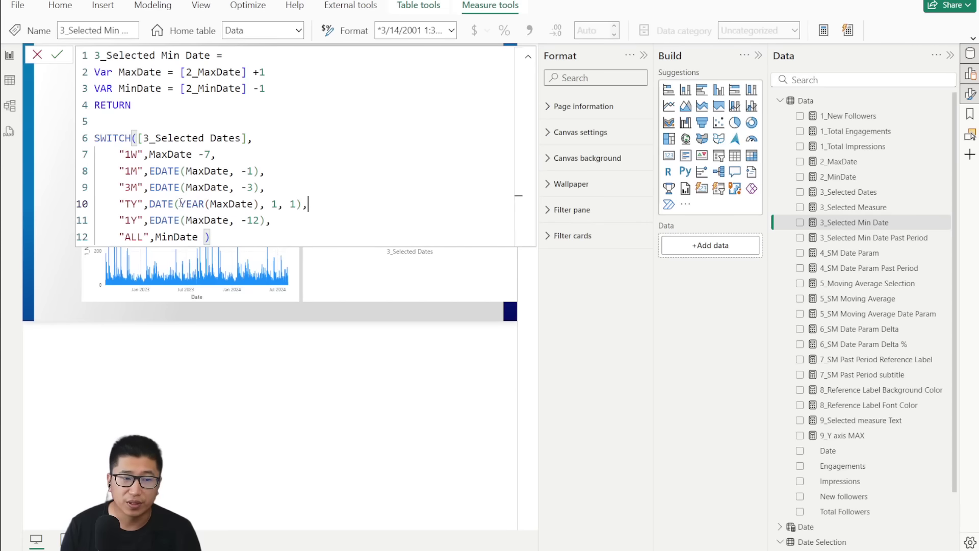
{"action": "left_click_drag", "start_coordinate": [181, 204], "coordinate": [260, 204]}
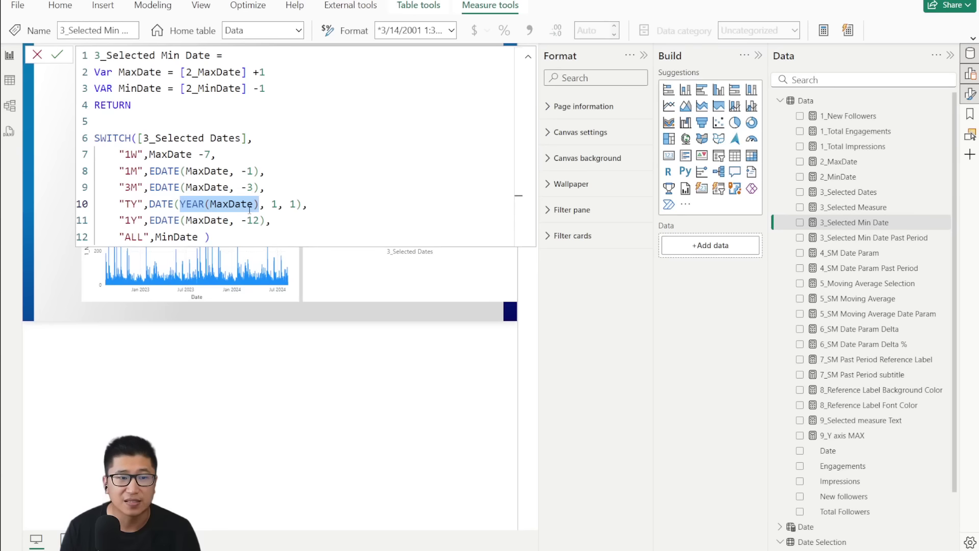
{"action": "double_click", "coordinate": [275, 204]}
{"action": "key", "text": "End"}
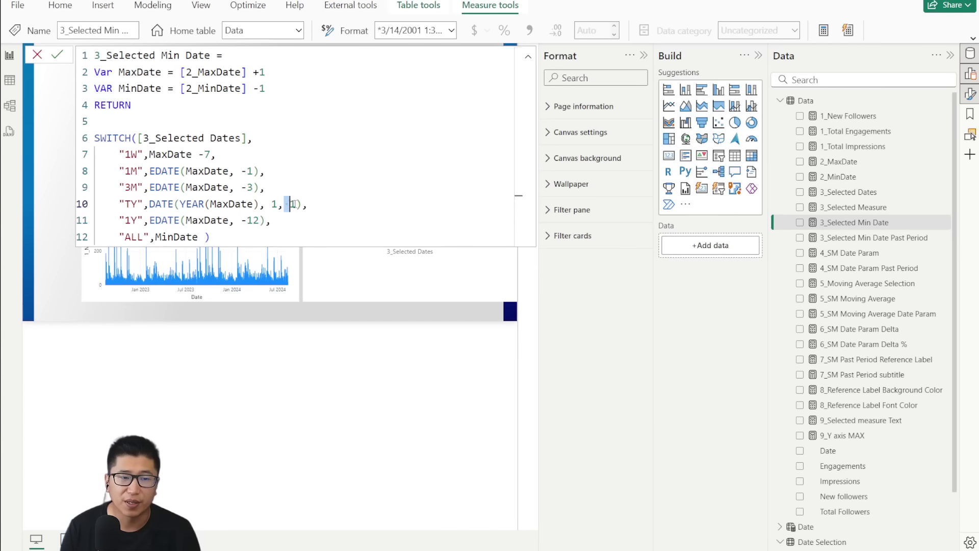
{"action": "left_click_drag", "start_coordinate": [150, 204], "coordinate": [309, 202]}
{"action": "left_click", "coordinate": [336, 207]}
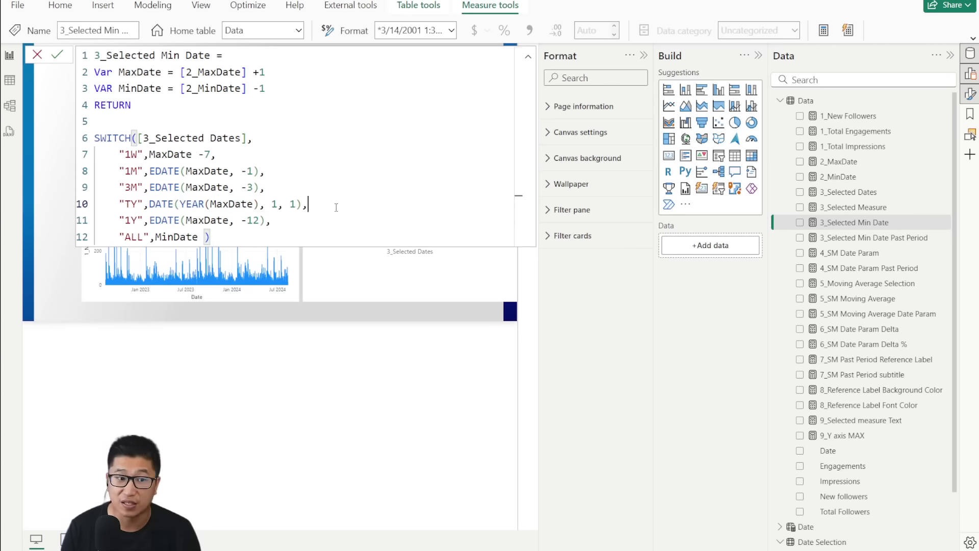
Step: Review the 1Y and ALL cases of the 3_Selected Min Date formula and close the formula editor
{"action": "left_click_drag", "start_coordinate": [273, 222], "coordinate": [120, 221]}
{"action": "left_click", "coordinate": [226, 231]}
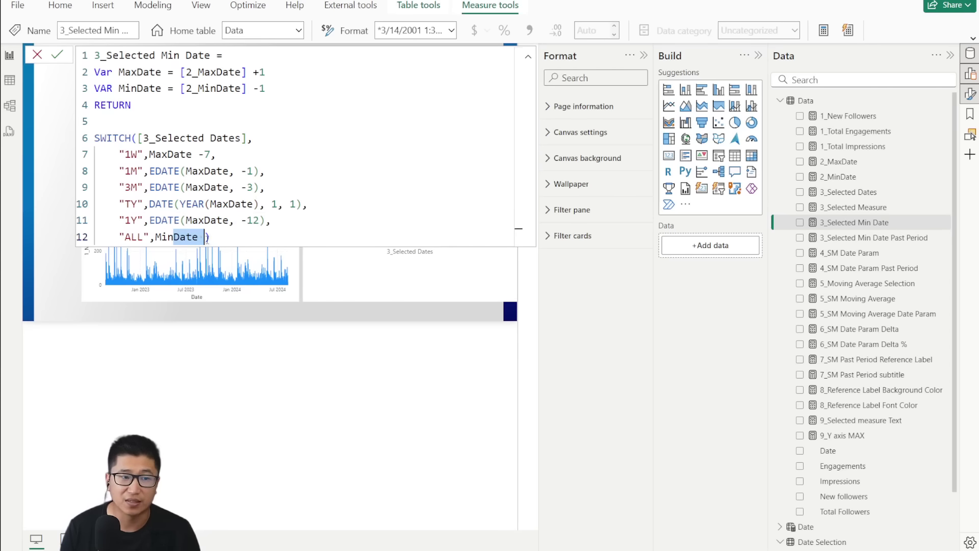
{"action": "key", "text": "Return"}
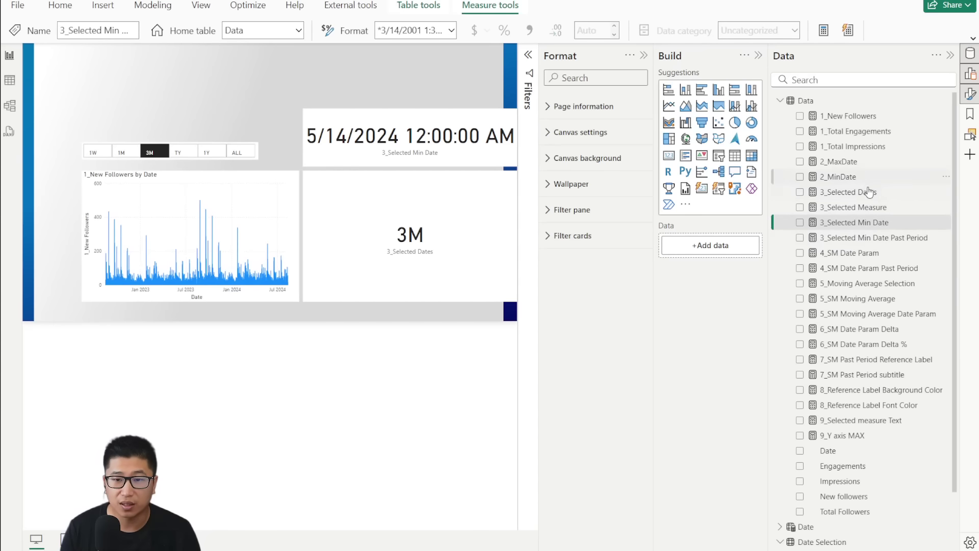
Step: Clear the period slicer and add a matrix above it with Date Selection as rows and 3_Selected Min Date as values
{"action": "scroll", "coordinate": [867, 191], "scroll_direction": "down", "scroll_amount": 2}
{"action": "left_click_drag", "start_coordinate": [853, 495], "coordinate": [181, 96]}
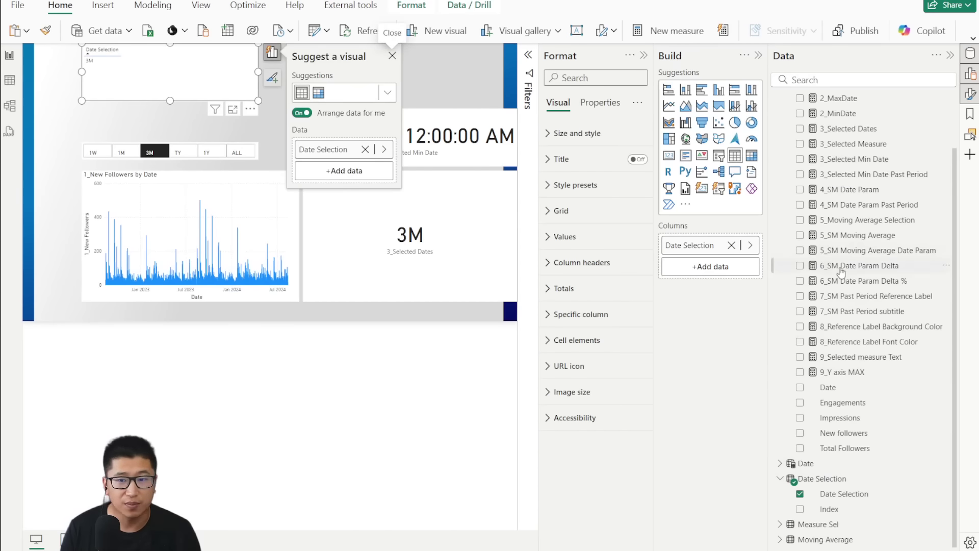
{"action": "scroll", "coordinate": [880, 230], "scroll_direction": "up", "scroll_amount": 2}
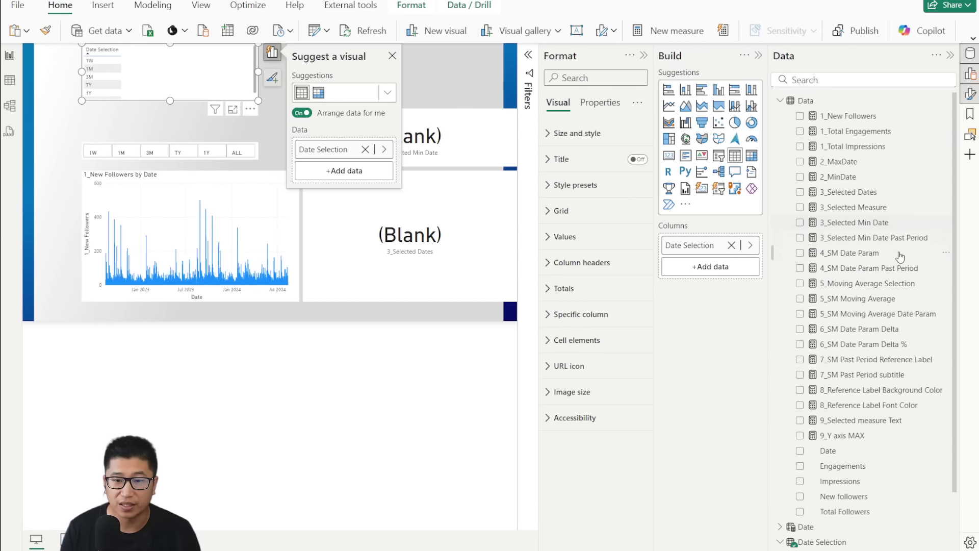
{"action": "left_click_drag", "start_coordinate": [882, 224], "coordinate": [168, 81]}
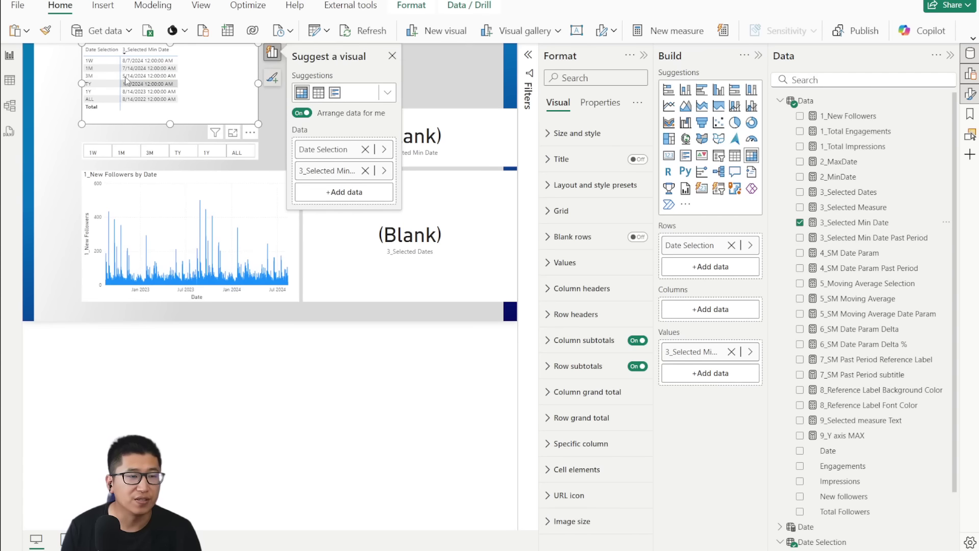
{"action": "left_click", "coordinate": [169, 324]}
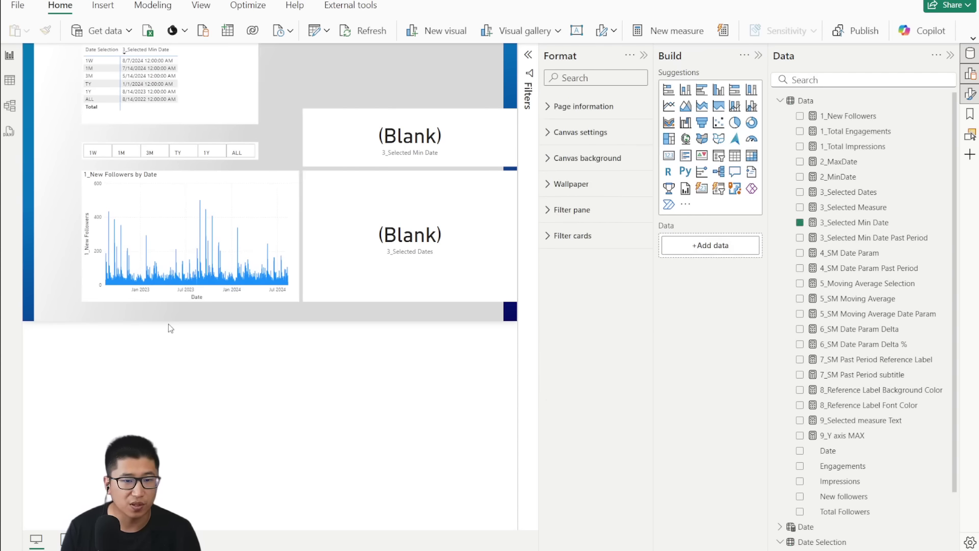
Step: Check the start date listed for each period in the new matrix, and set the date slicer to 3M
{"action": "scroll", "coordinate": [240, 102], "scroll_direction": "up", "scroll_amount": 5}
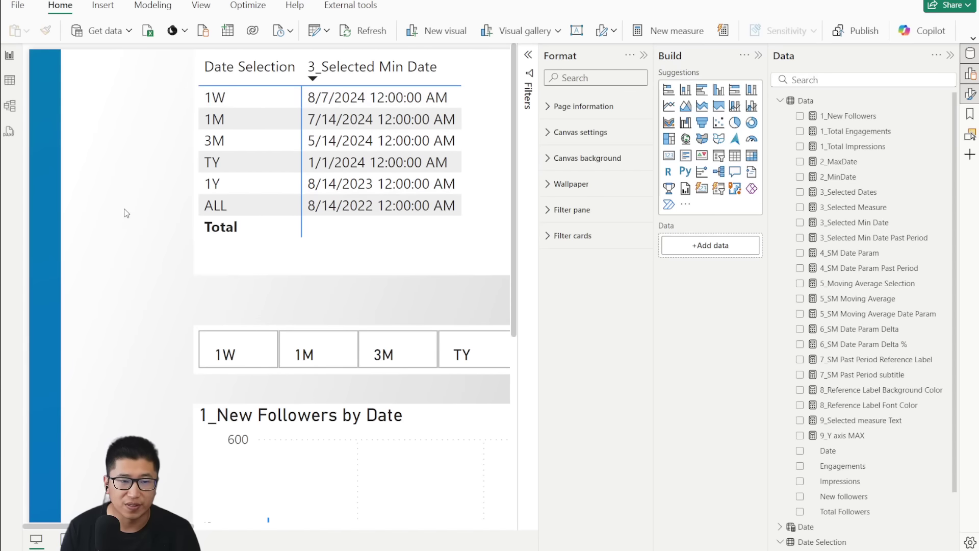
{"action": "scroll", "coordinate": [110, 211], "scroll_direction": "down", "scroll_amount": 5}
{"action": "scroll", "coordinate": [112, 210], "scroll_direction": "down", "scroll_amount": 2}
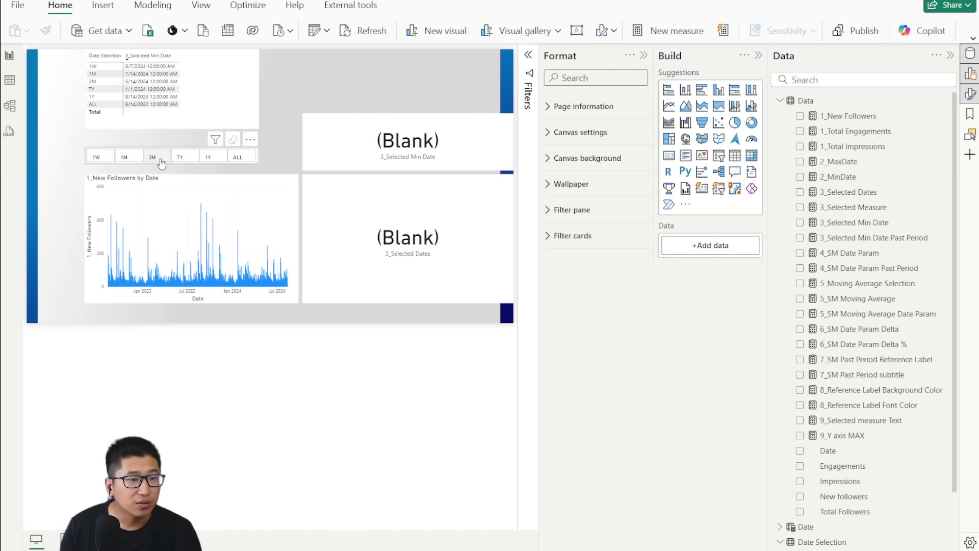
{"action": "left_click", "coordinate": [152, 157]}
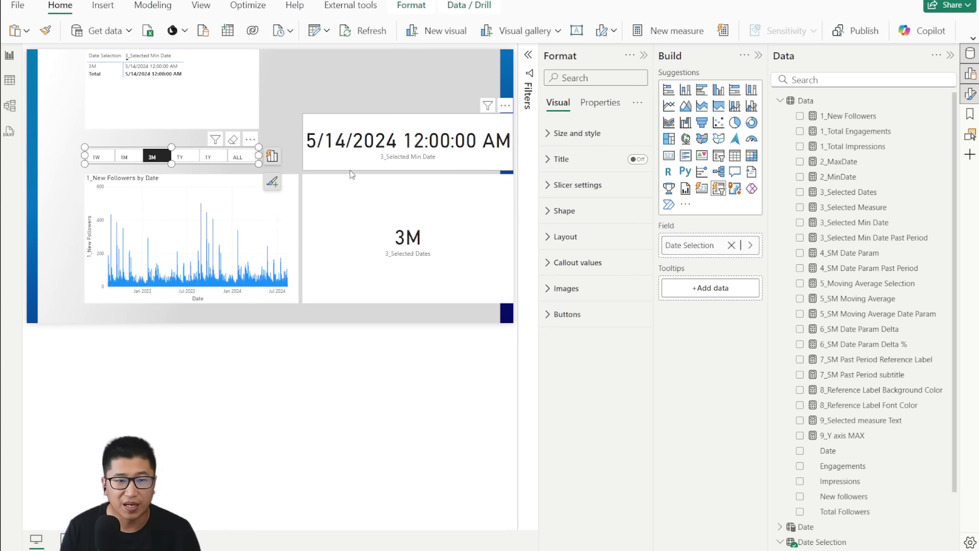
Step: Look up the 4_SM Date Param measure and the 3_Selected Measure formula, examining the [1_New Followers] reference in its New Followers case
{"action": "left_click", "coordinate": [852, 254]}
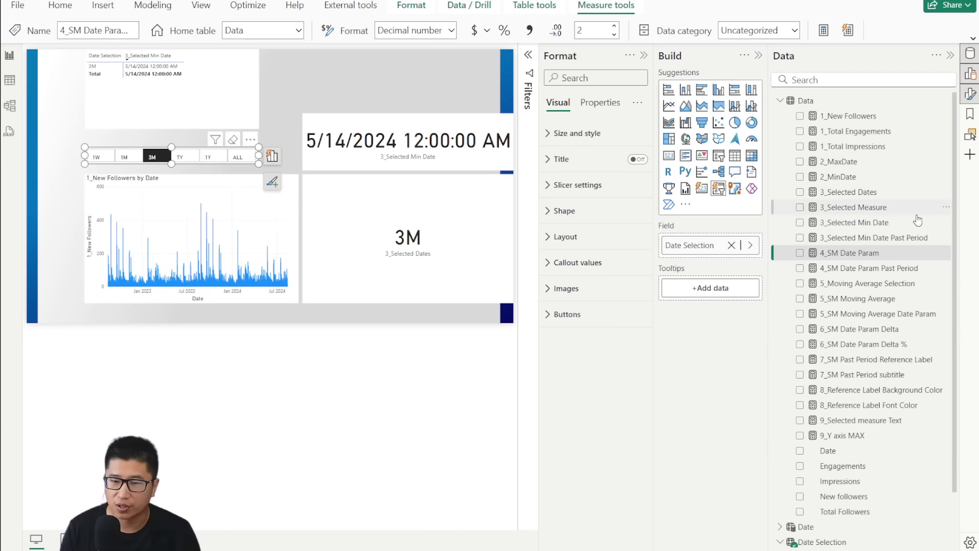
{"action": "left_click", "coordinate": [898, 209]}
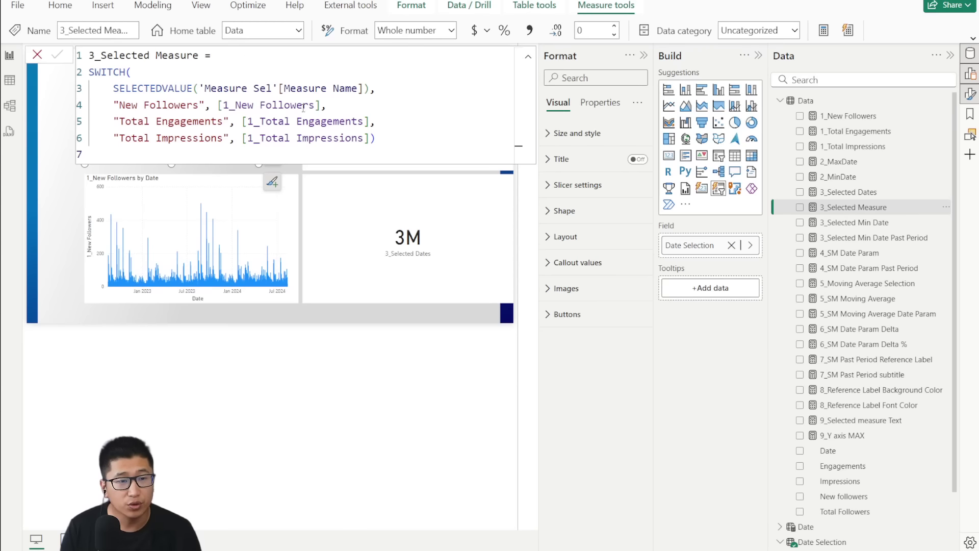
{"action": "left_click_drag", "start_coordinate": [223, 106], "coordinate": [315, 111]}
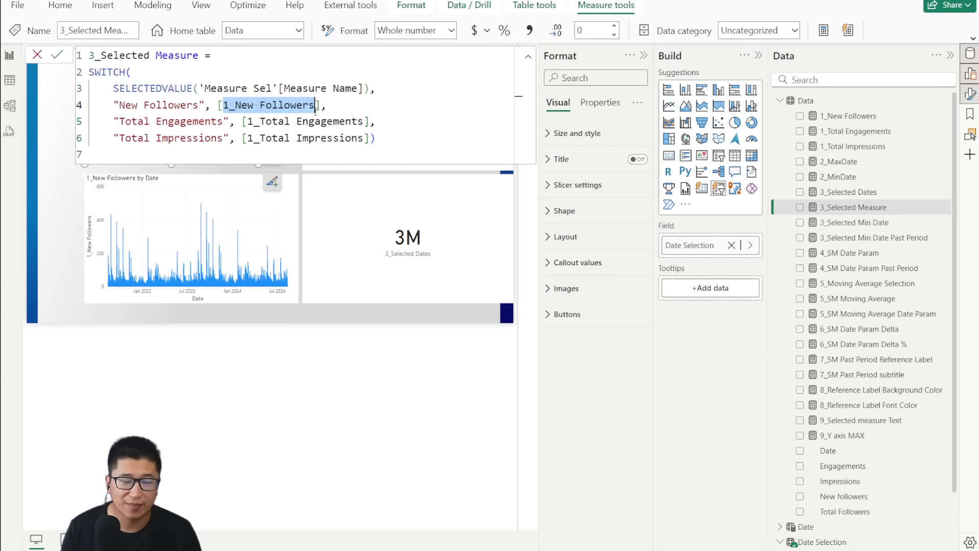
Step: Close the formula editor and, in the finished KPI report, try each metric on the middle card, ending with Total Impressions
{"action": "left_click", "coordinate": [35, 54]}
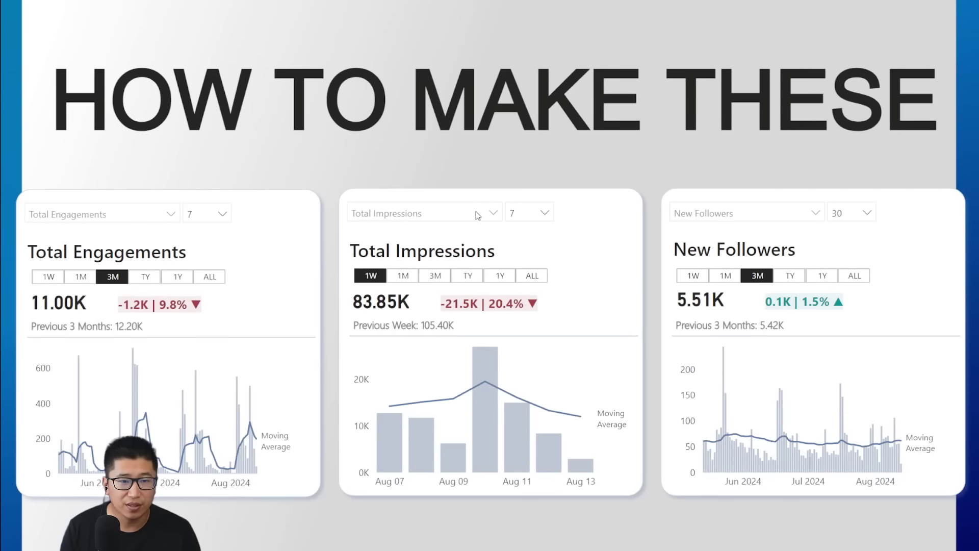
{"action": "left_click", "coordinate": [477, 215]}
{"action": "left_click", "coordinate": [424, 252]}
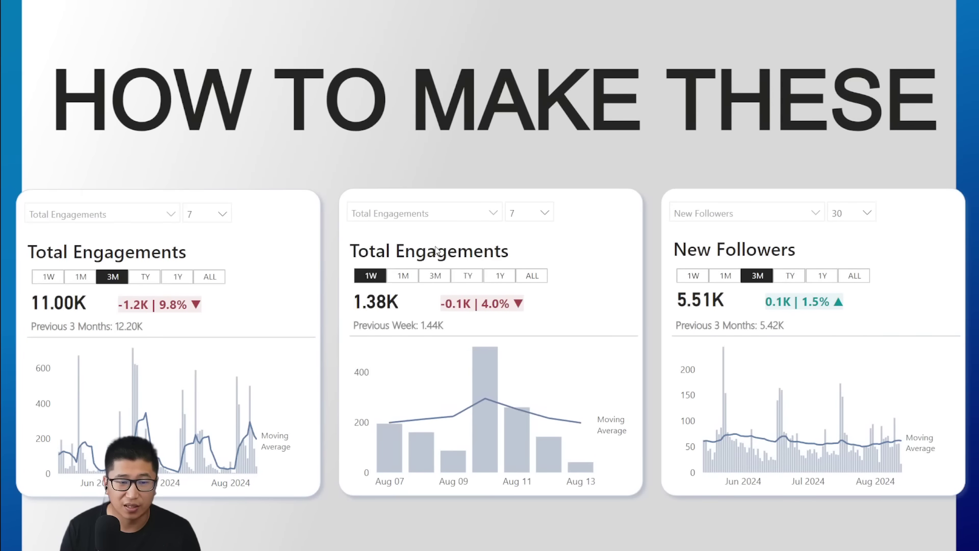
{"action": "left_click", "coordinate": [442, 219]}
{"action": "left_click", "coordinate": [399, 233]}
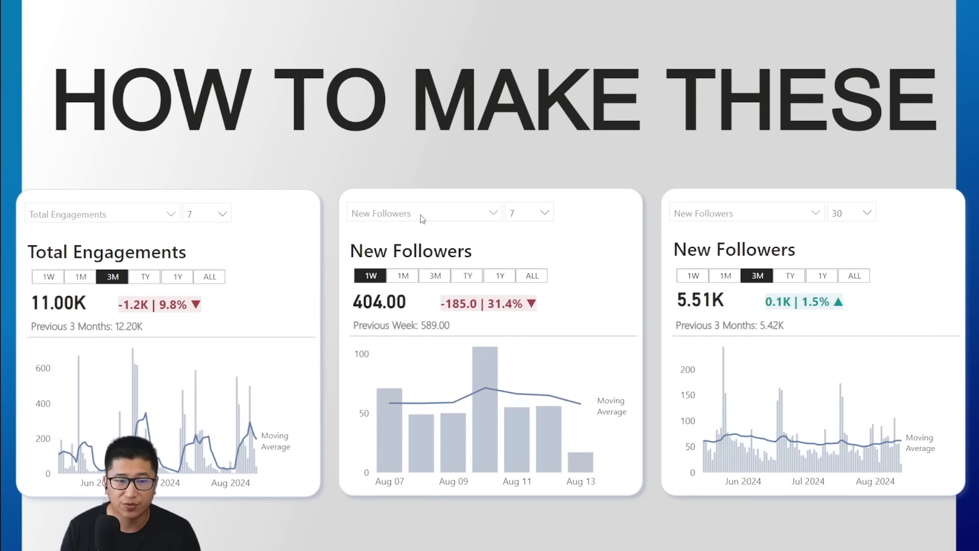
{"action": "left_click", "coordinate": [421, 214]}
{"action": "left_click", "coordinate": [394, 251]}
{"action": "left_click", "coordinate": [447, 212]}
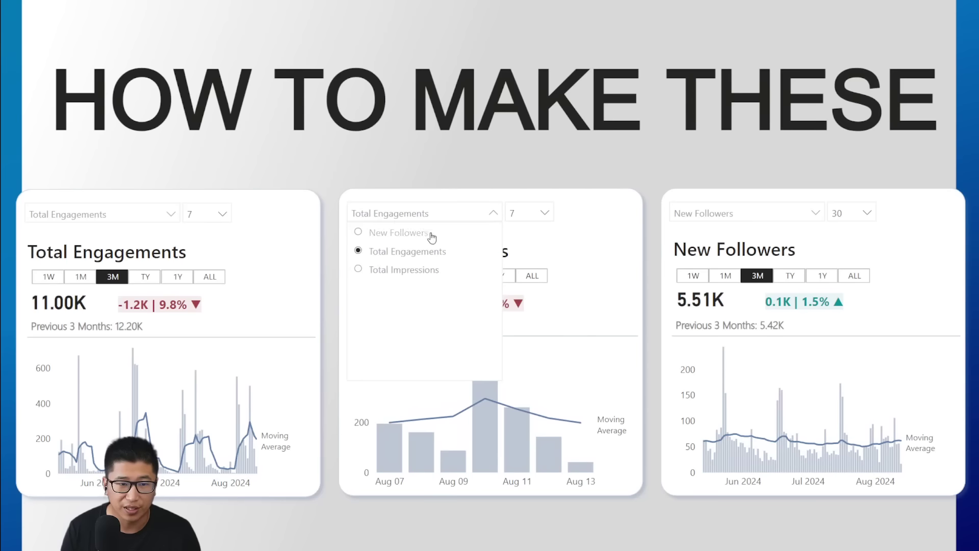
{"action": "left_click", "coordinate": [398, 269]}
Step: Try Total Engagements and Total Impressions on the third KPI card, and return to the starter file
{"action": "left_click", "coordinate": [773, 216]}
{"action": "left_click", "coordinate": [755, 251]}
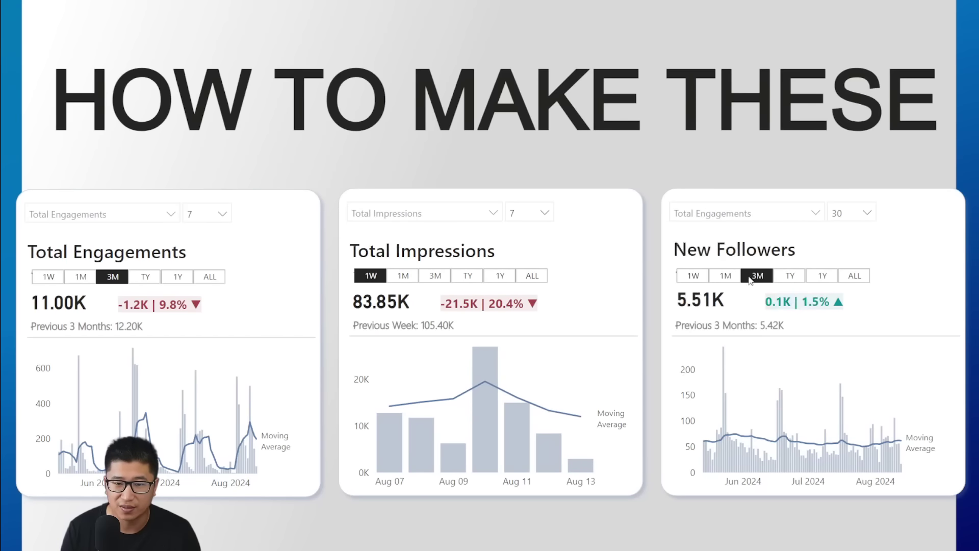
{"action": "left_click", "coordinate": [770, 218]}
{"action": "left_click", "coordinate": [755, 270]}
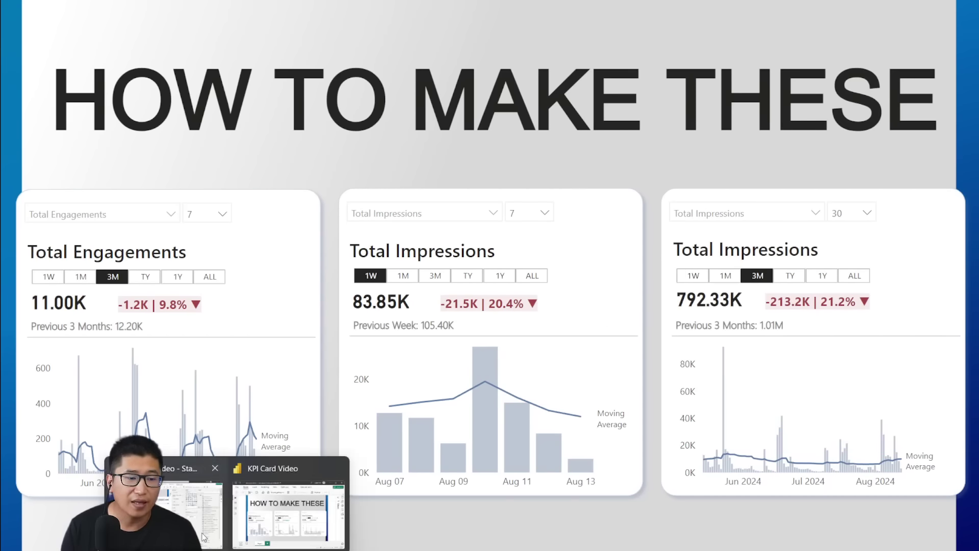
{"action": "left_click", "coordinate": [211, 485]}
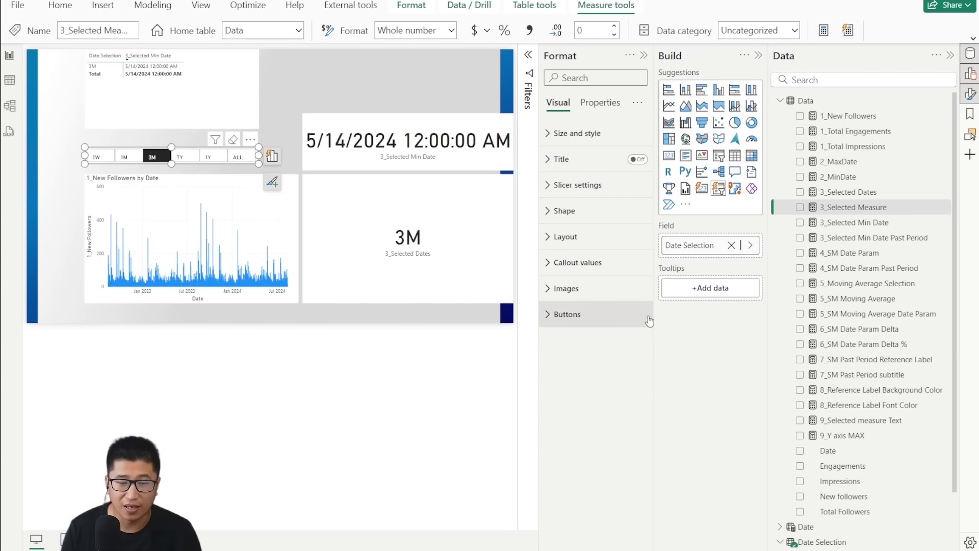
Step: Examine the rows of the Measure Sel table, and check the empty Create Table dialog in the report without creating a table
{"action": "left_click", "coordinate": [12, 82]}
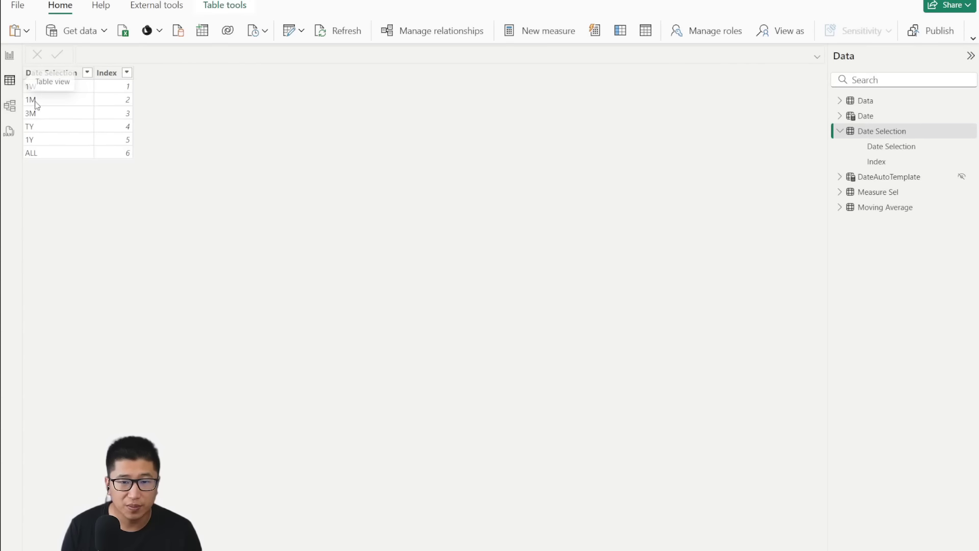
{"action": "left_click", "coordinate": [840, 132]}
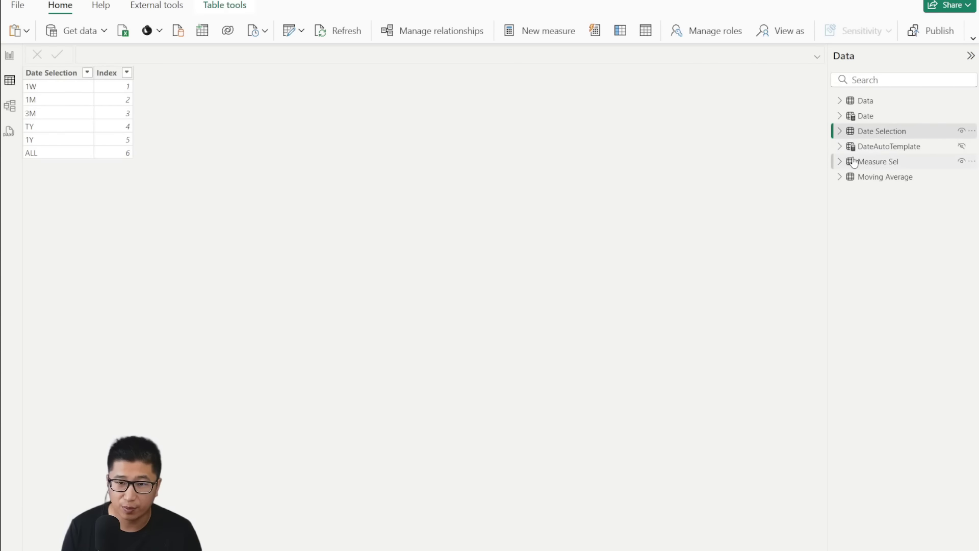
{"action": "left_click", "coordinate": [901, 163]}
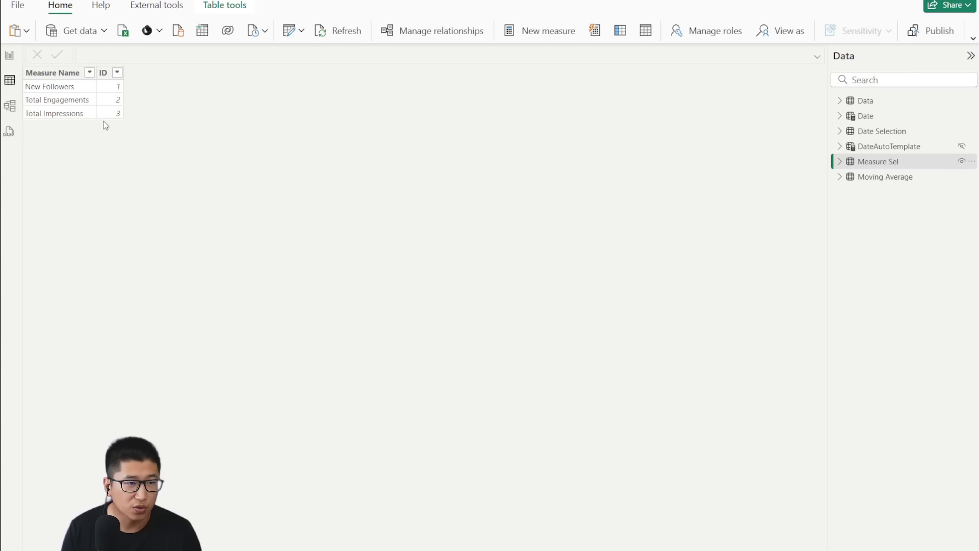
{"action": "left_click", "coordinate": [9, 55]}
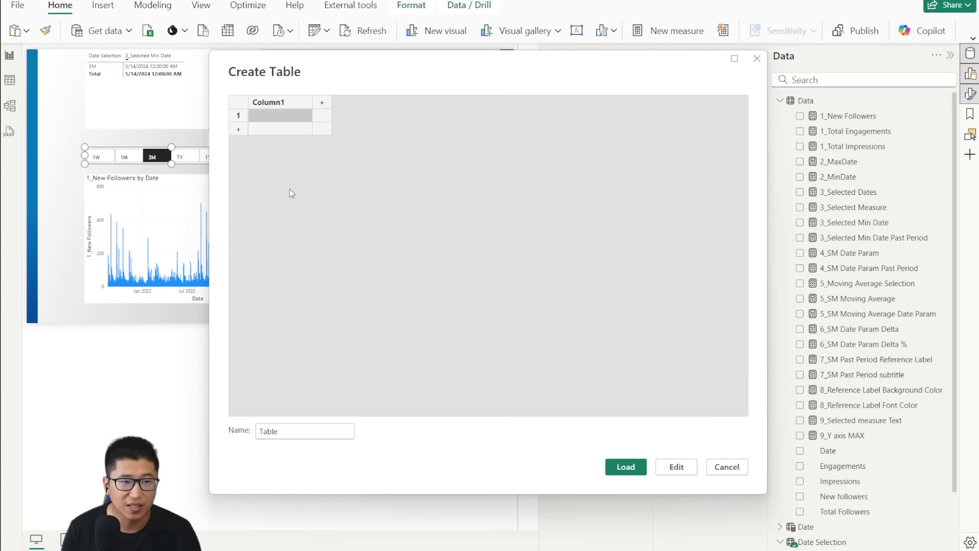
{"action": "left_click", "coordinate": [724, 466]}
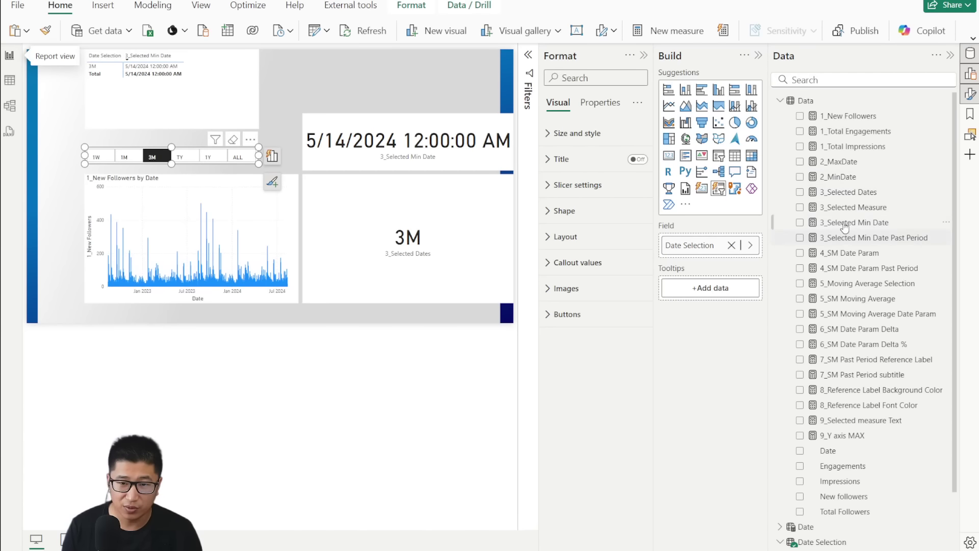
Step: Review the SELECTEDVALUE argument and the Total Impressions case in the 3_Selected Measure formula, and close the editor
{"action": "left_click", "coordinate": [857, 207]}
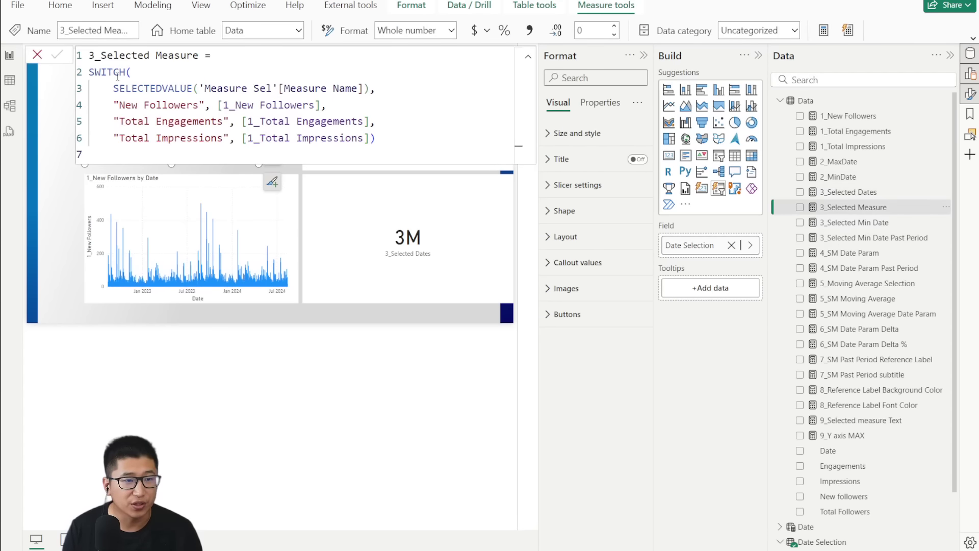
{"action": "left_click_drag", "start_coordinate": [117, 89], "coordinate": [365, 88]}
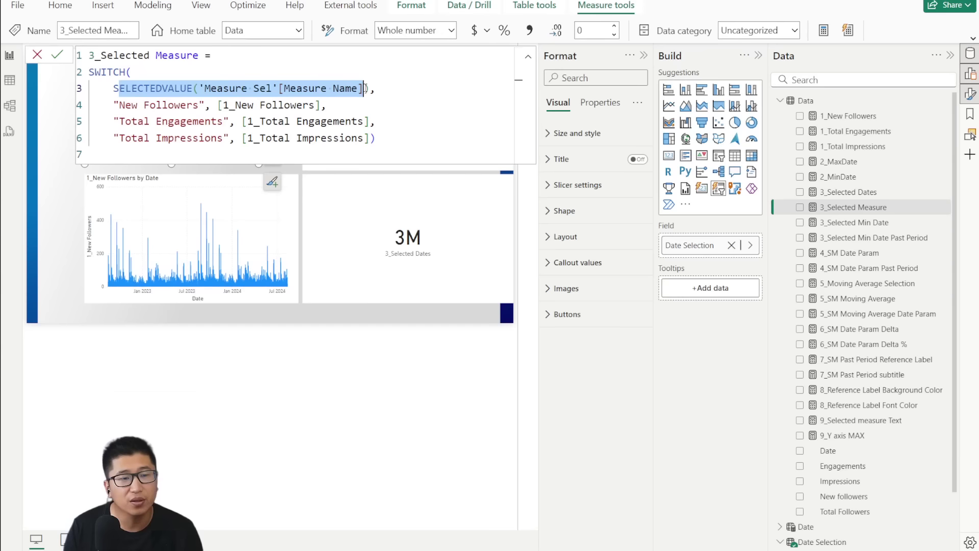
{"action": "left_click", "coordinate": [371, 88]}
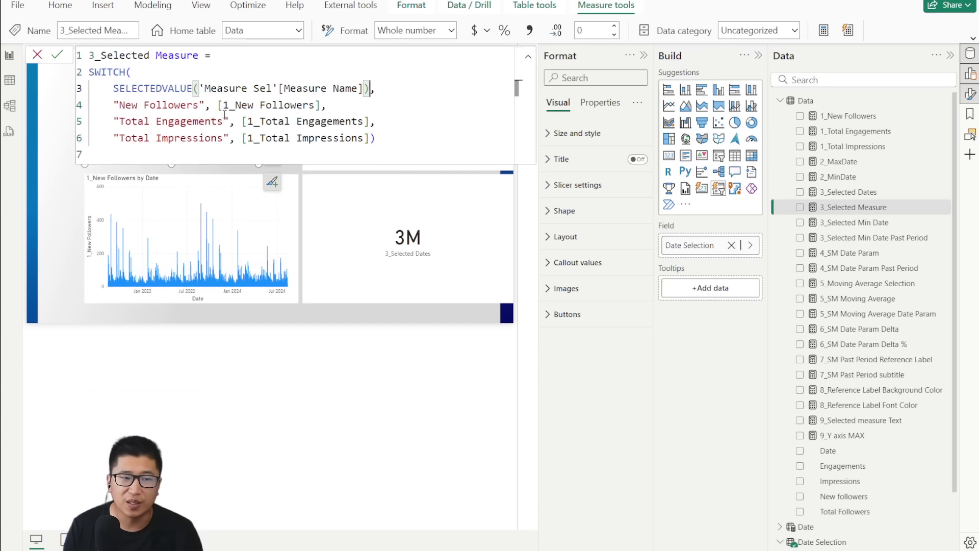
{"action": "left_click", "coordinate": [253, 137]}
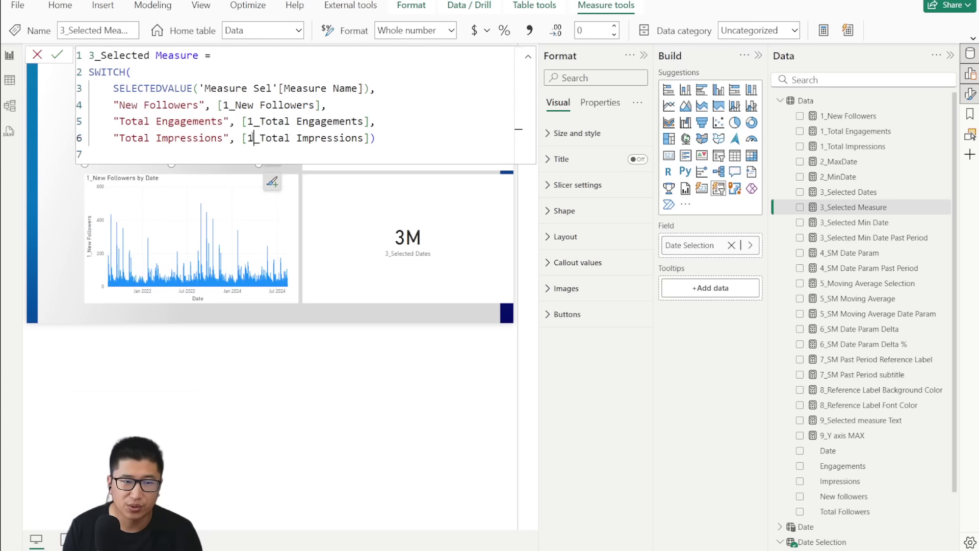
{"action": "left_click_drag", "start_coordinate": [254, 138], "coordinate": [361, 137]}
{"action": "left_click", "coordinate": [363, 137]}
{"action": "left_click", "coordinate": [37, 56]}
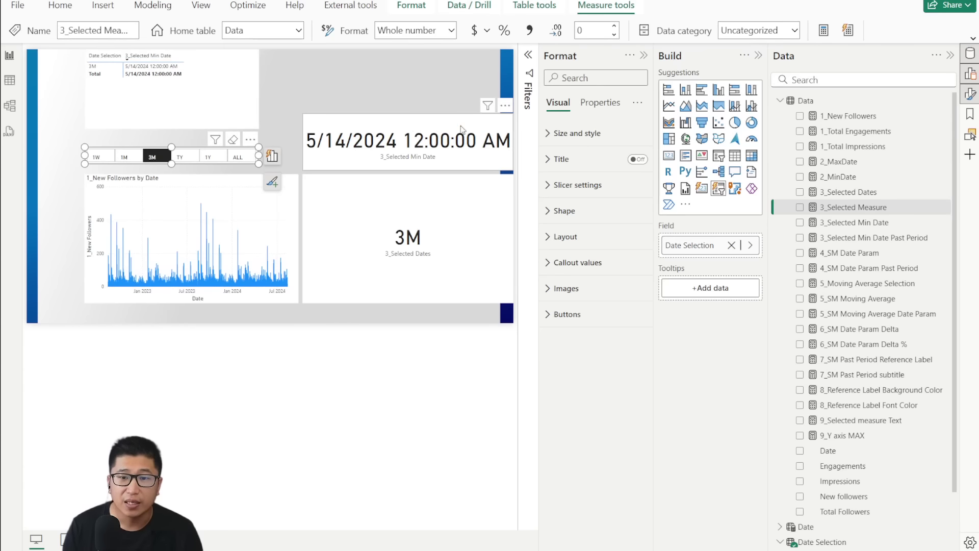
Step: Check the 1_New Followers formula, reread the case results in 3_Selected Measure, and leave both unchanged
{"action": "left_click", "coordinate": [836, 118]}
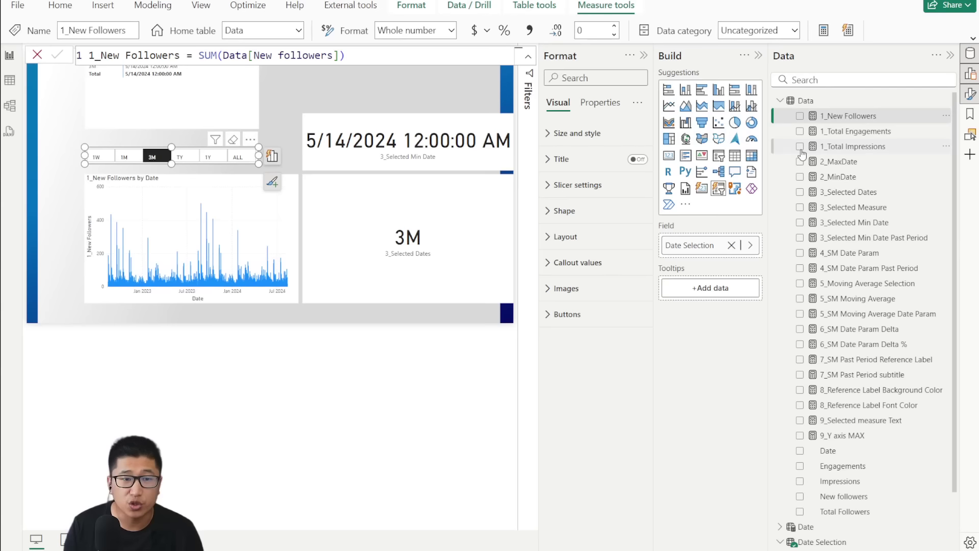
{"action": "key", "text": "Escape"}
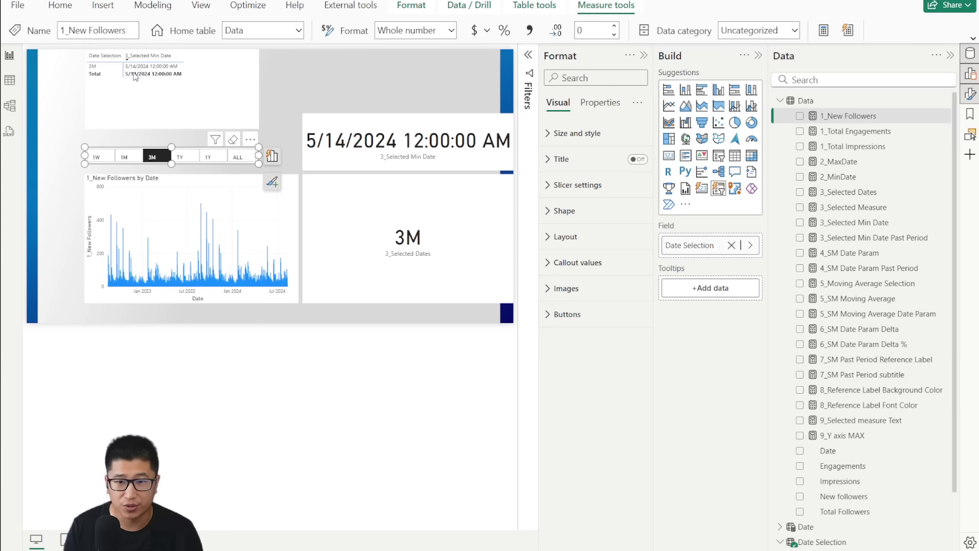
{"action": "left_click", "coordinate": [857, 208]}
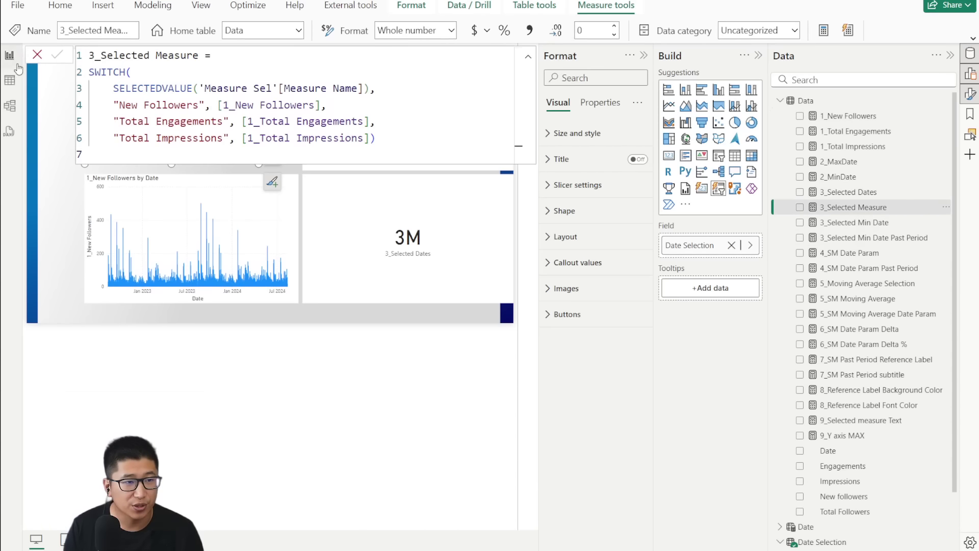
{"action": "left_click_drag", "start_coordinate": [218, 104], "coordinate": [89, 154]}
{"action": "left_click", "coordinate": [90, 154]}
{"action": "key", "text": "Escape"}
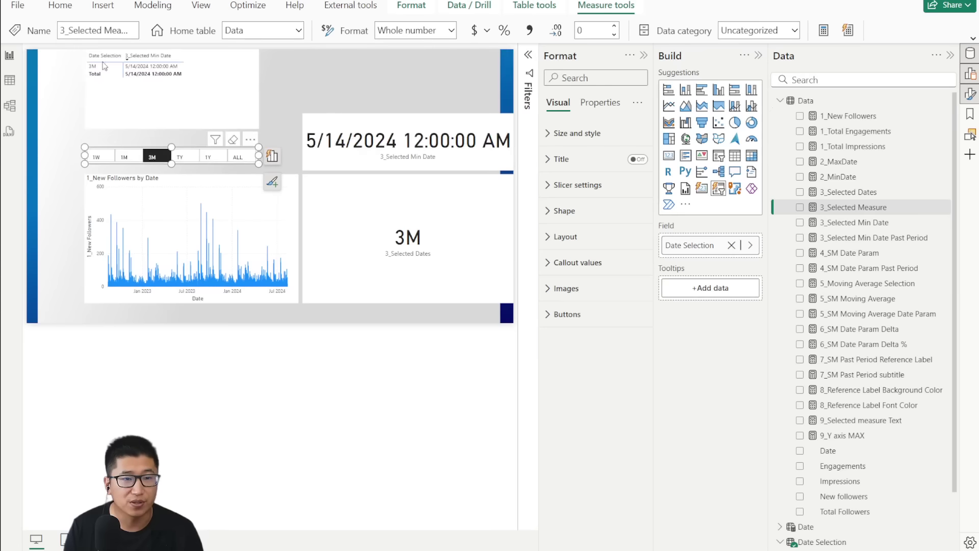
Step: Add a slicer for the Measure Name field of Measure Sel above the 3_Selected Min Date card
{"action": "left_click", "coordinate": [784, 103]}
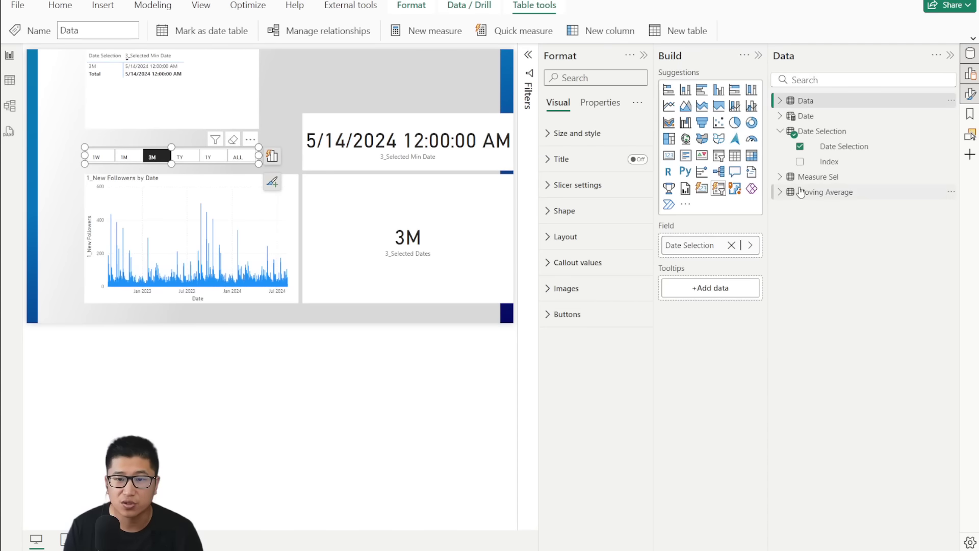
{"action": "left_click", "coordinate": [782, 177]}
{"action": "left_click_drag", "start_coordinate": [861, 208], "coordinate": [351, 75]}
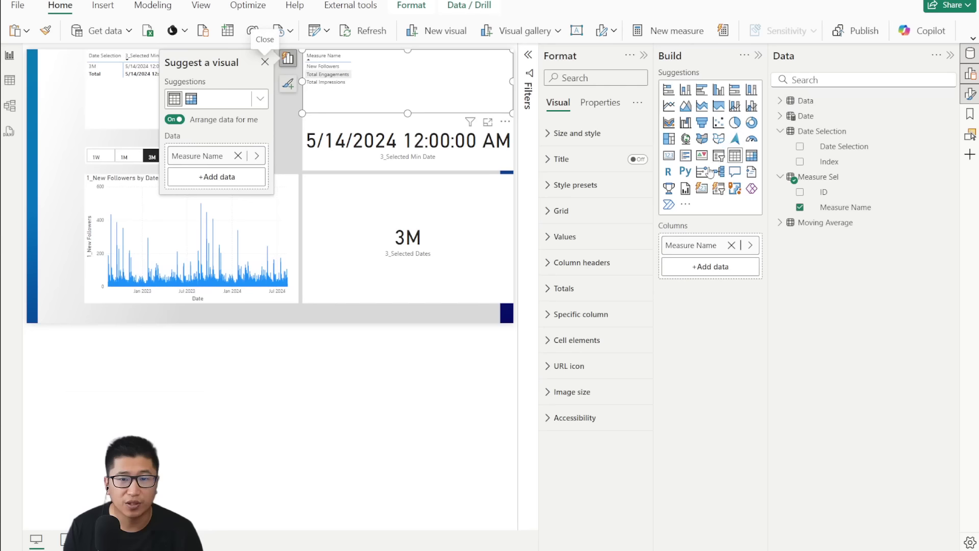
{"action": "left_click", "coordinate": [718, 156]}
Step: Make the Measure Name slicer a single-select dropdown set to New Followers, turn off its header, and reduce its height
{"action": "left_click", "coordinate": [578, 185]}
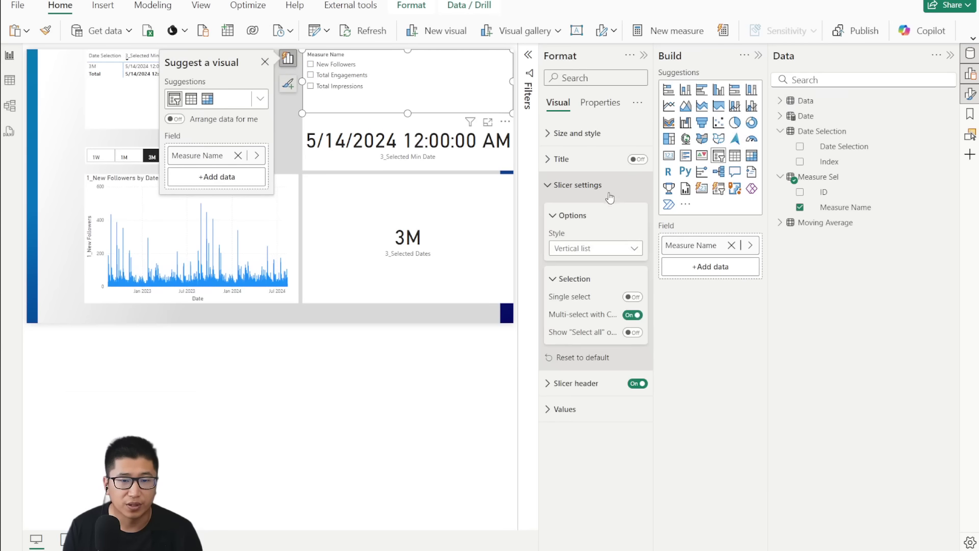
{"action": "left_click", "coordinate": [616, 249]}
{"action": "left_click", "coordinate": [609, 294]}
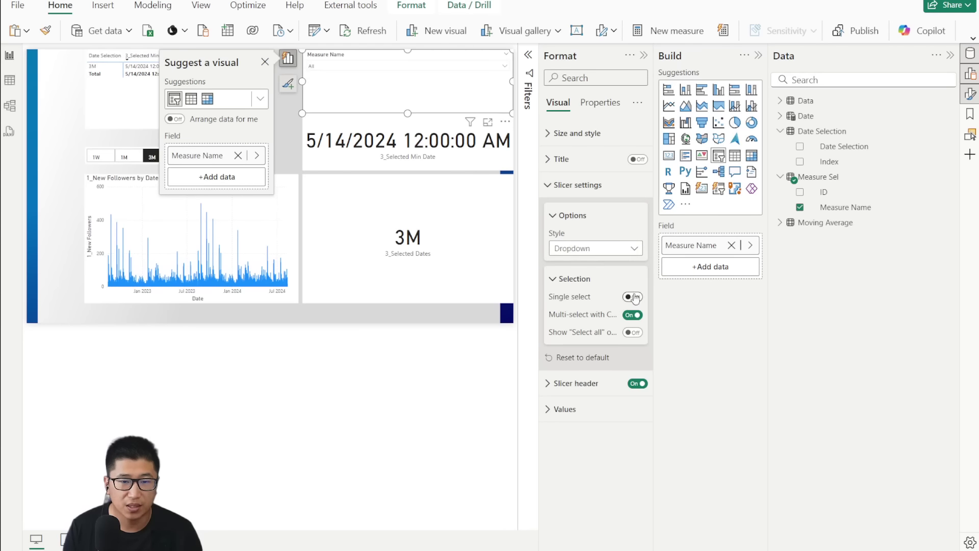
{"action": "left_click", "coordinate": [634, 297]}
{"action": "left_click", "coordinate": [347, 66]}
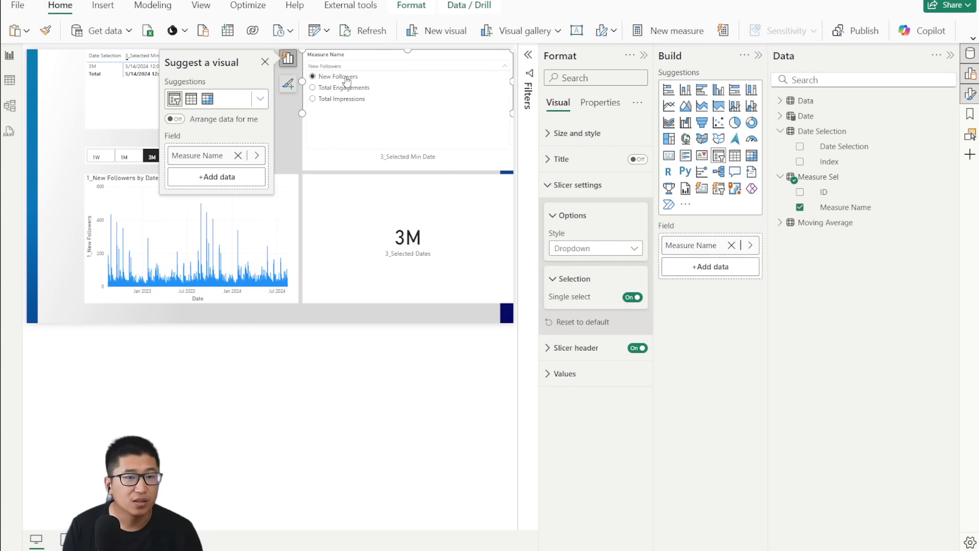
{"action": "left_click", "coordinate": [368, 73]}
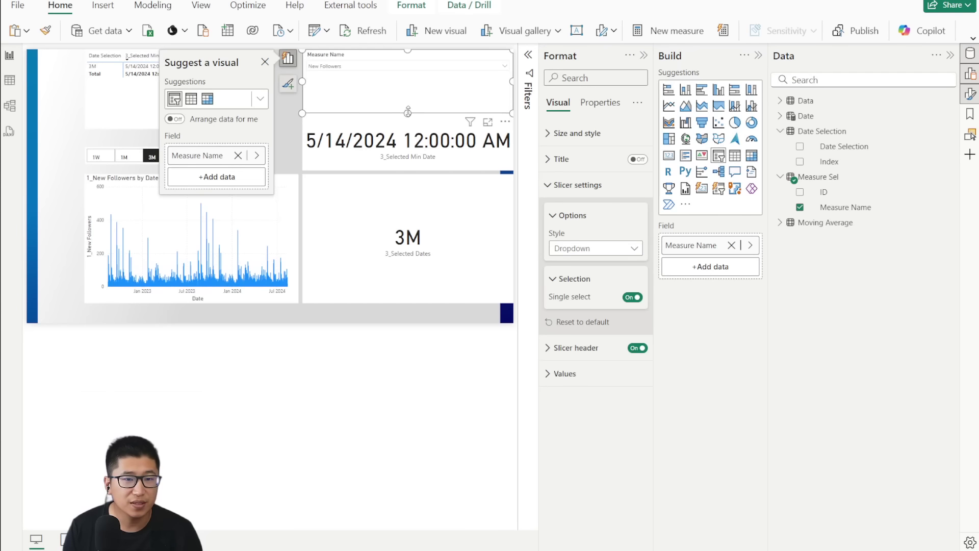
{"action": "left_click", "coordinate": [638, 348]}
{"action": "left_click", "coordinate": [409, 80]}
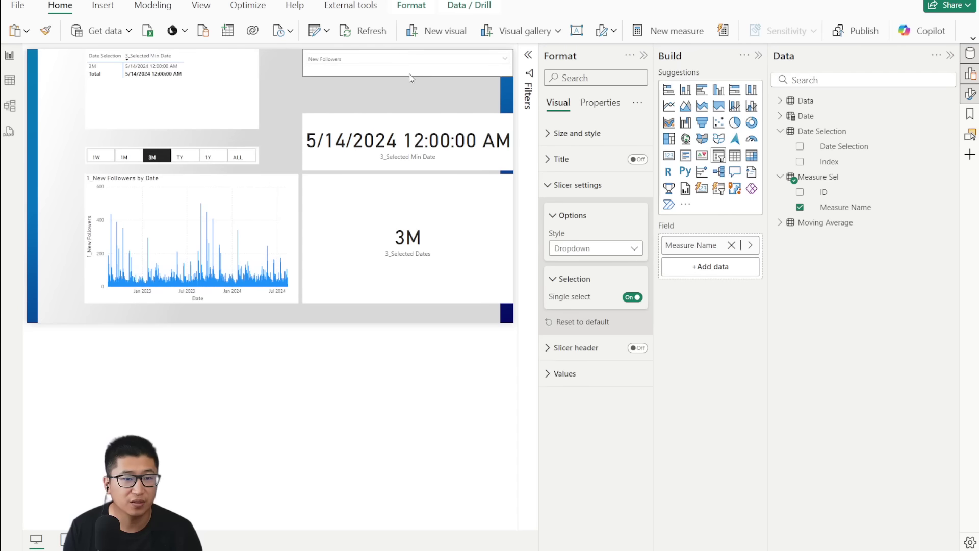
Step: Delete the 3_Selected Min Date card, the 3_Selected Dates card and the matrix, and move the Measure Name slicer above the period slicer
{"action": "left_click", "coordinate": [468, 225]}
{"action": "left_click", "coordinate": [444, 153]}
{"action": "key", "text": "Delete"}
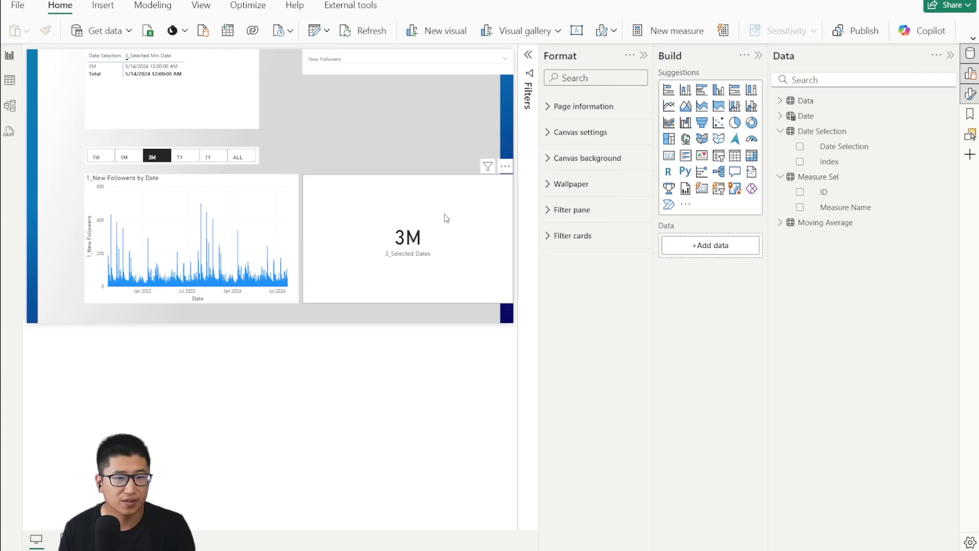
{"action": "left_click", "coordinate": [444, 213]}
{"action": "key", "text": "Delete"}
{"action": "left_click_drag", "start_coordinate": [387, 77], "coordinate": [170, 95]}
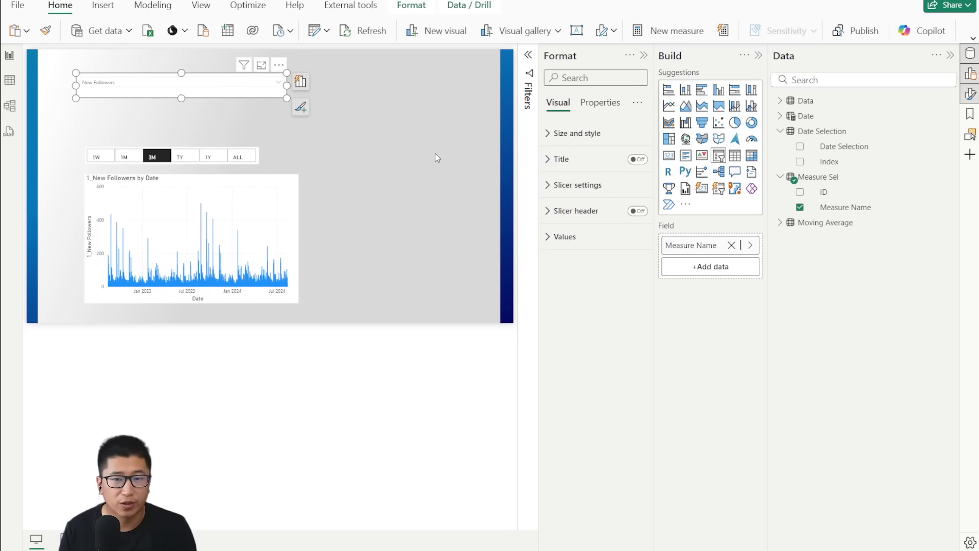
{"action": "left_click", "coordinate": [436, 153]}
Step: Add a card showing 3_Selected Measure beside the chart, and test it by setting the Measure Name slicer to Total Engagements
{"action": "left_click", "coordinate": [780, 101]}
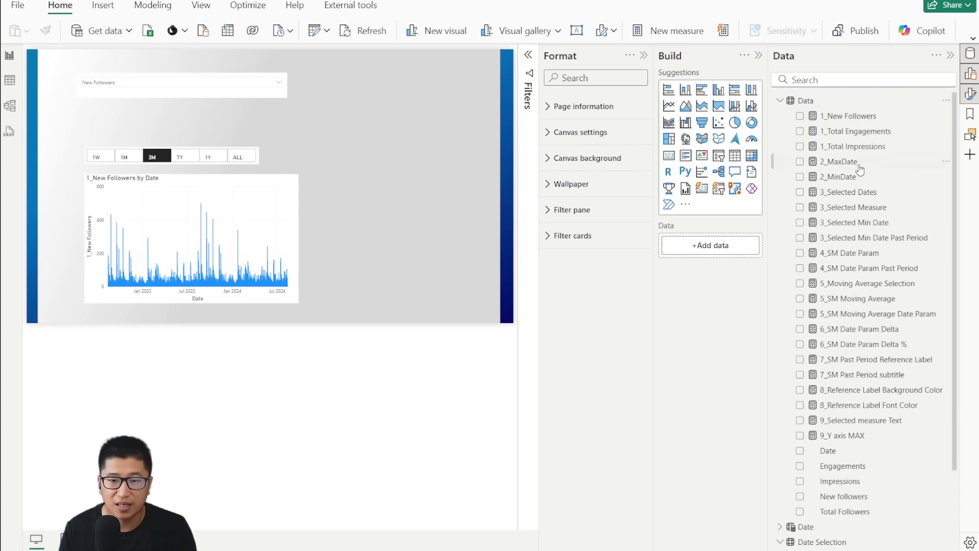
{"action": "left_click_drag", "start_coordinate": [865, 208], "coordinate": [440, 153]}
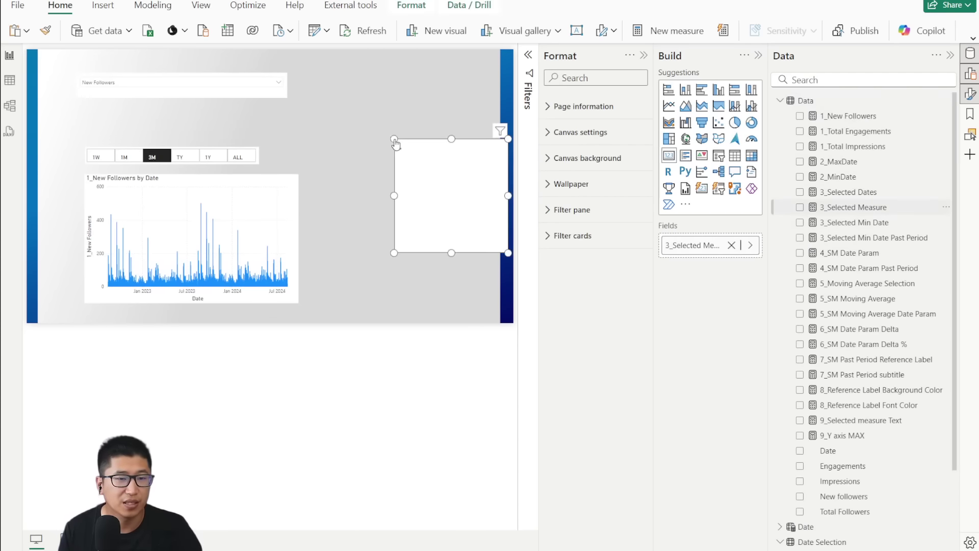
{"action": "left_click", "coordinate": [186, 90]}
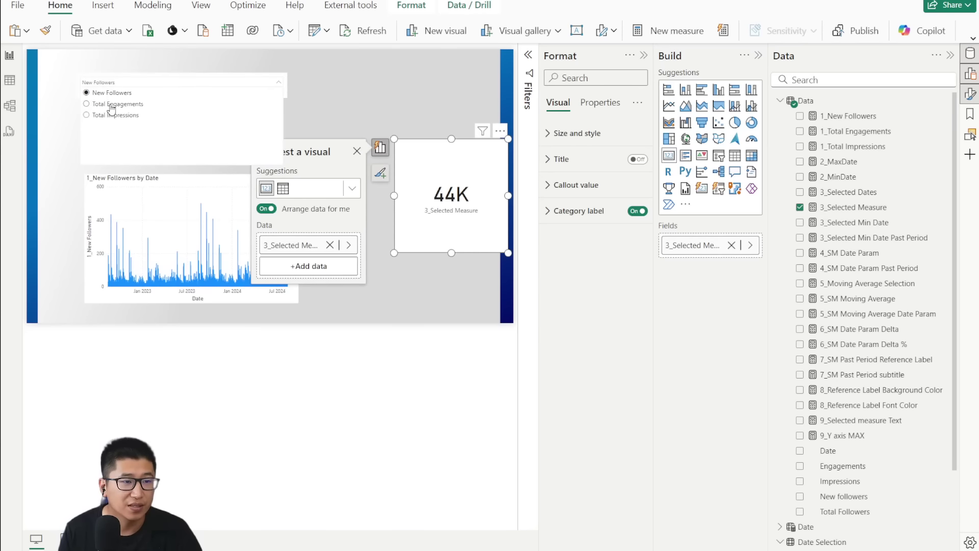
{"action": "left_click", "coordinate": [109, 105]}
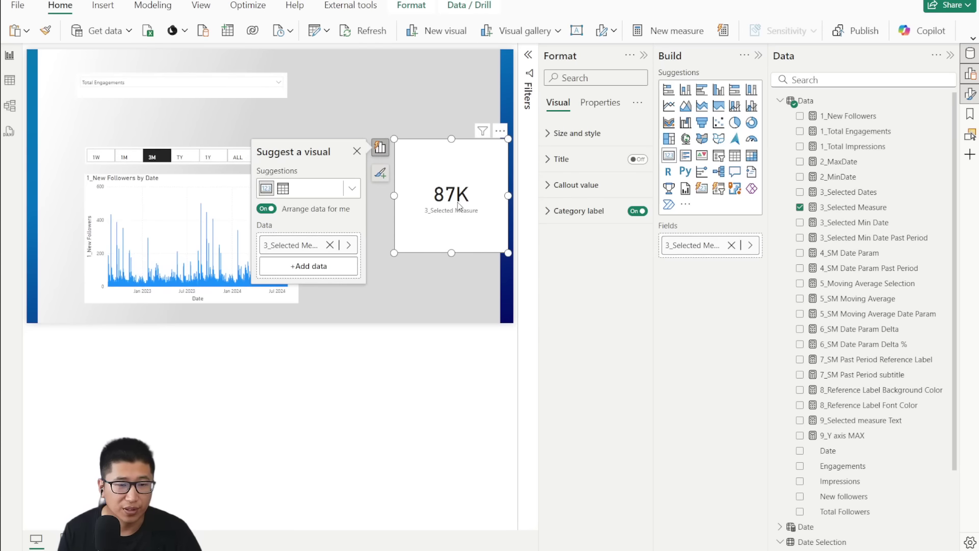
{"action": "left_click", "coordinate": [157, 94]}
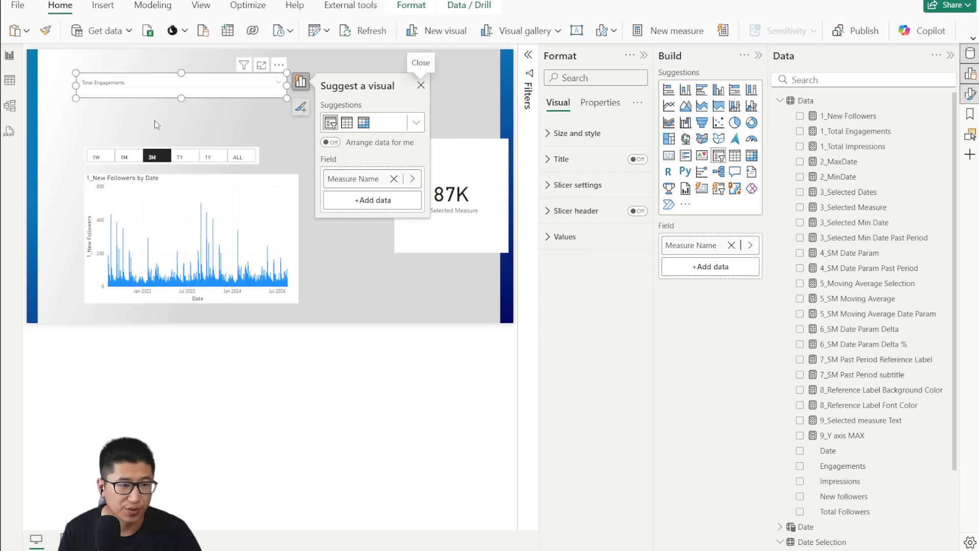
Step: Set the Measure Name slicer to Total Impressions and deselect it
{"action": "left_click", "coordinate": [136, 92]}
{"action": "left_click", "coordinate": [134, 116]}
{"action": "left_click", "coordinate": [206, 113]}
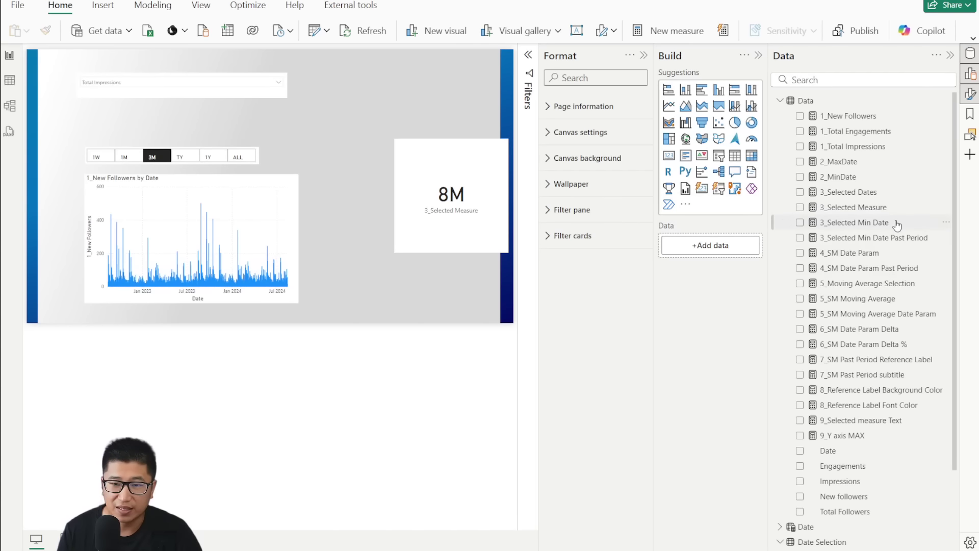
Step: Examine the 4_SM Date Param formula, including its selected measure, KEEPFILTERS and DATESBETWEEN arguments, and close it without changes
{"action": "left_click", "coordinate": [857, 252]}
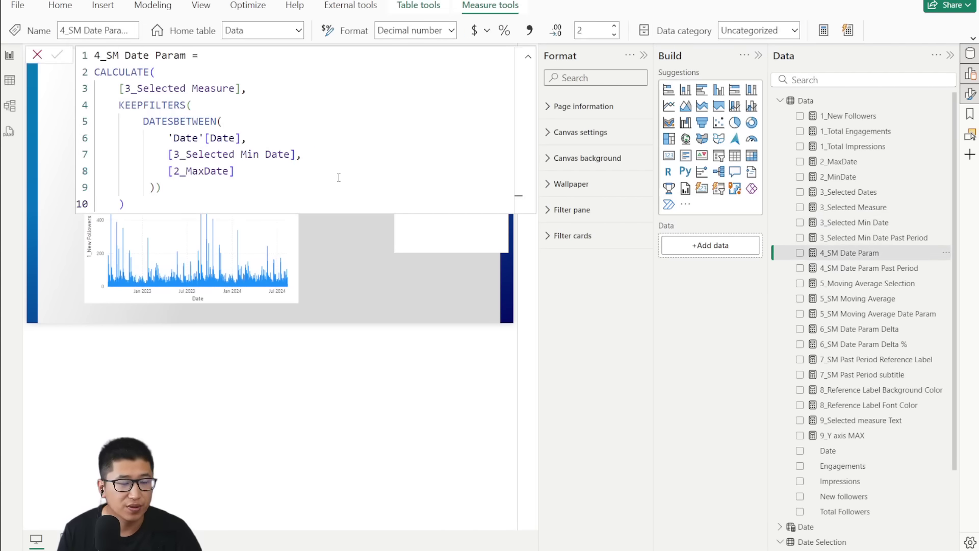
{"action": "left_click_drag", "start_coordinate": [122, 90], "coordinate": [243, 89]}
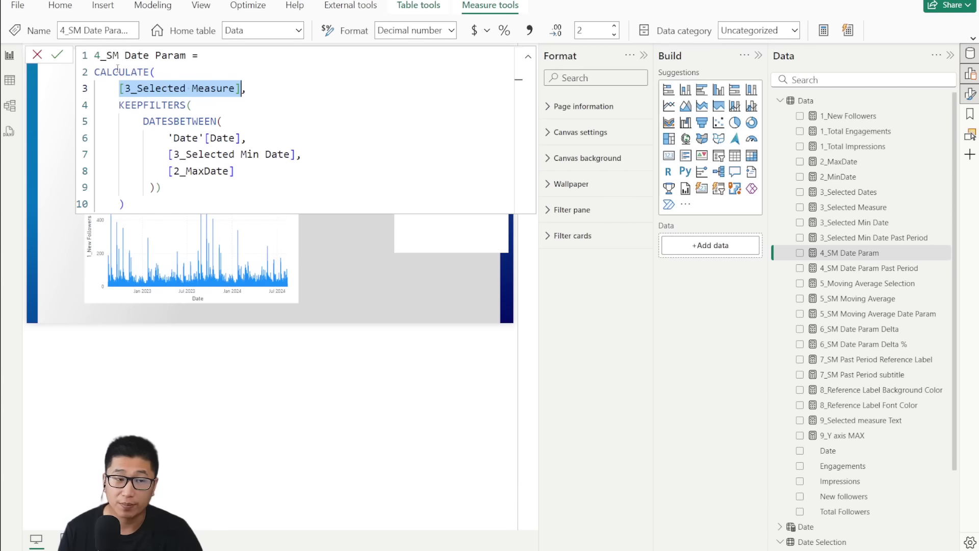
{"action": "left_click", "coordinate": [37, 56]}
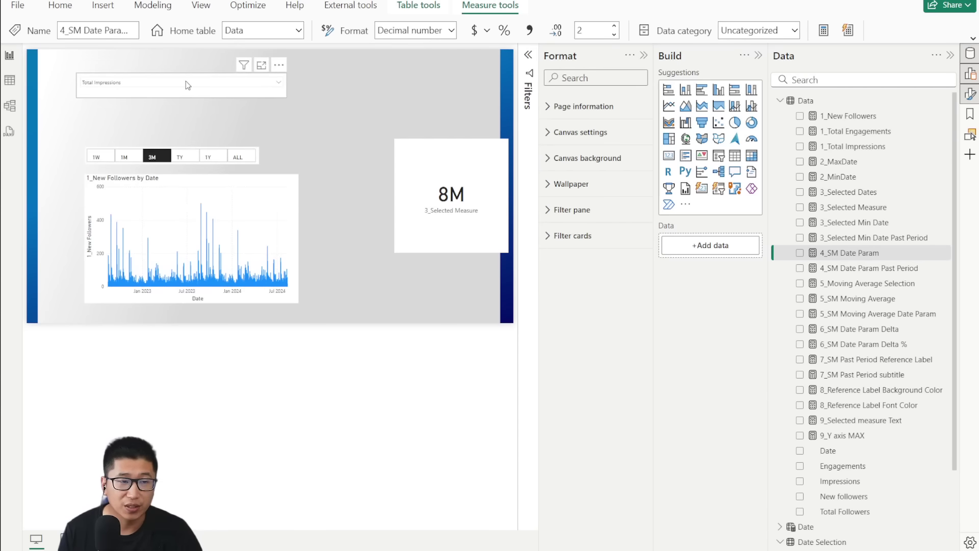
{"action": "left_click", "coordinate": [873, 238]}
{"action": "left_click", "coordinate": [856, 253]}
{"action": "left_click_drag", "start_coordinate": [119, 107], "coordinate": [221, 194]}
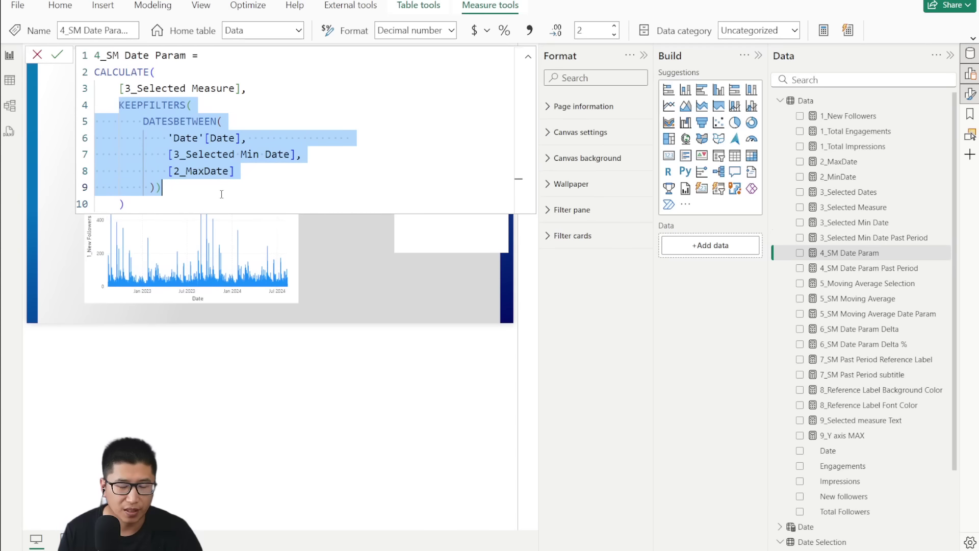
{"action": "left_click_drag", "start_coordinate": [143, 121], "coordinate": [164, 189]}
{"action": "left_click", "coordinate": [173, 138]}
{"action": "left_click_drag", "start_coordinate": [173, 137], "coordinate": [240, 138]}
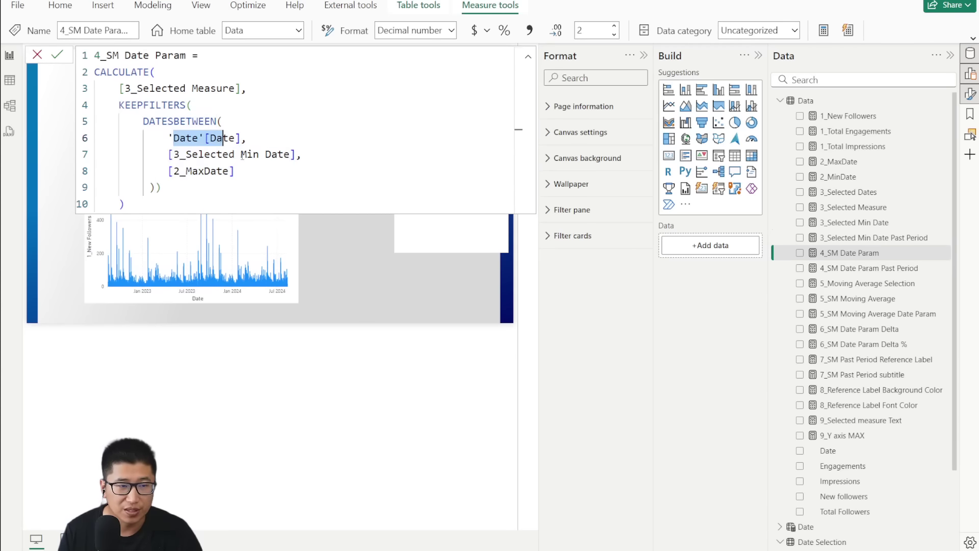
{"action": "left_click", "coordinate": [260, 172]}
{"action": "double_click", "coordinate": [204, 154]}
{"action": "left_click", "coordinate": [259, 171]}
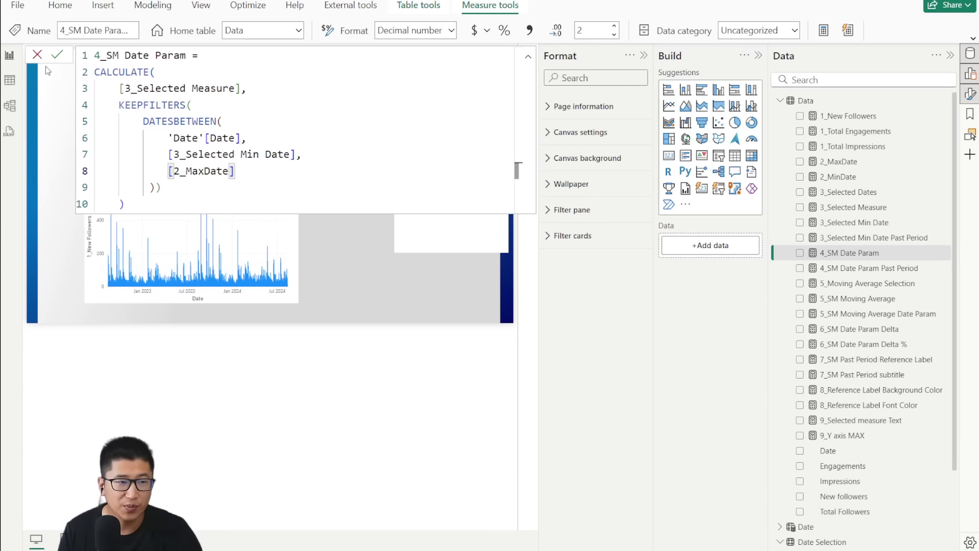
{"action": "left_click", "coordinate": [37, 54]}
Step: Add a card showing 4_SM Date Param above the 3_Selected Measure card, and test it with the period slicer at 1W and 1M
{"action": "left_click_drag", "start_coordinate": [875, 260], "coordinate": [428, 106]}
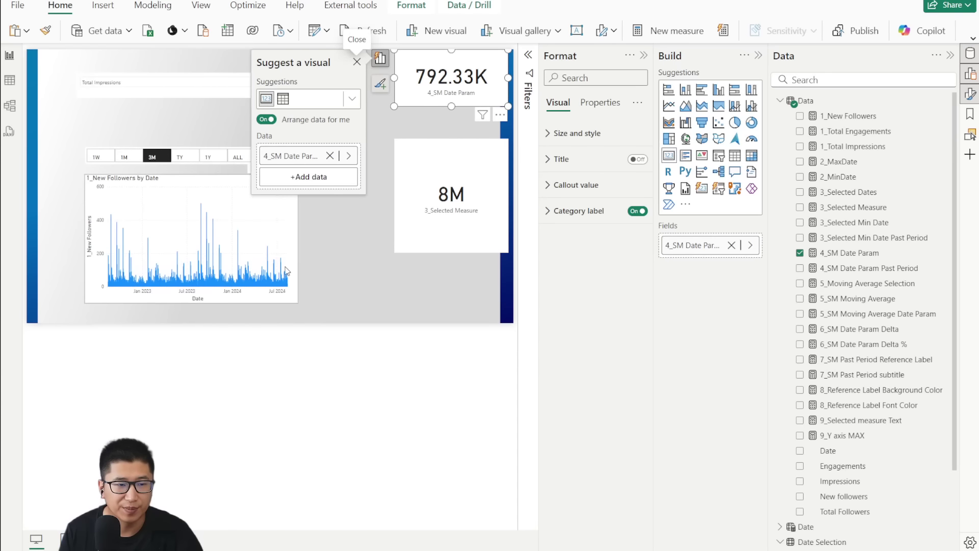
{"action": "left_click", "coordinate": [97, 157]}
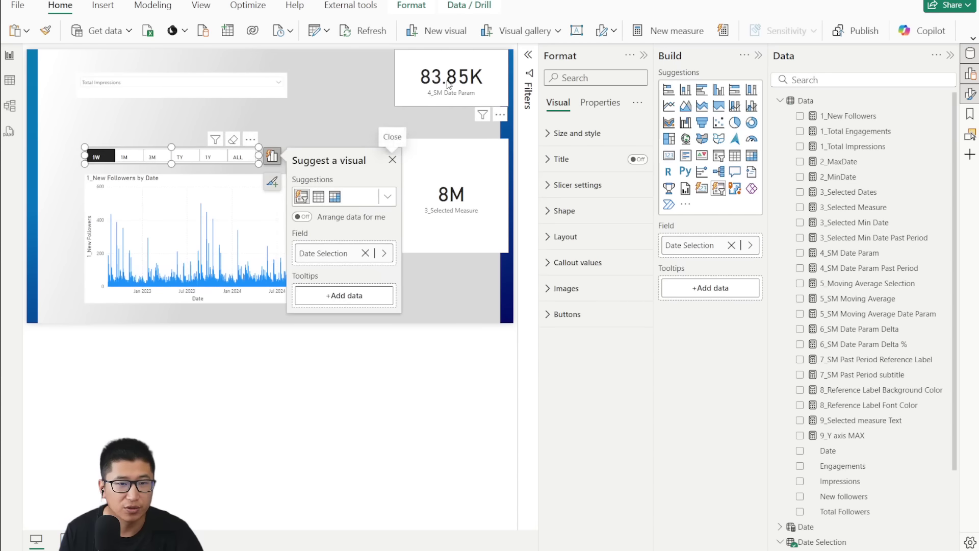
{"action": "left_click", "coordinate": [124, 156]}
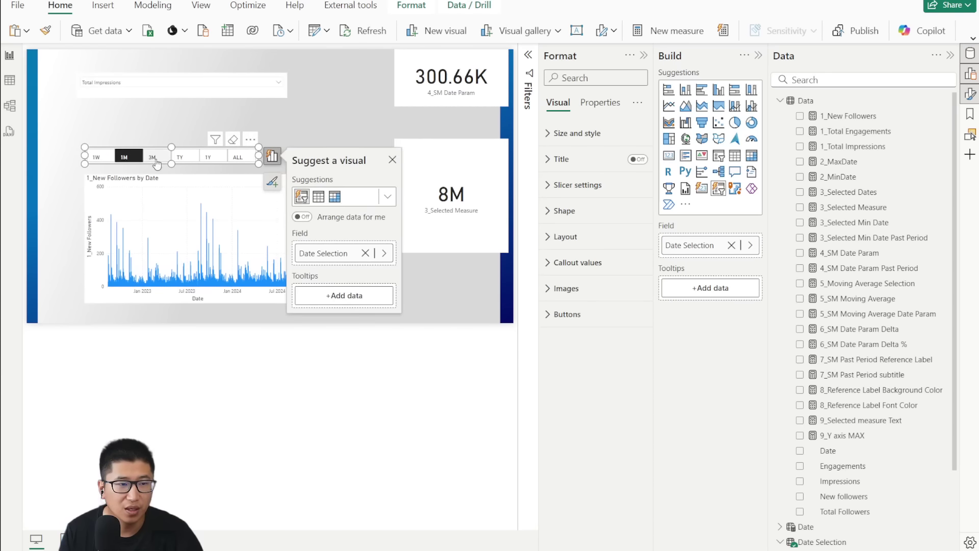
Step: Replace 1_New Followers with 4_SM Date Param on the chart's column y-axis, and test it with the period slicer at 1W and TY
{"action": "left_click", "coordinate": [228, 199]}
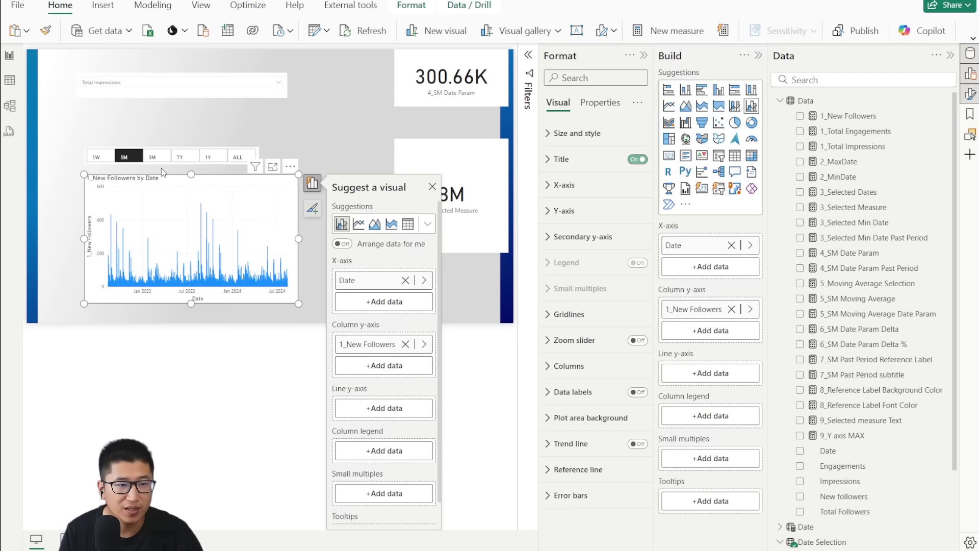
{"action": "left_click", "coordinate": [732, 309]}
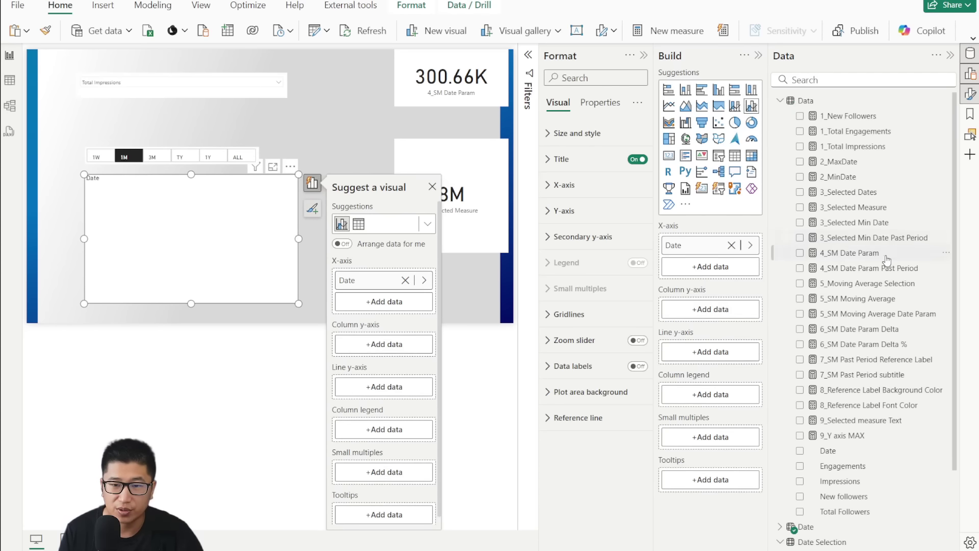
{"action": "left_click_drag", "start_coordinate": [892, 254], "coordinate": [708, 314]}
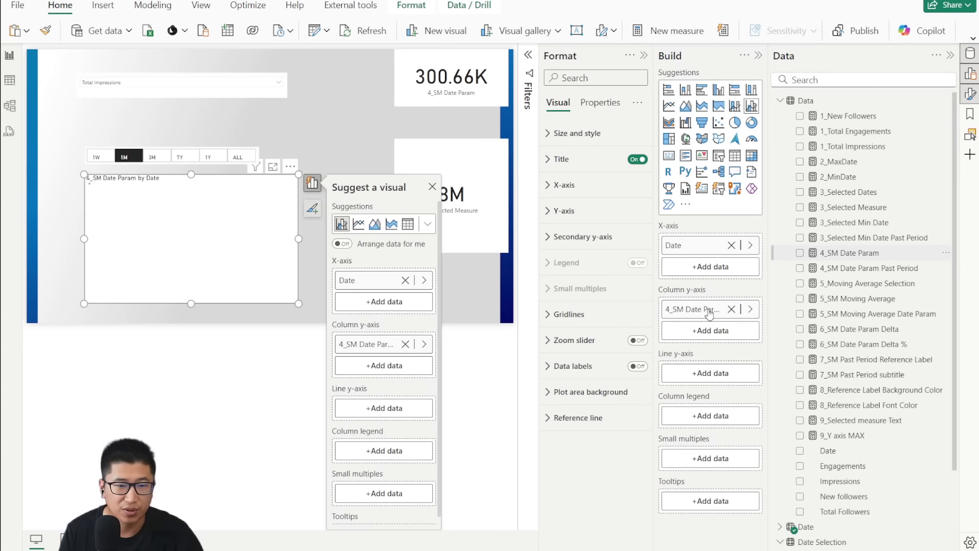
{"action": "left_click", "coordinate": [328, 118]}
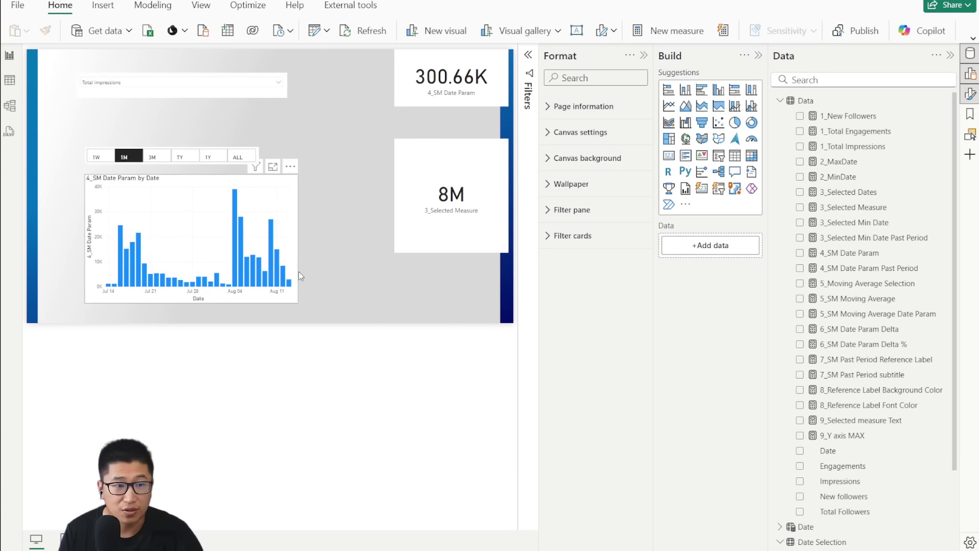
{"action": "left_click", "coordinate": [96, 157]}
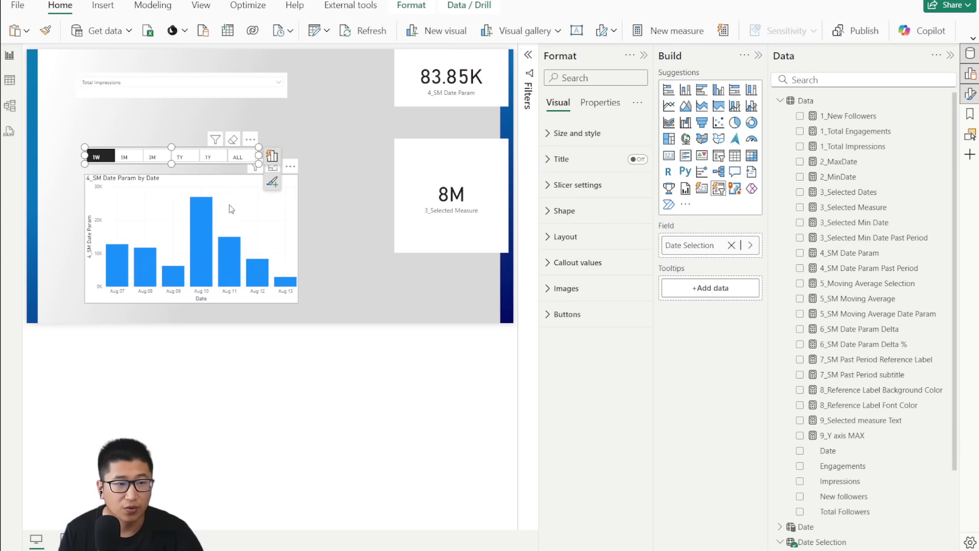
{"action": "left_click", "coordinate": [180, 157]}
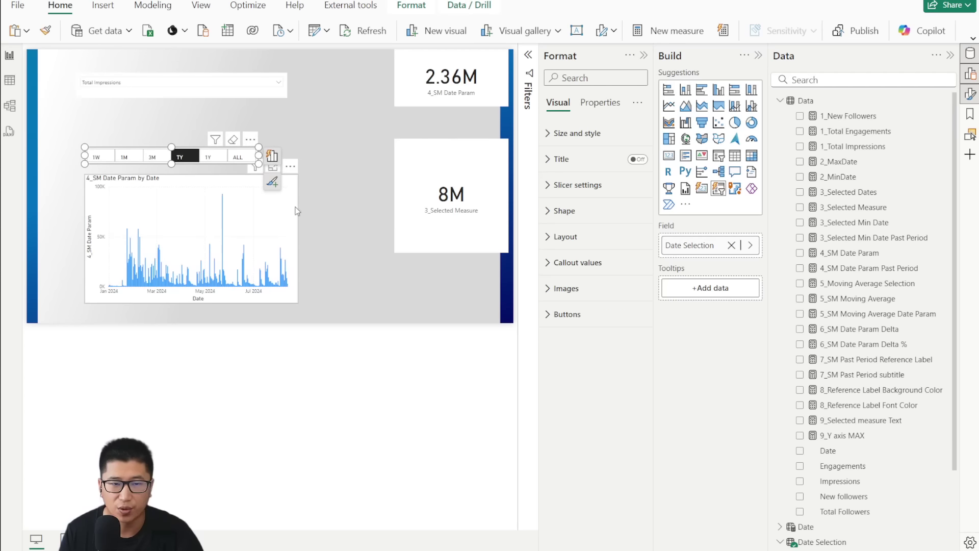
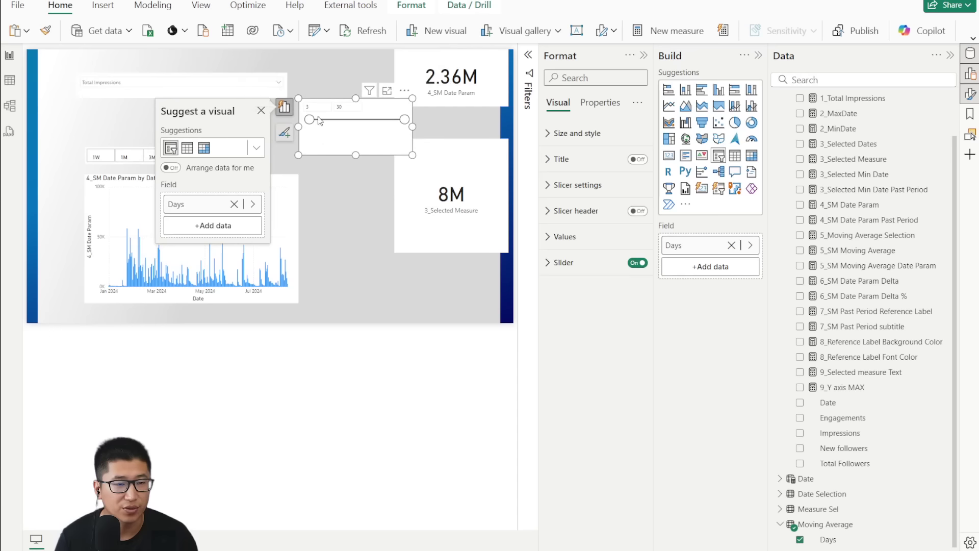
Step: Turn off the slider of the Days slicer and set the slicer's style to Dropdown
{"action": "left_click", "coordinate": [637, 264]}
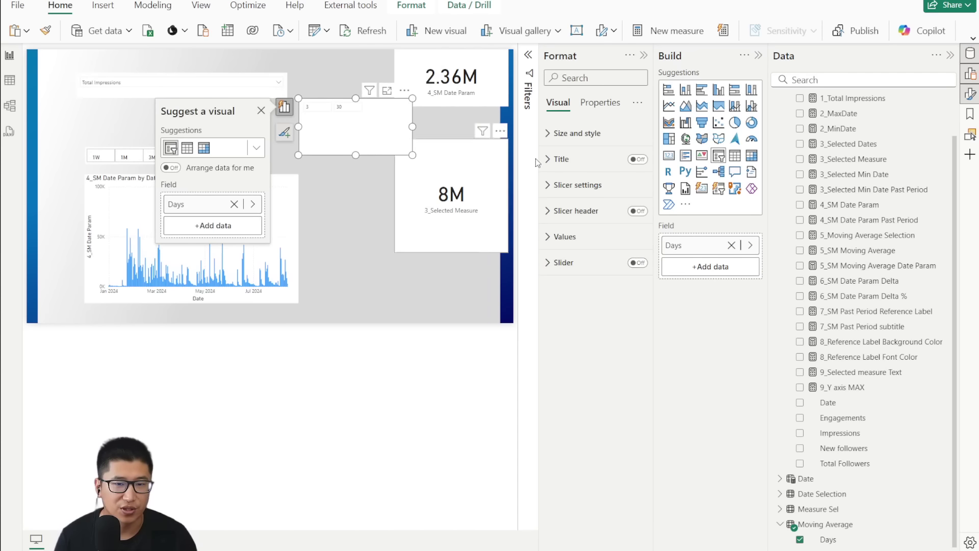
{"action": "left_click", "coordinate": [607, 186]}
{"action": "left_click", "coordinate": [600, 249]}
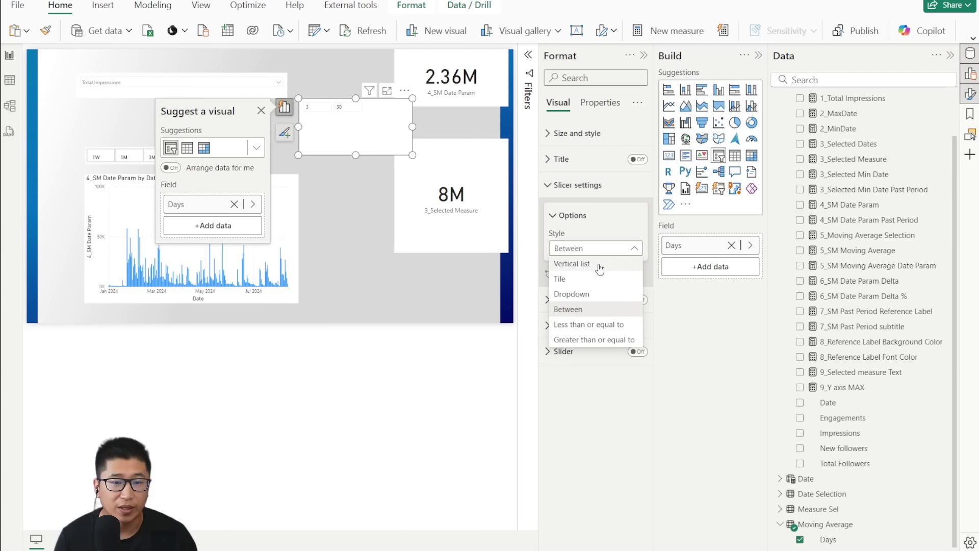
{"action": "left_click", "coordinate": [588, 306]}
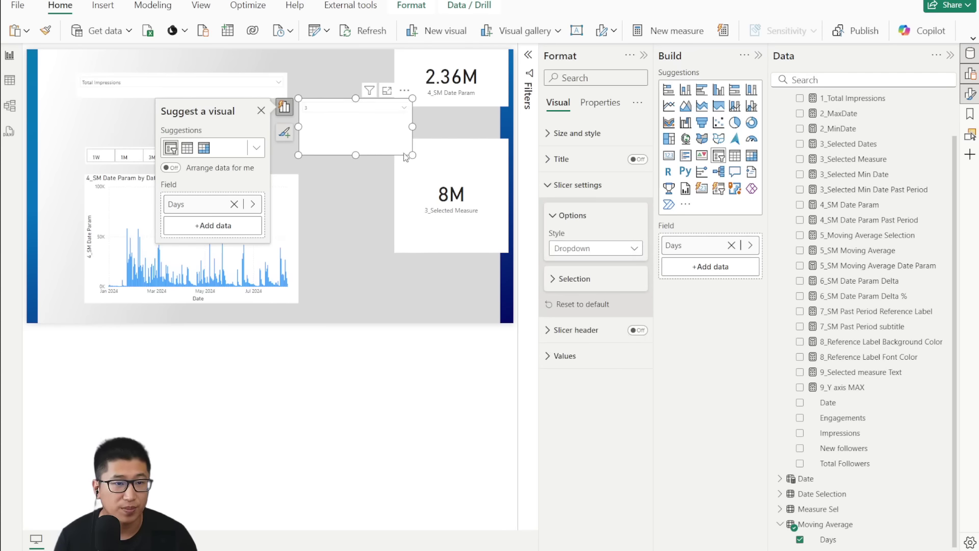
{"action": "left_click", "coordinate": [380, 113]}
{"action": "left_click", "coordinate": [371, 192]}
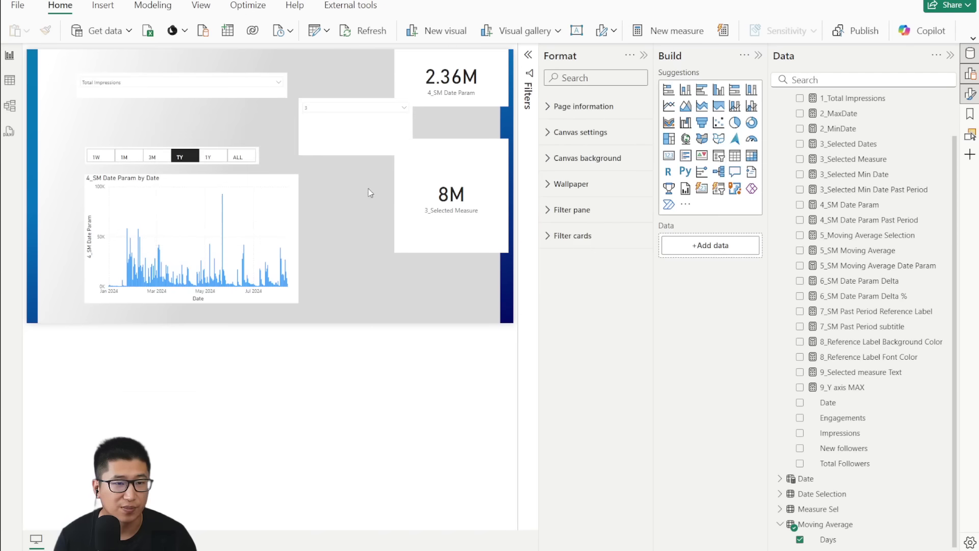
Step: Shrink the Days slicer, narrow the Measure Name slicer, and place the Days slicer directly beside it
{"action": "left_click", "coordinate": [378, 147]}
{"action": "left_click_drag", "start_coordinate": [411, 155], "coordinate": [339, 131]}
{"action": "left_click", "coordinate": [280, 82]}
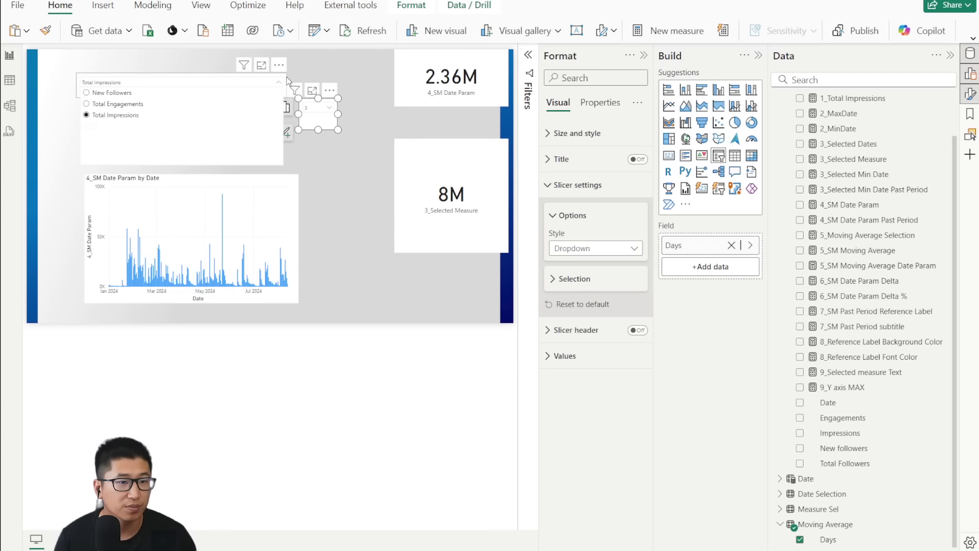
{"action": "left_click_drag", "start_coordinate": [286, 83], "coordinate": [234, 83]}
{"action": "left_click_drag", "start_coordinate": [306, 121], "coordinate": [248, 96]}
{"action": "left_click", "coordinate": [273, 107]}
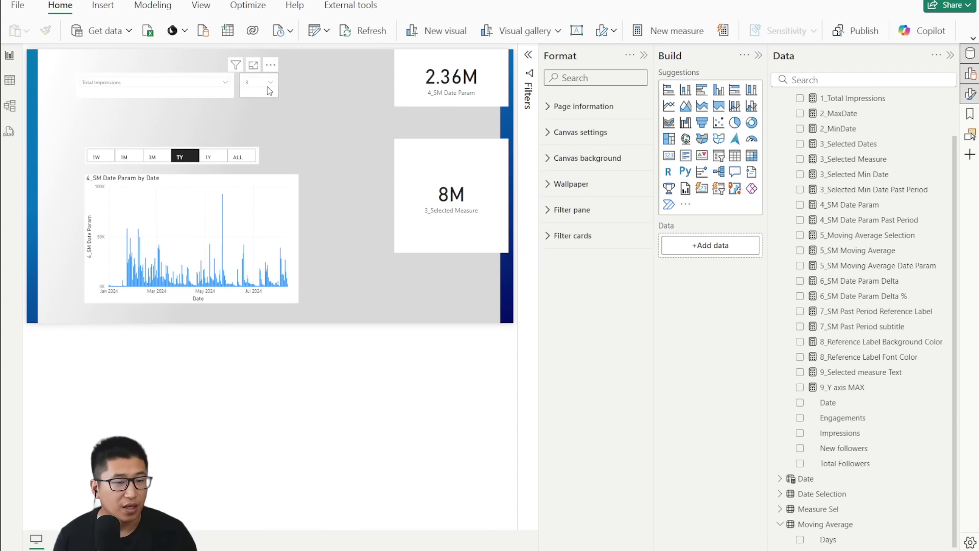
Step: Review the formulas of the 5_SM Moving Average and 5_Moving Average Selection measures
{"action": "left_click", "coordinate": [865, 251]}
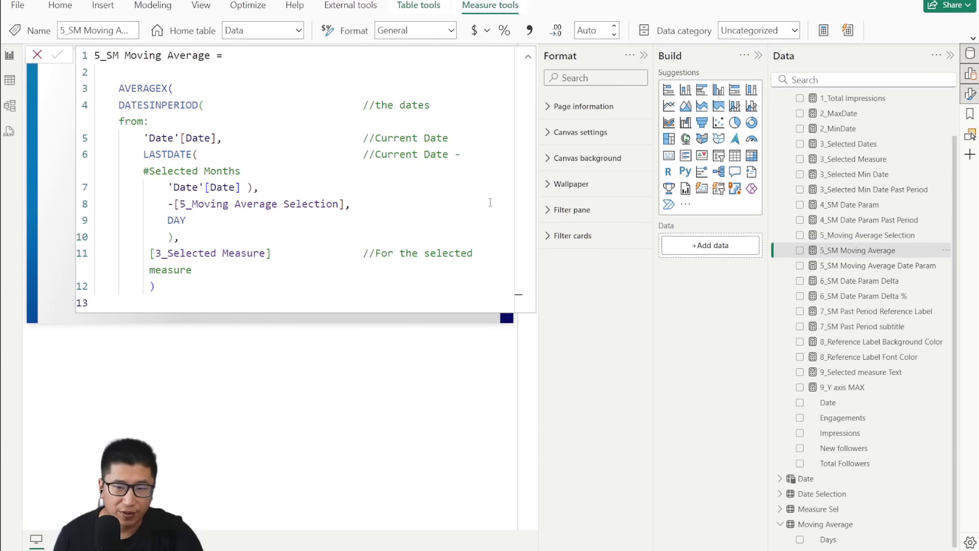
{"action": "left_click", "coordinate": [277, 120]}
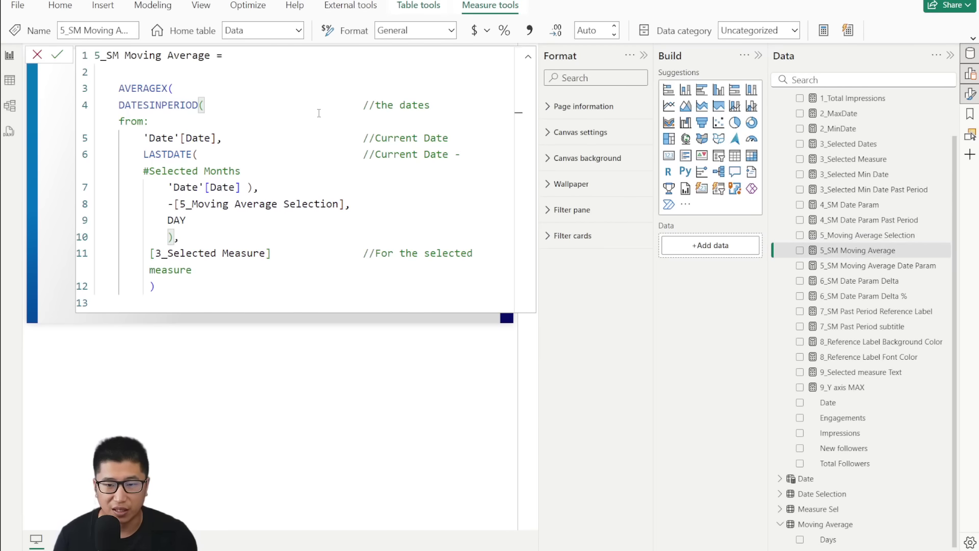
{"action": "left_click", "coordinate": [908, 235]}
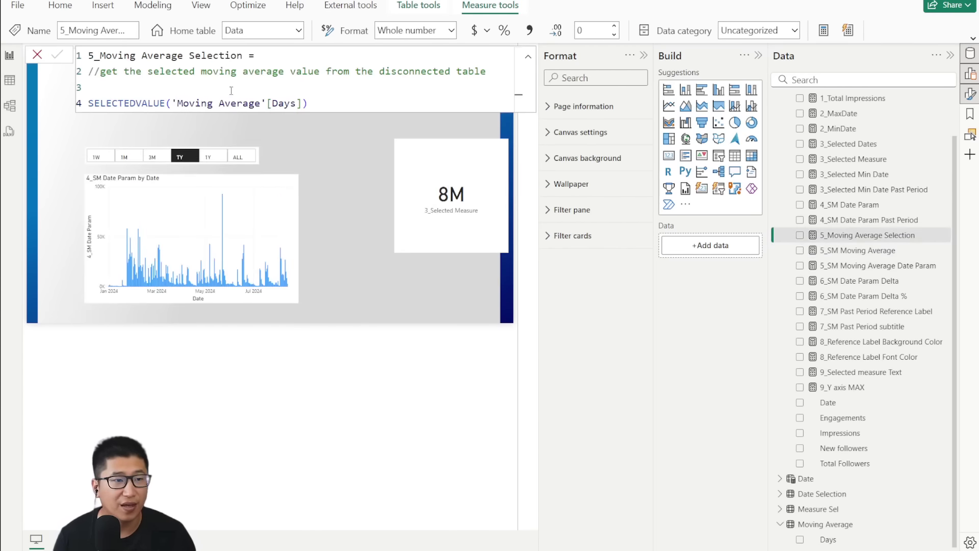
{"action": "left_click_drag", "start_coordinate": [322, 105], "coordinate": [102, 101]}
Step: Test the Days slicer at 30 and 7 using a temporary 5_Moving Average Selection card, and delete the card
{"action": "left_click_drag", "start_coordinate": [855, 235], "coordinate": [449, 270]}
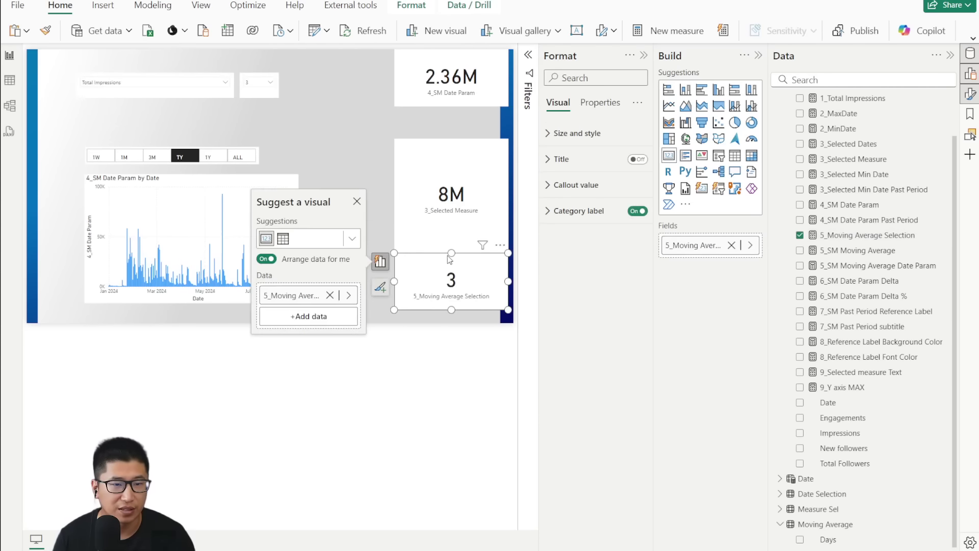
{"action": "left_click", "coordinate": [257, 83]}
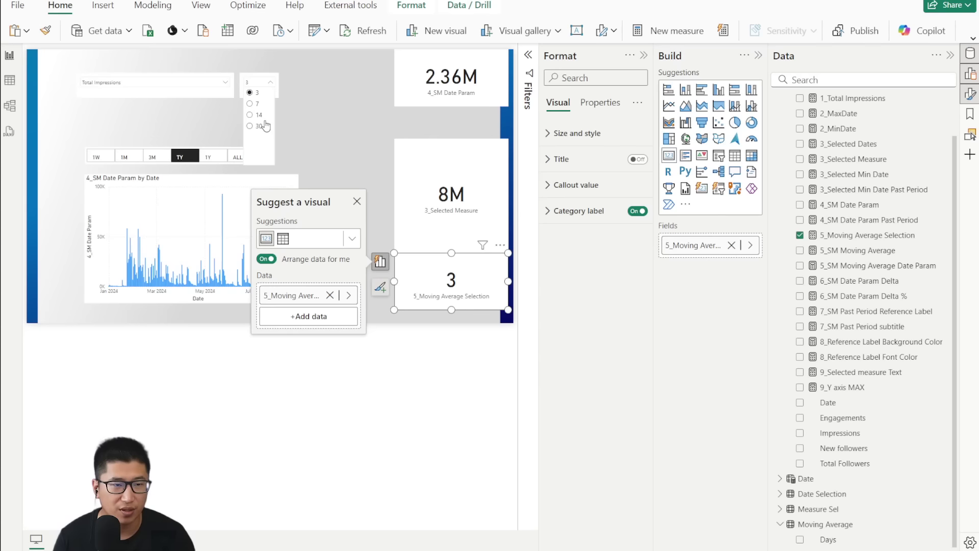
{"action": "left_click", "coordinate": [256, 126]}
{"action": "left_click", "coordinate": [251, 90]}
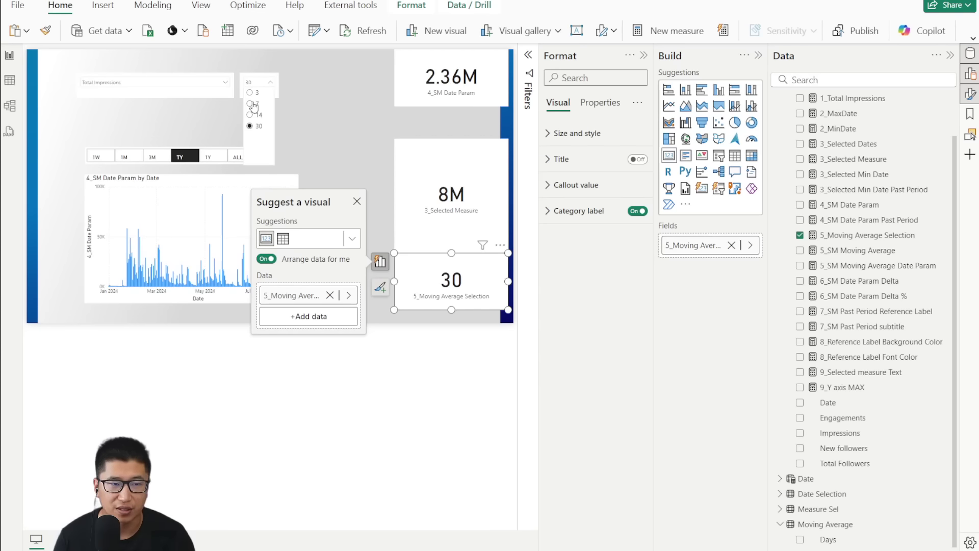
{"action": "left_click", "coordinate": [255, 108]}
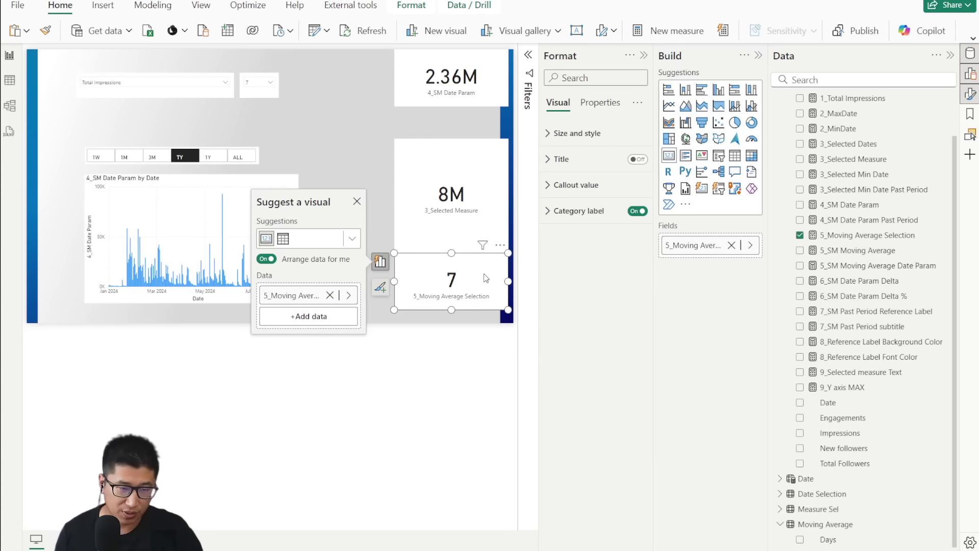
{"action": "key", "text": "Delete"}
Step: Open the 5_SM Moving Average measure's formula and examine its AVERAGEX and DATESINPERIOD functions
{"action": "left_click", "coordinate": [872, 235]}
{"action": "left_click", "coordinate": [862, 250]}
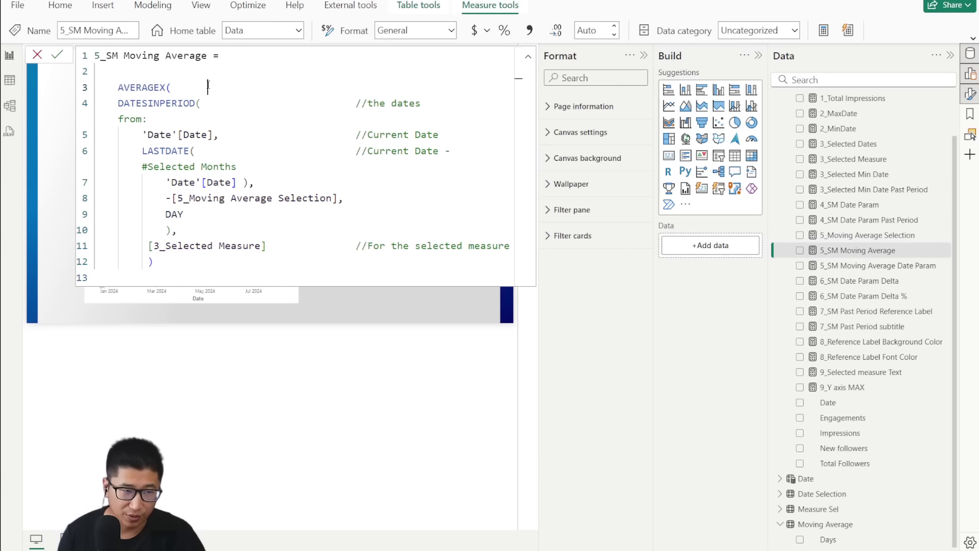
{"action": "left_click", "coordinate": [209, 86]}
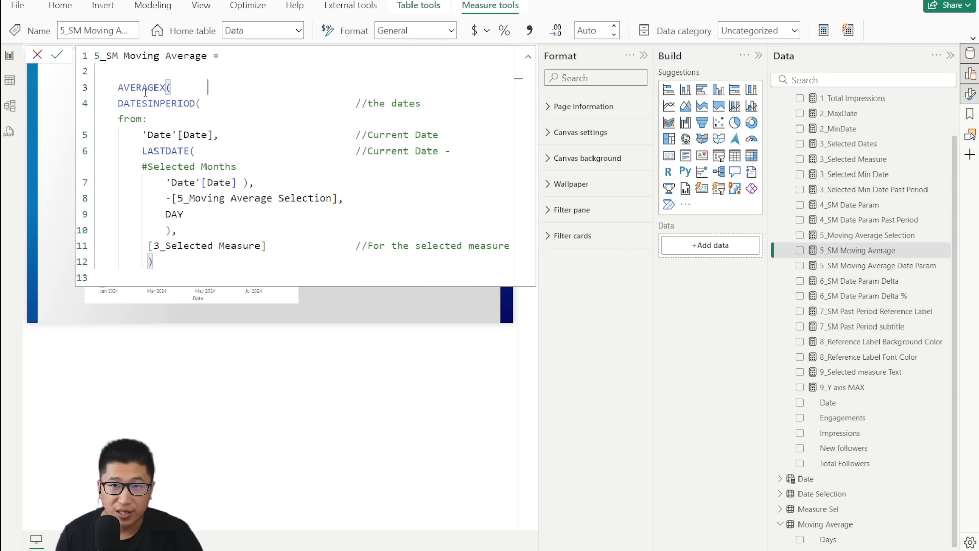
{"action": "left_click_drag", "start_coordinate": [117, 88], "coordinate": [172, 87]}
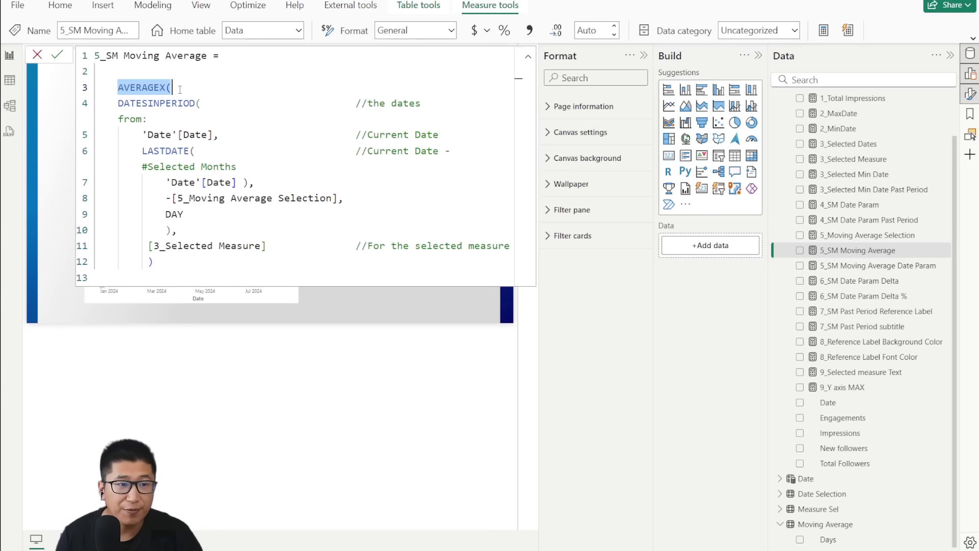
{"action": "left_click_drag", "start_coordinate": [118, 103], "coordinate": [201, 103]}
{"action": "left_click", "coordinate": [213, 103]}
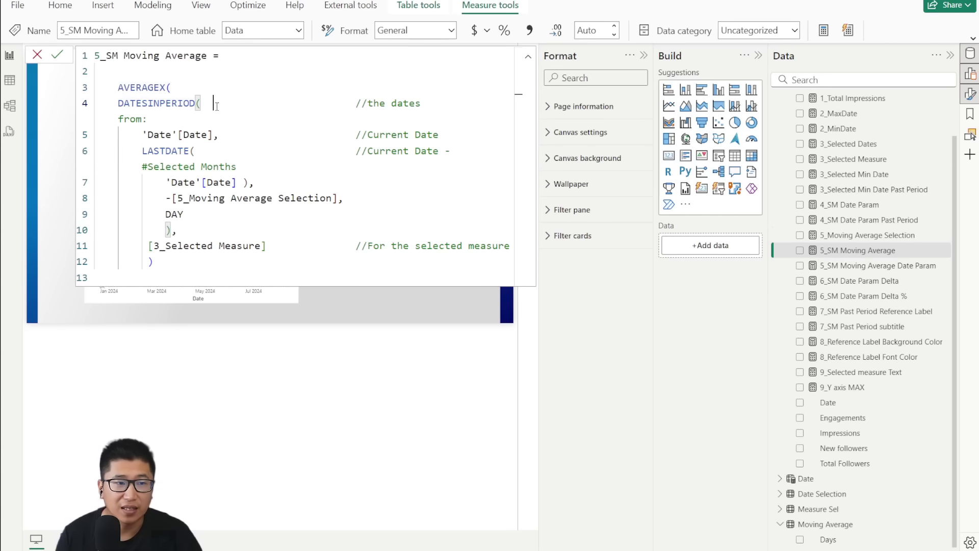
{"action": "scroll", "coordinate": [280, 107], "scroll_direction": "down", "scroll_amount": 1}
{"action": "left_click_drag", "start_coordinate": [116, 94], "coordinate": [184, 94]}
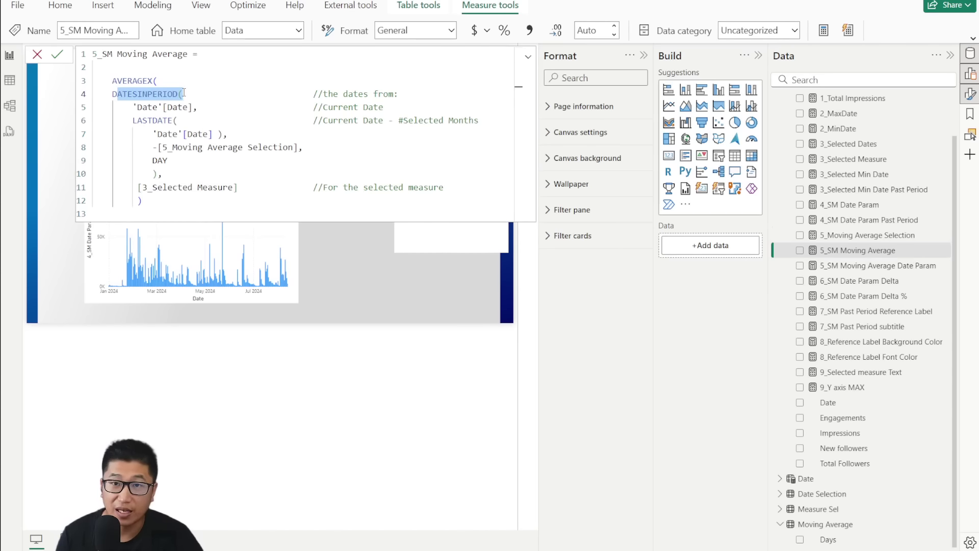
{"action": "left_click", "coordinate": [185, 94]}
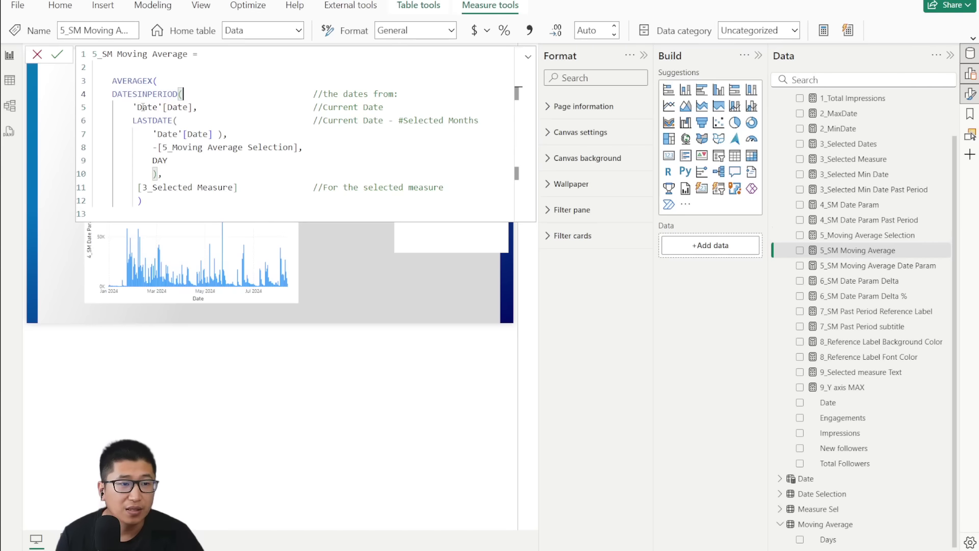
Step: Examine the 'Date'[Date] argument and the LASTDATE-to-DAY lines inside the DATESINPERIOD call of 5_SM Moving Average
{"action": "left_click_drag", "start_coordinate": [133, 107], "coordinate": [198, 108]}
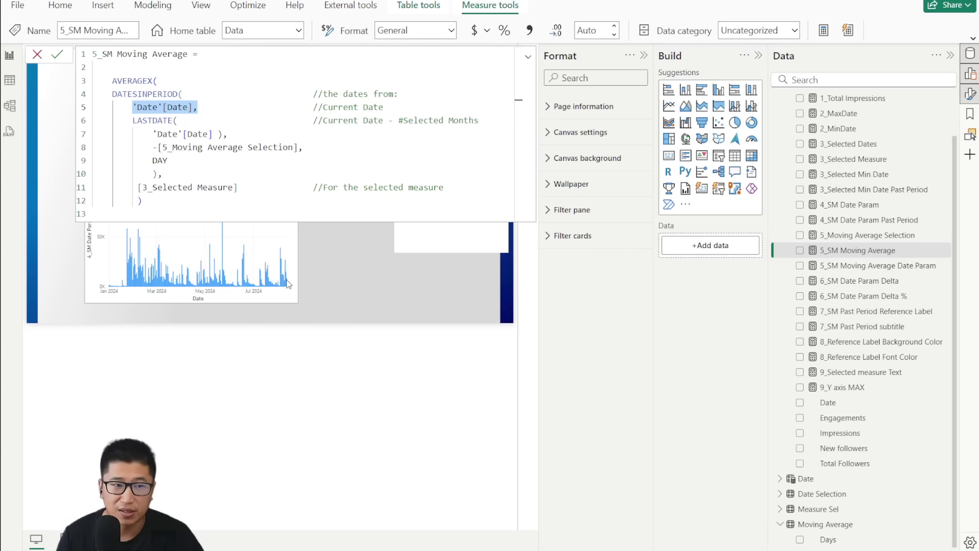
{"action": "left_click", "coordinate": [153, 120]}
{"action": "left_click", "coordinate": [164, 134]}
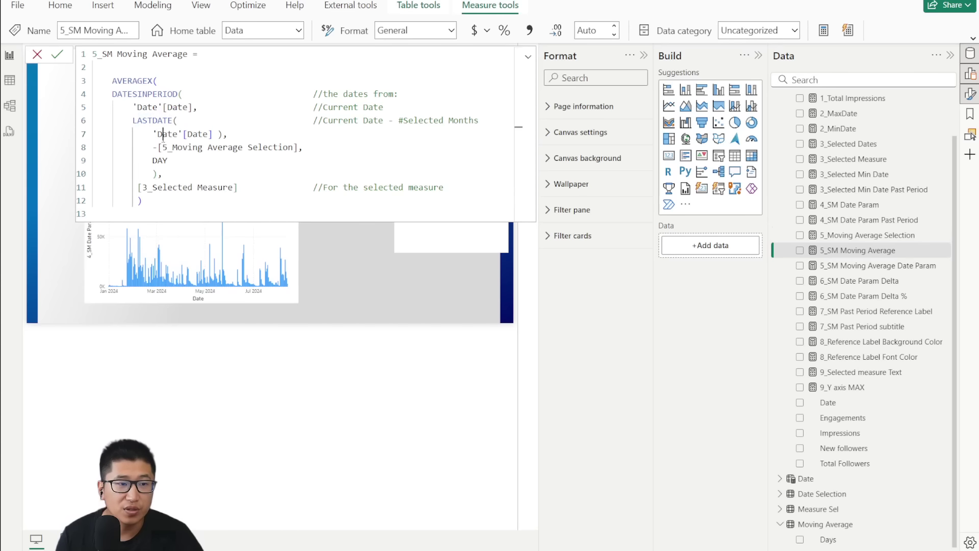
{"action": "left_click_drag", "start_coordinate": [133, 121], "coordinate": [163, 173]}
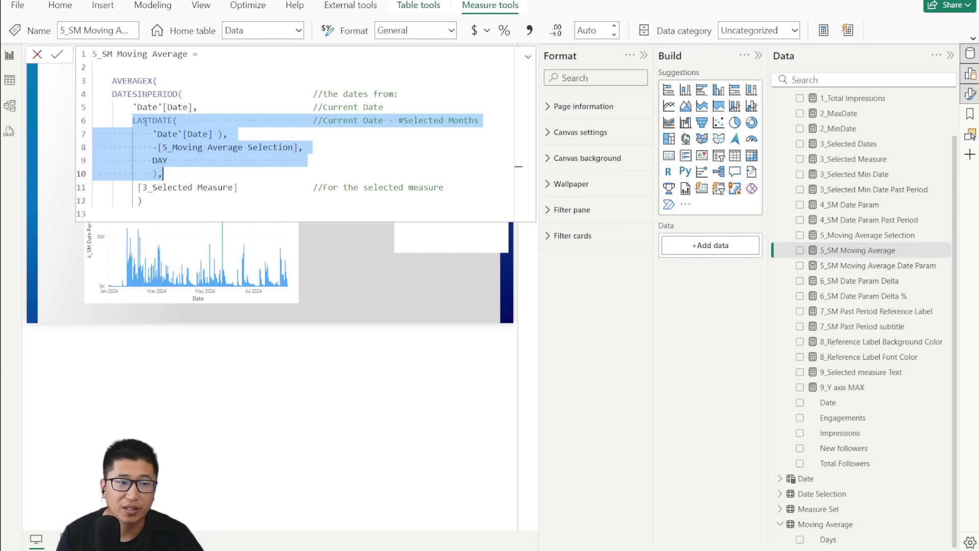
{"action": "left_click", "coordinate": [144, 121]}
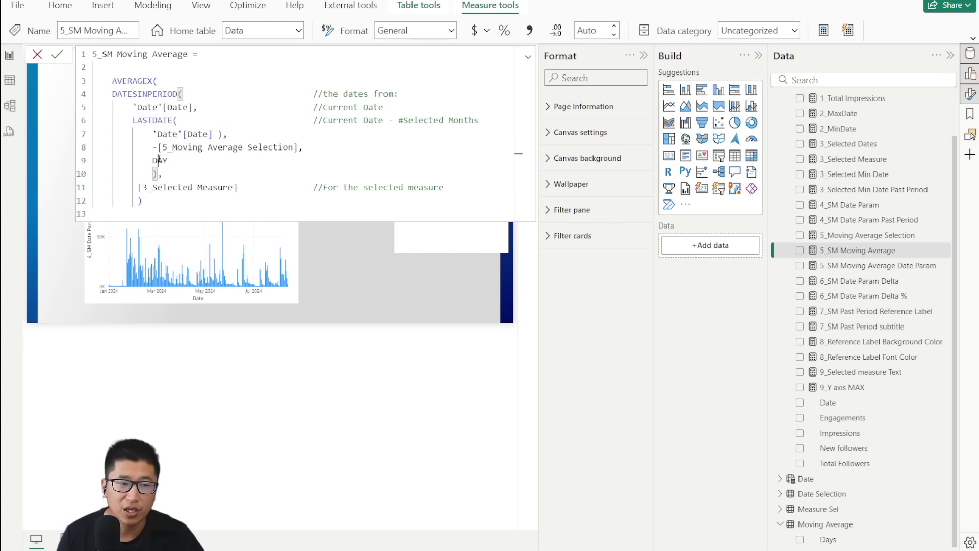
Step: Try MONTH and YEAR as the DATESINPERIOD interval in 5_SM Moving Average, and restore DAY
{"action": "double_click", "coordinate": [160, 160]}
{"action": "type", "text": "month"}
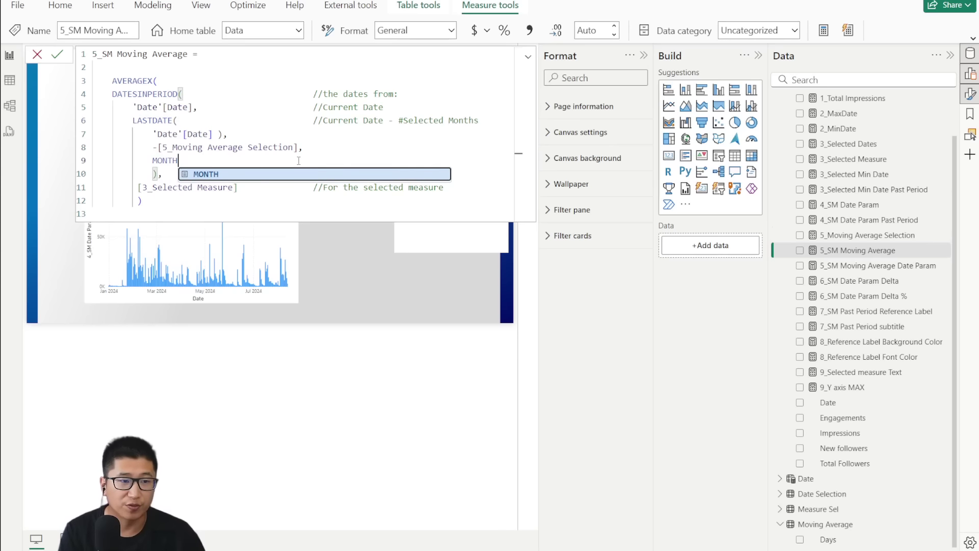
{"action": "key", "text": "BackSpace"}
{"action": "key", "text": "BackSpace"}
{"action": "key", "text": "BackSpace"}
{"action": "key", "text": "BackSpace"}
{"action": "key", "text": "BackSpace"}
{"action": "type", "text": "year"}
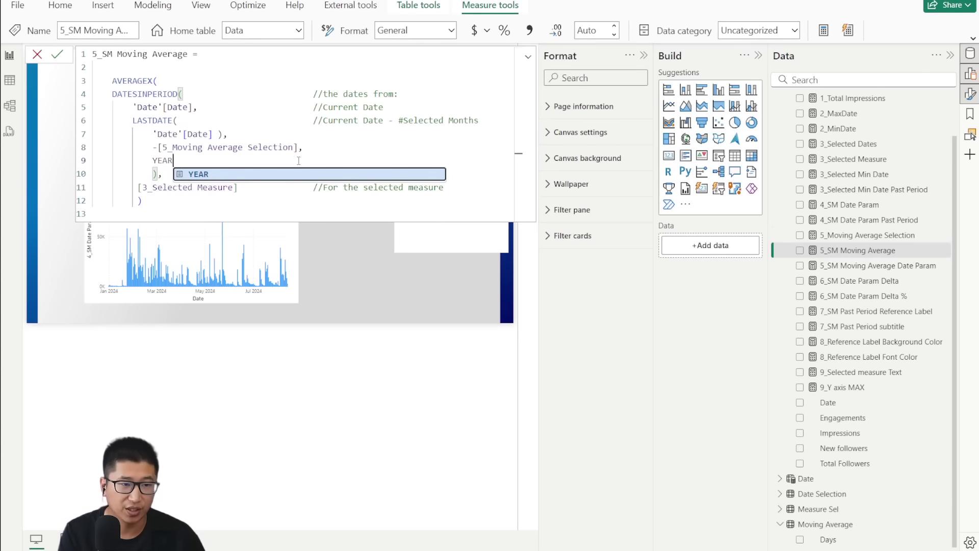
{"action": "key", "text": "BackSpace"}
{"action": "key", "text": "BackSpace"}
{"action": "key", "text": "BackSpace"}
{"action": "key", "text": "BackSpace"}
{"action": "type", "text": "day"}
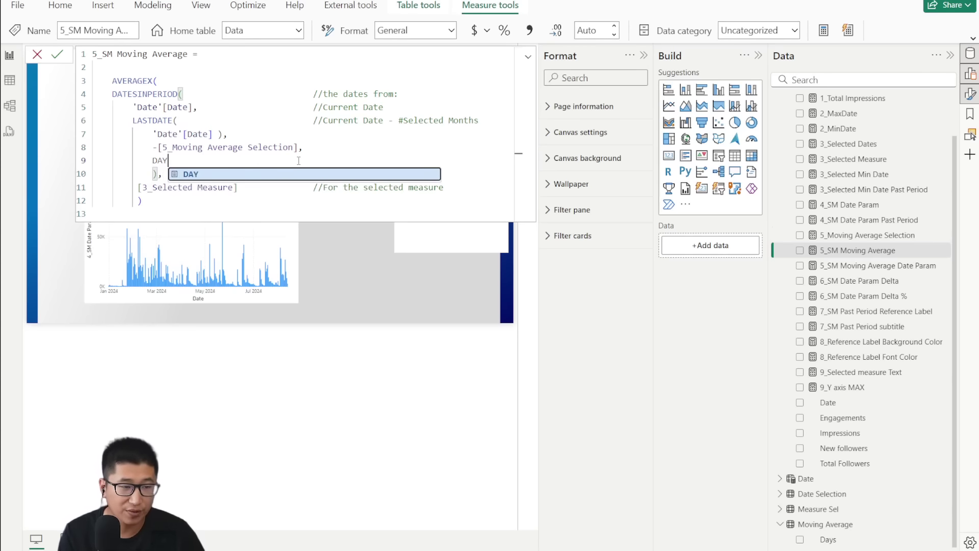
{"action": "key", "text": "Tab"}
Step: Review how 5_SM Moving Average combines LASTDATE, the negative day selection and [3_Selected Measure], and commit the formula
{"action": "left_click", "coordinate": [281, 131]}
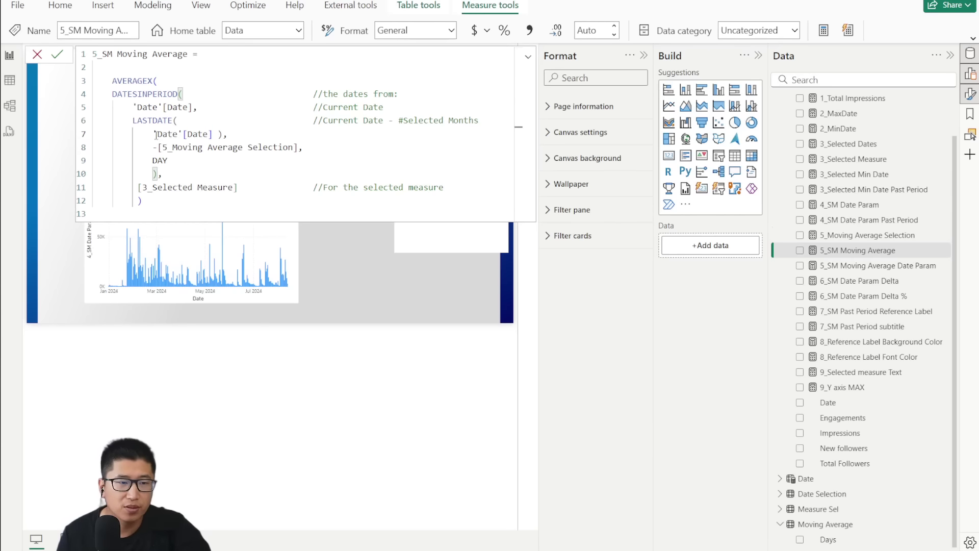
{"action": "left_click_drag", "start_coordinate": [132, 118], "coordinate": [224, 134]}
{"action": "left_click_drag", "start_coordinate": [153, 147], "coordinate": [271, 162]}
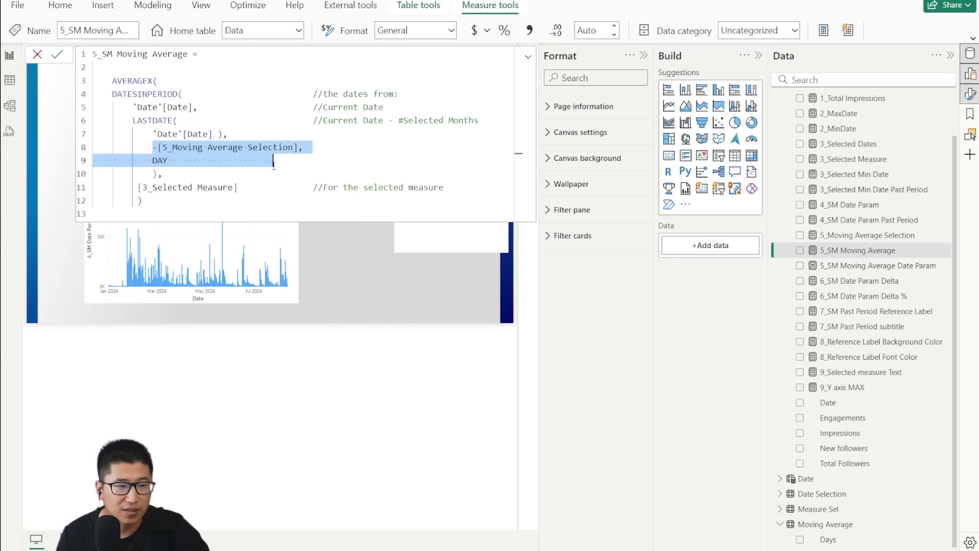
{"action": "left_click", "coordinate": [261, 174]}
{"action": "left_click", "coordinate": [184, 133]}
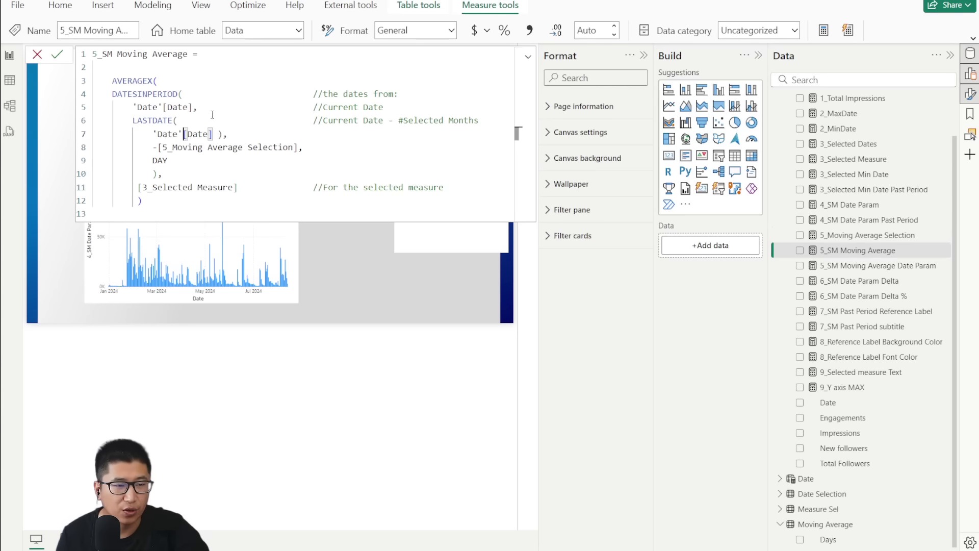
{"action": "left_click_drag", "start_coordinate": [112, 94], "coordinate": [173, 173]}
{"action": "left_click", "coordinate": [173, 173]}
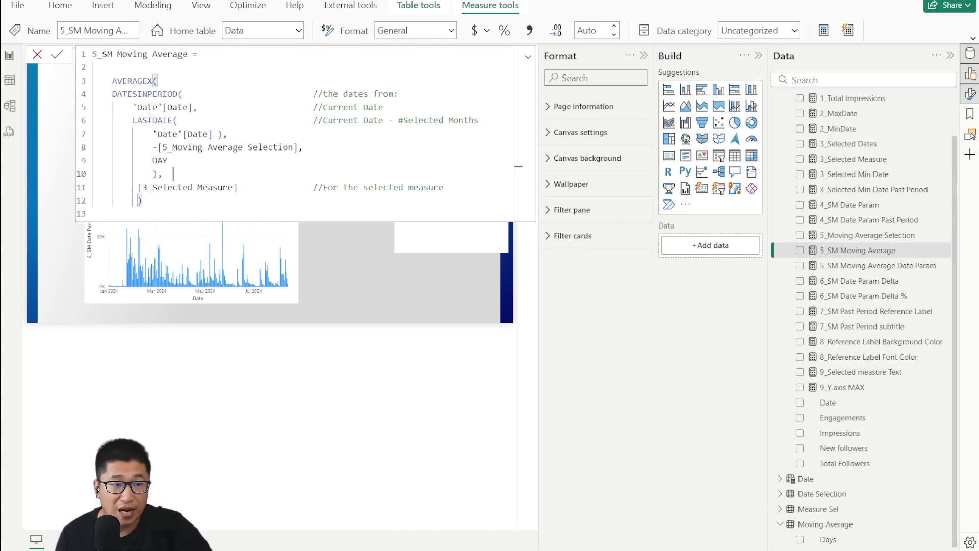
{"action": "left_click_drag", "start_coordinate": [112, 87], "coordinate": [163, 176]}
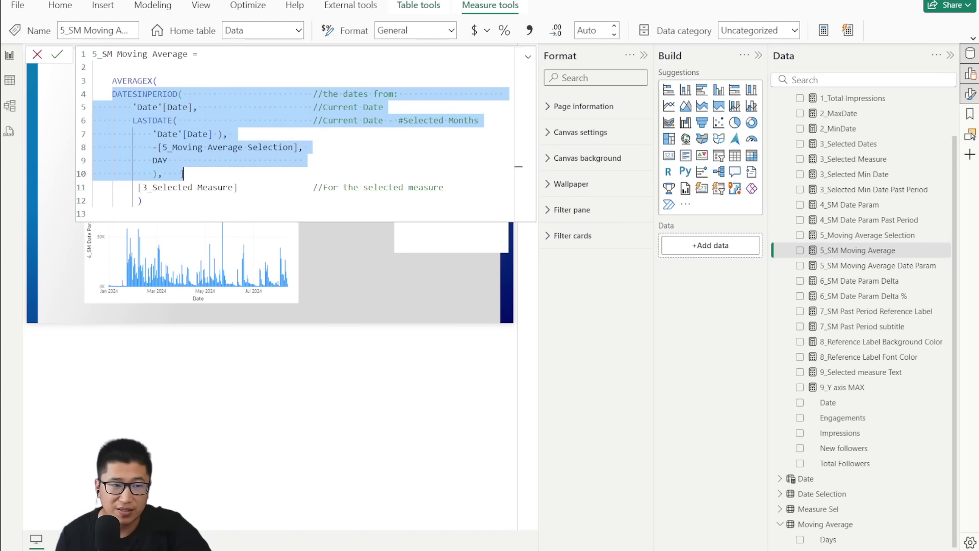
{"action": "left_click_drag", "start_coordinate": [246, 187], "coordinate": [143, 185]}
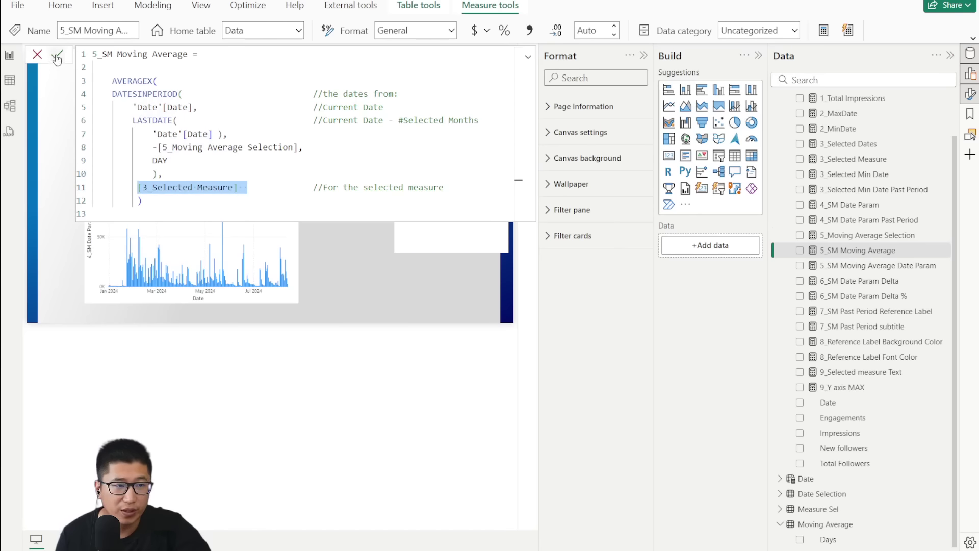
{"action": "left_click", "coordinate": [59, 54]}
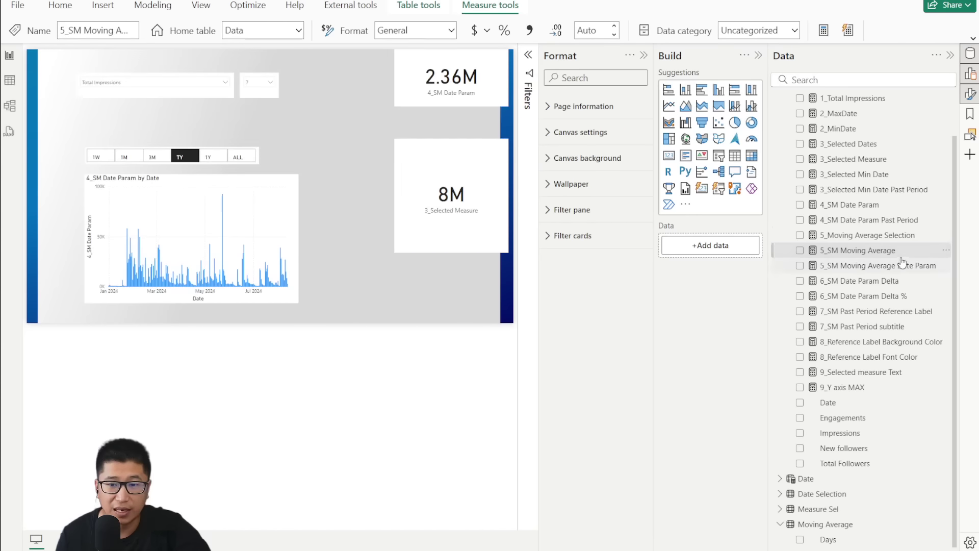
Step: Add 5_SM Moving Average to the column chart's line values, and compare the chart with the period slicer at ALL, TY and 1Y
{"action": "left_click_drag", "start_coordinate": [867, 259], "coordinate": [880, 250]}
{"action": "left_click", "coordinate": [184, 194]}
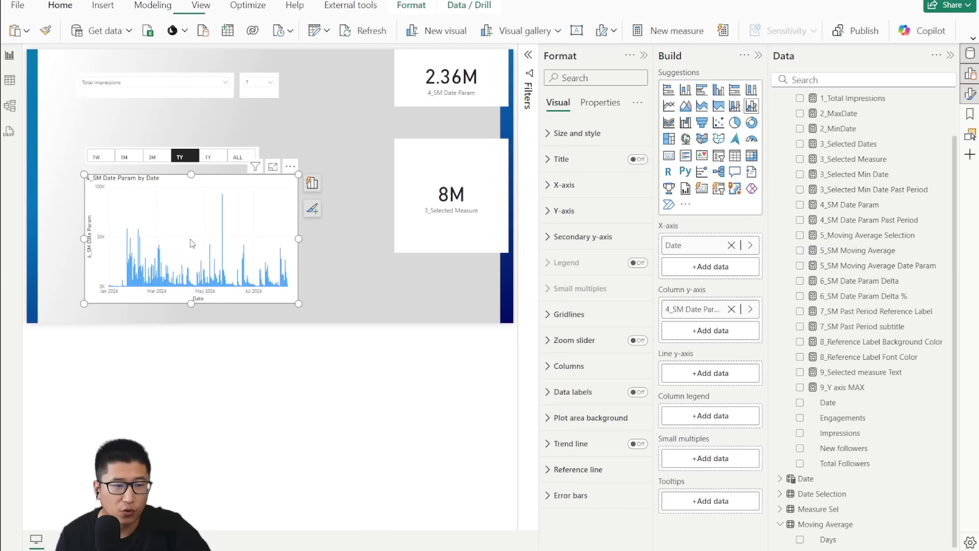
{"action": "left_click", "coordinate": [238, 157]}
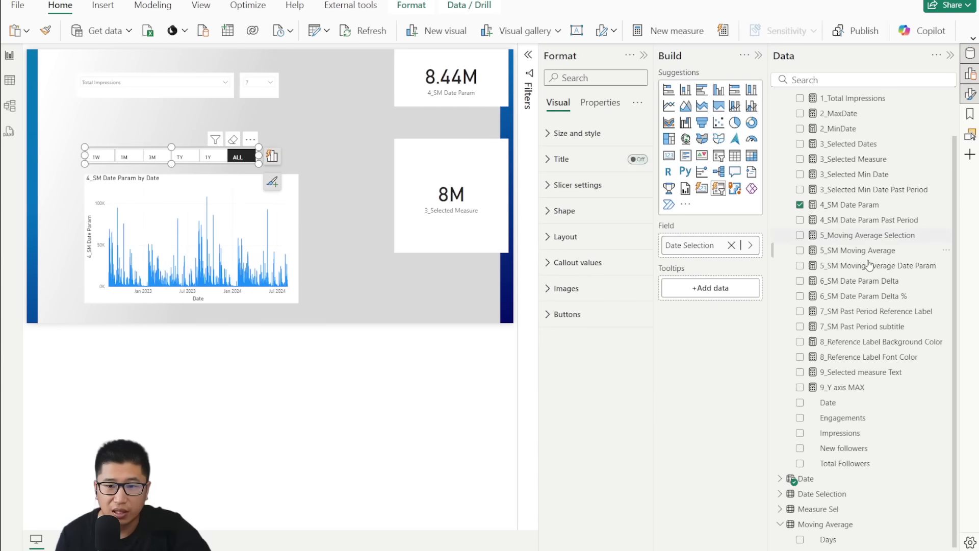
{"action": "left_click_drag", "start_coordinate": [865, 251], "coordinate": [275, 224]}
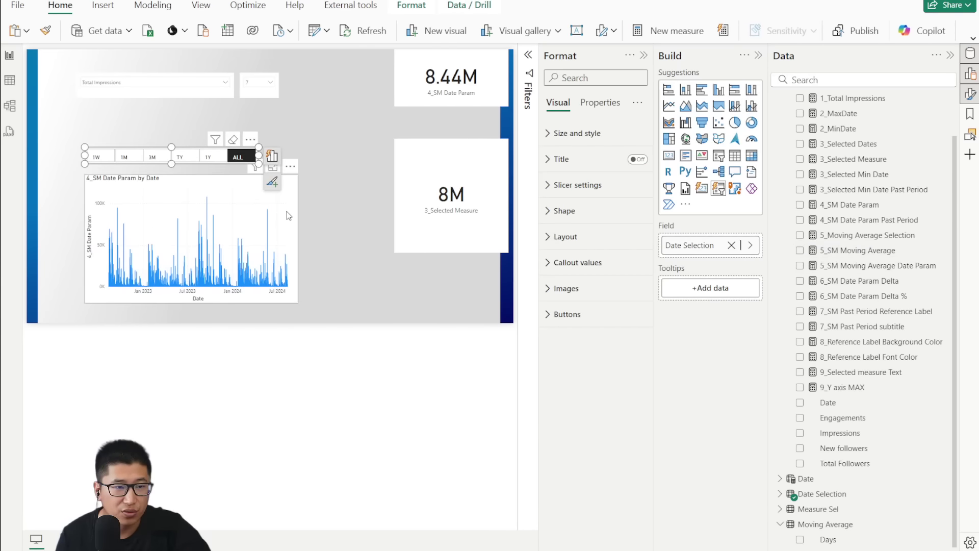
{"action": "left_click", "coordinate": [181, 158]}
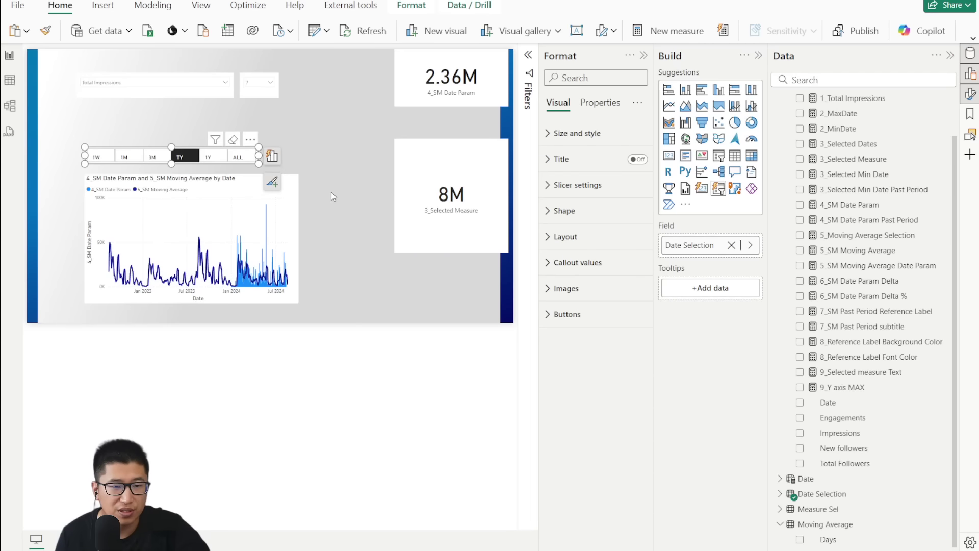
{"action": "left_click", "coordinate": [208, 157]}
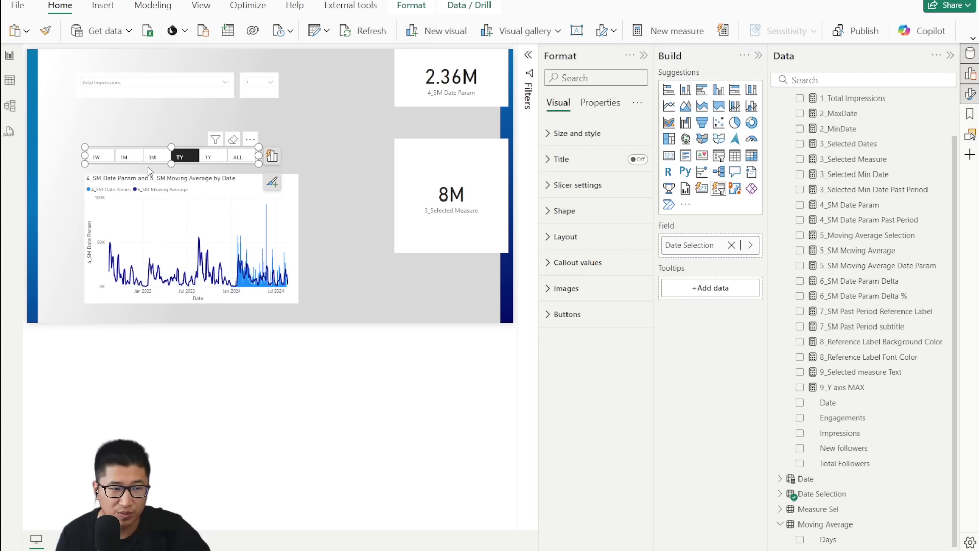
Step: Review the 5_SM Moving Average Date Param formula, including its ISBLANK check and KEEPFILTERS date range, and close it without changes
{"action": "left_click", "coordinate": [878, 251]}
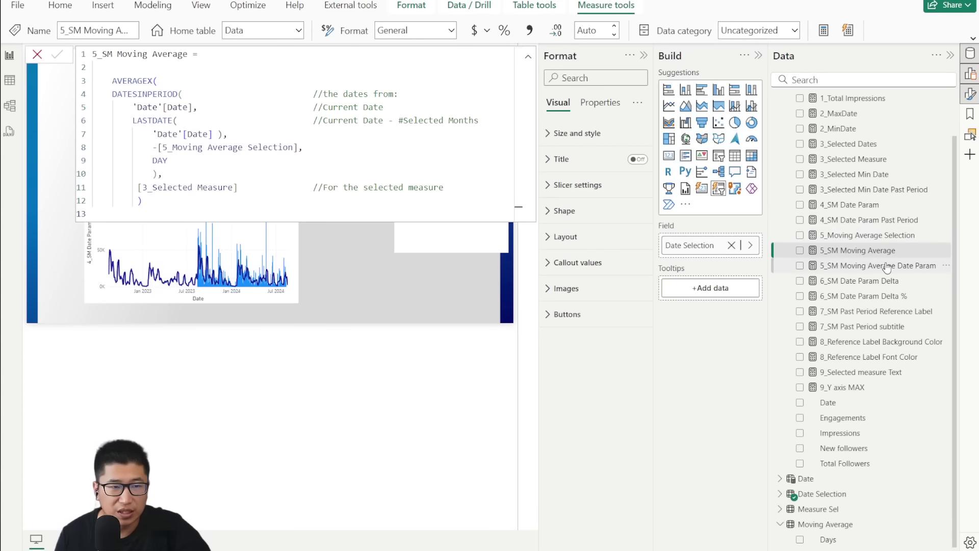
{"action": "left_click", "coordinate": [884, 265]}
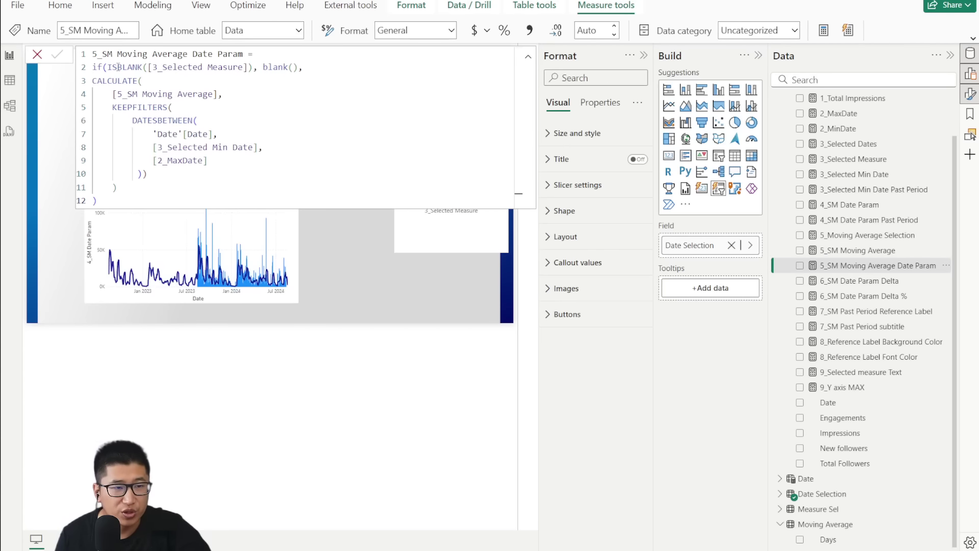
{"action": "left_click_drag", "start_coordinate": [149, 67], "coordinate": [248, 67]}
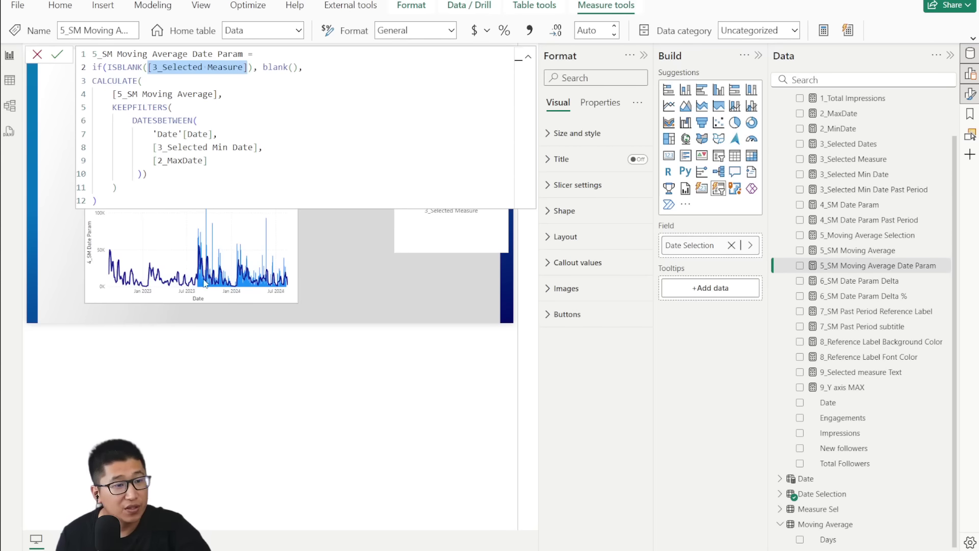
{"action": "left_click_drag", "start_coordinate": [112, 107], "coordinate": [201, 182]}
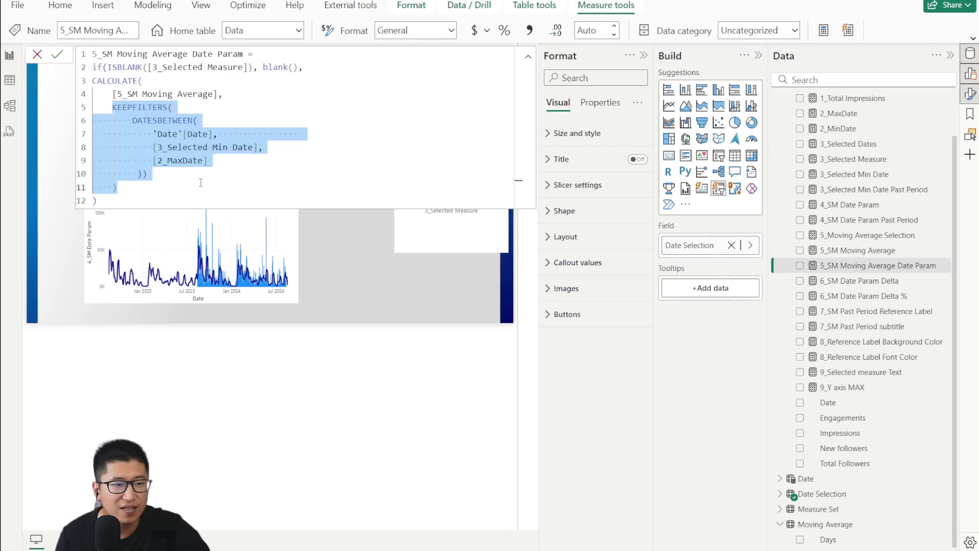
{"action": "left_click", "coordinate": [153, 173]}
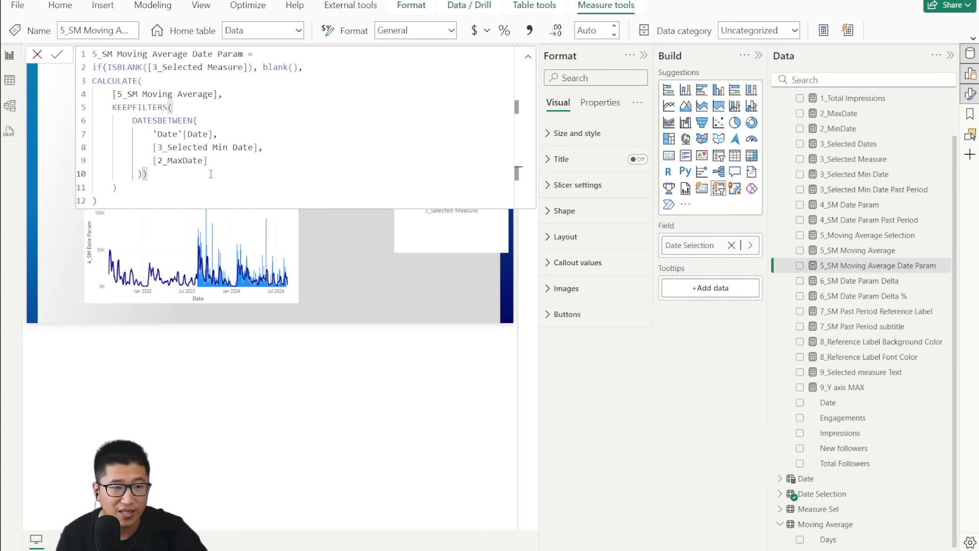
{"action": "left_click", "coordinate": [37, 55]}
Step: Replace 5_SM Moving Average with 5_SM Moving Average Date Param as the chart's line y-axis value
{"action": "left_click", "coordinate": [244, 205]}
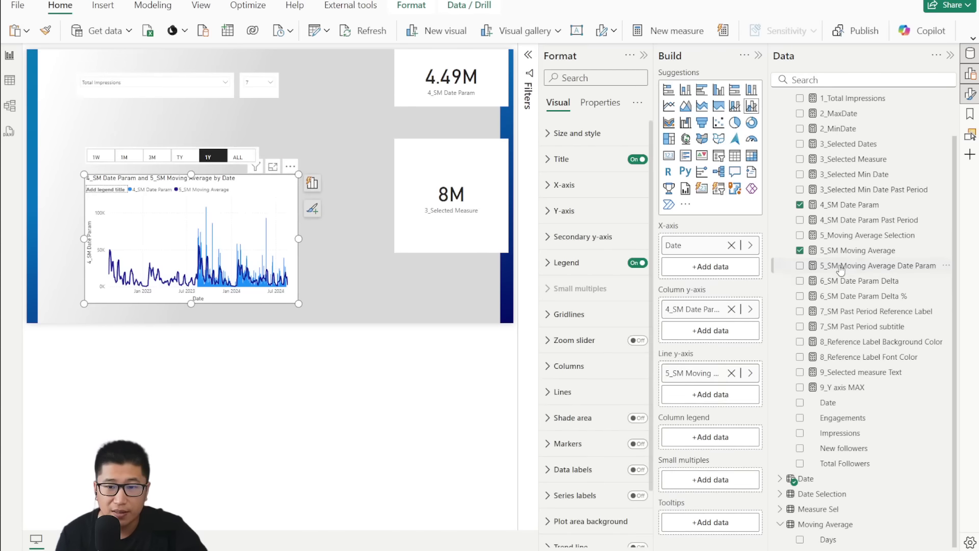
{"action": "left_click_drag", "start_coordinate": [856, 269], "coordinate": [720, 397]}
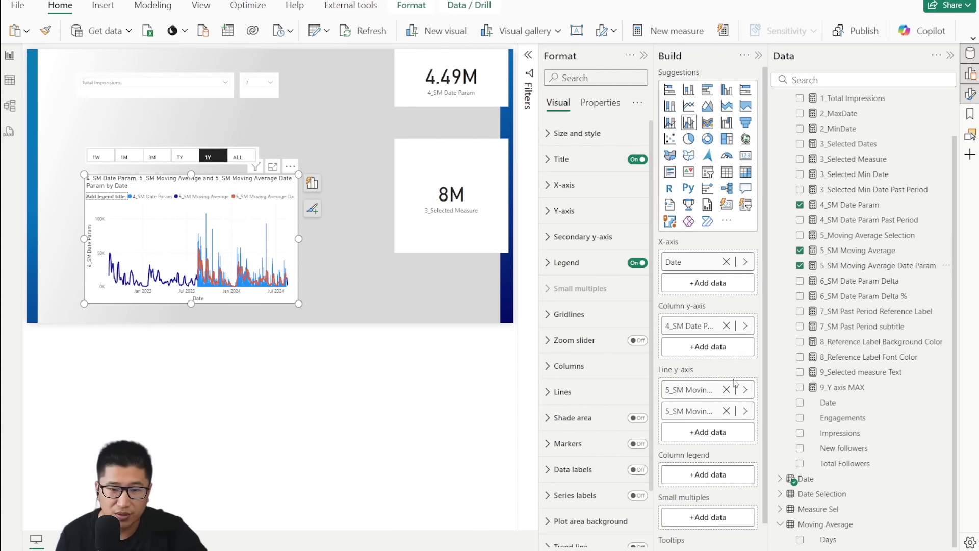
{"action": "left_click", "coordinate": [727, 390]}
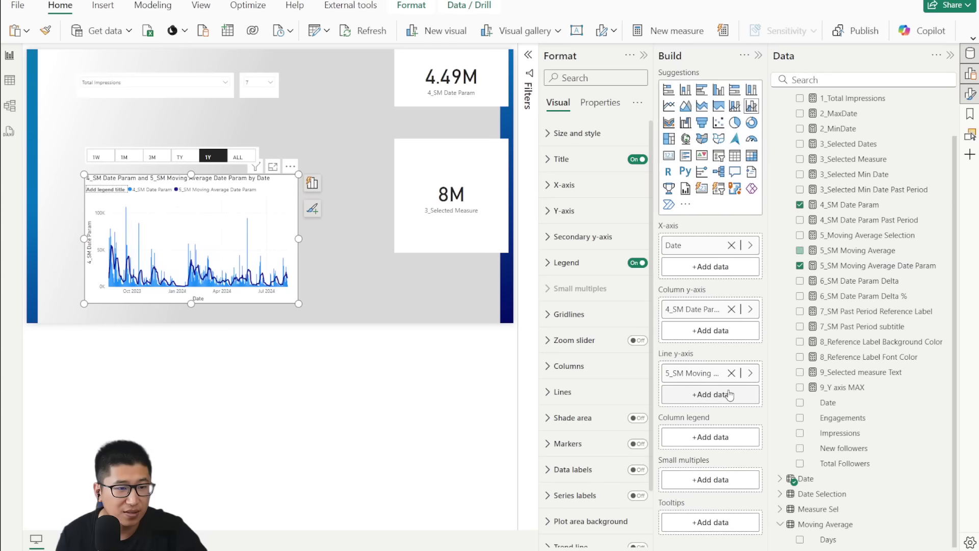
Step: Compare the chart with the period slicer at TY and 3M, and with the moving-average days at 14 and 30
{"action": "left_click", "coordinate": [179, 156]}
{"action": "left_click", "coordinate": [161, 158]}
{"action": "left_click", "coordinate": [264, 83]}
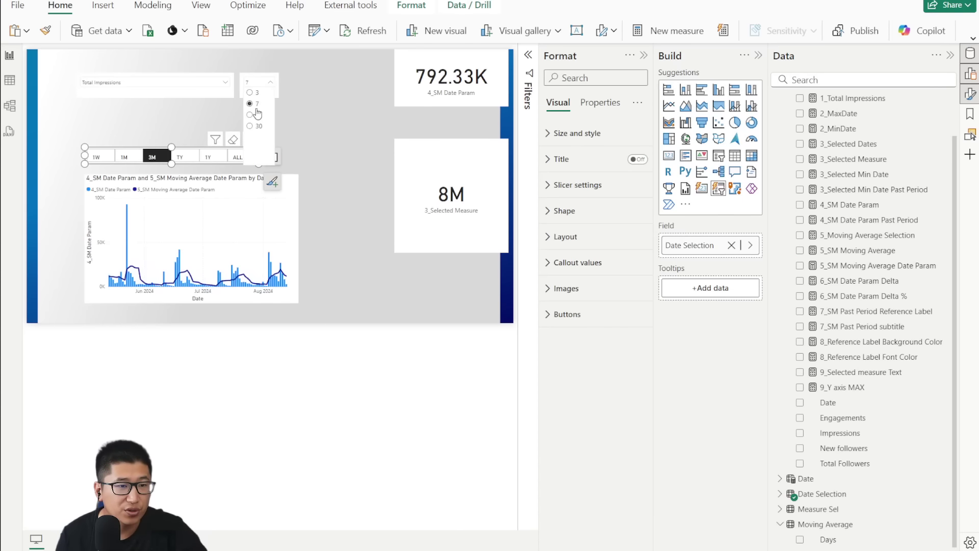
{"action": "left_click", "coordinate": [253, 118]}
{"action": "left_click", "coordinate": [269, 82]}
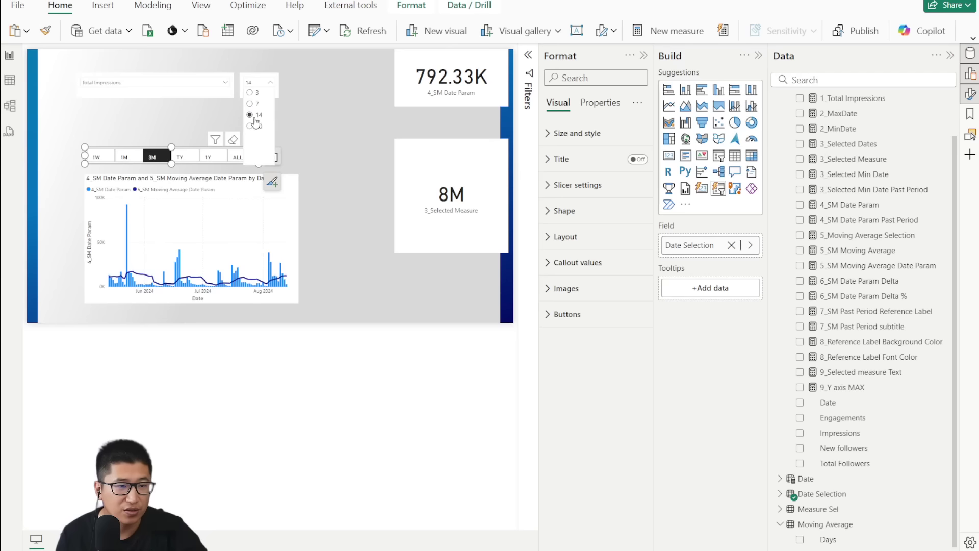
{"action": "left_click", "coordinate": [254, 114]}
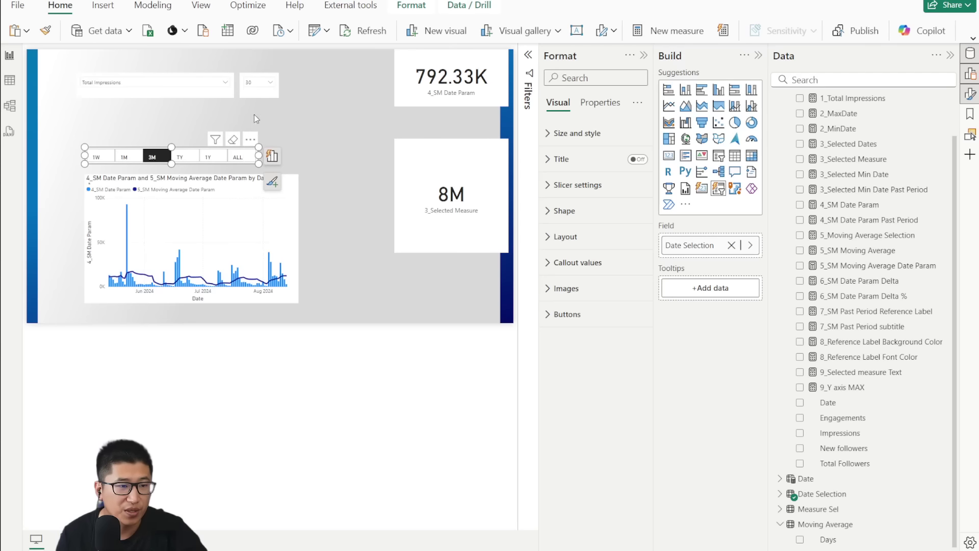
Step: Check the chart at TY and 1M, and set the moving-average days to 14 and finally to 7
{"action": "left_click", "coordinate": [184, 158]}
{"action": "left_click", "coordinate": [125, 157]}
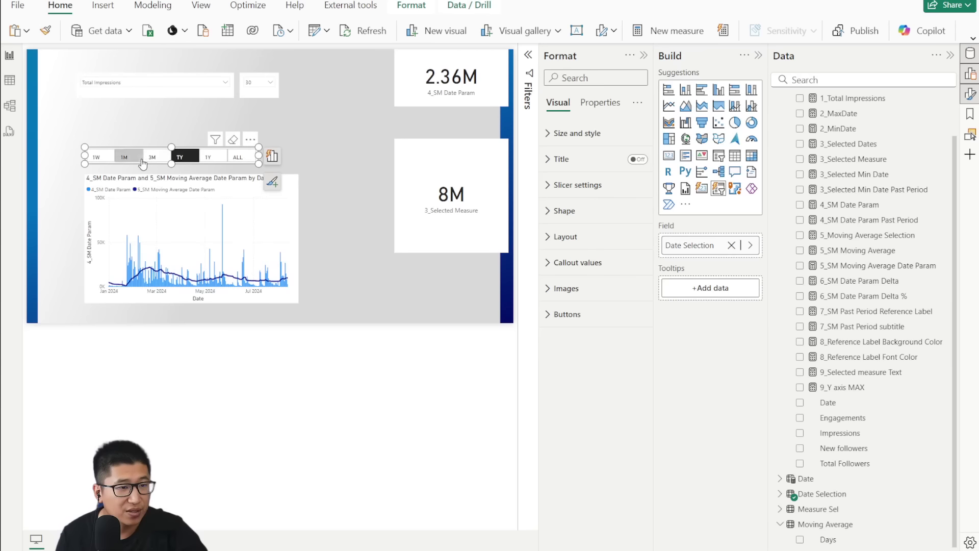
{"action": "left_click", "coordinate": [260, 82]}
{"action": "left_click", "coordinate": [252, 105]}
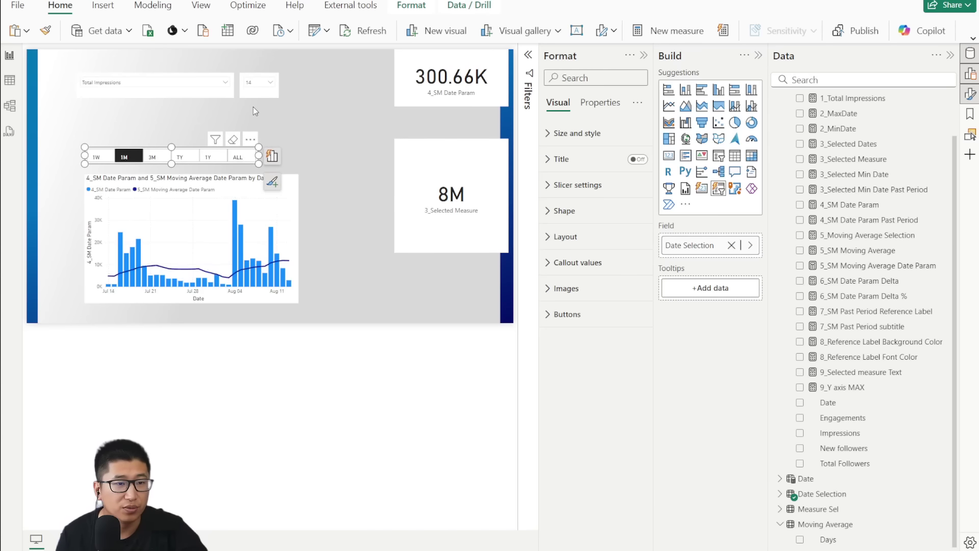
{"action": "left_click", "coordinate": [261, 84]}
{"action": "left_click", "coordinate": [253, 99]}
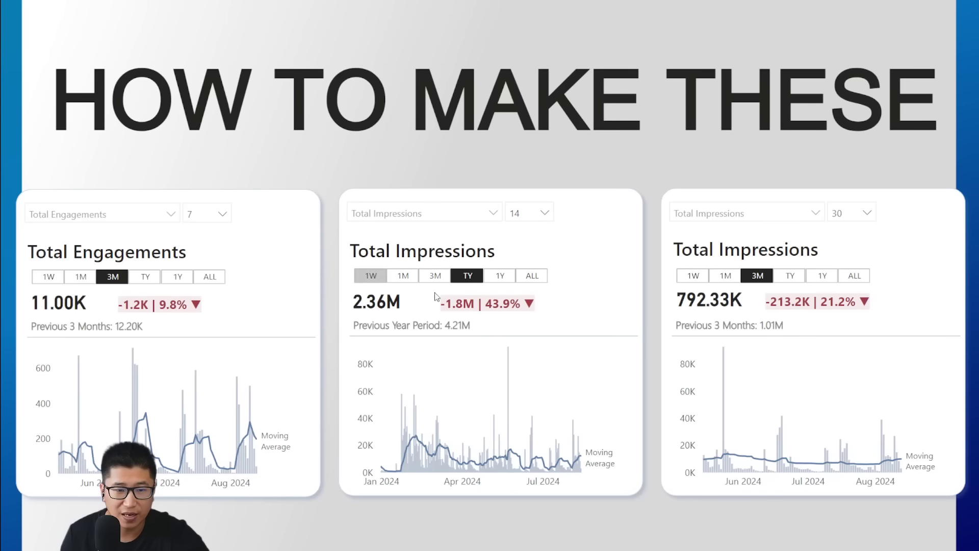
Step: In the finished KPI Card Video report, compare the middle card's delta and previous-period text at 1W, 1M and 3M, ending on 1M
{"action": "left_click", "coordinate": [370, 275]}
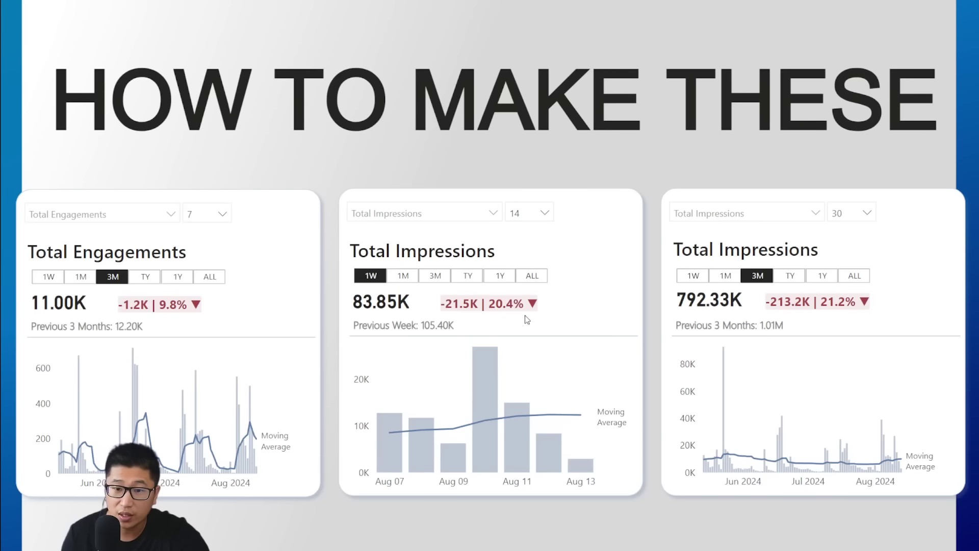
{"action": "left_click", "coordinate": [408, 280]}
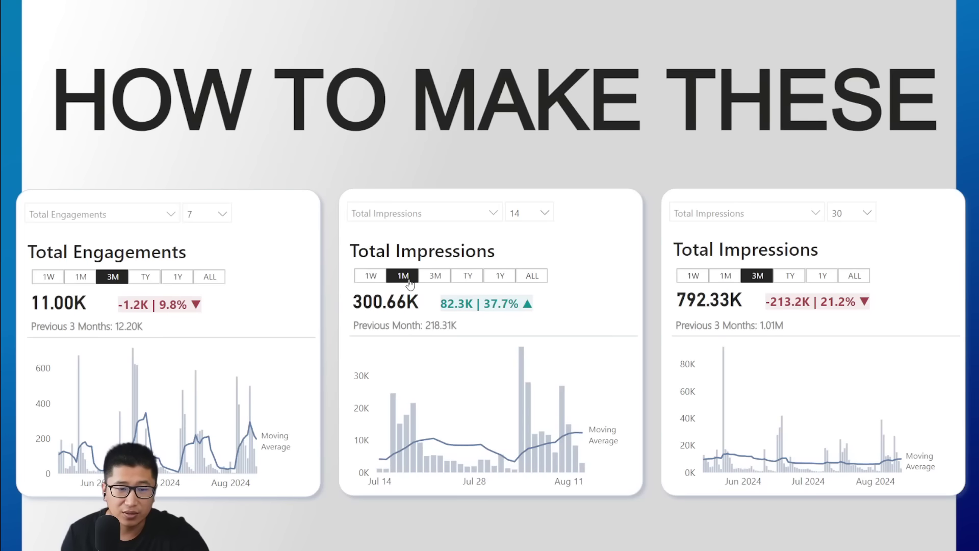
{"action": "left_click", "coordinate": [434, 280]}
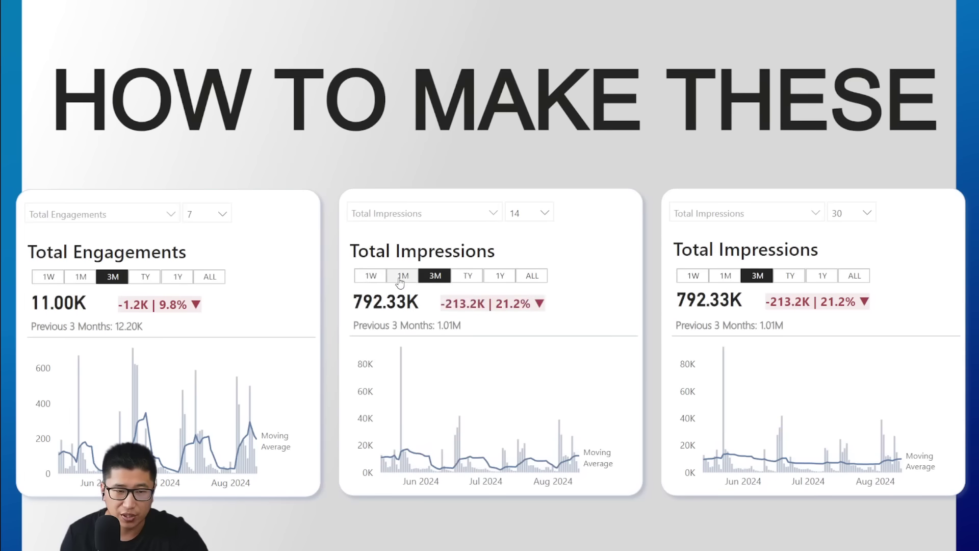
{"action": "left_click", "coordinate": [408, 280]}
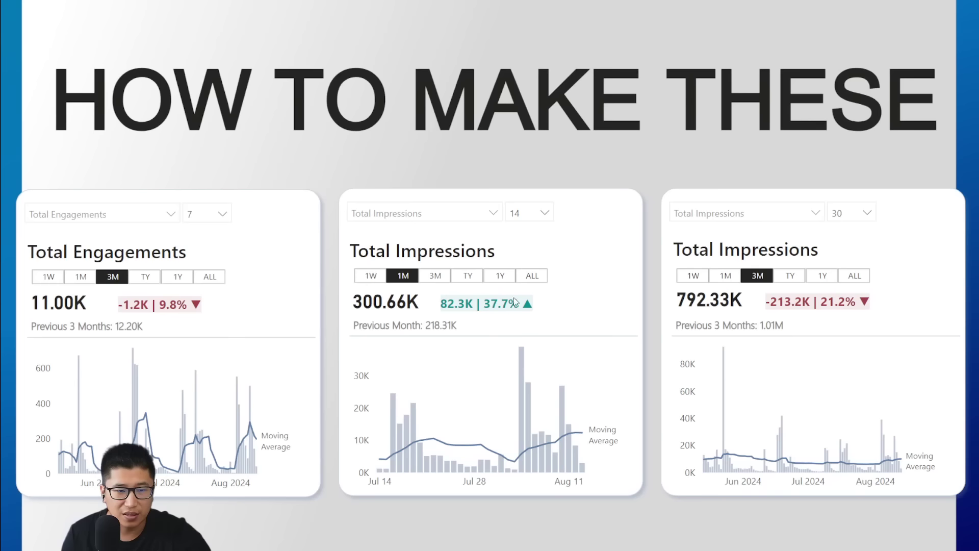
Step: Compare the middle card's values for Total Engagements and New Followers, ending on Total Engagements
{"action": "left_click", "coordinate": [438, 212]}
{"action": "left_click", "coordinate": [407, 250]}
{"action": "left_click", "coordinate": [452, 213]}
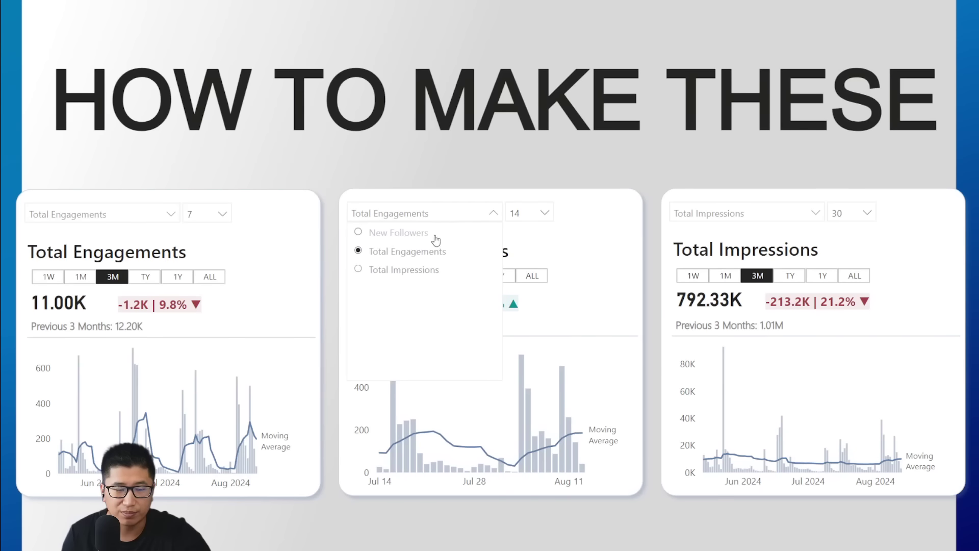
{"action": "left_click", "coordinate": [423, 233]}
{"action": "left_click", "coordinate": [422, 213]}
{"action": "left_click", "coordinate": [409, 251]}
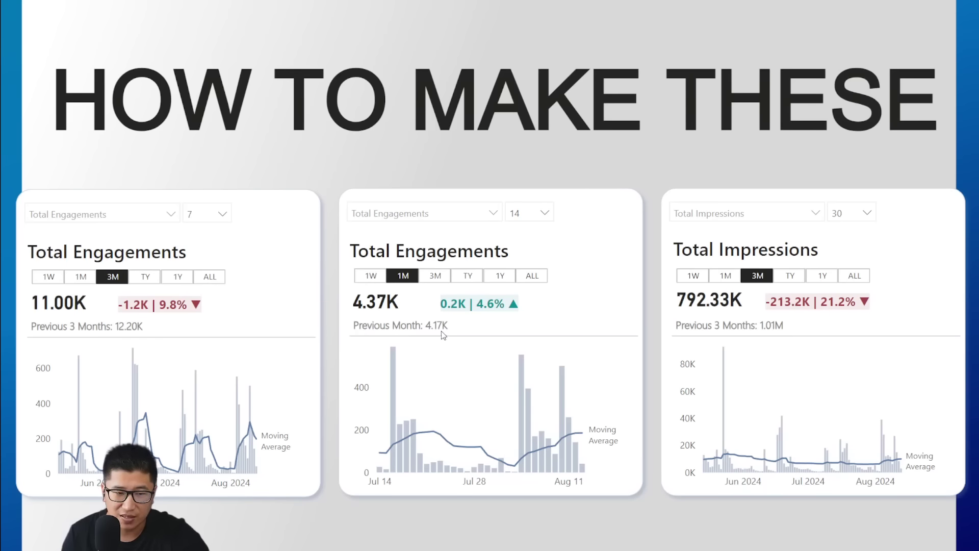
Step: Check the middle card's engagements at 1W, 1M and 3M, and set it to 1W with Total Impressions
{"action": "left_click", "coordinate": [377, 281]}
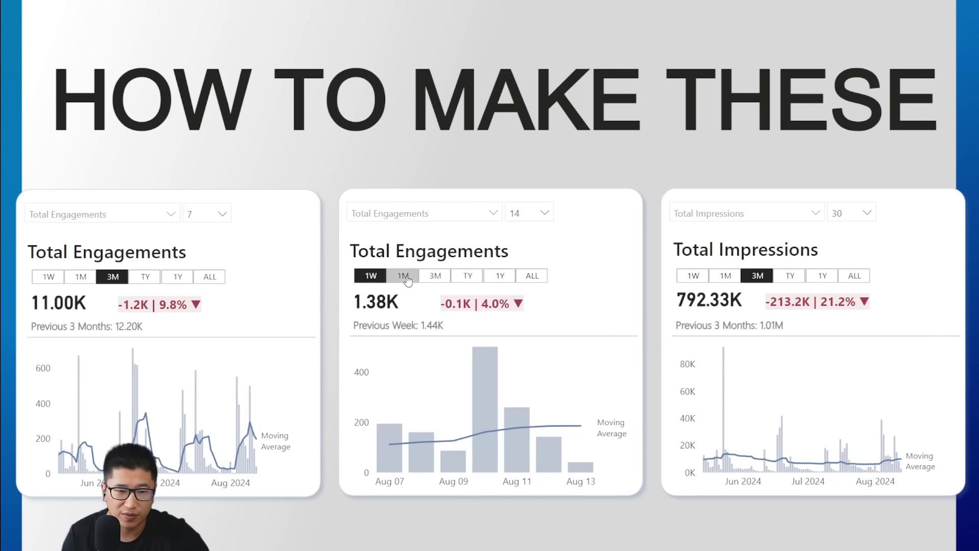
{"action": "left_click", "coordinate": [403, 278]}
{"action": "left_click", "coordinate": [436, 278]}
{"action": "left_click", "coordinate": [380, 281]}
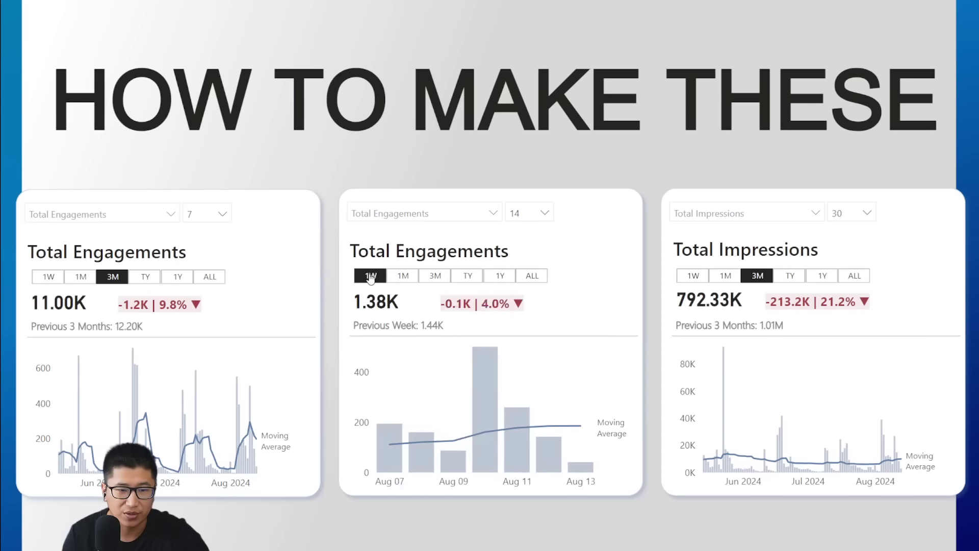
{"action": "left_click", "coordinate": [429, 217]}
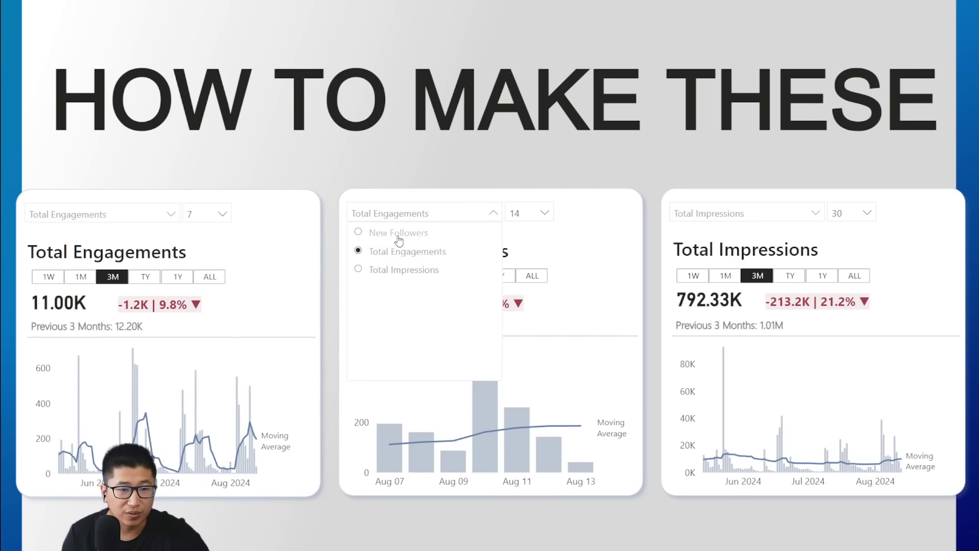
{"action": "left_click", "coordinate": [404, 269]}
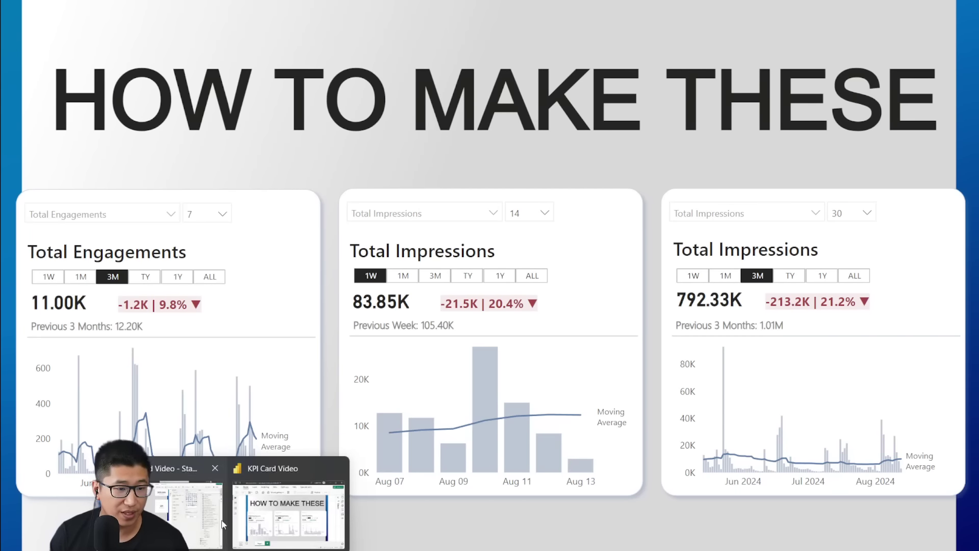
Step: Switch back to the starter report and examine the 3_Selected Min Date Past Period formula with its text enlarged
{"action": "key", "text": "alt+Tab"}
{"action": "left_click", "coordinate": [341, 287]}
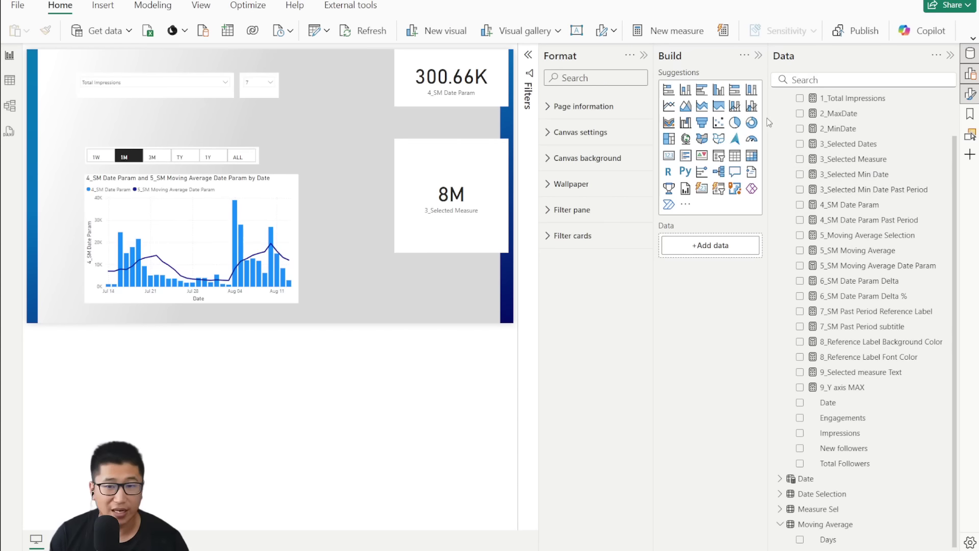
{"action": "left_click", "coordinate": [855, 191]}
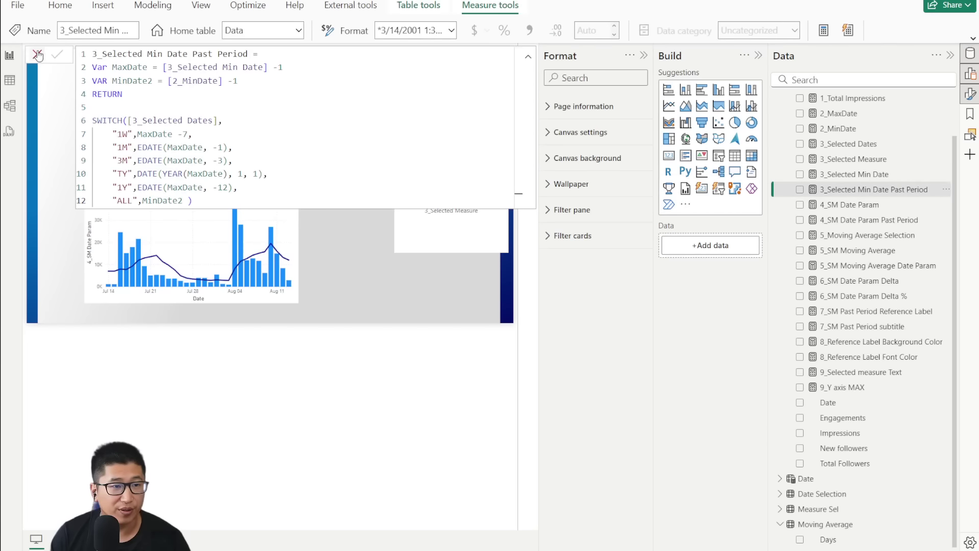
{"action": "left_click", "coordinate": [284, 123]}
{"action": "scroll", "coordinate": [336, 144], "scroll_direction": "up", "scroll_amount": 4, "text": "ctrl"}
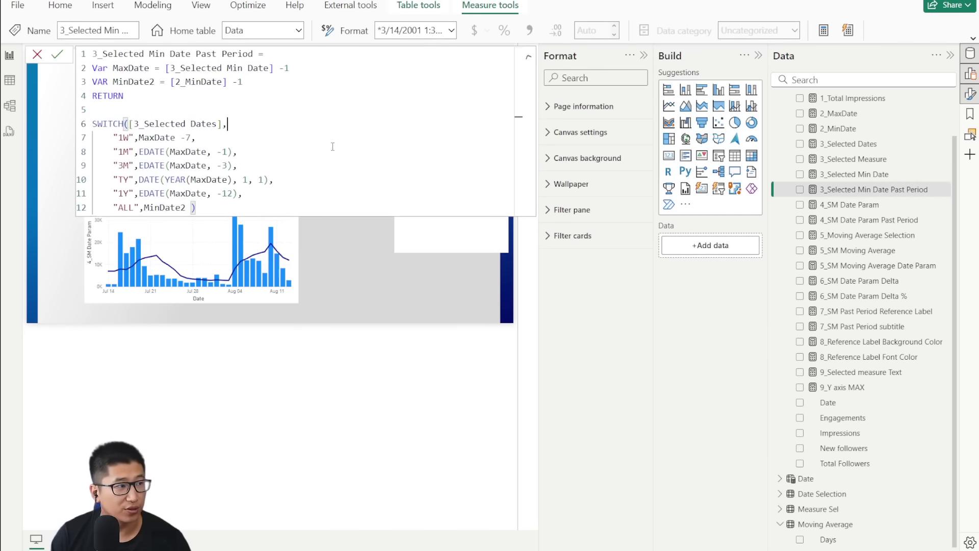
Step: Hide the Format and Build panes, close the formula without changes, and set the period slicer to 1W
{"action": "left_click", "coordinate": [644, 55]}
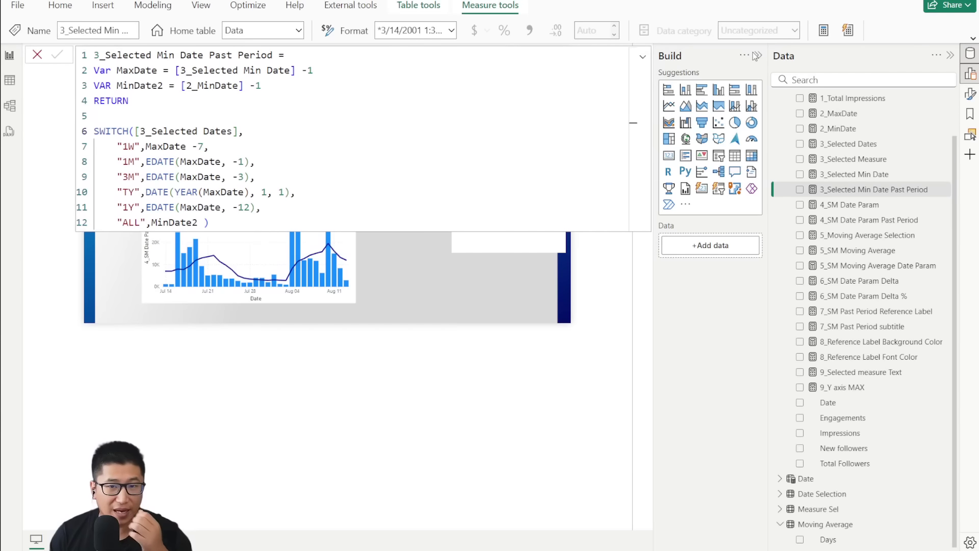
{"action": "left_click", "coordinate": [643, 55]}
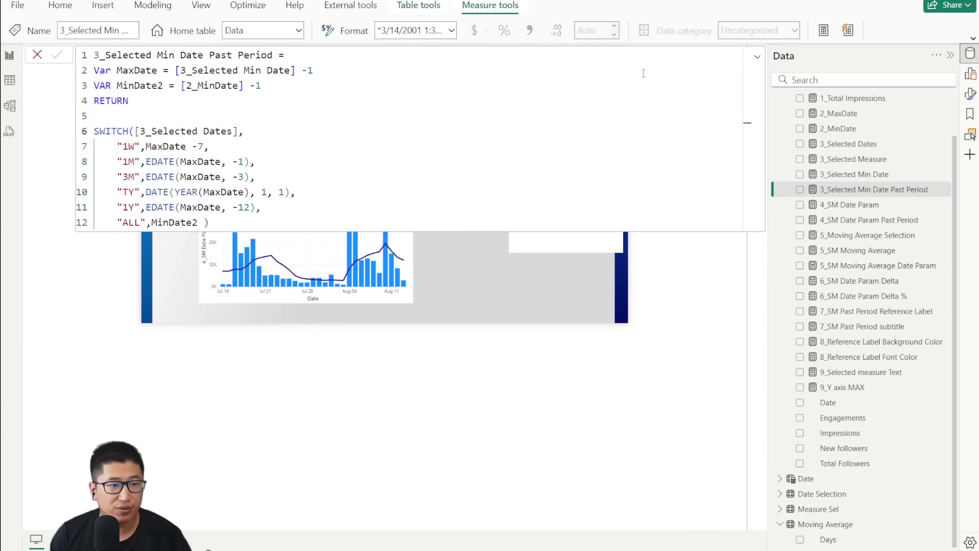
{"action": "left_click", "coordinate": [37, 55]}
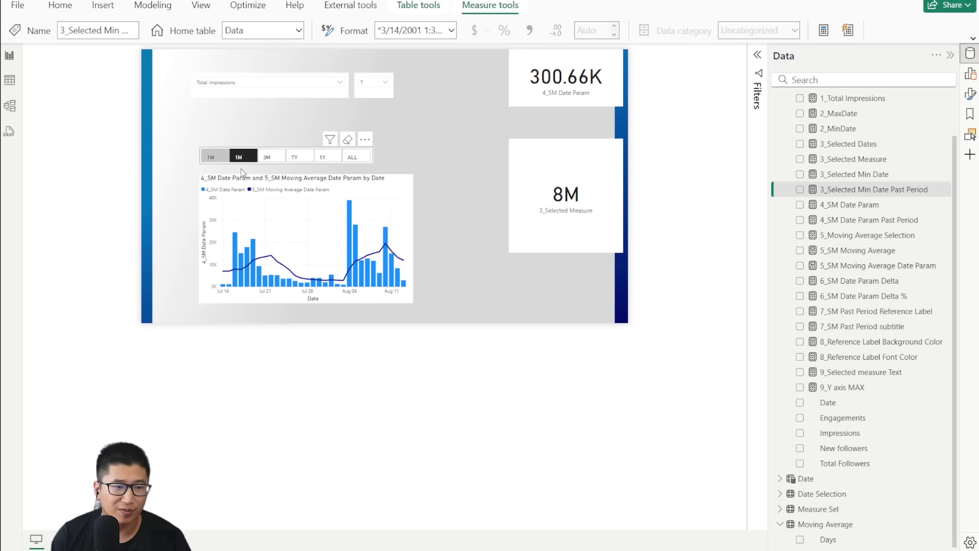
{"action": "left_click", "coordinate": [214, 157]}
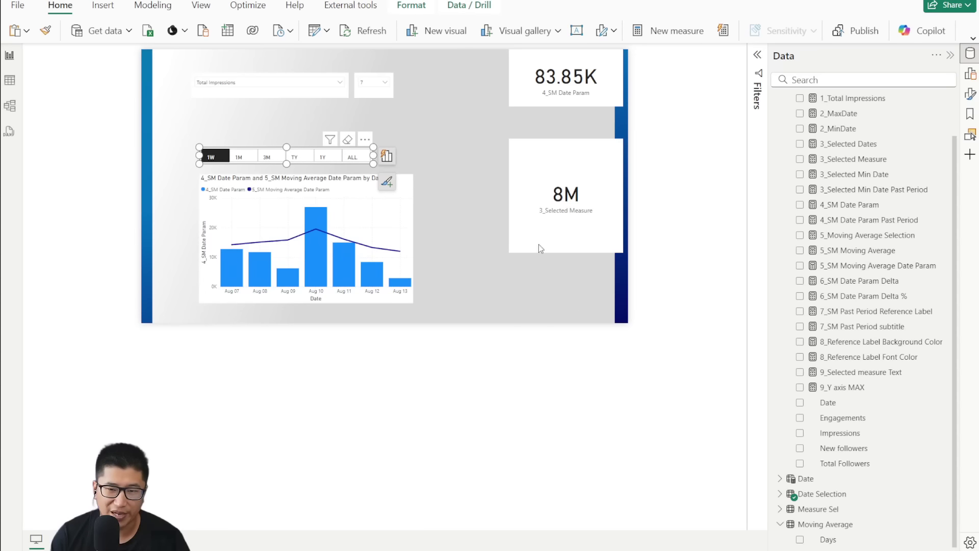
Step: Compare the MaxDate variable in 3_Selected Min Date Past Period with the one in 3_Selected Min Date
{"action": "left_click", "coordinate": [886, 195]}
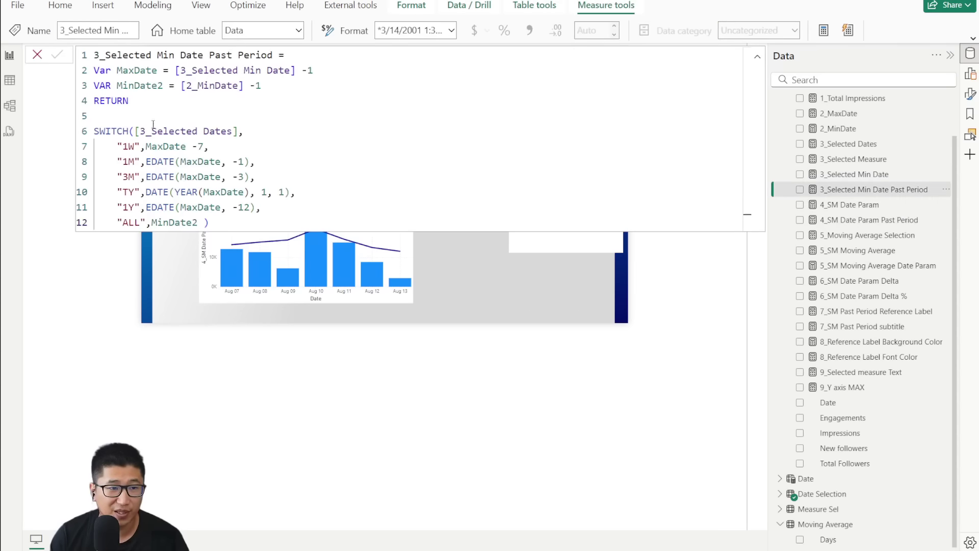
{"action": "left_click", "coordinate": [896, 175]}
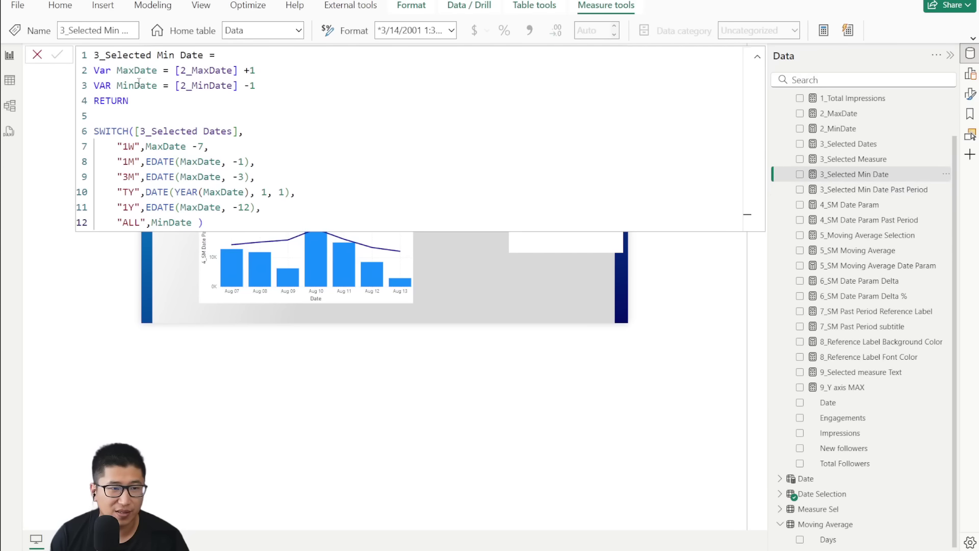
{"action": "left_click", "coordinate": [892, 194]}
{"action": "mouse_move", "coordinate": [331, 75]}
{"action": "left_mouse_down"}
{"action": "mouse_move", "coordinate": [302, 71]}
{"action": "mouse_move", "coordinate": [251, 88]}
{"action": "mouse_move", "coordinate": [316, 72]}
{"action": "left_mouse_up"}
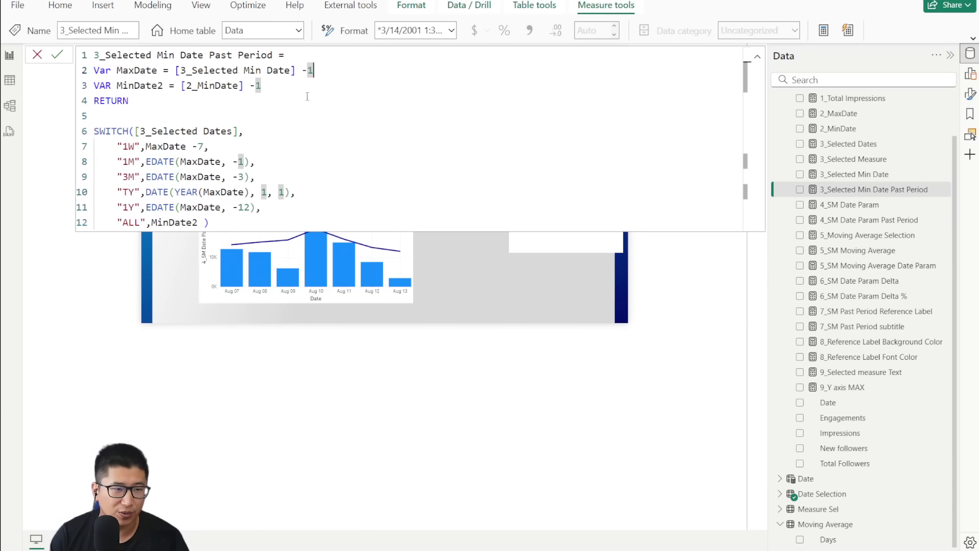
{"action": "double_click", "coordinate": [305, 96]}
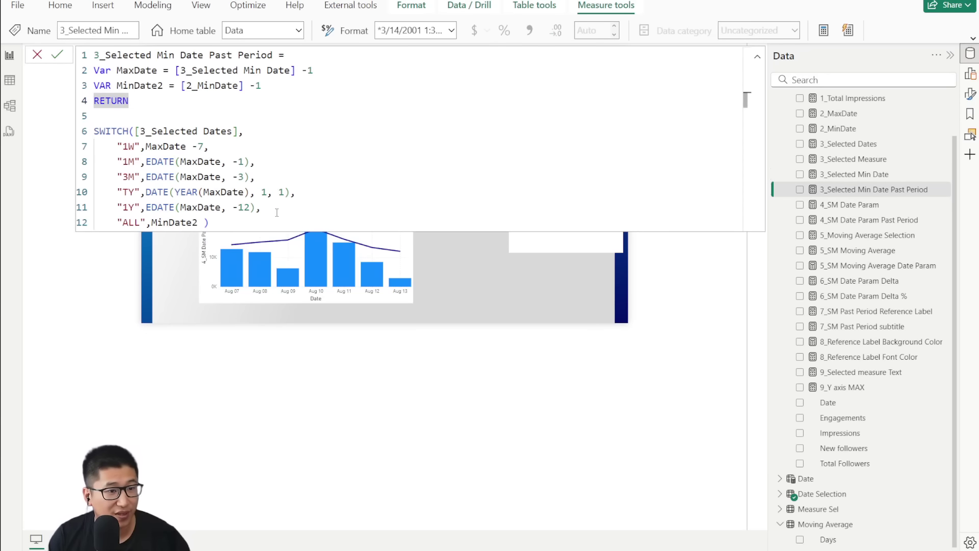
Step: Review the SWITCH branches of 3_Selected Min Date Past Period, including MaxDate -7 for 1W, and close the formula without changes
{"action": "left_click_drag", "start_coordinate": [209, 222], "coordinate": [247, 220]}
{"action": "left_click", "coordinate": [242, 161]}
{"action": "left_click", "coordinate": [246, 221]}
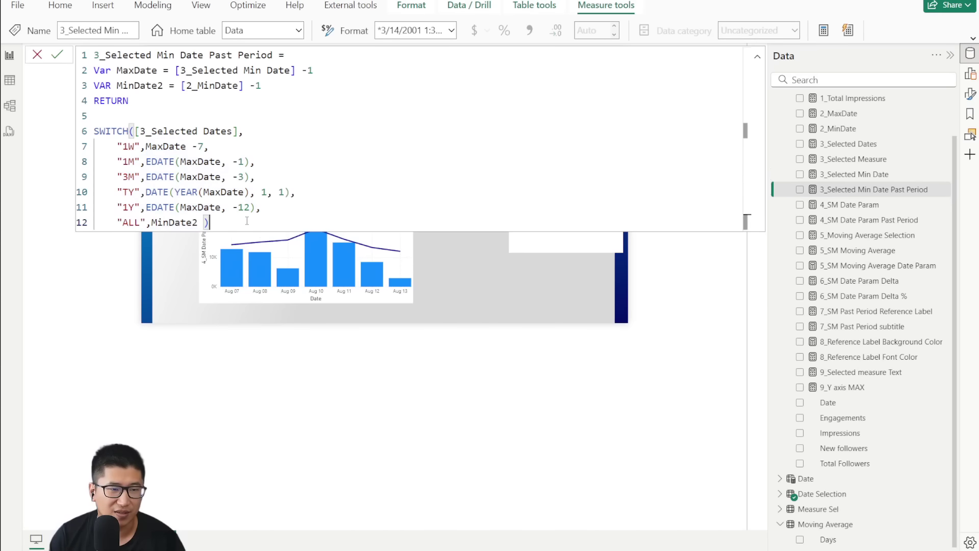
{"action": "double_click", "coordinate": [153, 148]}
{"action": "left_click_drag", "start_coordinate": [203, 147], "coordinate": [193, 147]}
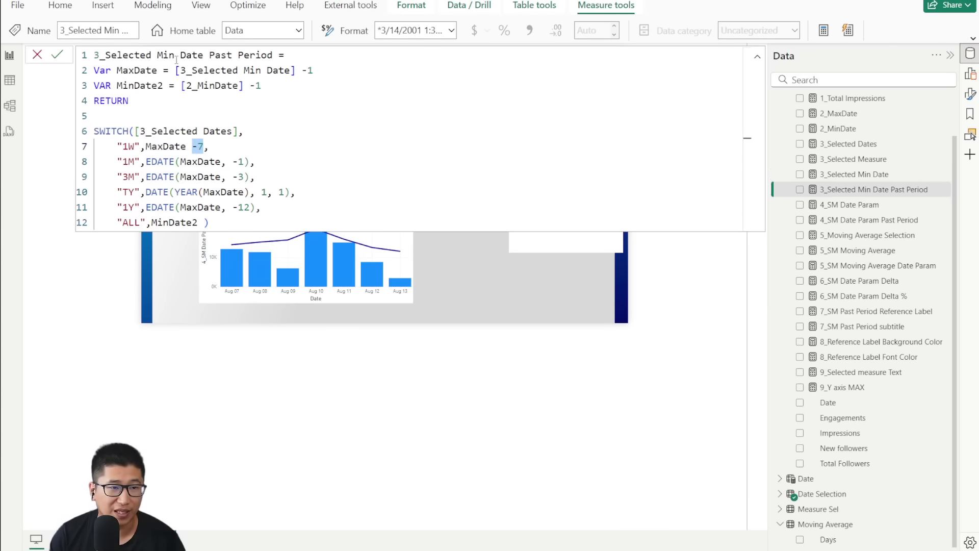
{"action": "left_click_drag", "start_coordinate": [175, 70], "coordinate": [296, 70]}
{"action": "left_click", "coordinate": [298, 101]}
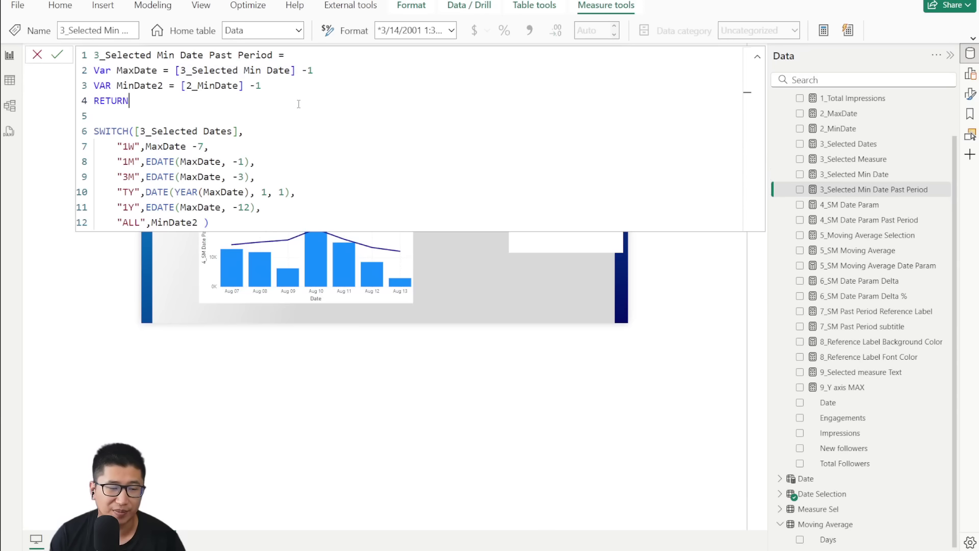
{"action": "left_click", "coordinate": [38, 54]}
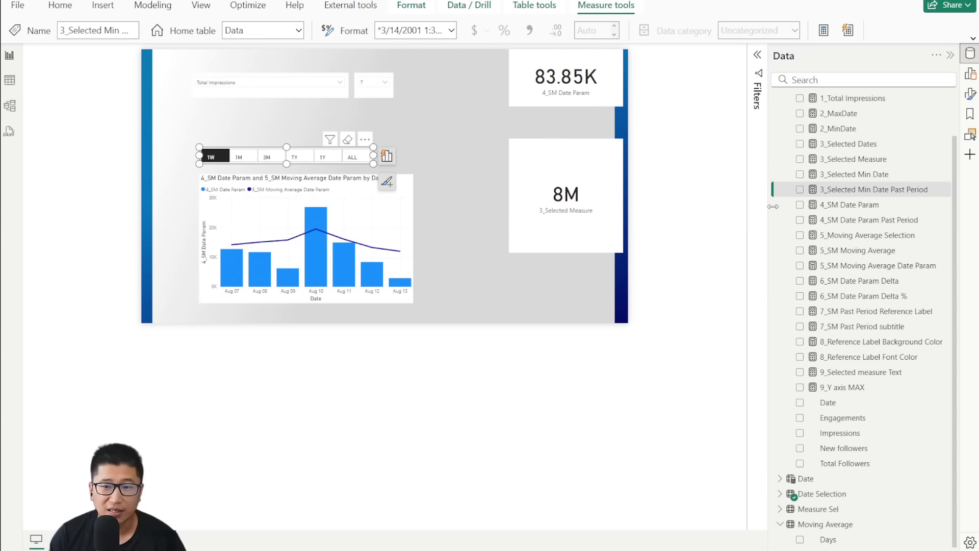
Step: Review how 4_SM Date Param filters between [3_Selected Min Date] and [2_MaxDate], and close the formula without changes
{"action": "left_click", "coordinate": [856, 191]}
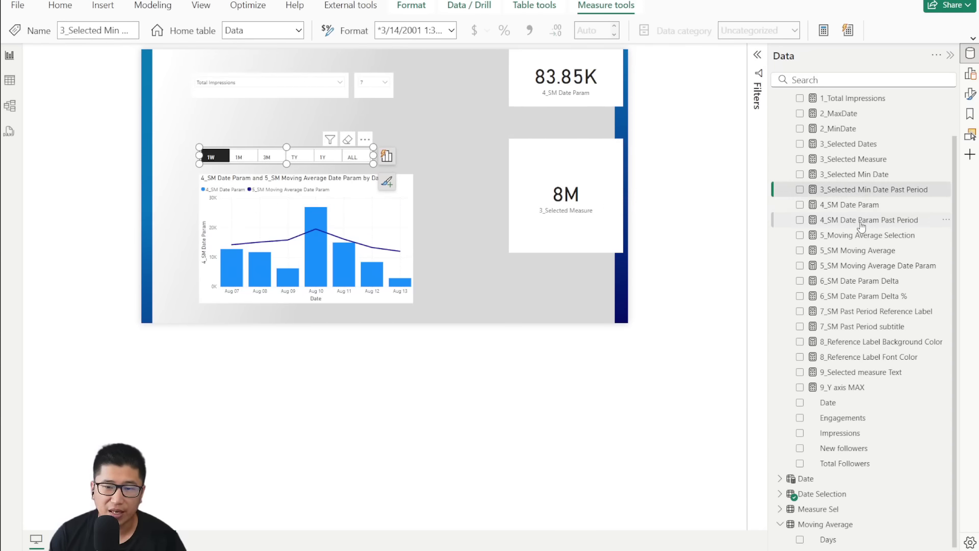
{"action": "left_click", "coordinate": [859, 206]}
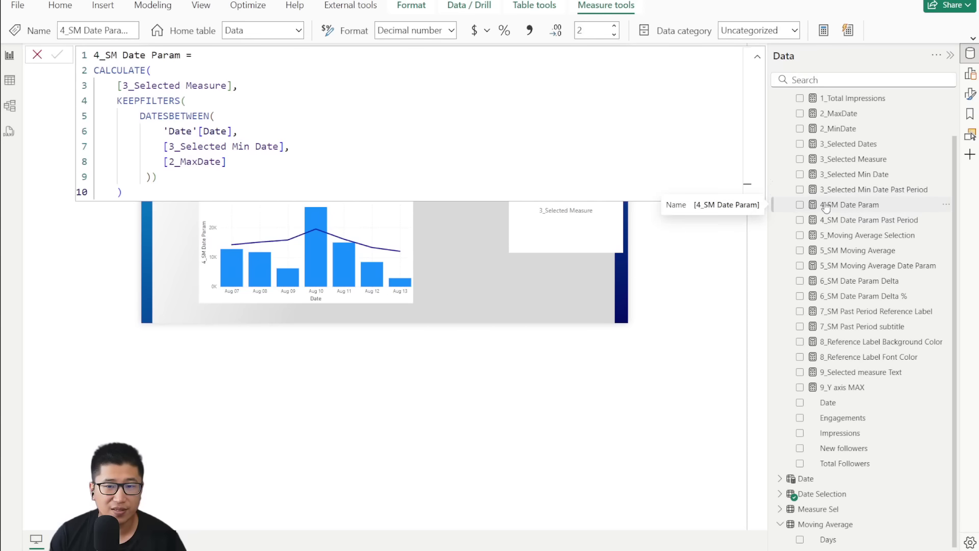
{"action": "left_click", "coordinate": [37, 54]}
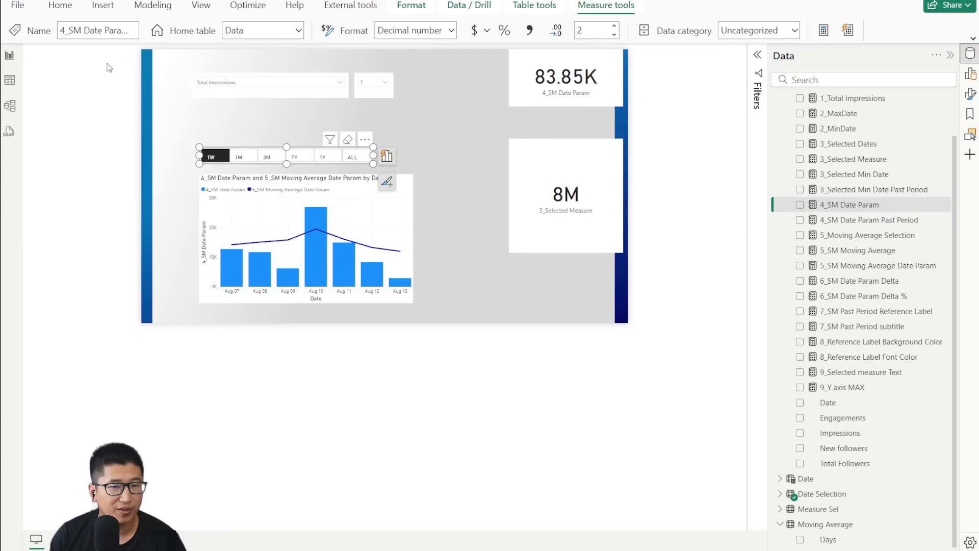
Step: Move the 4_SM Date Param card toward the page's center and place a card for 4_SM Date Param Past Period beside it
{"action": "left_click_drag", "start_coordinate": [563, 86], "coordinate": [457, 99]}
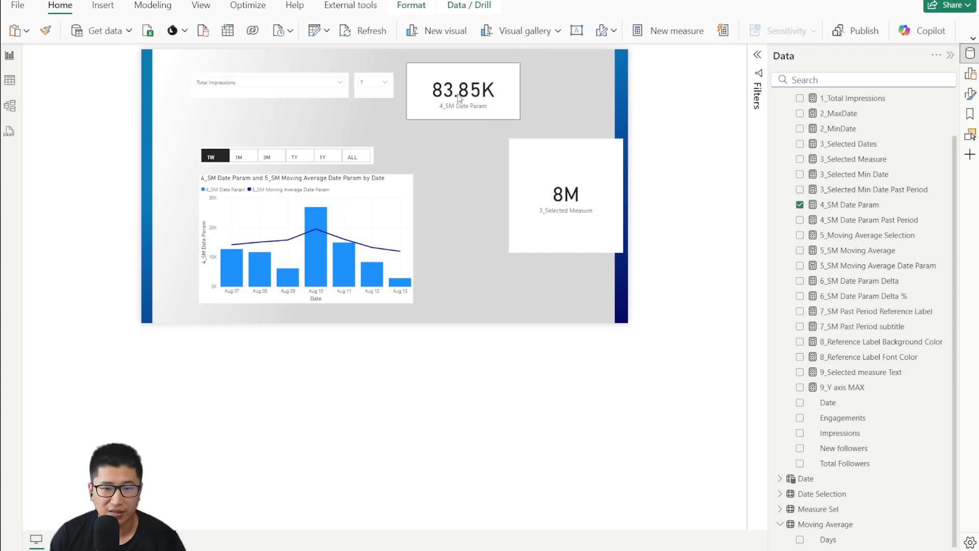
{"action": "left_click_drag", "start_coordinate": [873, 219], "coordinate": [578, 96]}
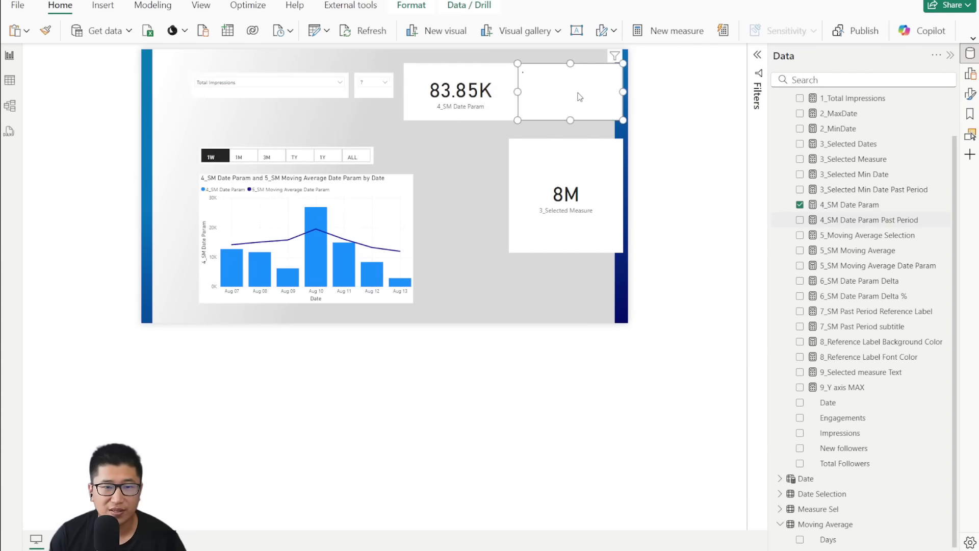
{"action": "left_click", "coordinate": [891, 236]}
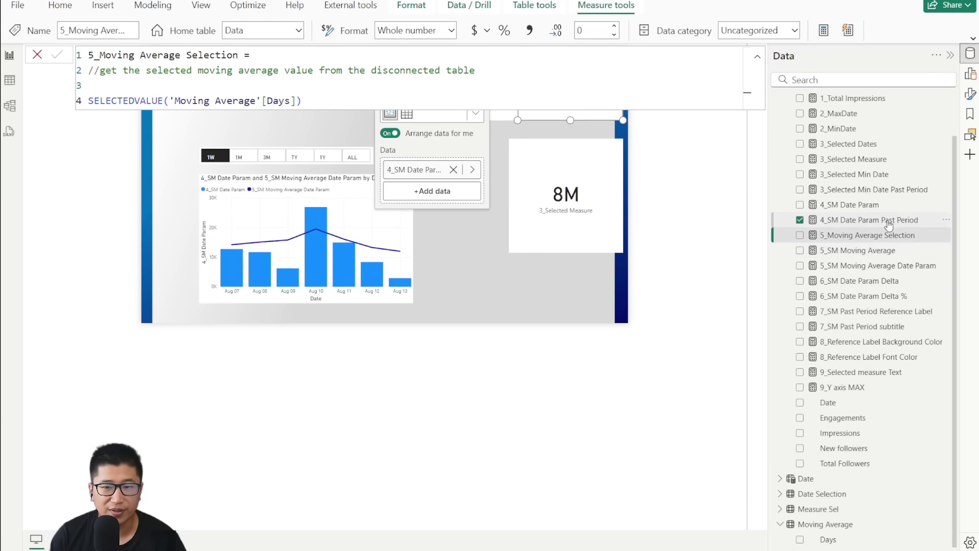
Step: Review how 4_SM Date Param Past Period filters between [3_Selected Min Date Past Period] and [3_Selected Min Date], and close the formula without changes
{"action": "left_click", "coordinate": [883, 220]}
{"action": "left_click", "coordinate": [330, 147]}
{"action": "left_click_drag", "start_coordinate": [284, 162], "coordinate": [164, 161]}
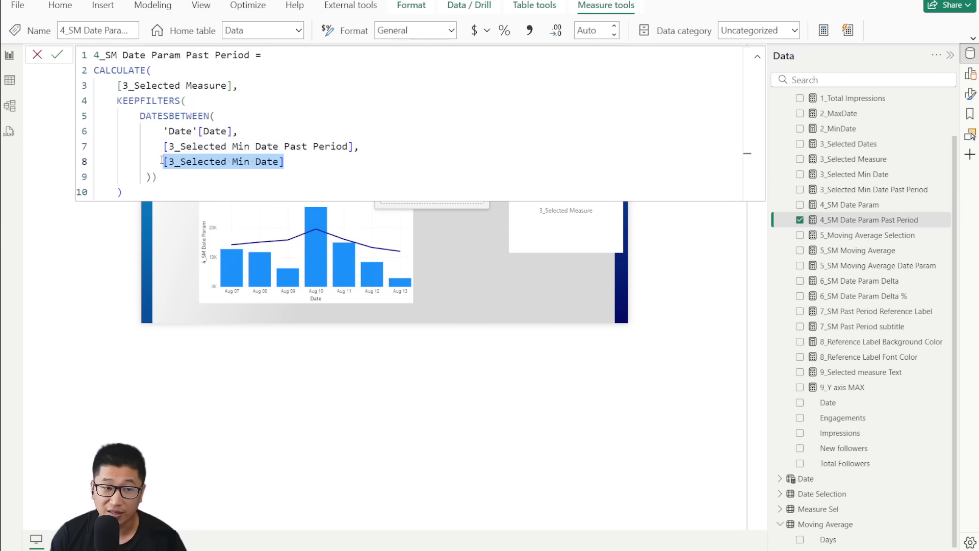
{"action": "left_click_drag", "start_coordinate": [370, 148], "coordinate": [163, 146]}
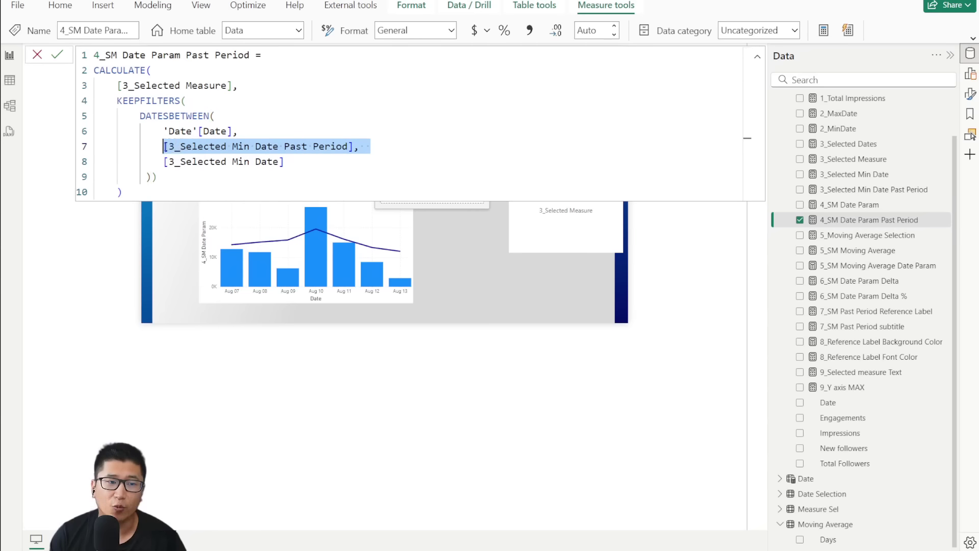
{"action": "left_click", "coordinate": [37, 54]}
{"action": "left_click", "coordinate": [502, 127]}
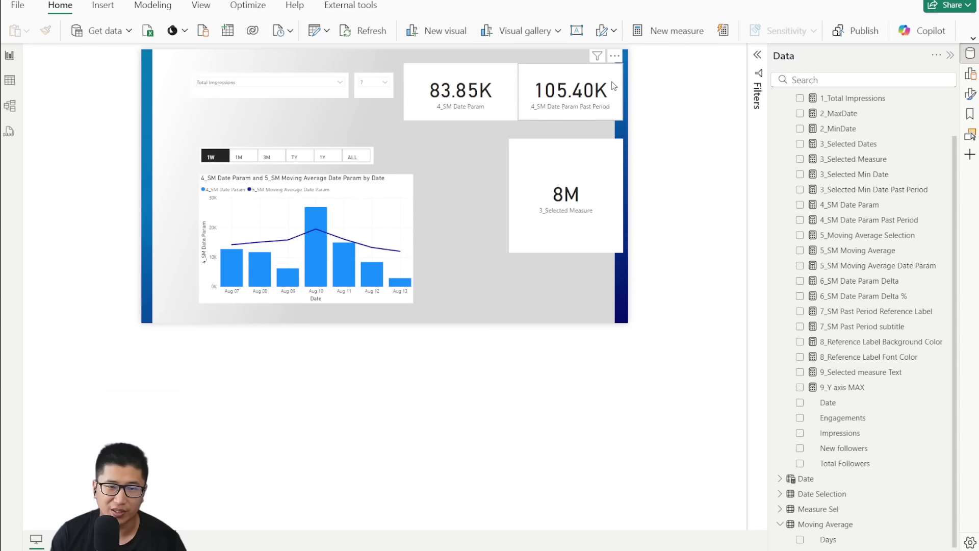
Step: Check the 6_SM Date Param Delta formula and add a card for that measure below the 4_SM Date Param card
{"action": "left_click", "coordinate": [869, 280]}
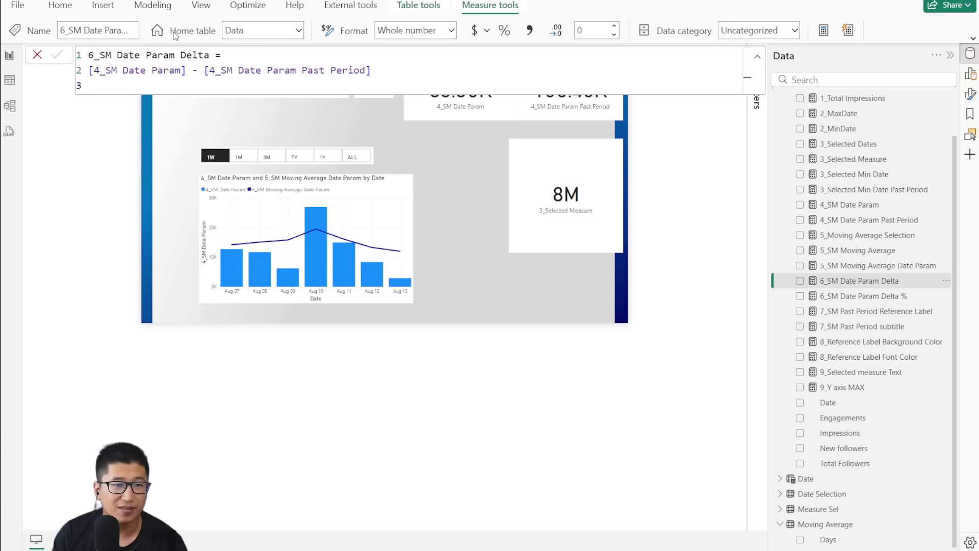
{"action": "left_click", "coordinate": [488, 259]}
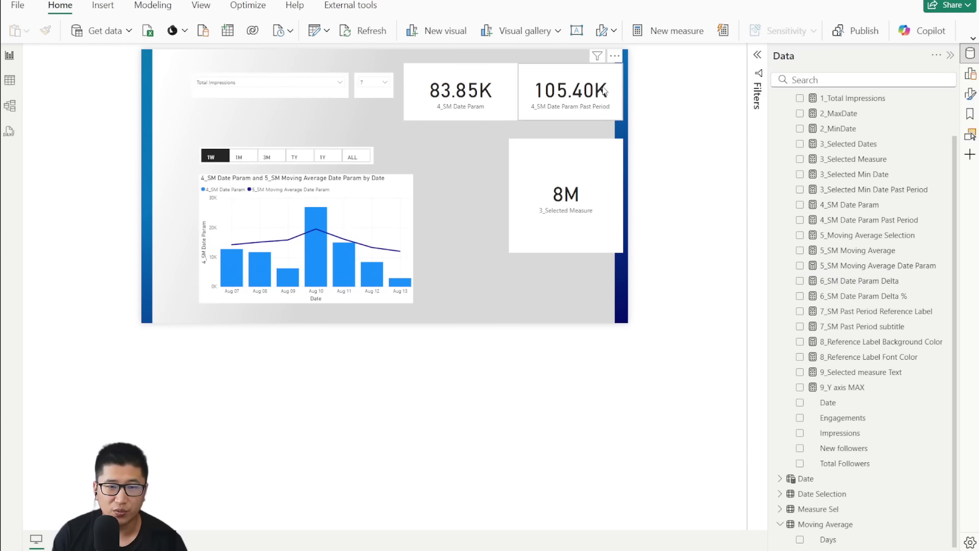
{"action": "left_click_drag", "start_coordinate": [888, 280], "coordinate": [482, 160]}
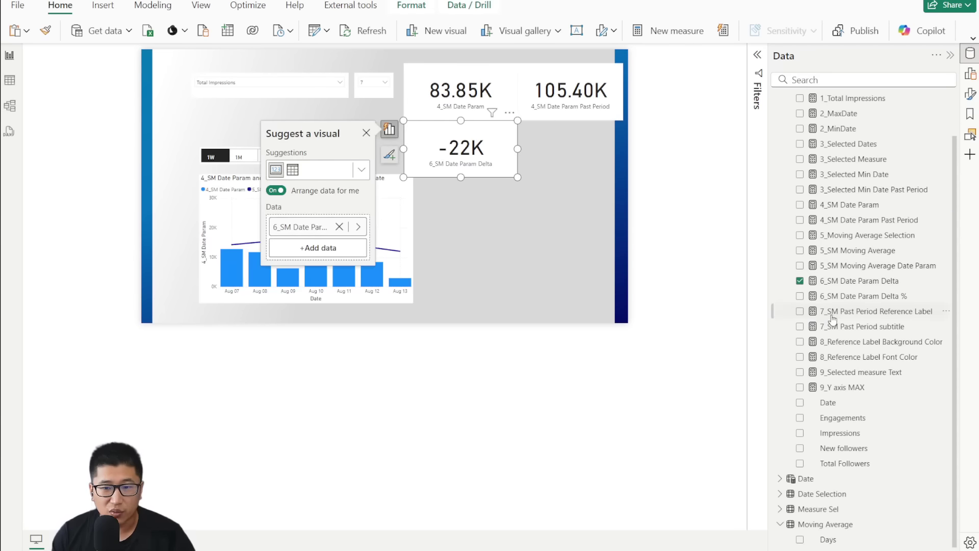
Step: Add a card for 6_SM Date Param Delta % beside the delta card and format the measure as a percentage
{"action": "left_click", "coordinate": [853, 298]}
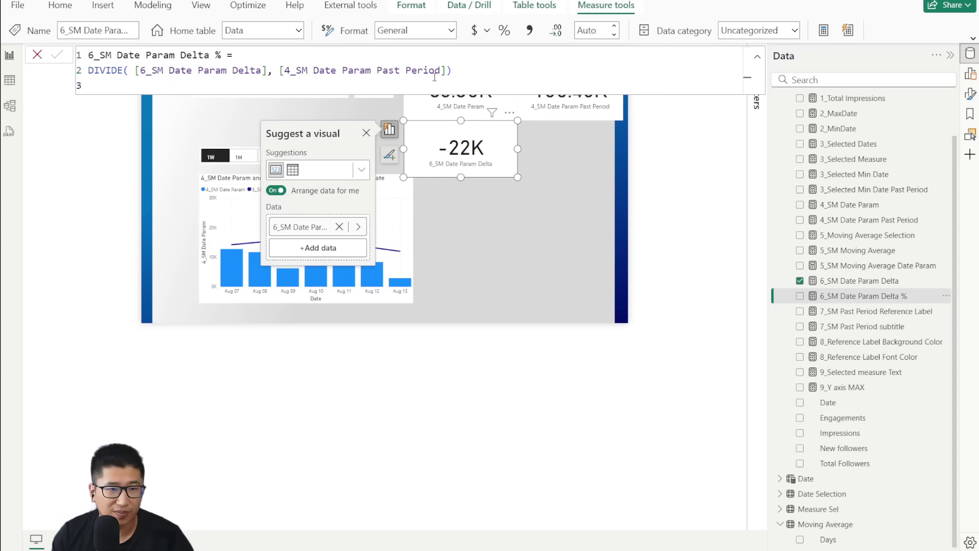
{"action": "left_click_drag", "start_coordinate": [892, 298], "coordinate": [574, 189]}
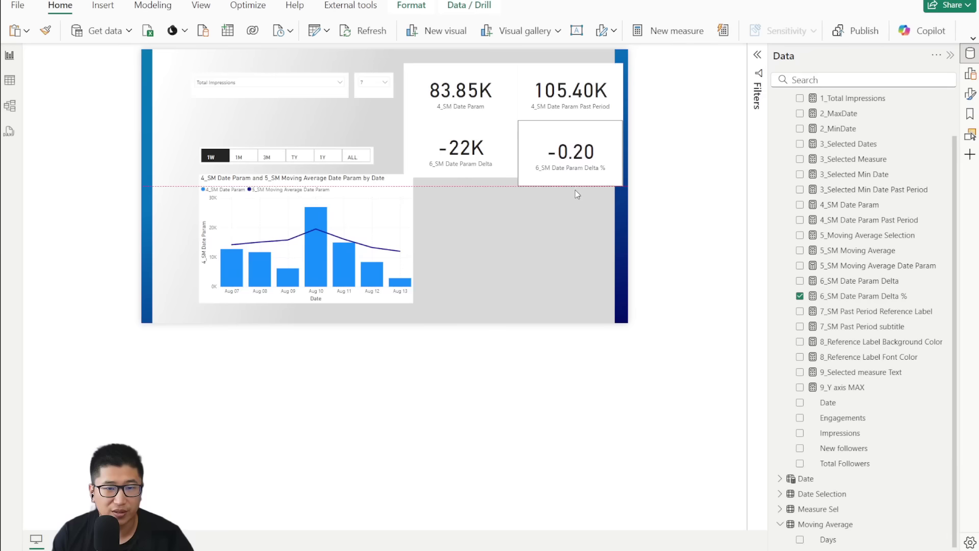
{"action": "left_click", "coordinate": [505, 30]}
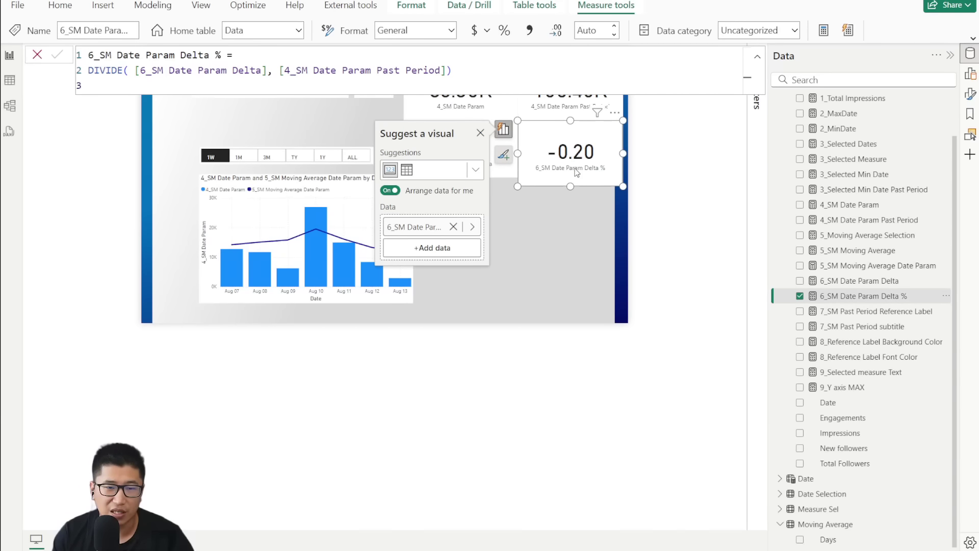
{"action": "left_click_drag", "start_coordinate": [571, 191], "coordinate": [571, 178]}
{"action": "left_click", "coordinate": [525, 213]}
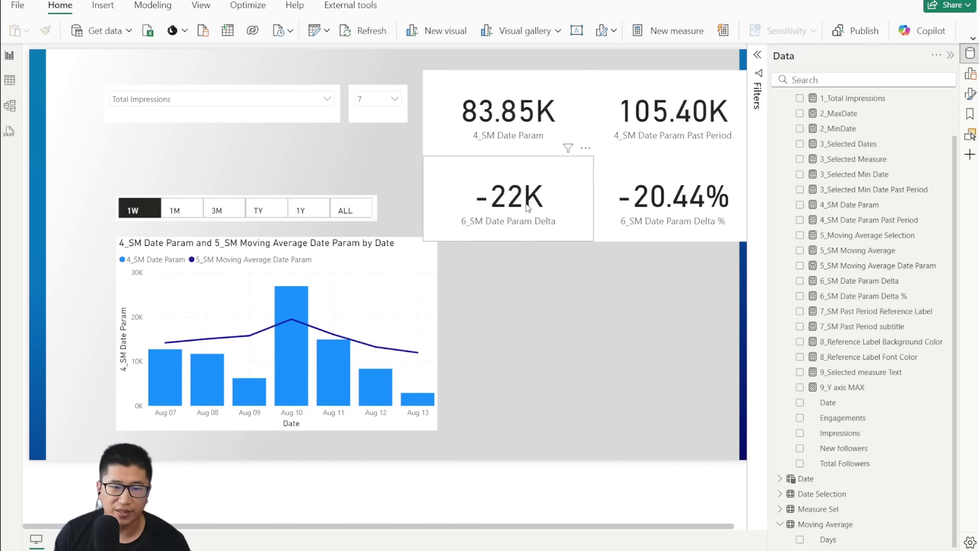
Step: Set the 6_SM Date Param Delta measure to 1 decimal place
{"action": "left_click", "coordinate": [531, 204]}
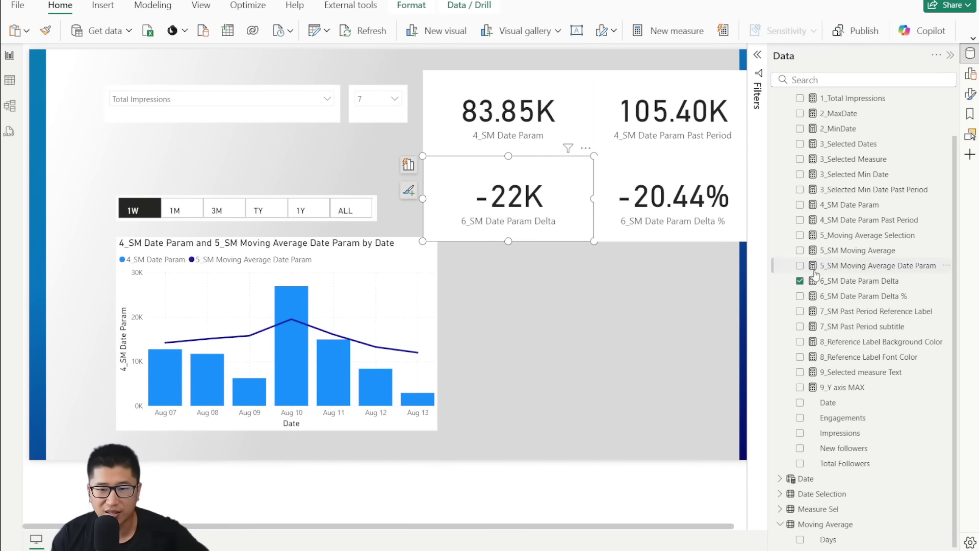
{"action": "left_click", "coordinate": [837, 280]}
{"action": "left_click", "coordinate": [615, 26]}
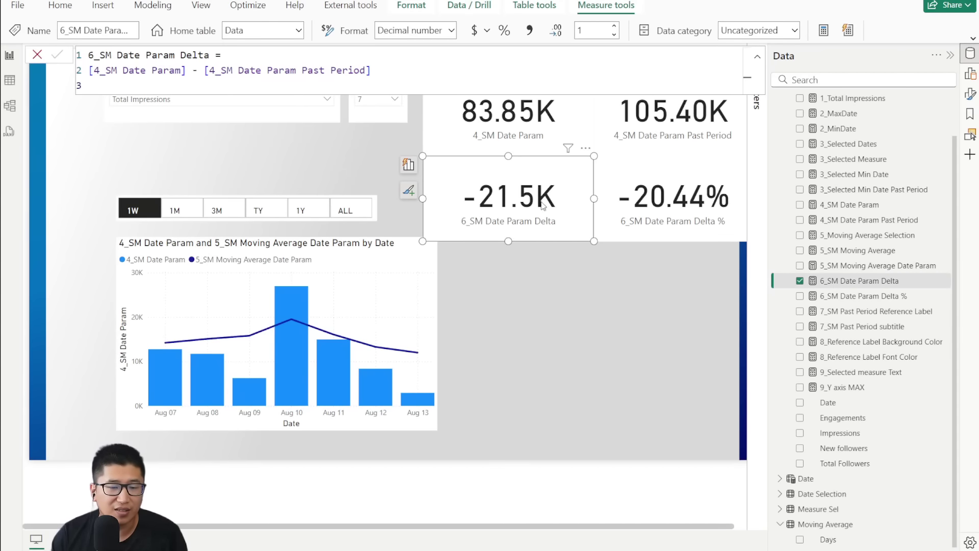
{"action": "left_click", "coordinate": [669, 366]}
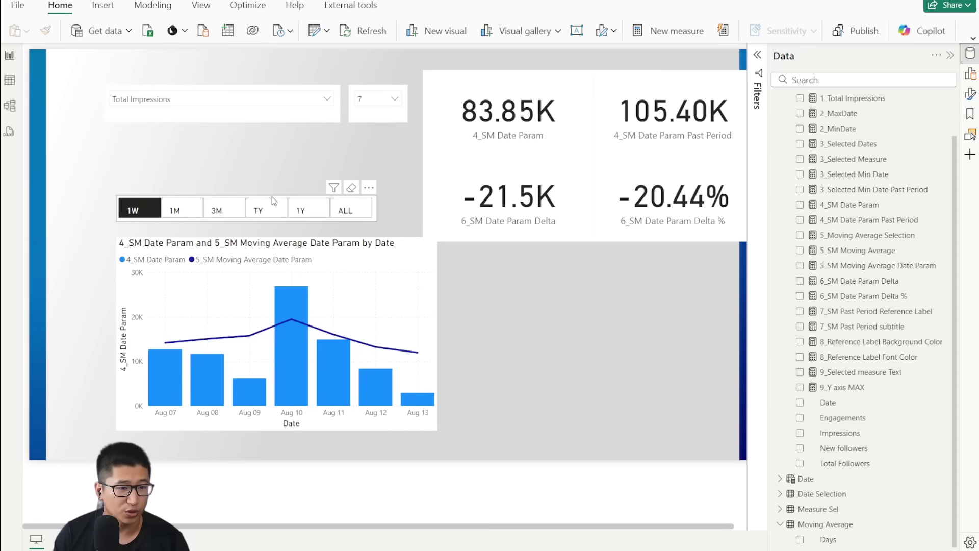
Step: Delete the four measure cards and add a Card (new) visual for 4_SM Date Param below the measure slicer
{"action": "left_click_drag", "start_coordinate": [401, 54], "coordinate": [749, 270]}
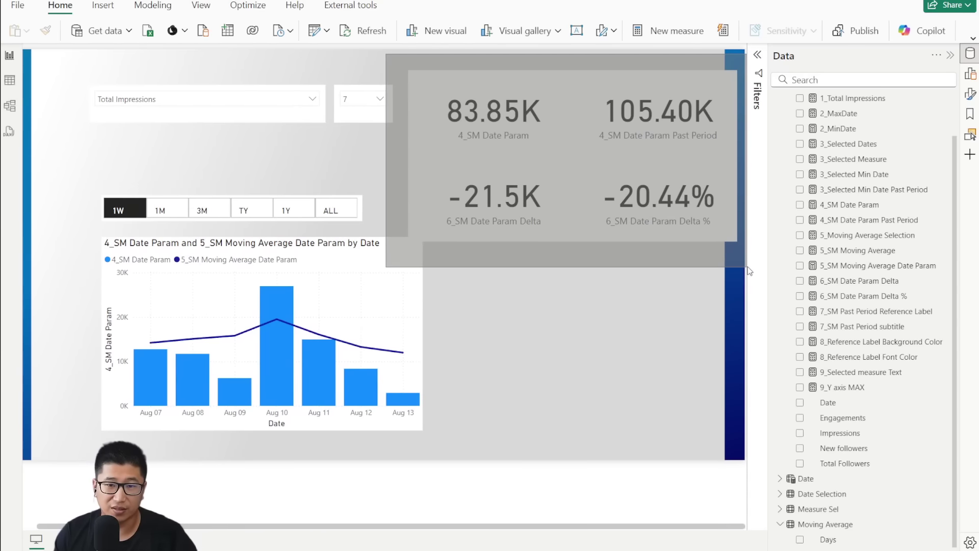
{"action": "key", "text": "Delete"}
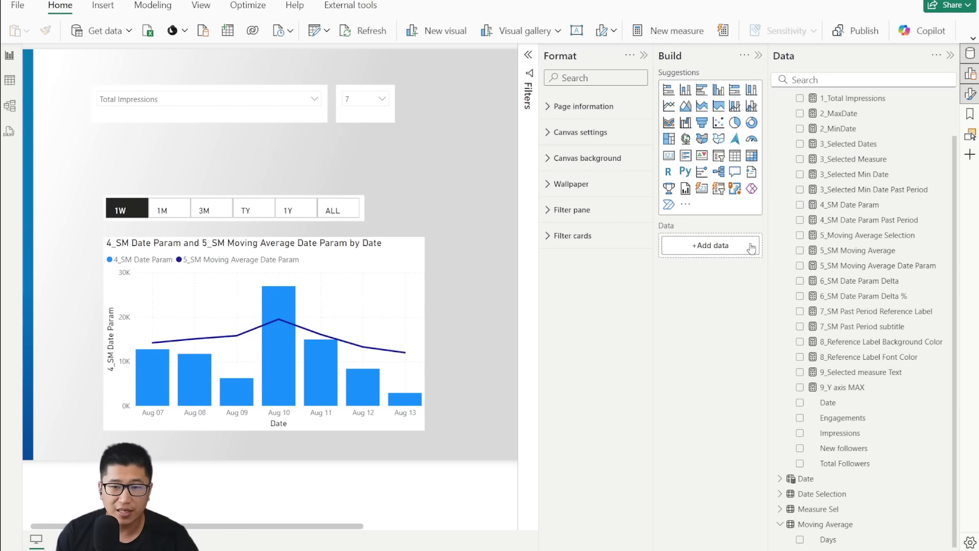
{"action": "left_click_drag", "start_coordinate": [846, 204], "coordinate": [214, 163]}
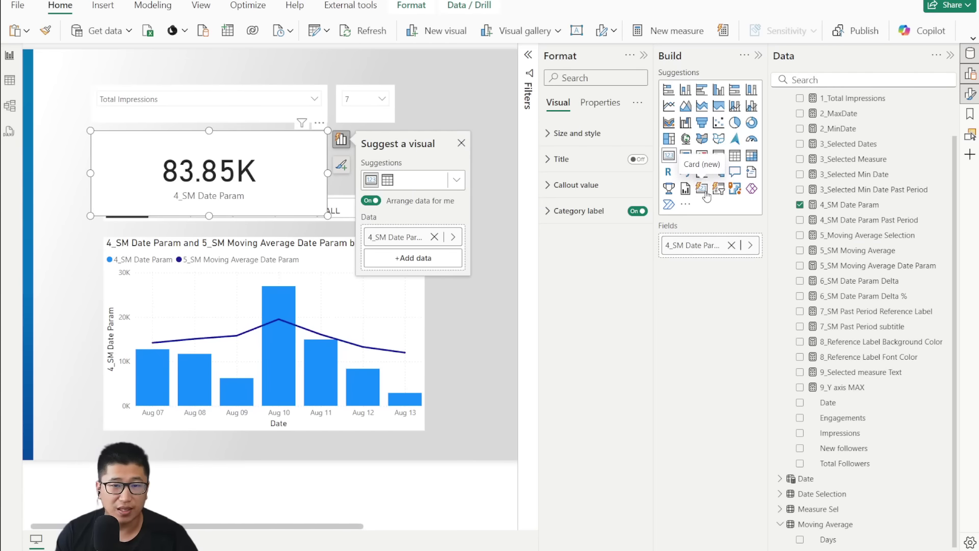
{"action": "left_click", "coordinate": [706, 194]}
{"action": "left_click_drag", "start_coordinate": [231, 213], "coordinate": [230, 182]}
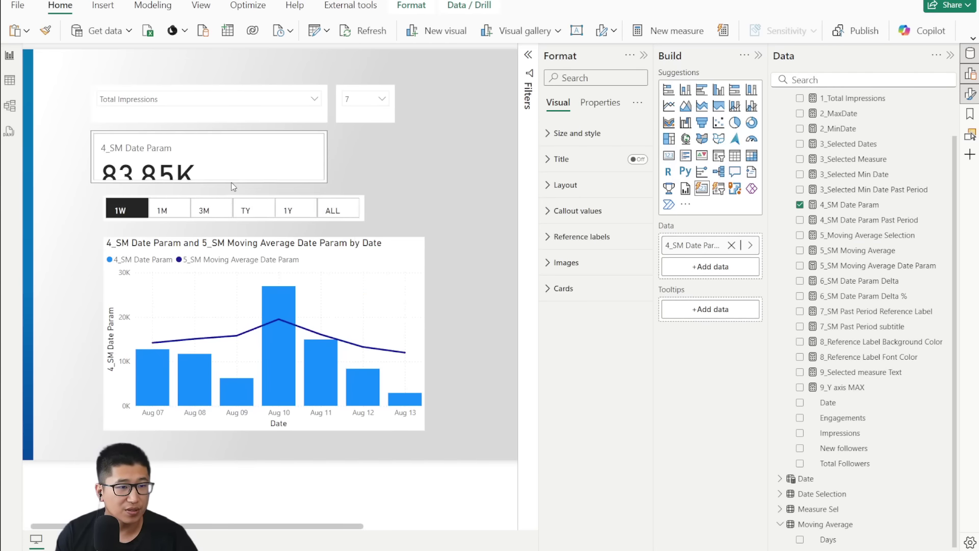
Step: Move the period slicer and combo chart down together, and shrink the chart toward its lower-left corner
{"action": "left_click", "coordinate": [247, 197]}
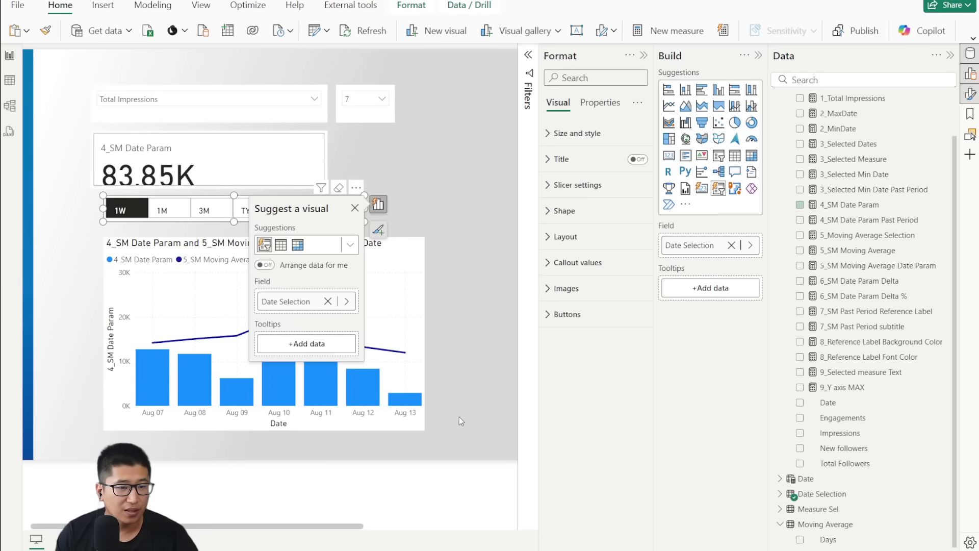
{"action": "left_click_drag", "start_coordinate": [454, 412], "coordinate": [81, 189]}
{"action": "left_click_drag", "start_coordinate": [340, 248], "coordinate": [333, 278]}
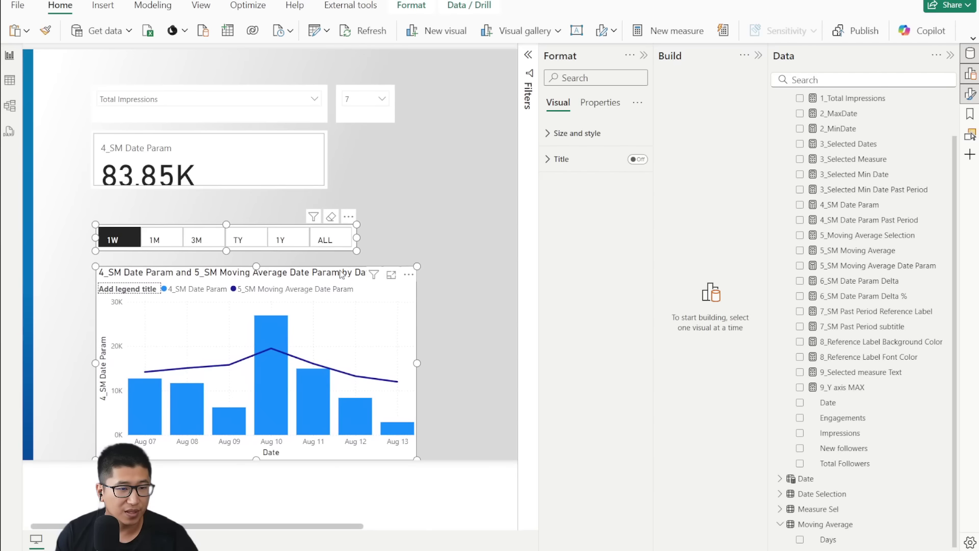
{"action": "left_click", "coordinate": [416, 279]}
{"action": "left_click", "coordinate": [398, 306]}
{"action": "left_click_drag", "start_coordinate": [416, 267], "coordinate": [292, 361]}
Step: Move the period slicer down to just above the chart and shift the measure and moving-average slicers up the page
{"action": "left_click", "coordinate": [229, 228]}
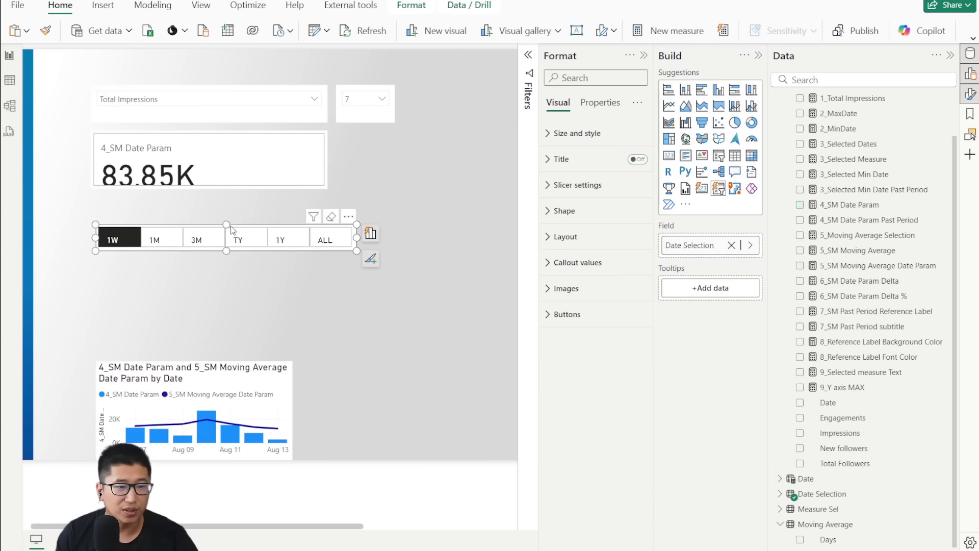
{"action": "left_click_drag", "start_coordinate": [232, 231], "coordinate": [209, 320]}
{"action": "left_click_drag", "start_coordinate": [431, 133], "coordinate": [68, 65]}
Step: Enlarge the 4_SM Date Param card and turn on its title
{"action": "left_click", "coordinate": [164, 163]}
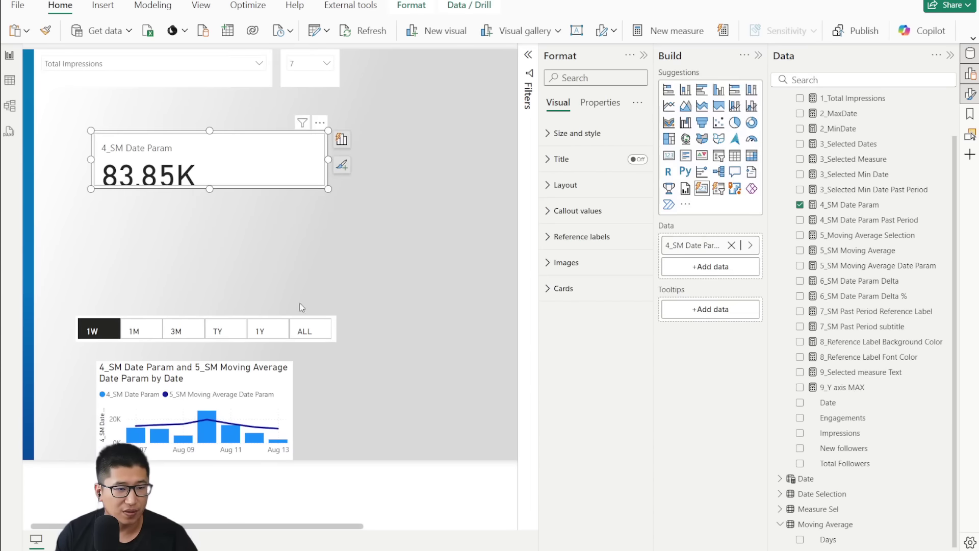
{"action": "scroll", "coordinate": [253, 186], "scroll_direction": "up", "scroll_amount": 2}
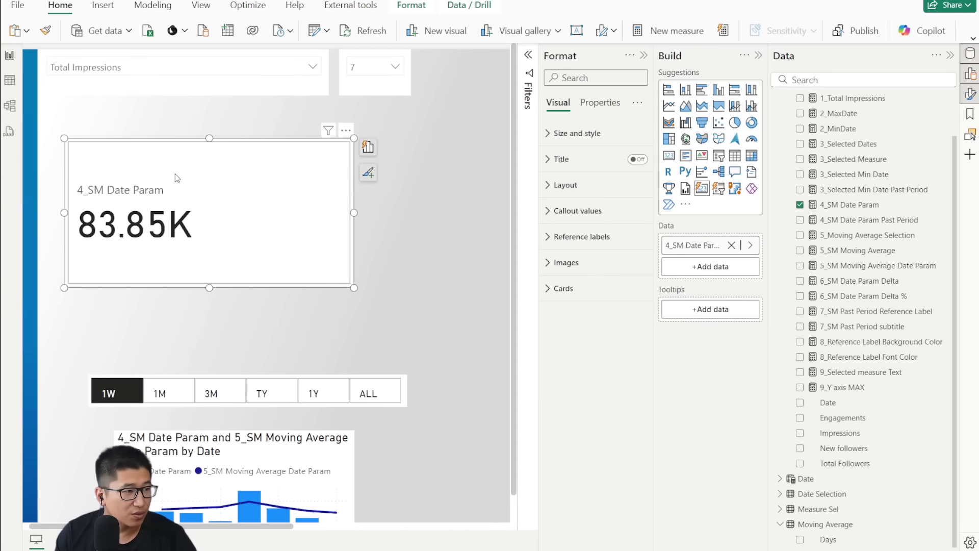
{"action": "left_click", "coordinate": [637, 160]}
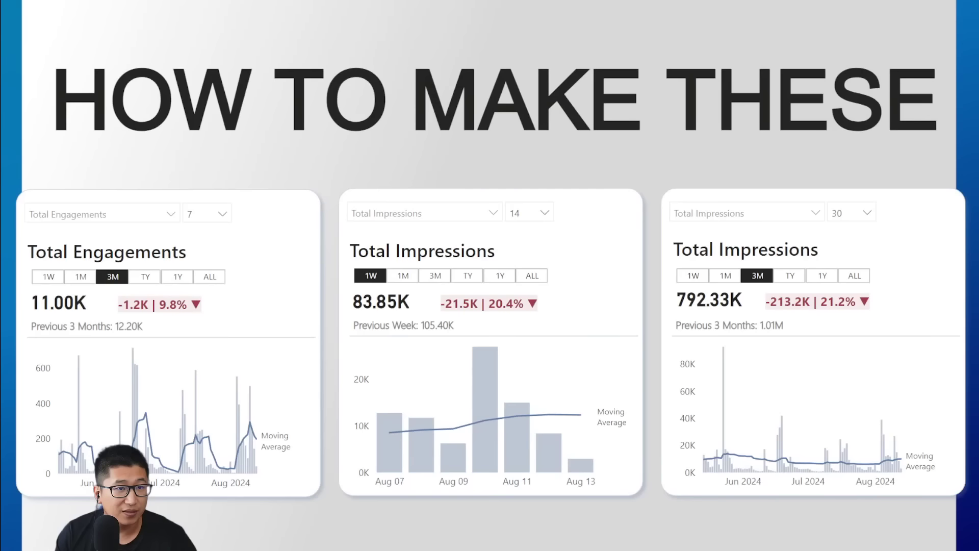
Step: In the finished KPI Card Video report, switch the middle card to Total Engagements and back to Total Impressions, and return to the starter file
{"action": "left_click", "coordinate": [462, 214]}
{"action": "left_click", "coordinate": [413, 251]}
{"action": "left_click", "coordinate": [426, 215]}
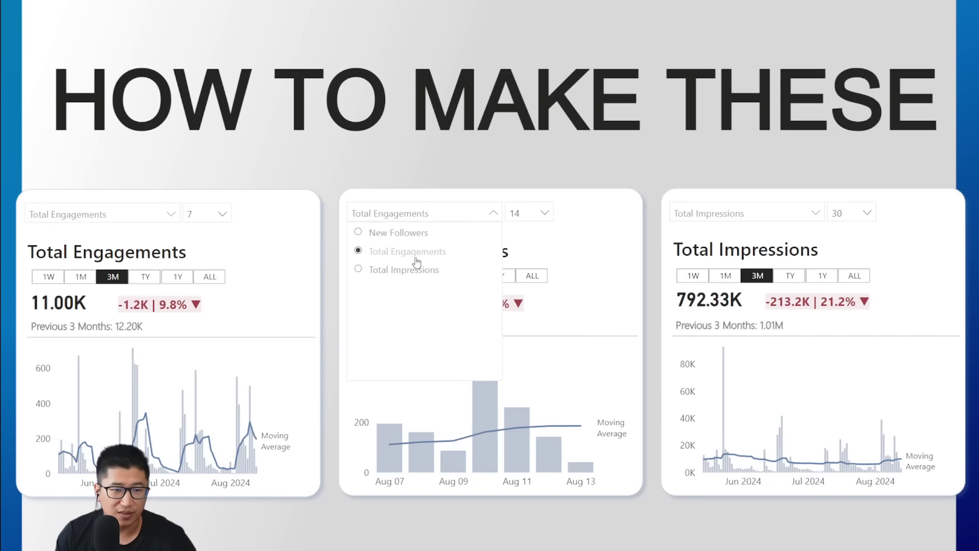
{"action": "left_click", "coordinate": [410, 269]}
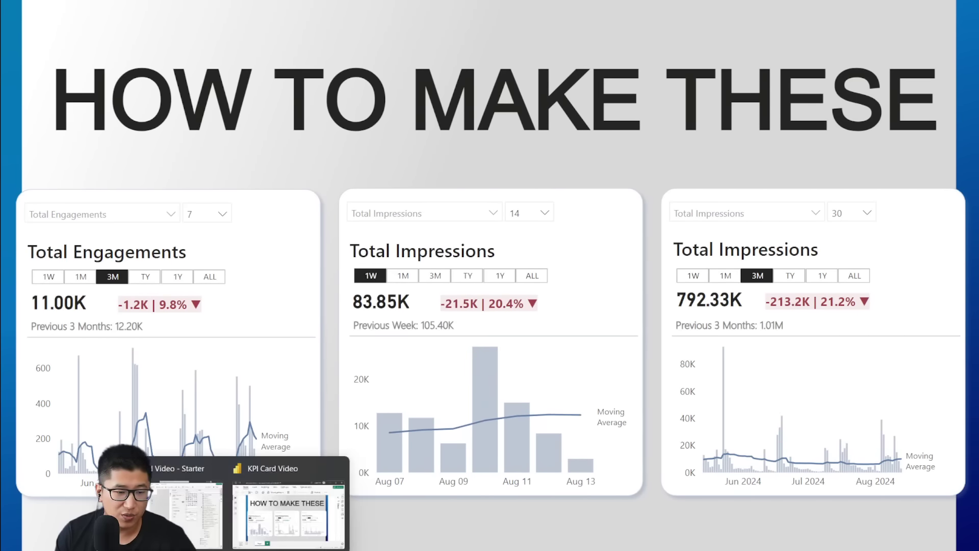
{"action": "left_click", "coordinate": [209, 474]}
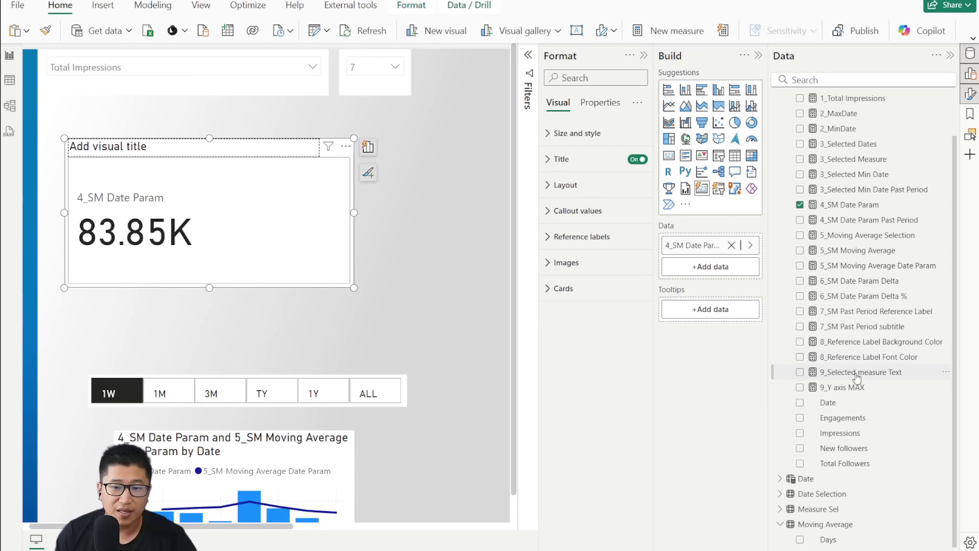
Step: Base the card's title text on the 9_Selected measure Text field value and review that measure's SELECTEDVALUE formula
{"action": "left_click", "coordinate": [575, 160]}
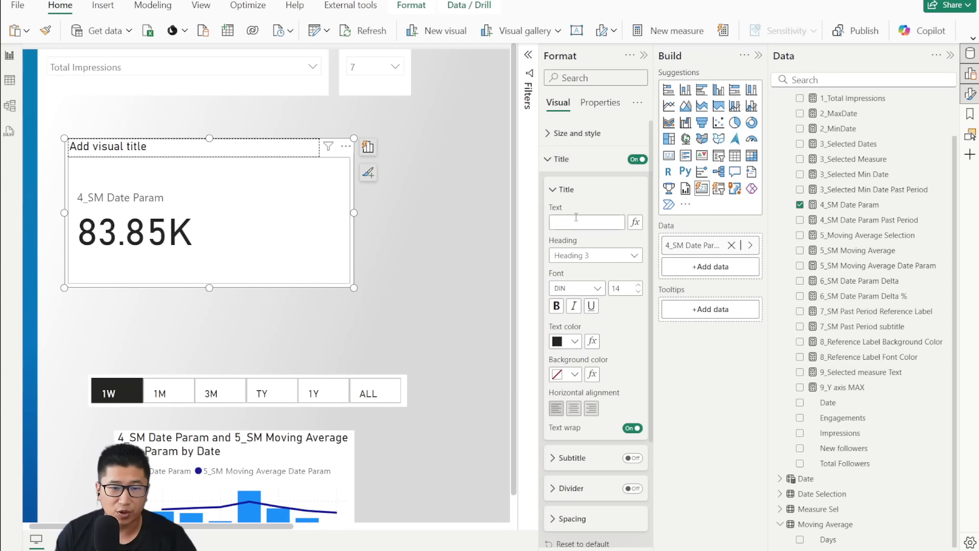
{"action": "left_click", "coordinate": [635, 223]}
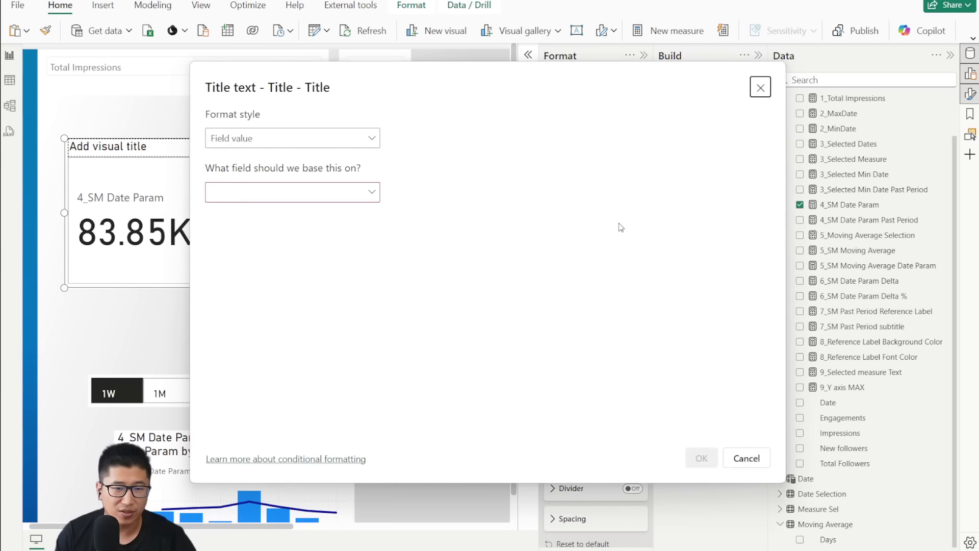
{"action": "left_click", "coordinate": [310, 198]}
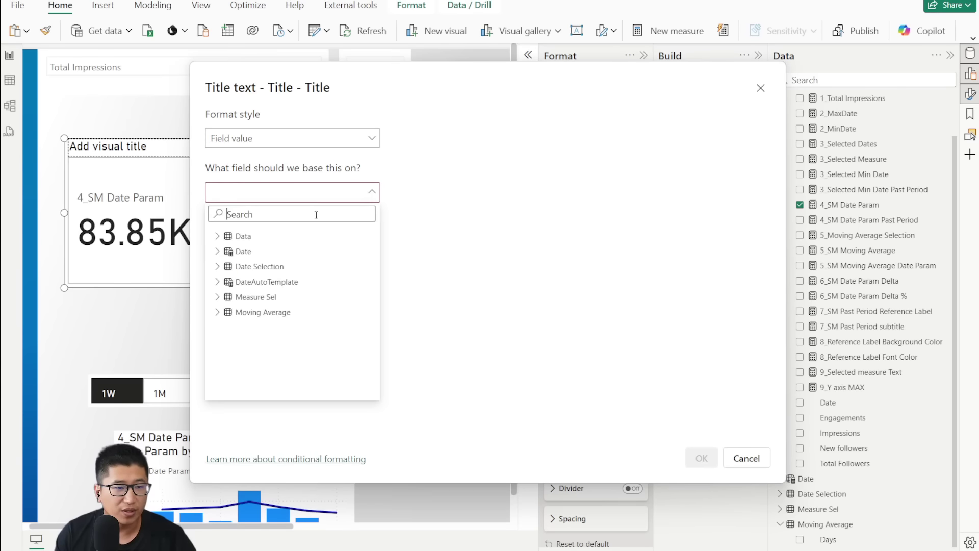
{"action": "left_click", "coordinate": [217, 237]}
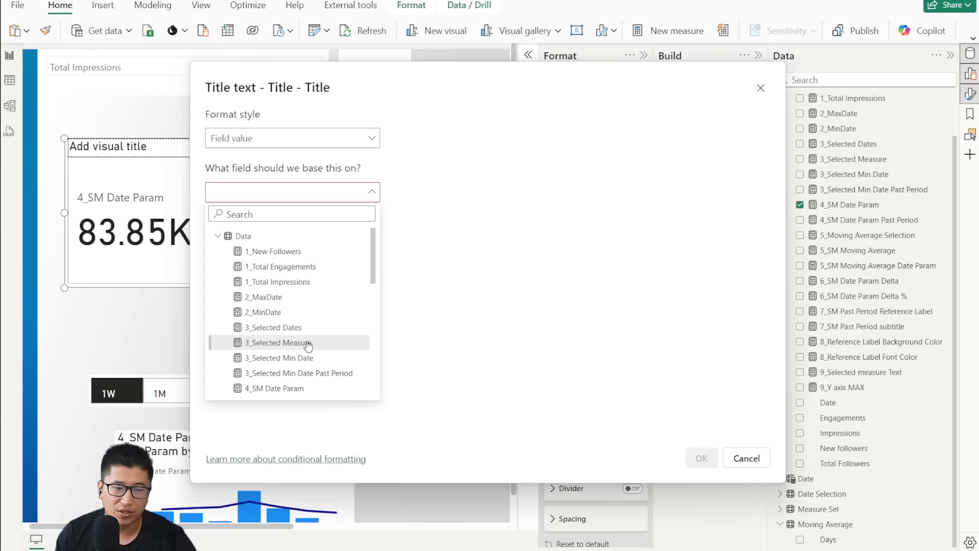
{"action": "left_click", "coordinate": [218, 236]}
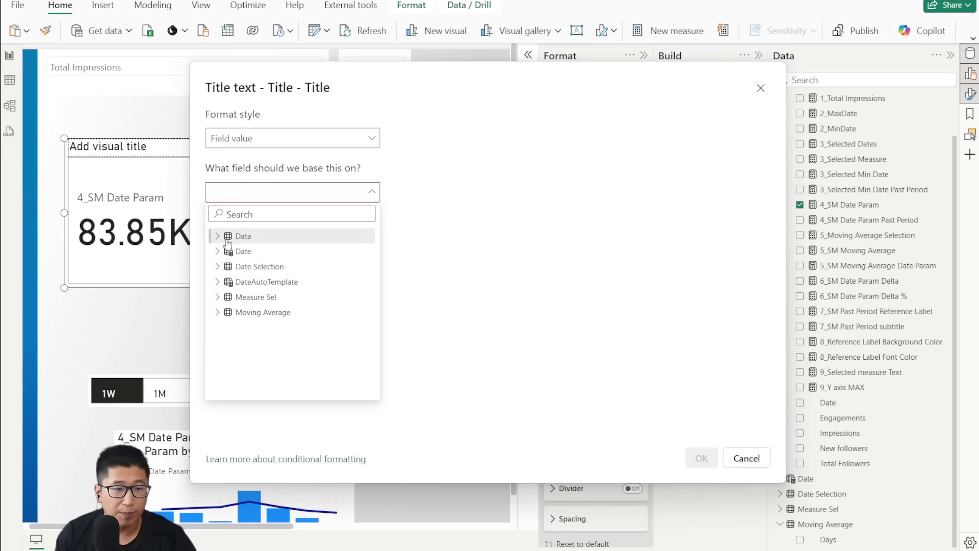
{"action": "left_click", "coordinate": [218, 297]}
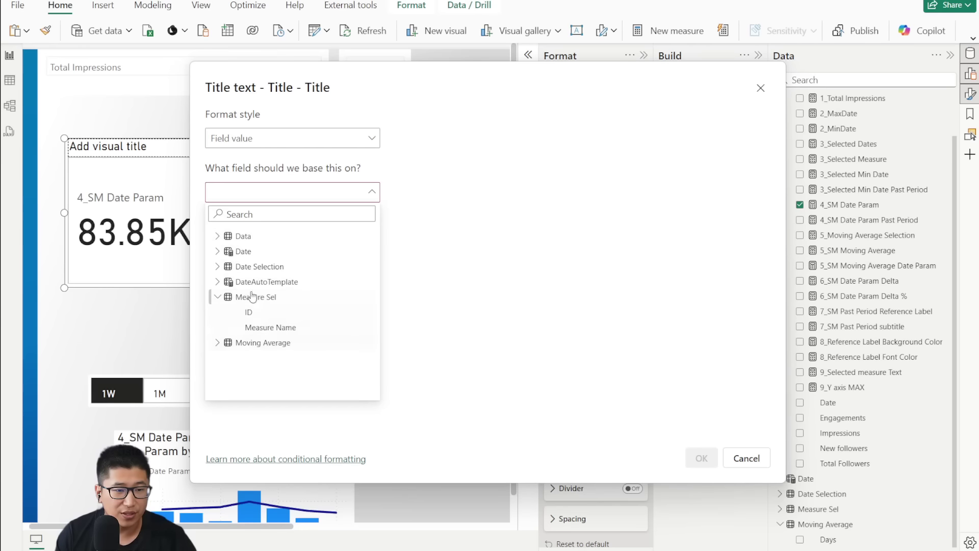
{"action": "left_click", "coordinate": [218, 235]}
{"action": "scroll", "coordinate": [313, 382], "scroll_direction": "down", "scroll_amount": 5}
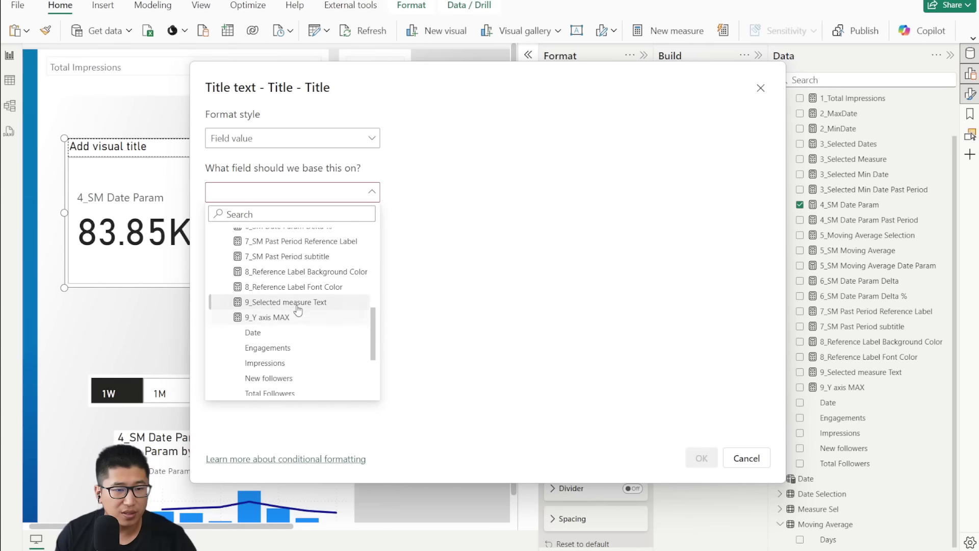
{"action": "left_click", "coordinate": [298, 302]}
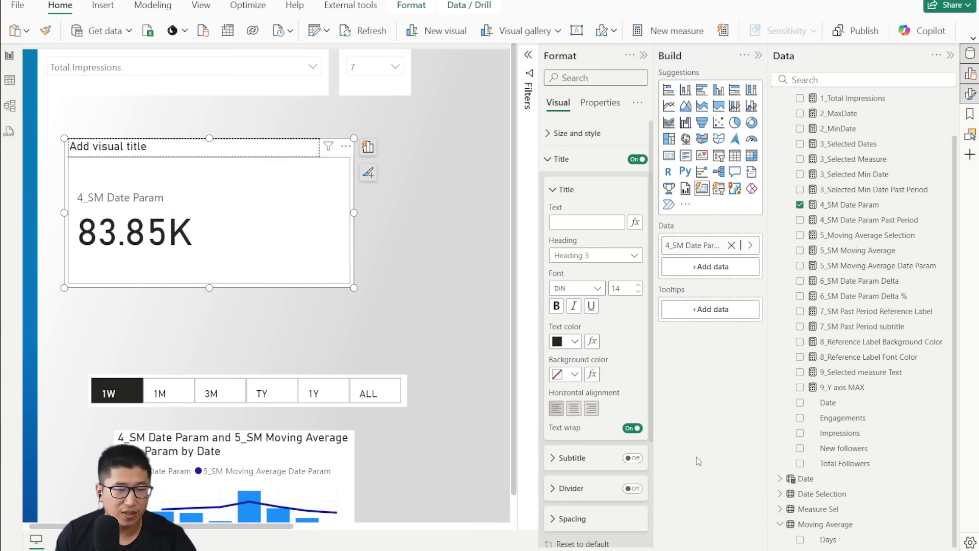
{"action": "left_click", "coordinate": [701, 458]}
{"action": "left_click", "coordinate": [862, 373]}
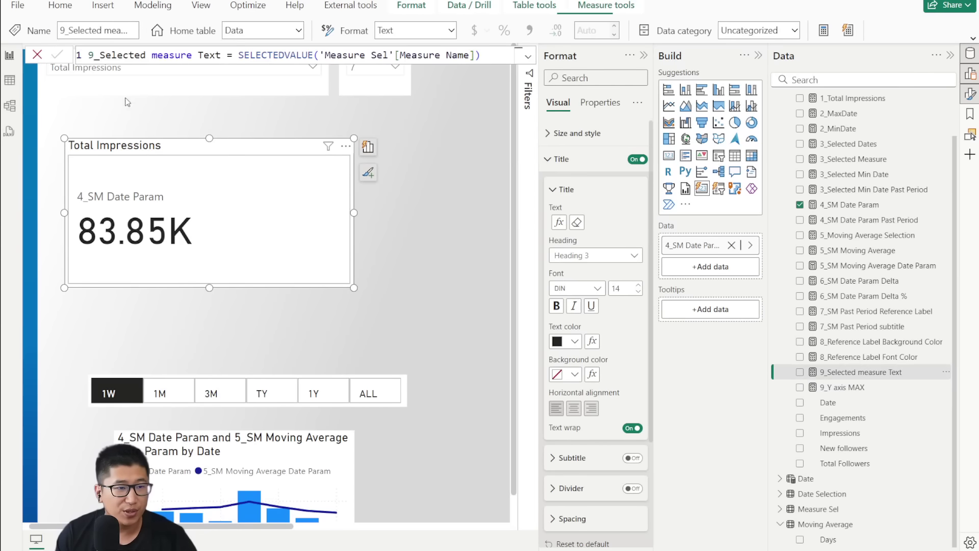
{"action": "left_click_drag", "start_coordinate": [236, 55], "coordinate": [461, 64]}
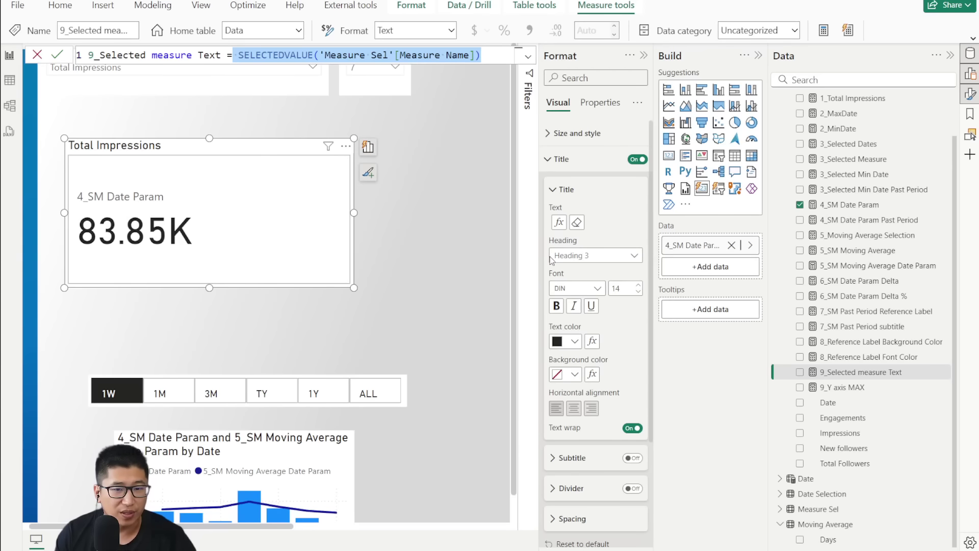
Step: Set the card title's font to Segoe UI Semibold at size 20
{"action": "left_click", "coordinate": [619, 291]}
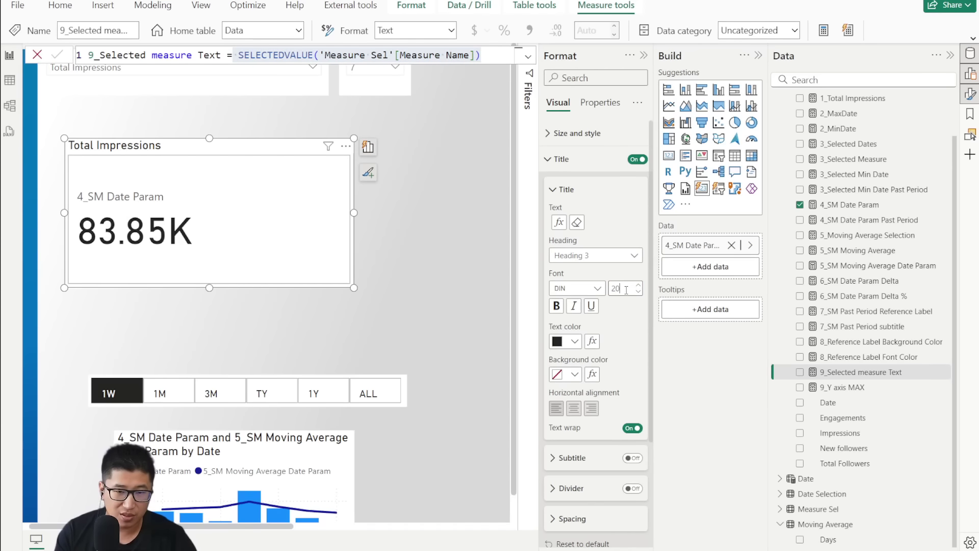
{"action": "type", "text": "20"}
{"action": "left_click", "coordinate": [592, 289]}
{"action": "scroll", "coordinate": [599, 411], "scroll_direction": "down", "scroll_amount": 3}
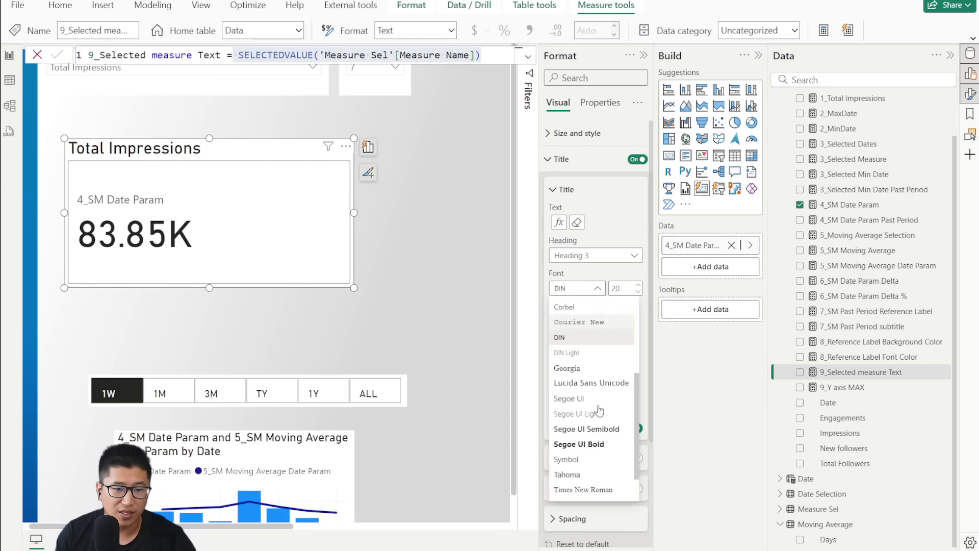
{"action": "scroll", "coordinate": [600, 411], "scroll_direction": "down", "scroll_amount": 2}
{"action": "left_click", "coordinate": [568, 357]}
{"action": "left_click", "coordinate": [592, 289]}
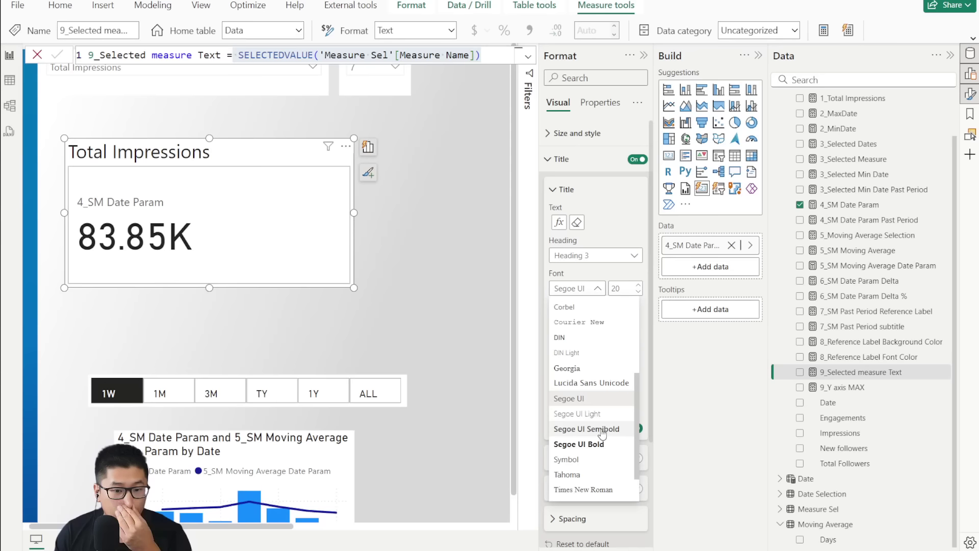
{"action": "left_click", "coordinate": [602, 430]}
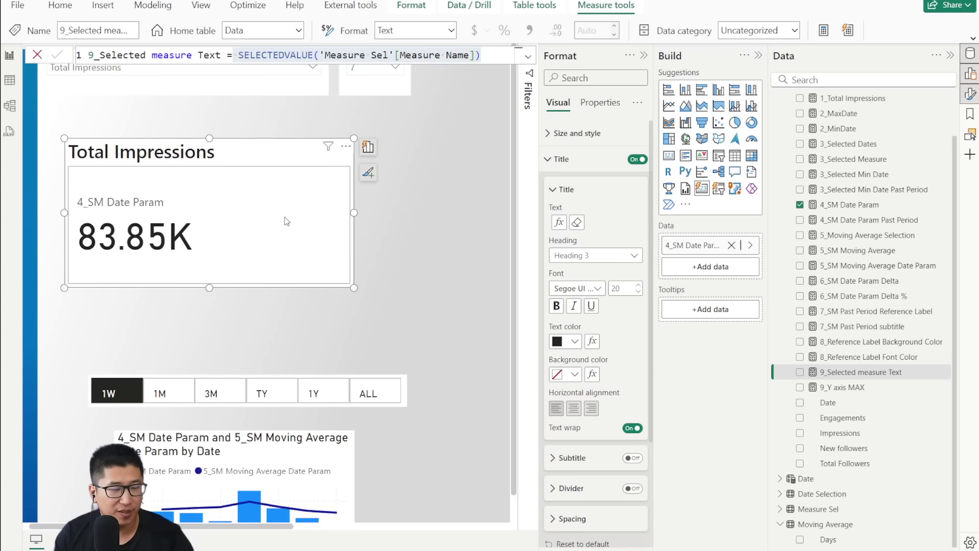
Step: Test the dynamic title by switching the measure slicer to New Followers, Total Engagements and back to Total Impressions
{"action": "left_click", "coordinate": [155, 76]}
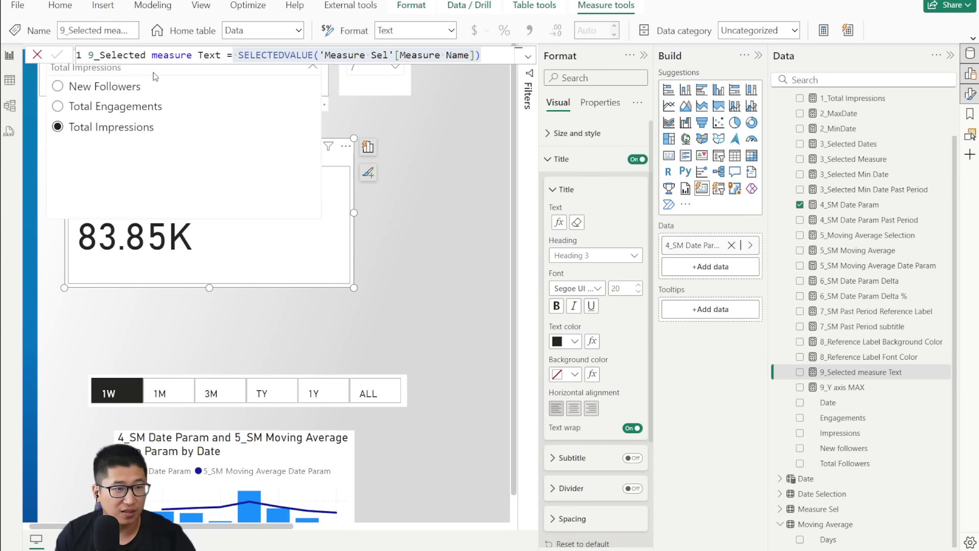
{"action": "left_click", "coordinate": [118, 83]}
{"action": "left_click", "coordinate": [122, 78]}
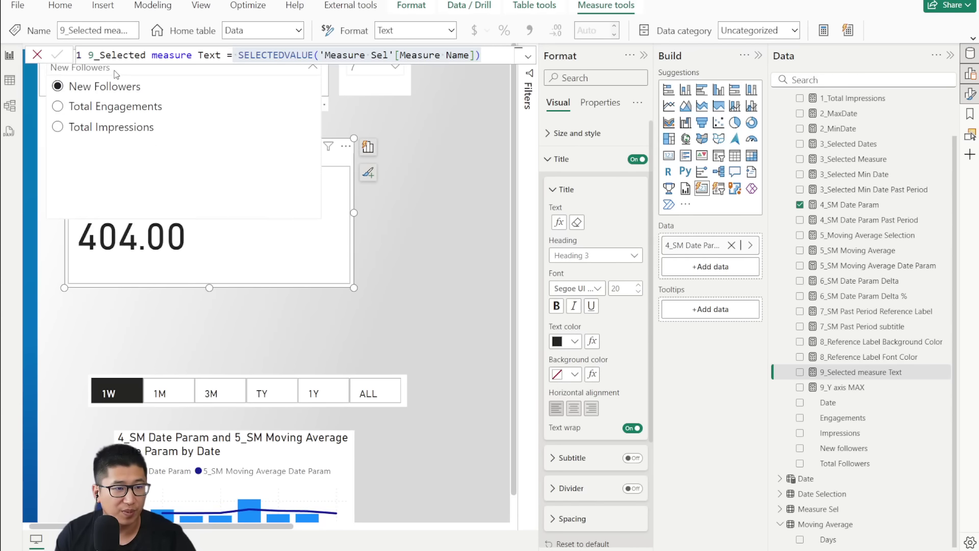
{"action": "left_click", "coordinate": [101, 104]}
{"action": "left_click", "coordinate": [151, 76]}
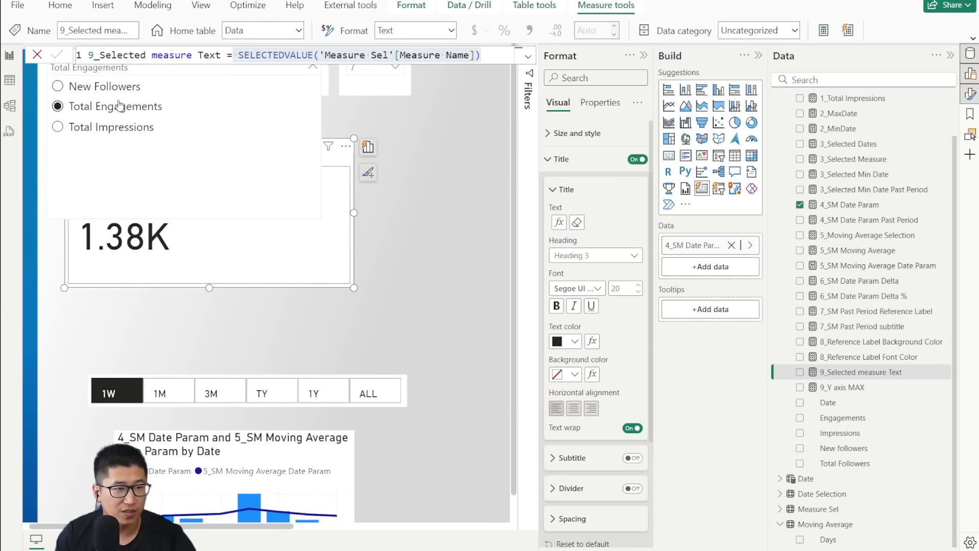
{"action": "left_click", "coordinate": [117, 126]}
Step: Set the card's callout value font to Segoe UI Semibold at size 20
{"action": "left_click", "coordinate": [561, 159]}
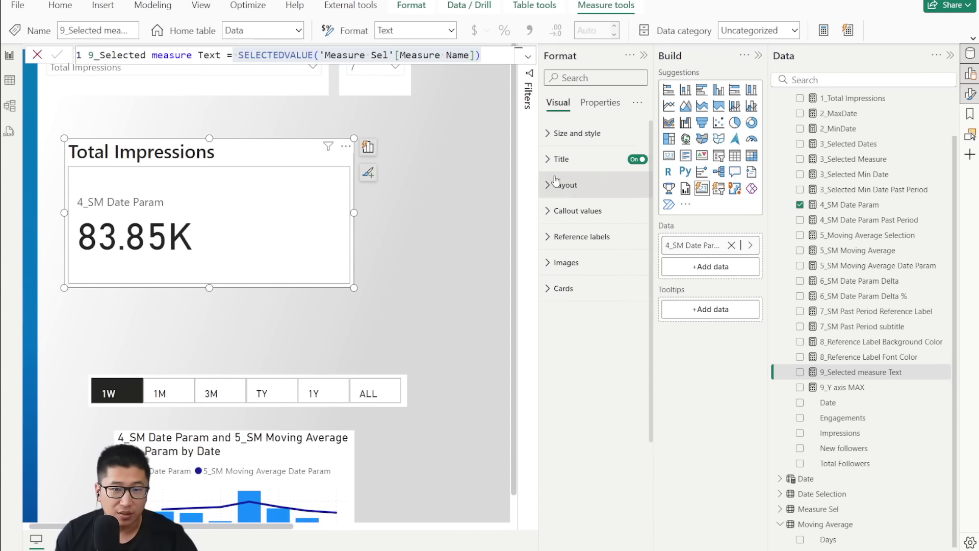
{"action": "left_click", "coordinate": [566, 212]}
{"action": "scroll", "coordinate": [579, 310], "scroll_direction": "down", "scroll_amount": 2}
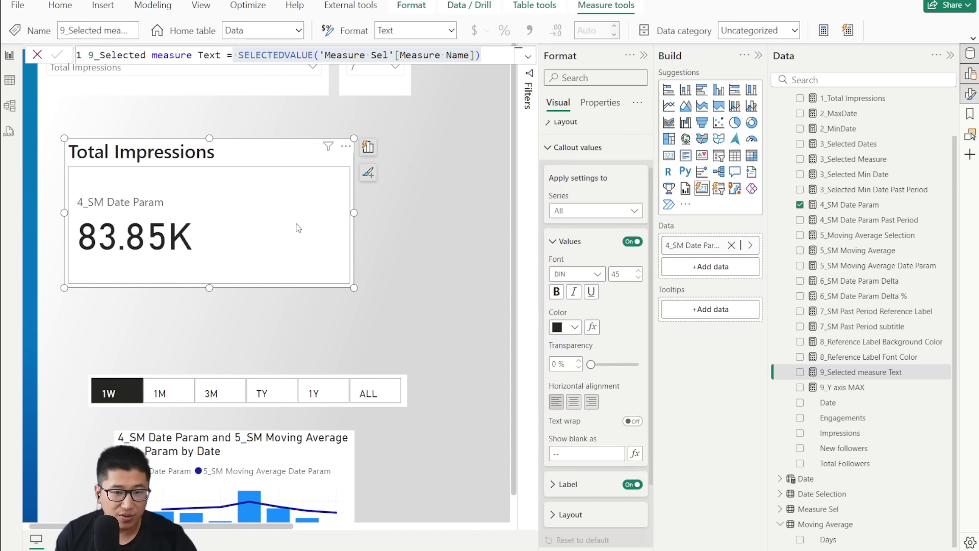
{"action": "left_click", "coordinate": [567, 275]}
{"action": "scroll", "coordinate": [591, 408], "scroll_direction": "down", "scroll_amount": 5}
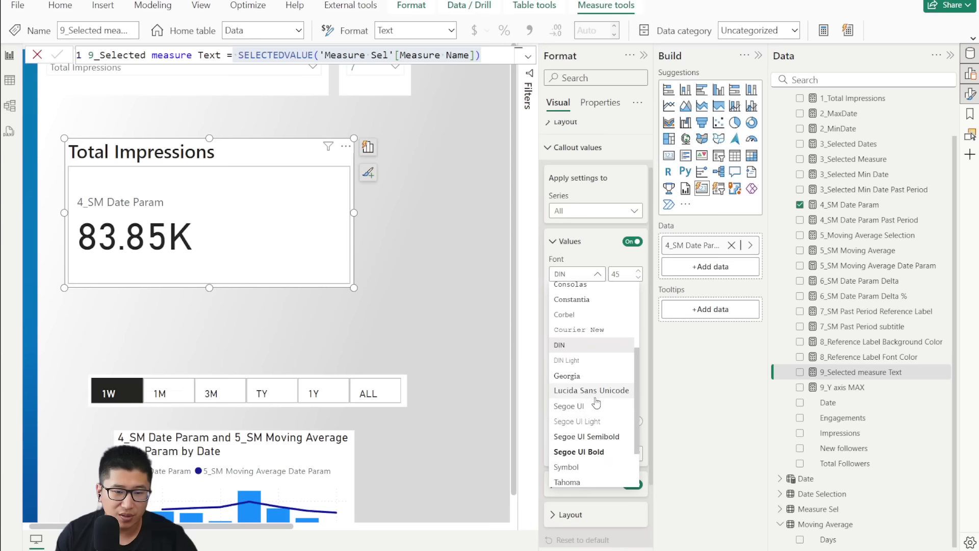
{"action": "left_click", "coordinate": [606, 437]}
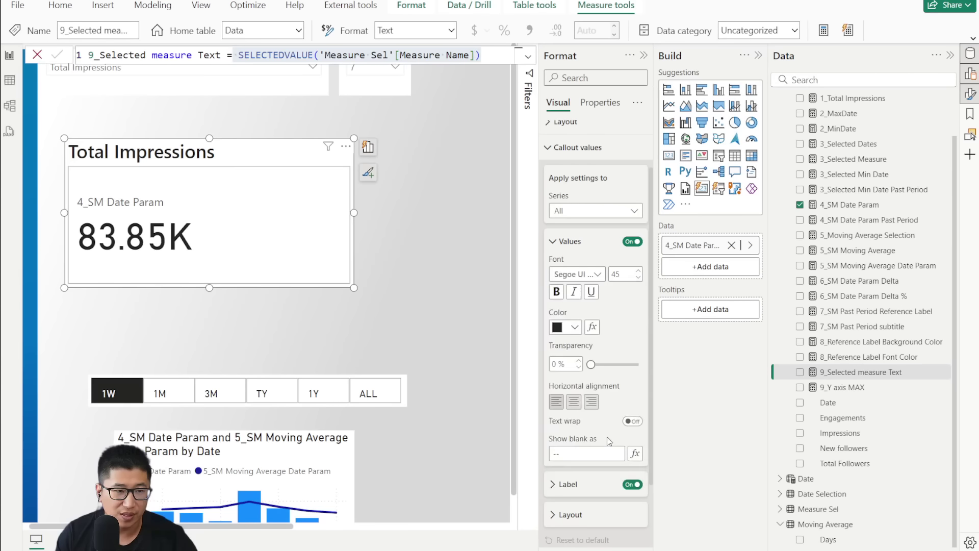
{"action": "double_click", "coordinate": [629, 270]}
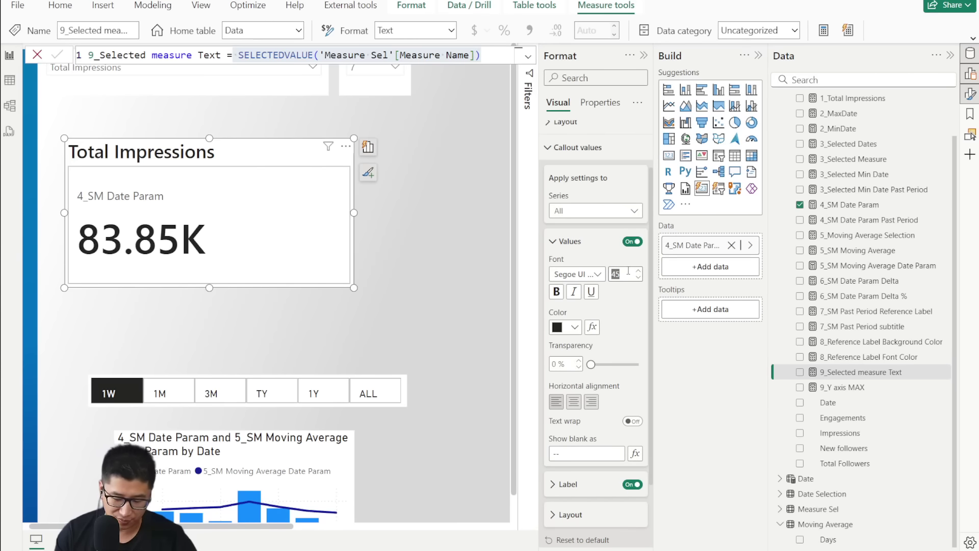
{"action": "key", "text": "Return"}
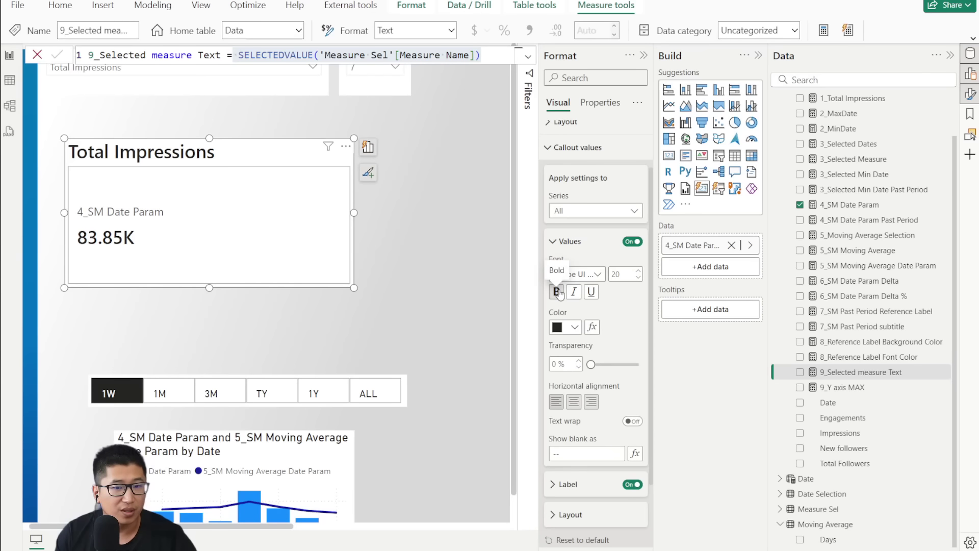
Step: Try Segoe UI Bold for the callout value and return it to Segoe UI Semibold
{"action": "left_click", "coordinate": [576, 274]}
{"action": "left_click", "coordinate": [567, 400]}
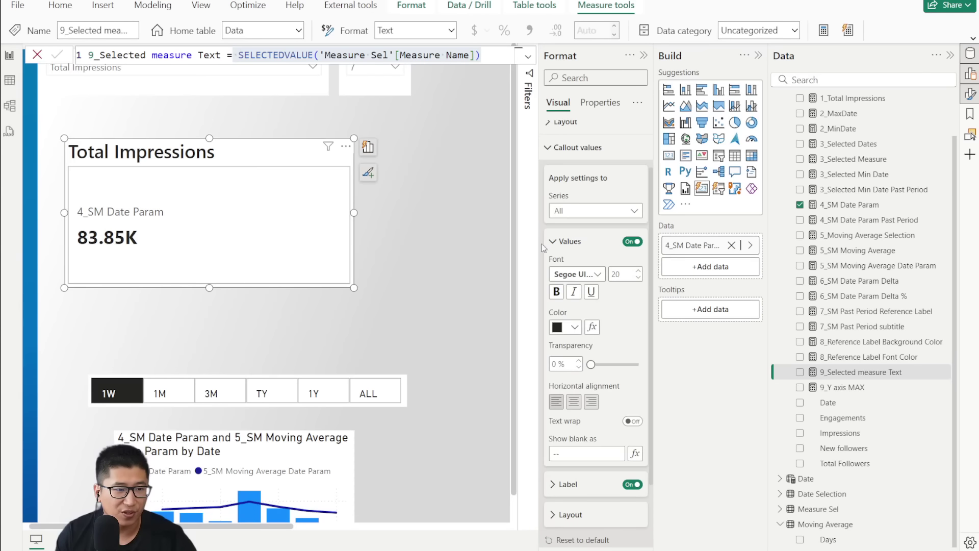
{"action": "left_click", "coordinate": [584, 276]}
{"action": "left_click", "coordinate": [567, 372]}
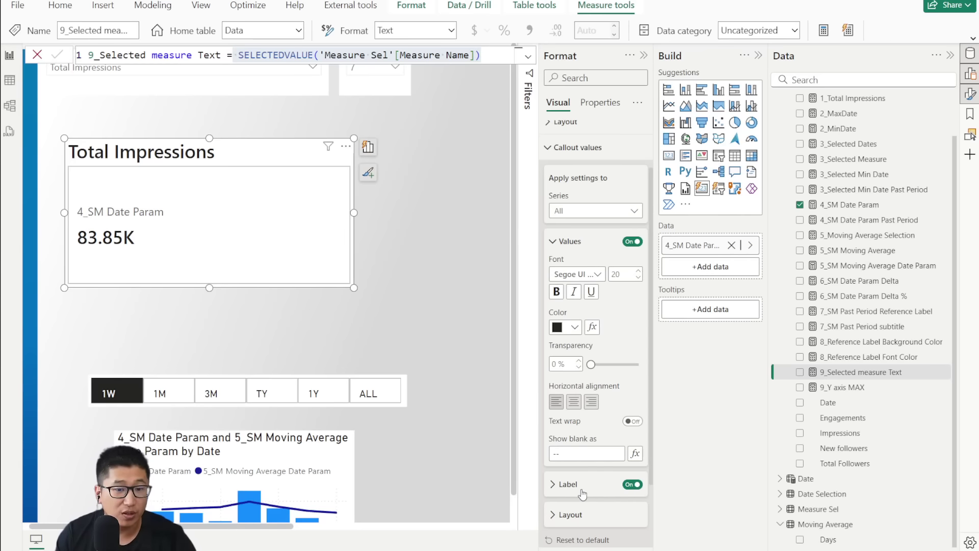
Step: Turn off the callout value's label on the card
{"action": "left_click", "coordinate": [635, 485]}
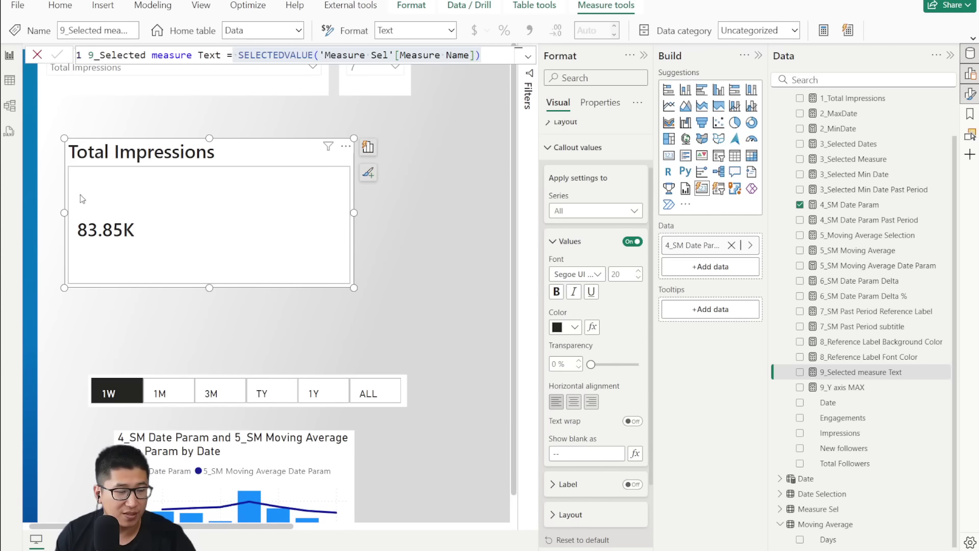
{"action": "left_click", "coordinate": [571, 241]}
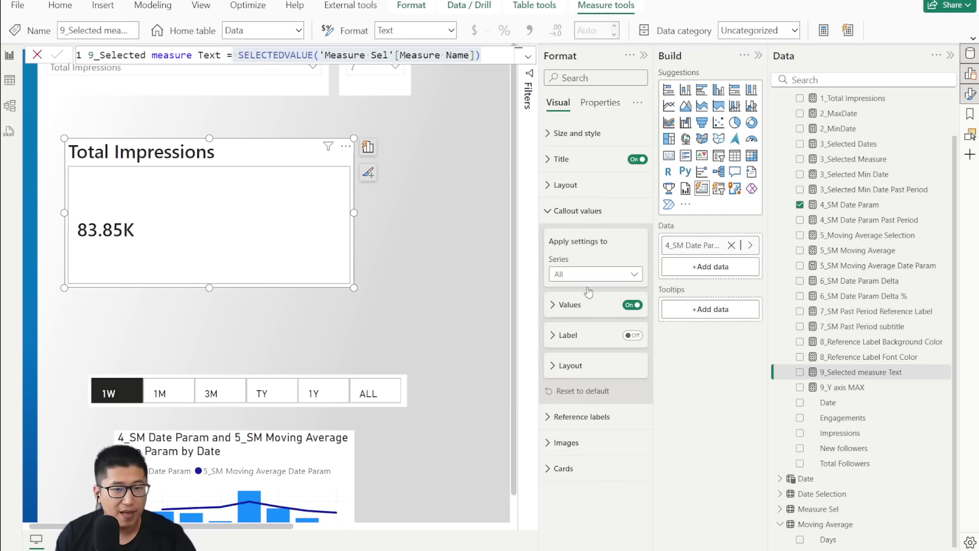
{"action": "left_click", "coordinate": [558, 212]}
Step: Open the card's reference label settings and check the series choices, keeping 4_SM Date Param
{"action": "left_click", "coordinate": [562, 237]}
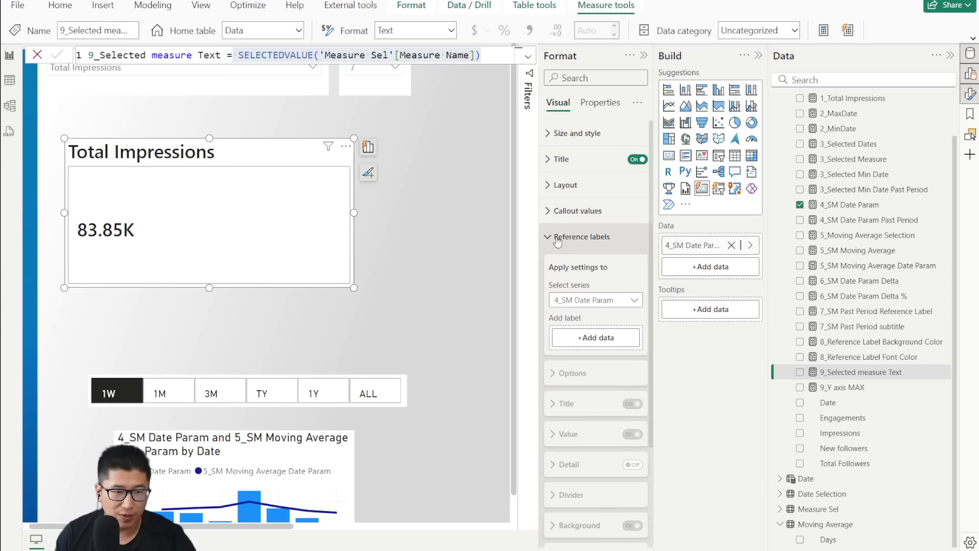
{"action": "left_click", "coordinate": [584, 302]}
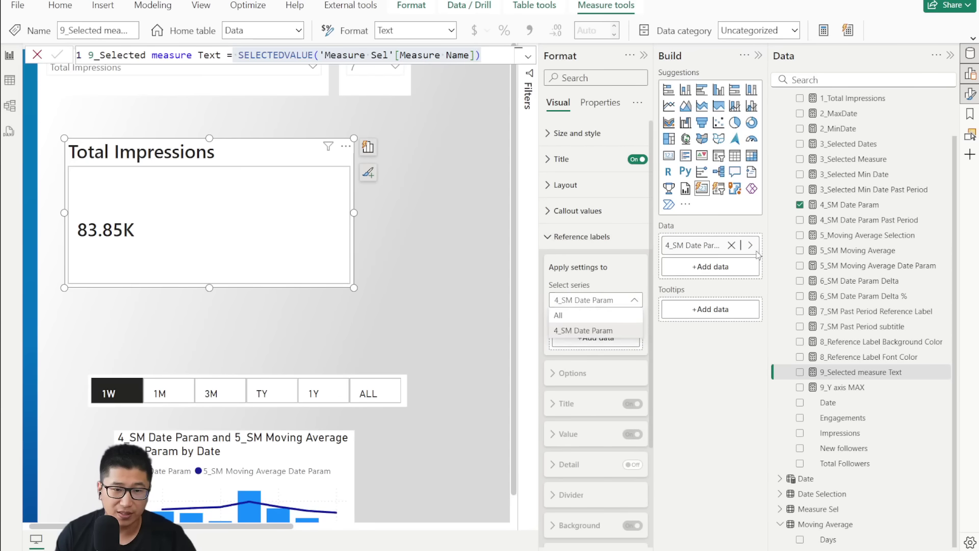
{"action": "left_click", "coordinate": [692, 363]}
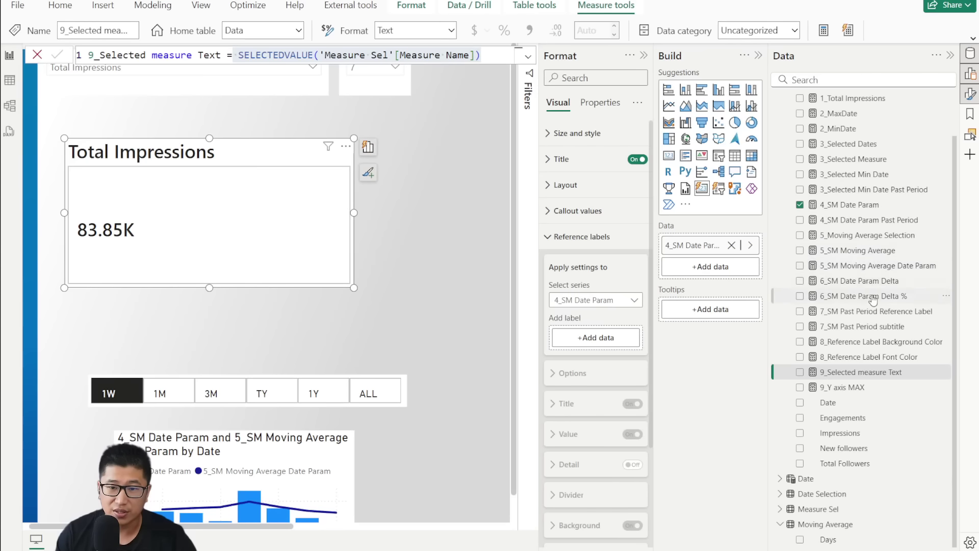
Step: Add 6_SM Date Param Delta as a reference label on the Total Impressions card and turn off the label title
{"action": "left_click_drag", "start_coordinate": [872, 281], "coordinate": [609, 337]}
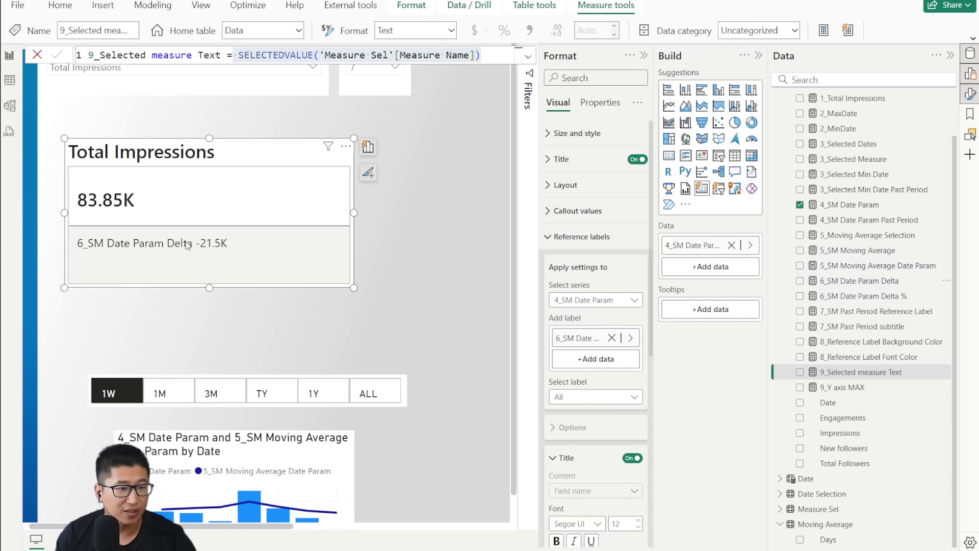
{"action": "scroll", "coordinate": [586, 312], "scroll_direction": "down", "scroll_amount": 3}
{"action": "scroll", "coordinate": [586, 312], "scroll_direction": "down", "scroll_amount": 1}
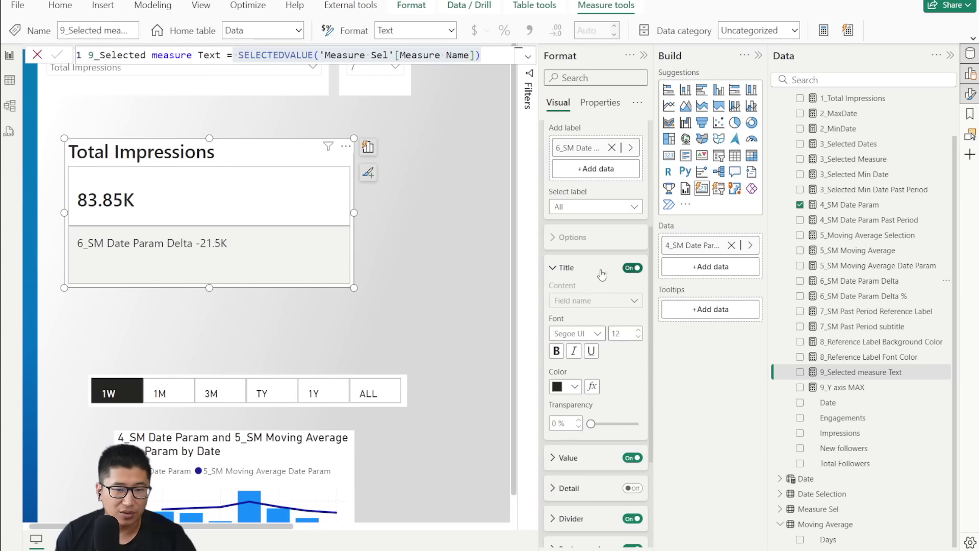
{"action": "left_click", "coordinate": [576, 268]}
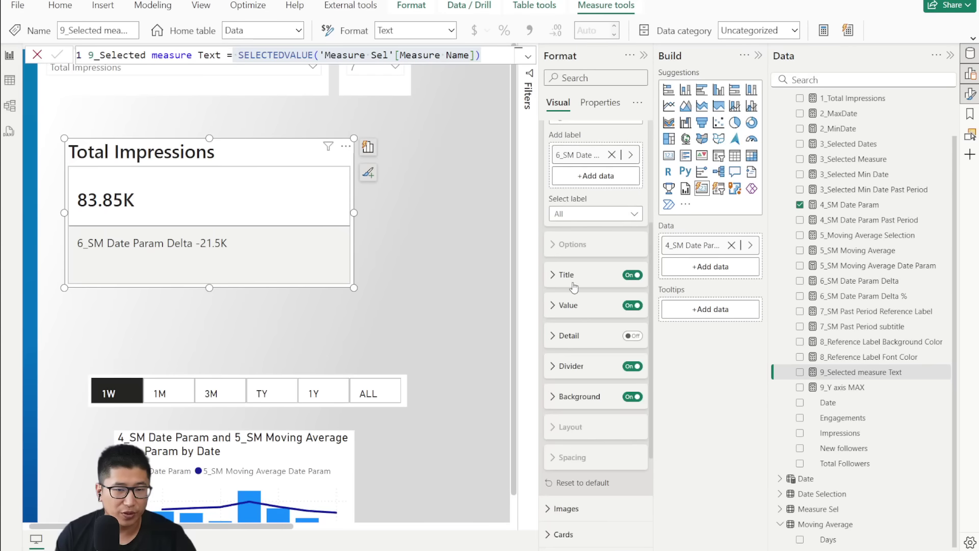
{"action": "left_click", "coordinate": [630, 275]}
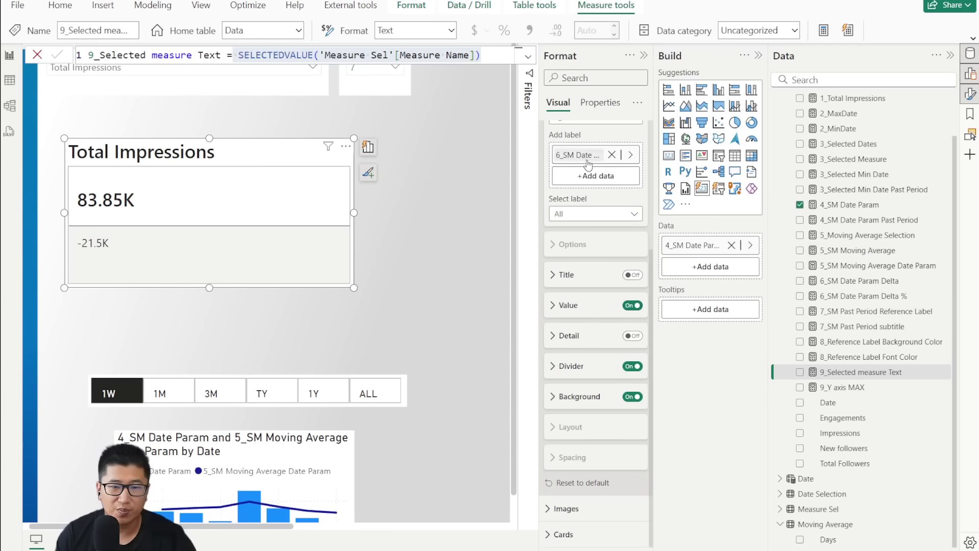
Step: Add 6_SM Date Param Delta % as a second reference label on the Total Impressions card and turn the label titles on
{"action": "scroll", "coordinate": [588, 164], "scroll_direction": "up", "scroll_amount": 1}
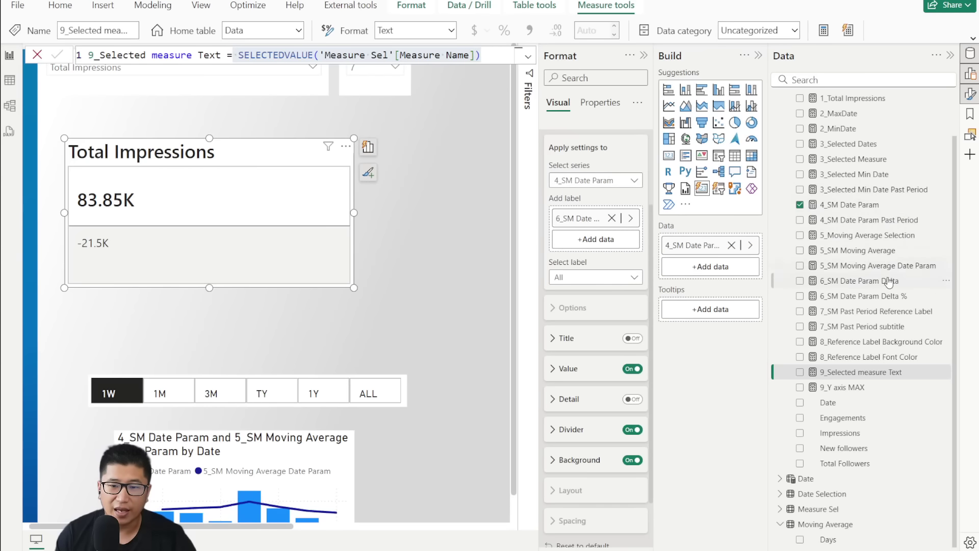
{"action": "left_click_drag", "start_coordinate": [890, 296], "coordinate": [583, 237]}
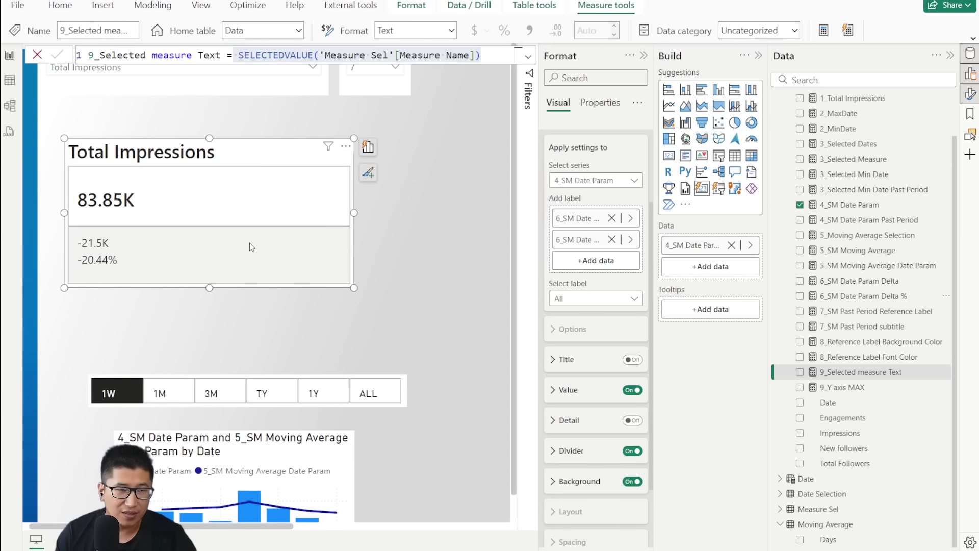
{"action": "left_click", "coordinate": [631, 359]}
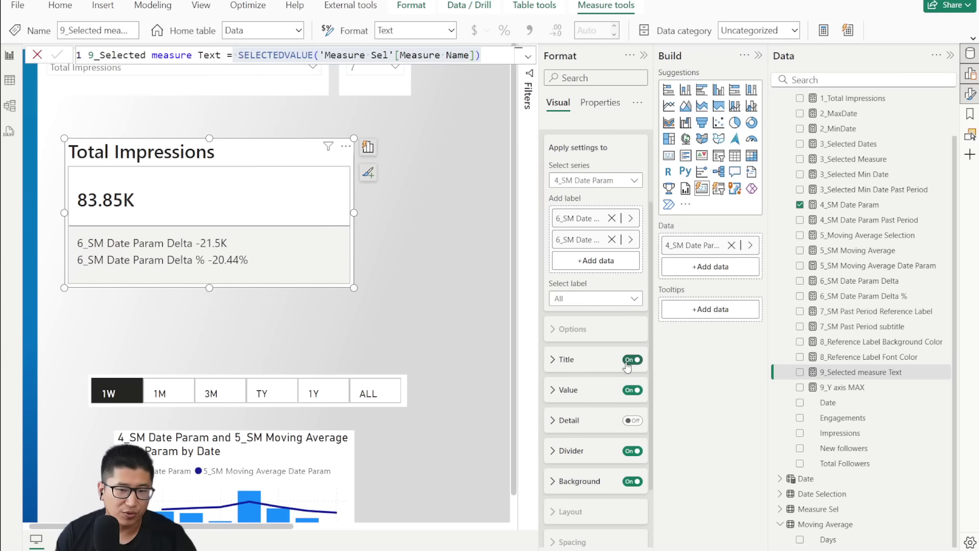
Step: Target the 6_SM Date Param Delta reference label and review its title content and font options
{"action": "left_click", "coordinate": [594, 300]}
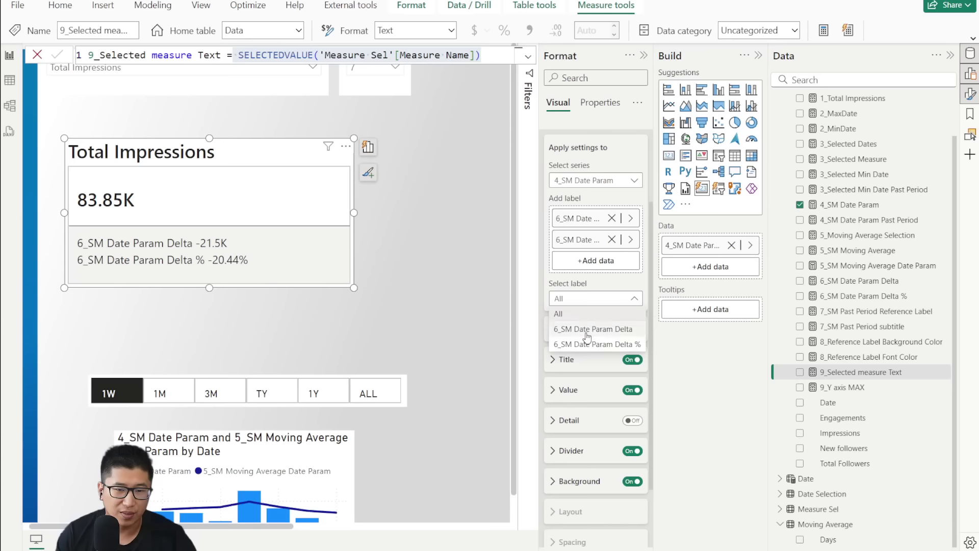
{"action": "left_click", "coordinate": [588, 330]}
{"action": "left_click", "coordinate": [601, 400]}
{"action": "left_click", "coordinate": [587, 407]}
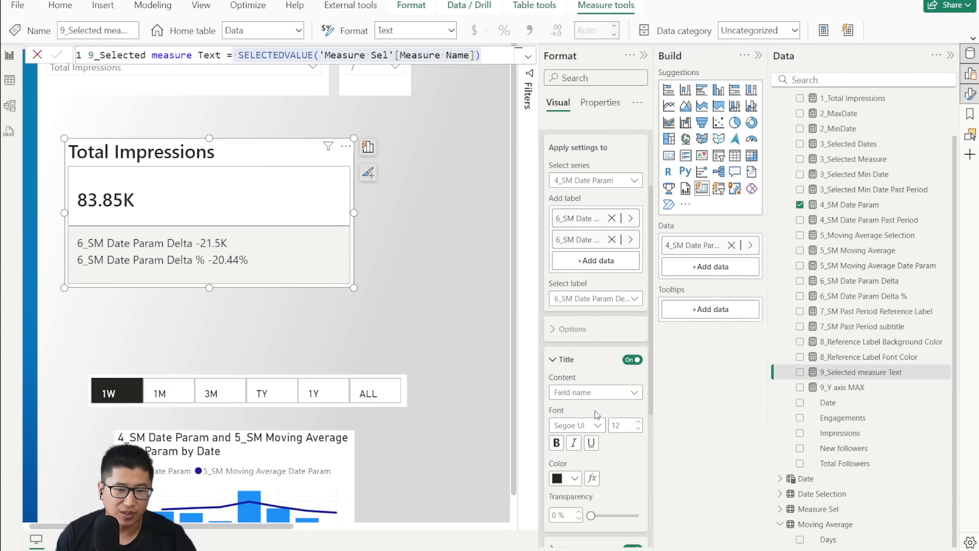
{"action": "left_click", "coordinate": [572, 360]}
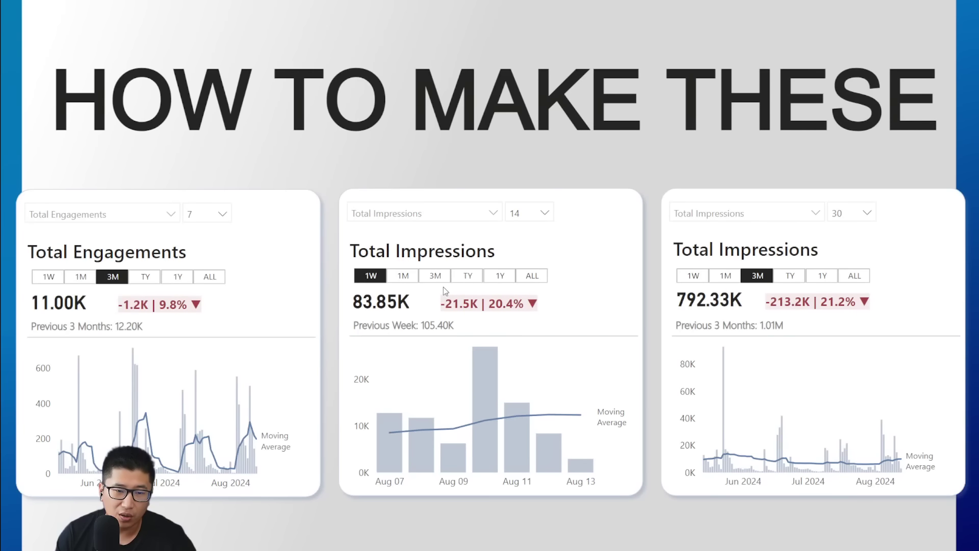
Step: Preview the middle Total Impressions example card for 1M and 1W, and return to the report being built
{"action": "left_click", "coordinate": [397, 276]}
{"action": "left_click", "coordinate": [376, 276]}
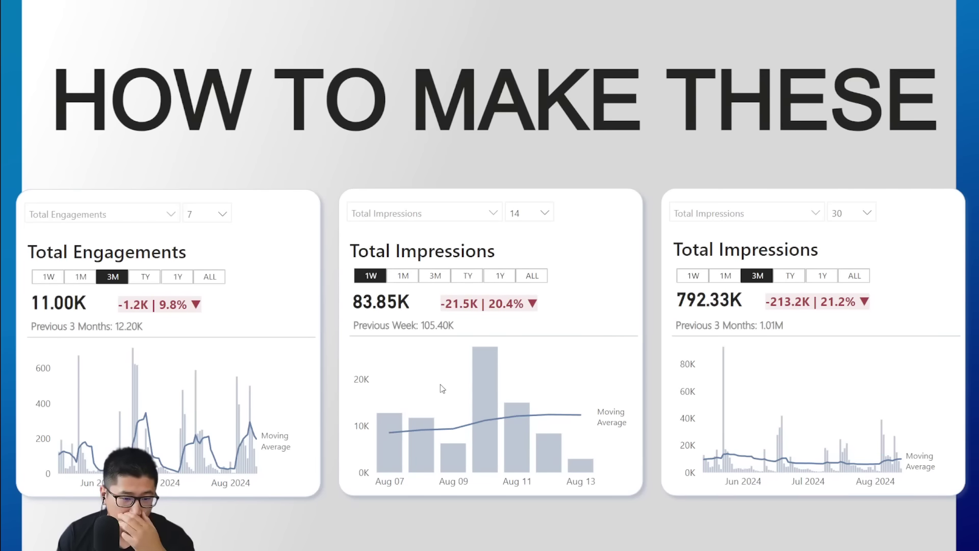
{"action": "left_click", "coordinate": [183, 507]}
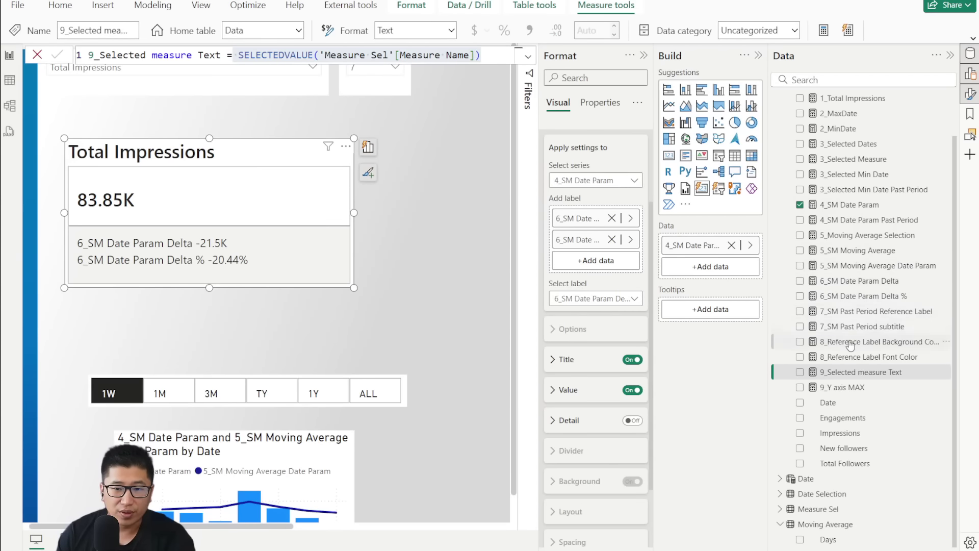
Step: Examine how the 8_Reference Label Font Color measure uses the 6_SM Date Param Delta value
{"action": "left_click", "coordinate": [861, 358]}
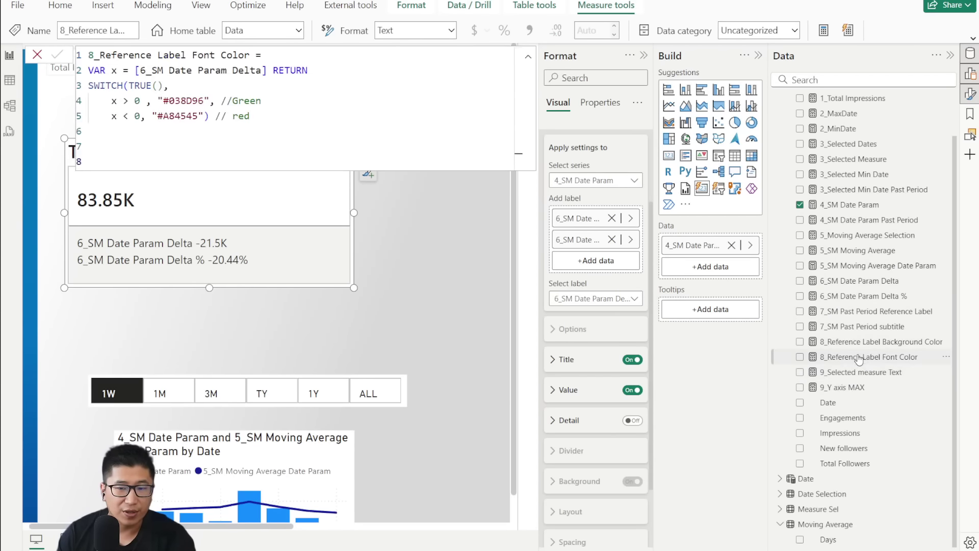
{"action": "left_click", "coordinate": [136, 70]}
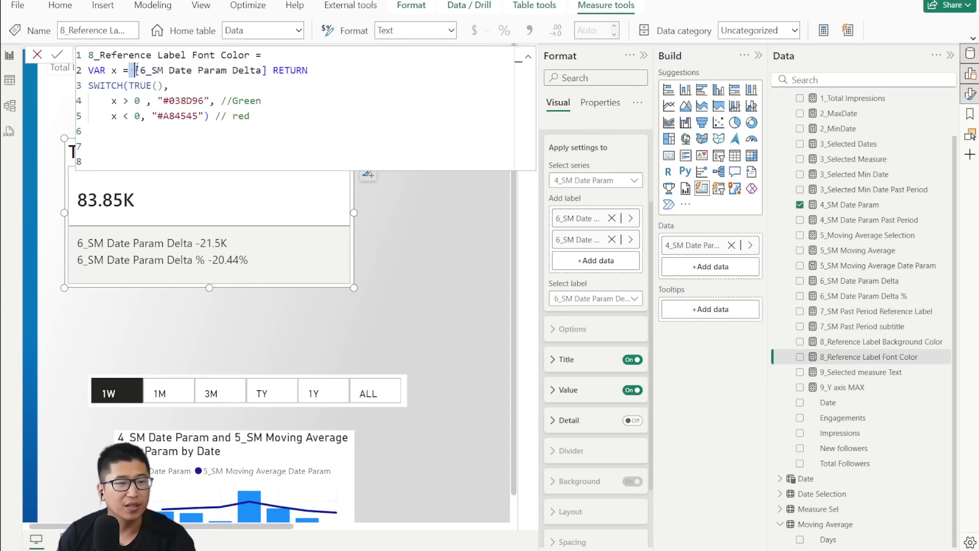
{"action": "left_click", "coordinate": [321, 250]}
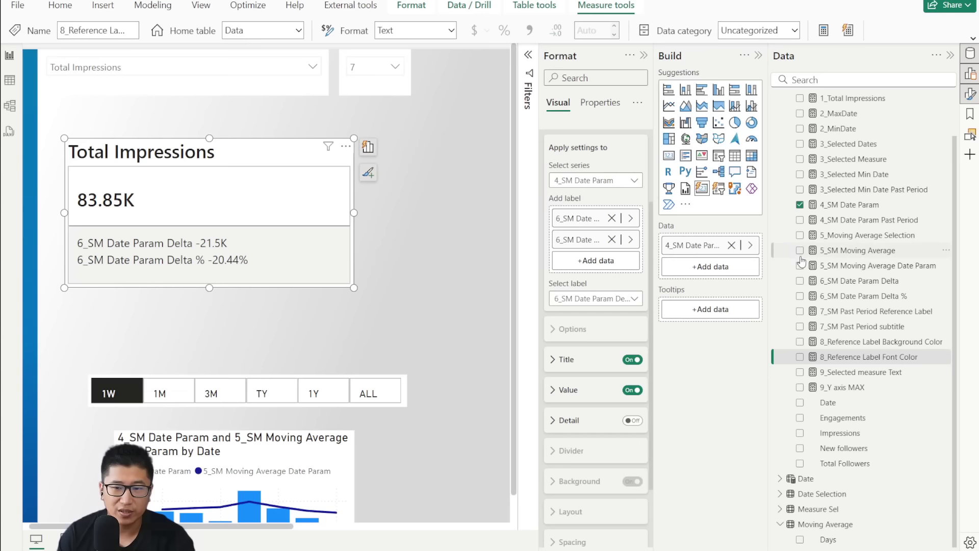
Step: Create a small card visual showing 6_SM Date Param Delta and place it beside the Total Impressions card
{"action": "left_click", "coordinate": [800, 280]}
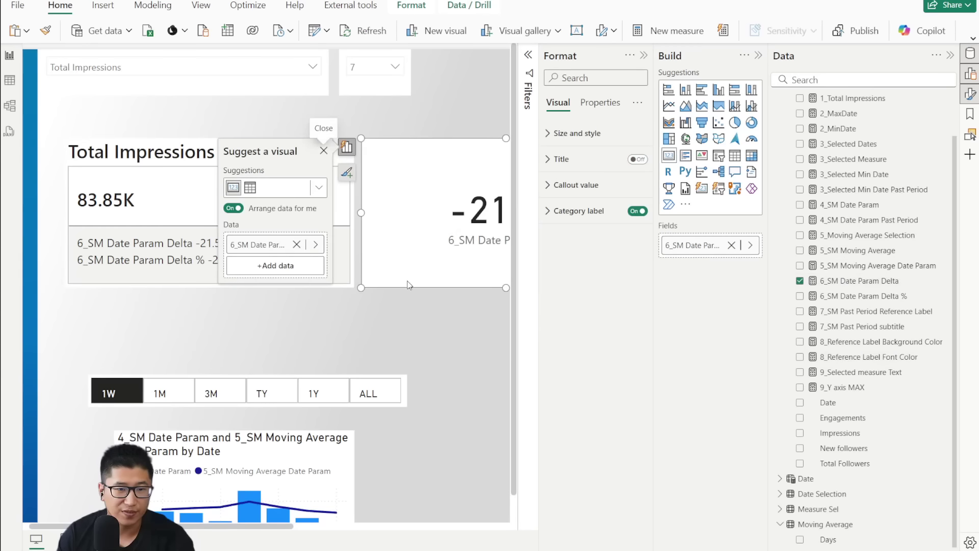
{"action": "left_click_drag", "start_coordinate": [351, 286], "coordinate": [449, 234]}
{"action": "left_click_drag", "start_coordinate": [474, 194], "coordinate": [383, 204]}
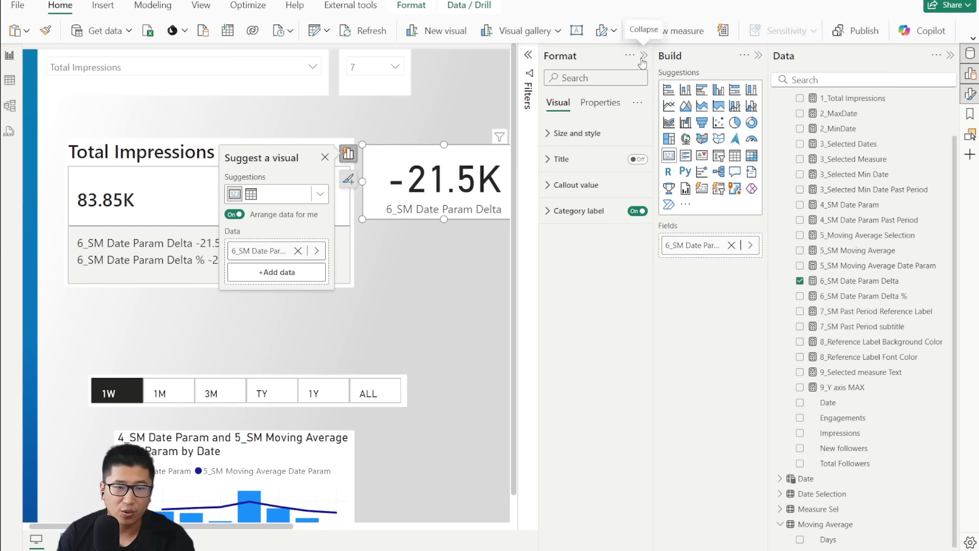
{"action": "scroll", "coordinate": [436, 336], "scroll_direction": "down", "scroll_amount": 1}
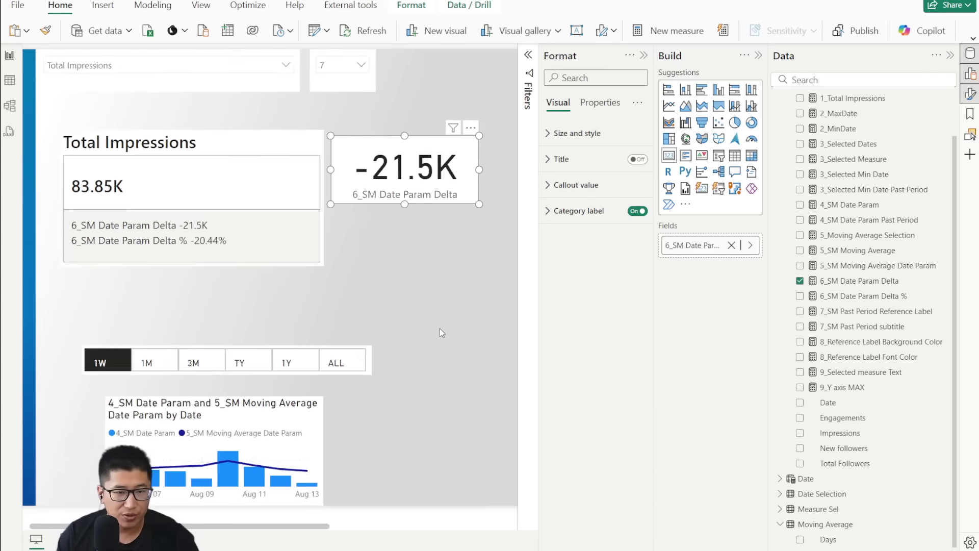
Step: Examine the colour codes in the 8_Reference Label Font Color measure and review the 8_Reference Label Background Color measure
{"action": "left_click", "coordinate": [854, 357]}
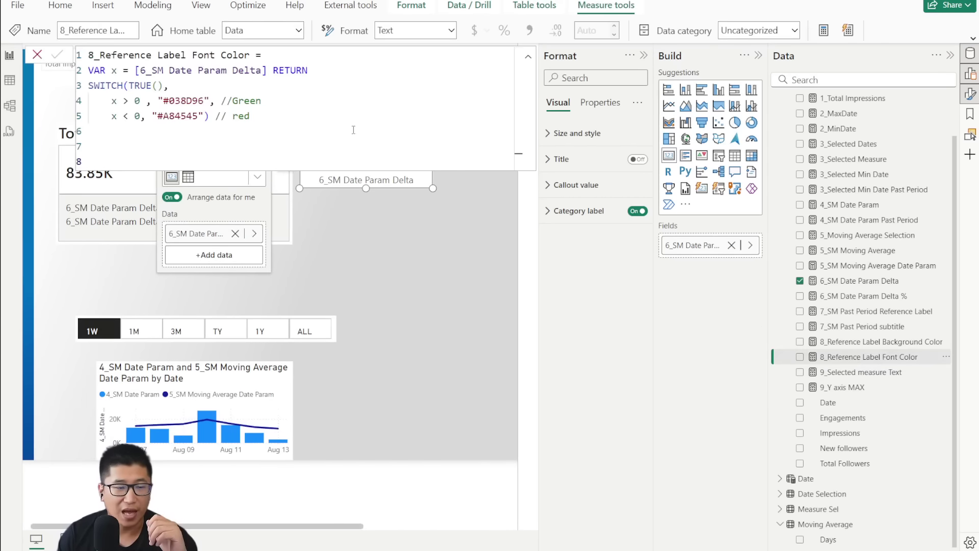
{"action": "left_click", "coordinate": [166, 102]}
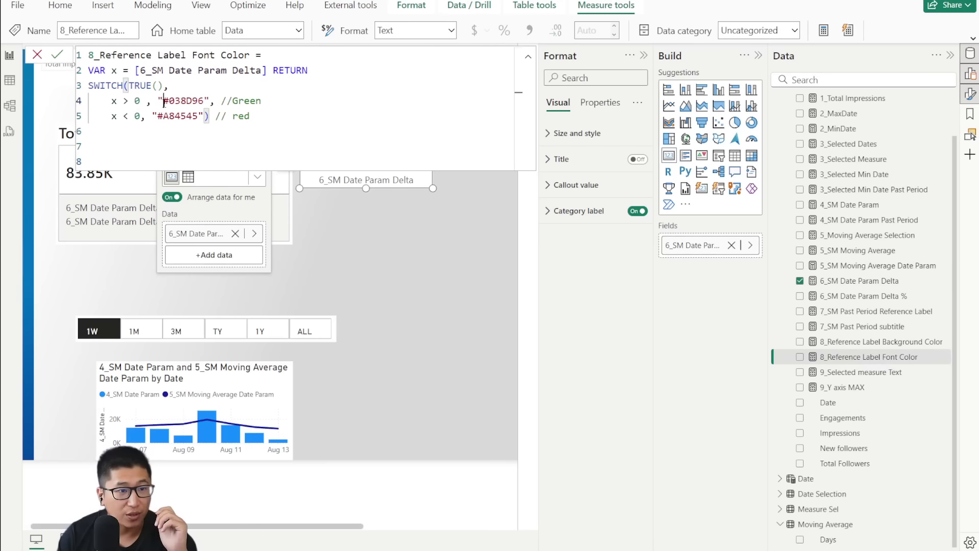
{"action": "double_click", "coordinate": [171, 116]}
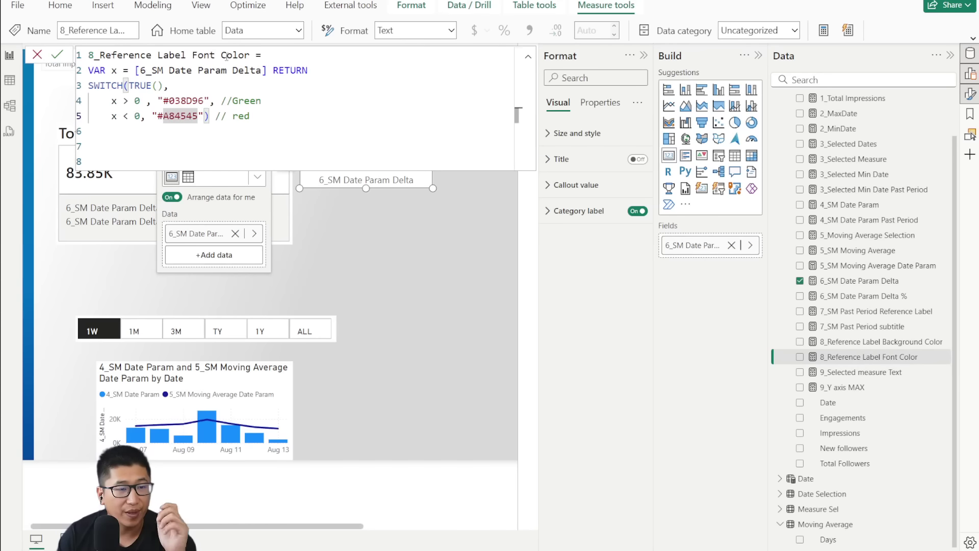
{"action": "left_click", "coordinate": [867, 342]}
{"action": "left_click", "coordinate": [187, 124]}
{"action": "left_click", "coordinate": [348, 228]}
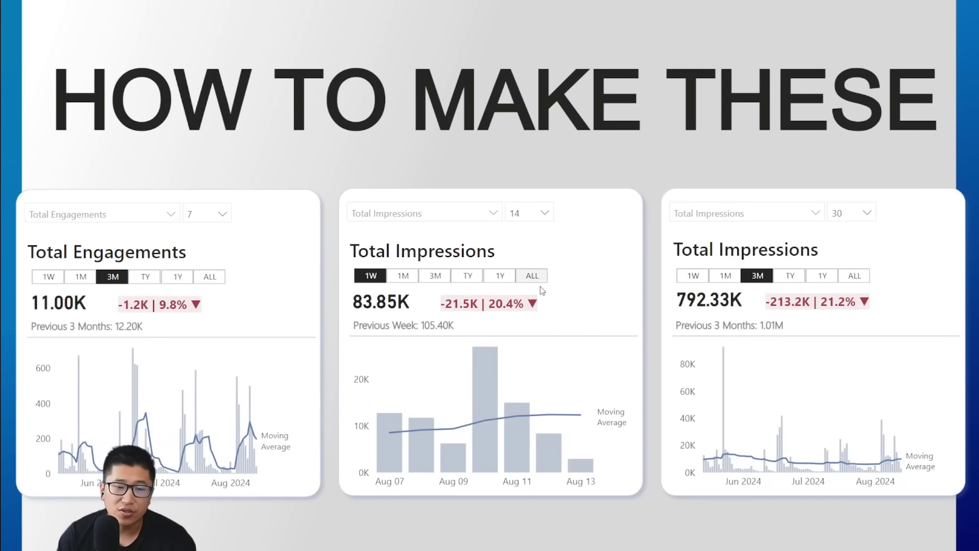
Step: Set the middle example card's period to 1M to check its label colours, and return to the report being built
{"action": "left_click", "coordinate": [403, 275]}
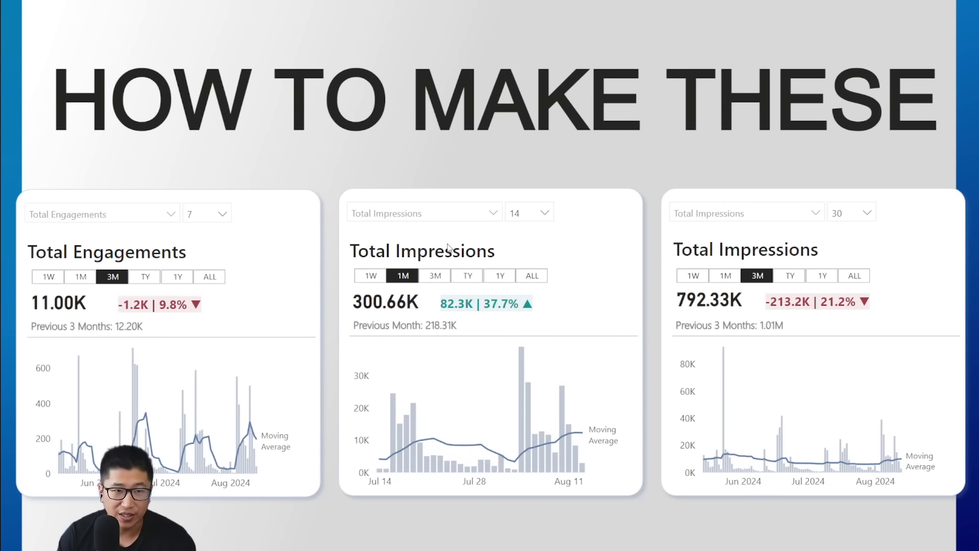
{"action": "mouse_move", "coordinate": [219, 549]}
{"action": "left_click", "coordinate": [179, 513]}
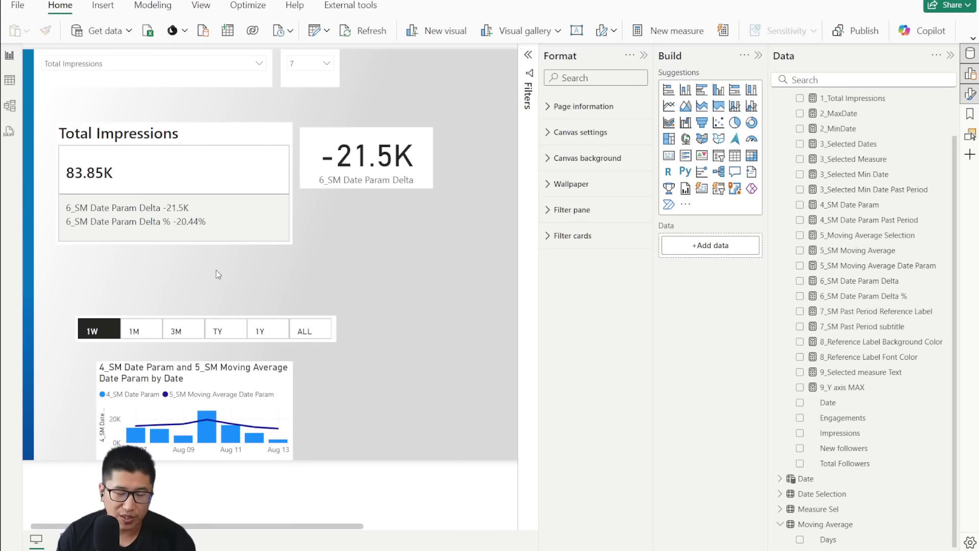
Step: Select the Total Impressions card and read through the DAX formula of the 7_SM Past Period Reference Label measure
{"action": "left_click", "coordinate": [186, 211]}
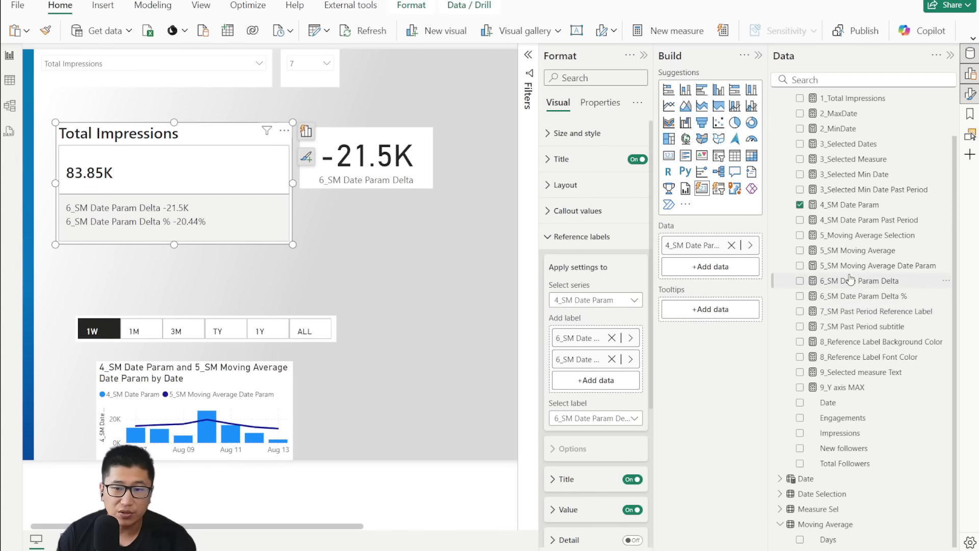
{"action": "left_click", "coordinate": [852, 312]}
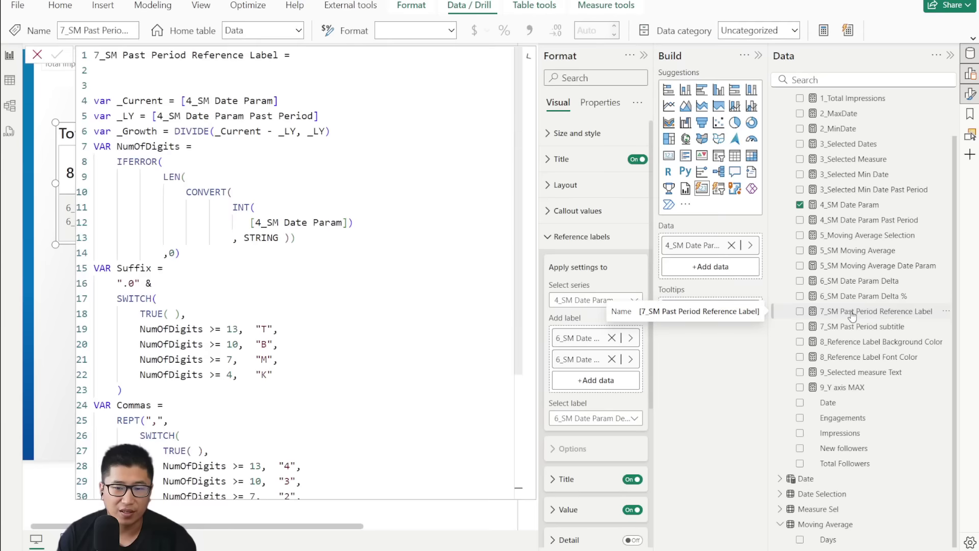
{"action": "scroll", "coordinate": [454, 280], "scroll_direction": "down", "scroll_amount": 2}
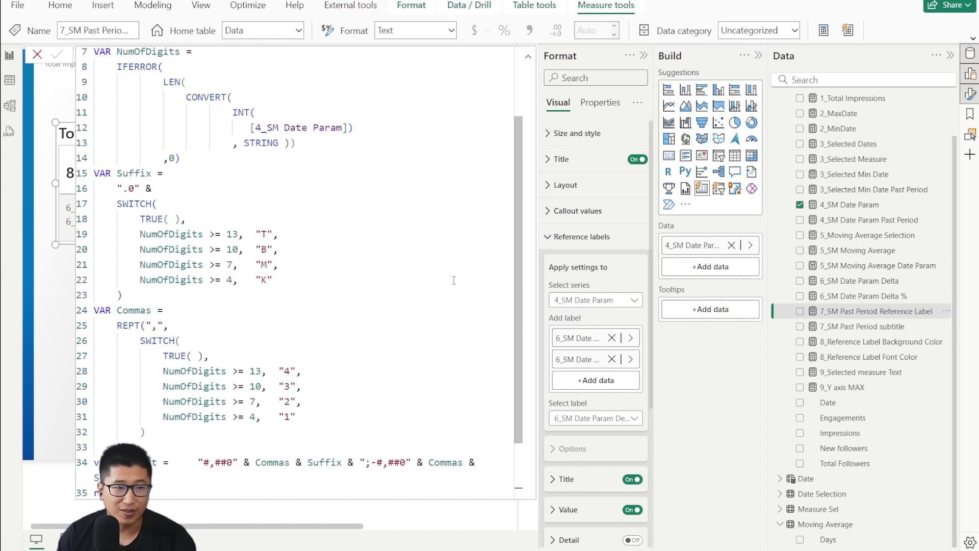
{"action": "scroll", "coordinate": [454, 280], "scroll_direction": "up", "scroll_amount": 2}
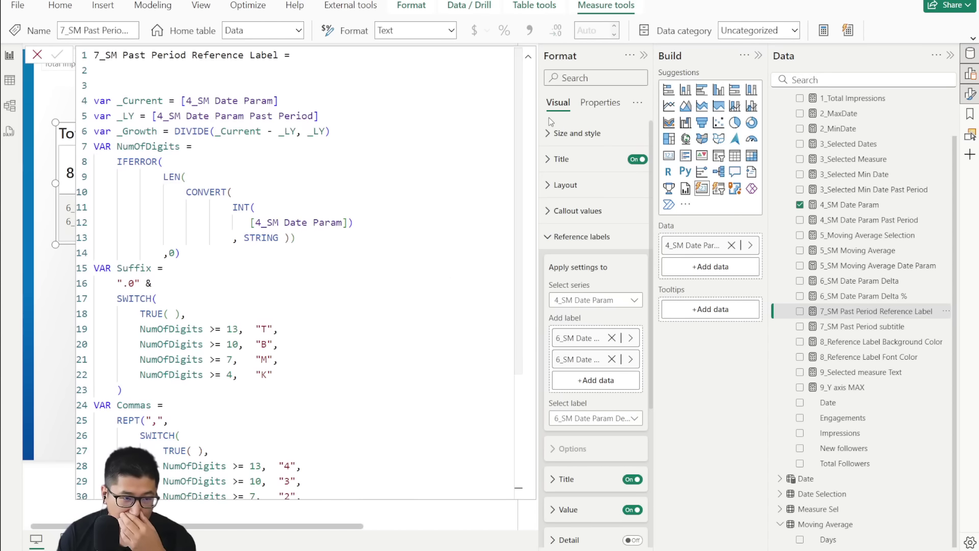
{"action": "scroll", "coordinate": [346, 241], "scroll_direction": "down", "scroll_amount": 3}
{"action": "scroll", "coordinate": [347, 241], "scroll_direction": "up", "scroll_amount": 3}
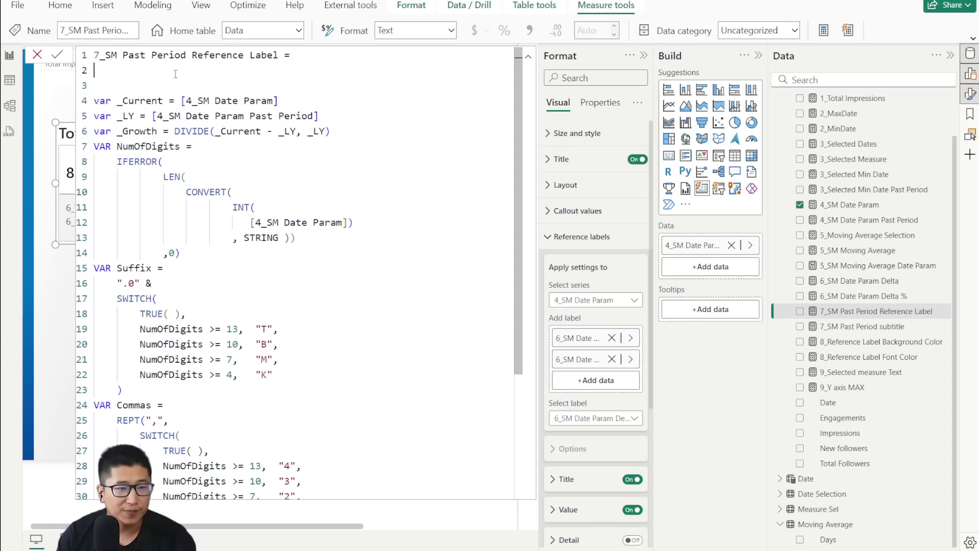
Step: Reduce the gap above the _Current variable in the 7_SM Past Period Reference Label formula to one blank line
{"action": "left_click", "coordinate": [283, 61]}
{"action": "key", "text": "Delete"}
{"action": "key", "text": "Delete"}
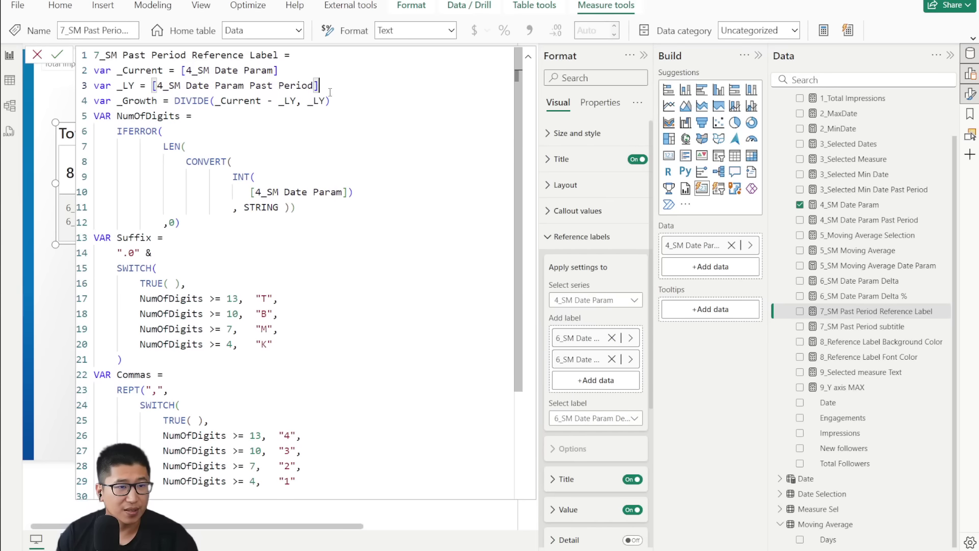
{"action": "key", "text": "Return"}
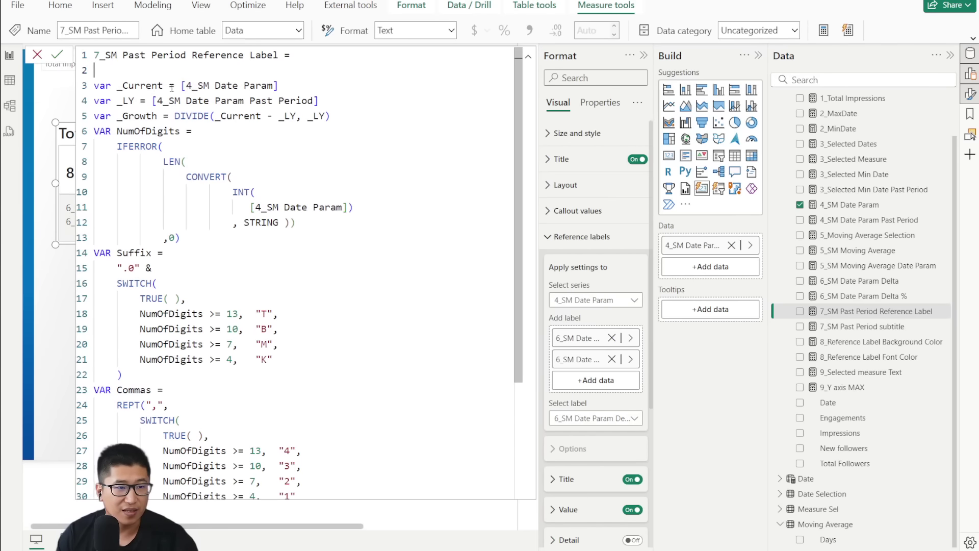
Step: Examine the _Current, _LY and _Growth variable definitions in the 7_SM Past Period Reference Label formula
{"action": "double_click", "coordinate": [138, 87]}
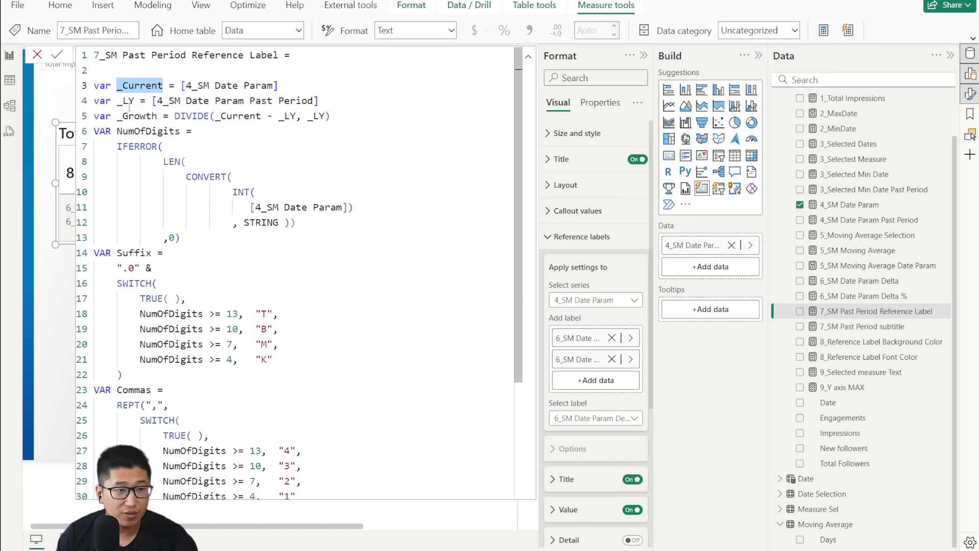
{"action": "double_click", "coordinate": [128, 102]}
{"action": "left_click", "coordinate": [353, 106]}
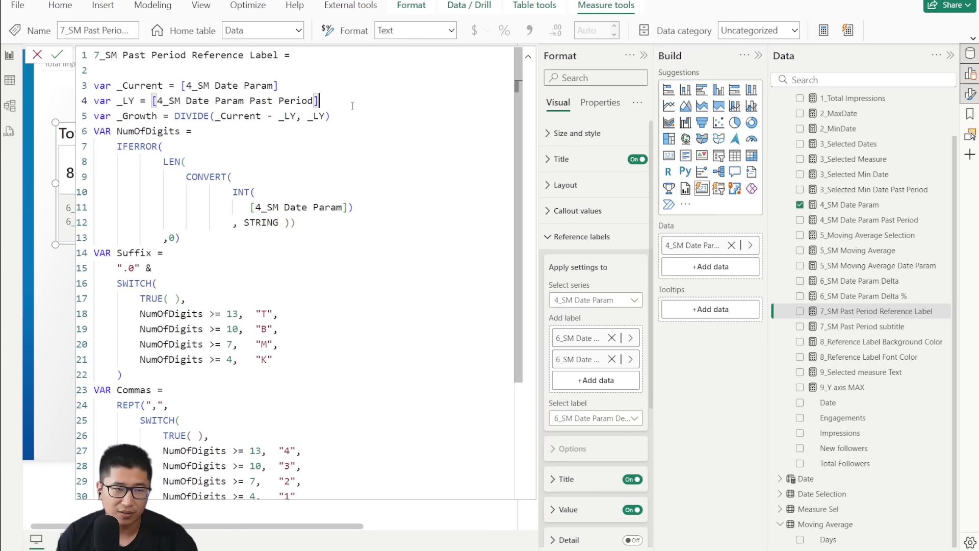
{"action": "left_click_drag", "start_coordinate": [181, 85], "coordinate": [152, 100]}
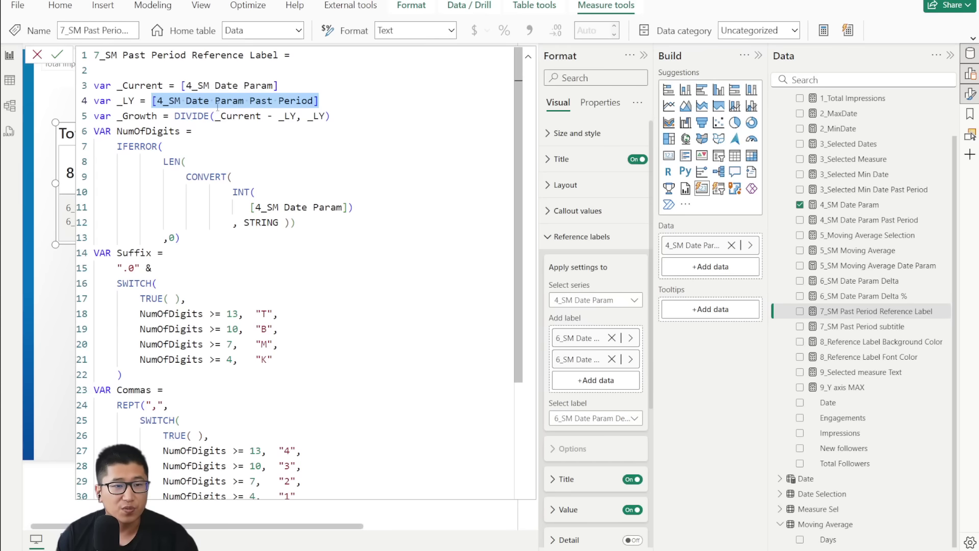
{"action": "left_click", "coordinate": [330, 115]}
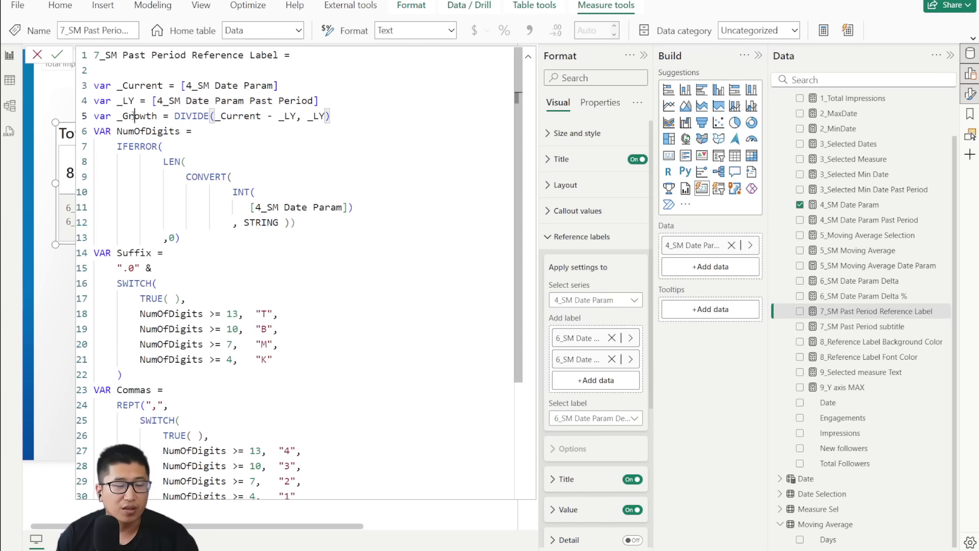
Step: Examine the _Growth variable and its DIVIDE expression in the 7_SM Past Period Reference Label formula
{"action": "double_click", "coordinate": [135, 116]}
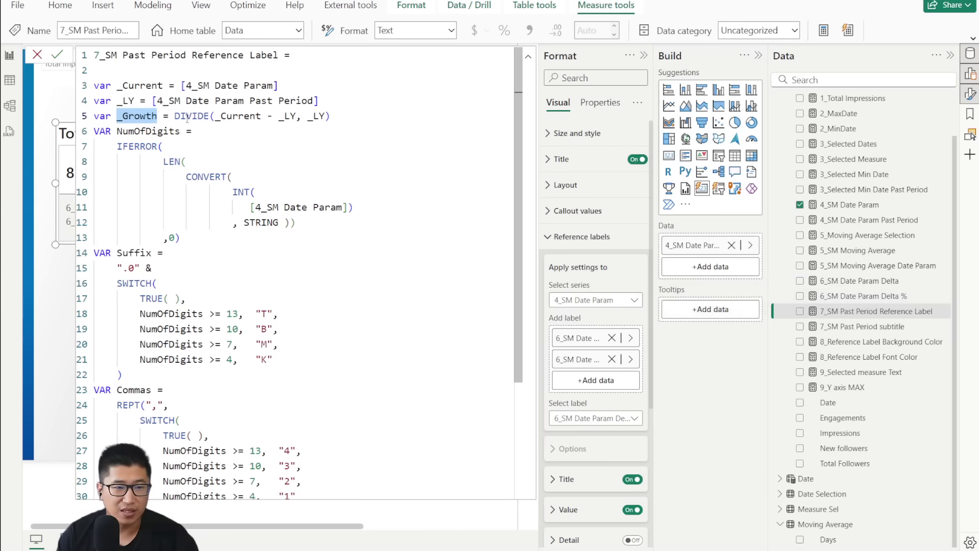
{"action": "mouse_move", "coordinate": [173, 116]}
{"action": "left_mouse_down"}
{"action": "mouse_move", "coordinate": [332, 116]}
{"action": "mouse_move", "coordinate": [175, 116]}
{"action": "left_mouse_up"}
{"action": "left_click", "coordinate": [348, 121]}
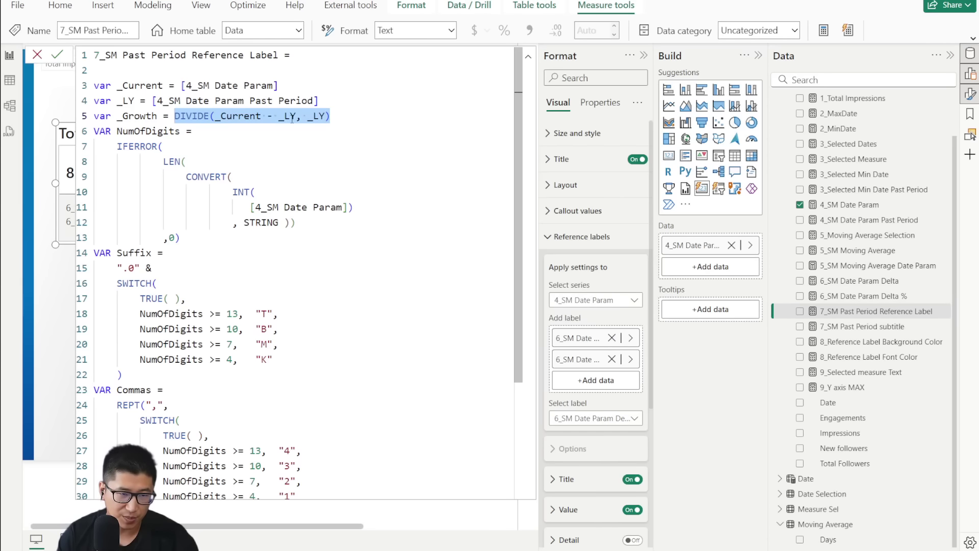
{"action": "left_click", "coordinate": [341, 119]}
{"action": "scroll", "coordinate": [229, 120], "scroll_direction": "down", "scroll_amount": 1}
{"action": "scroll", "coordinate": [162, 121], "scroll_direction": "up", "scroll_amount": 1}
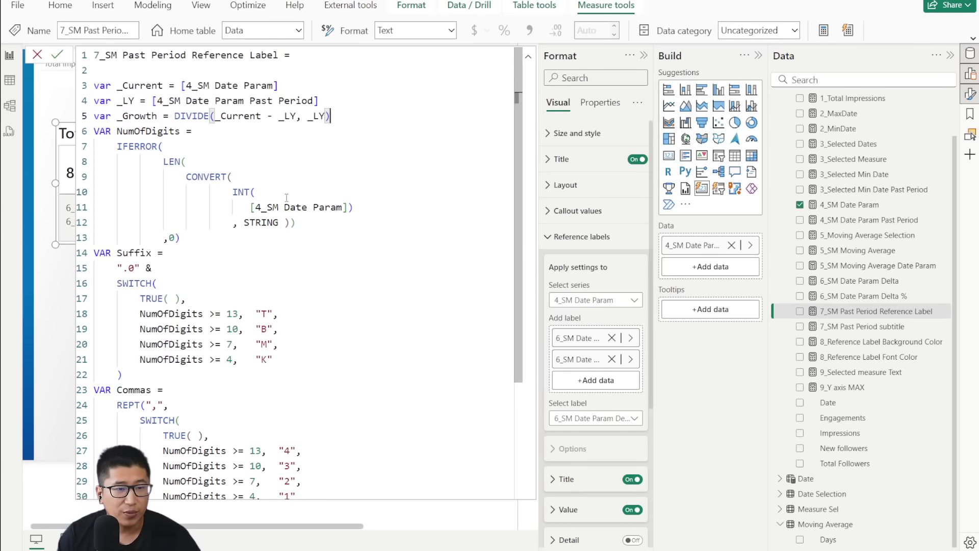
Step: Examine how the NumOfDigits variable nests INT, CONVERT to STRING and LEN around the 4_SM Date Param measure
{"action": "left_click_drag", "start_coordinate": [182, 85], "coordinate": [278, 85]}
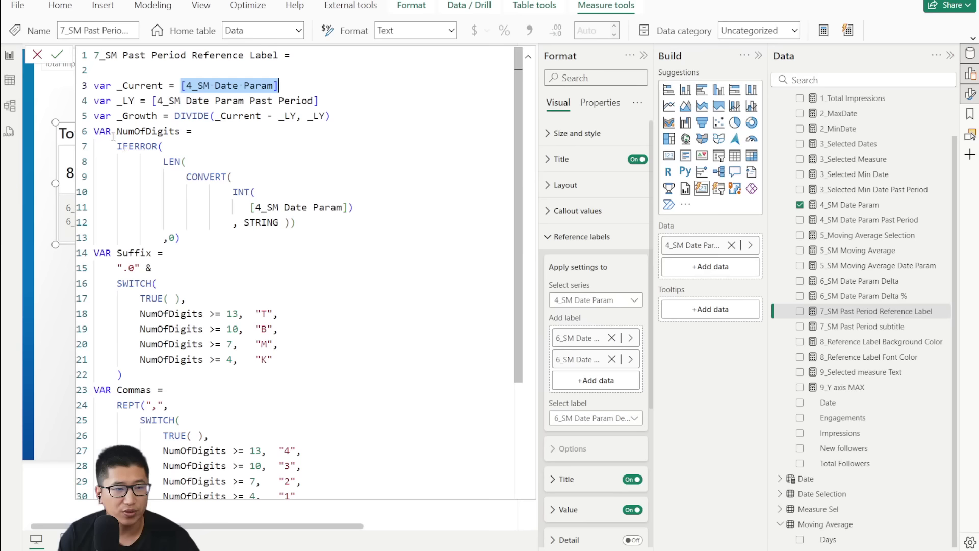
{"action": "left_click", "coordinate": [128, 131]}
{"action": "left_click", "coordinate": [286, 222]}
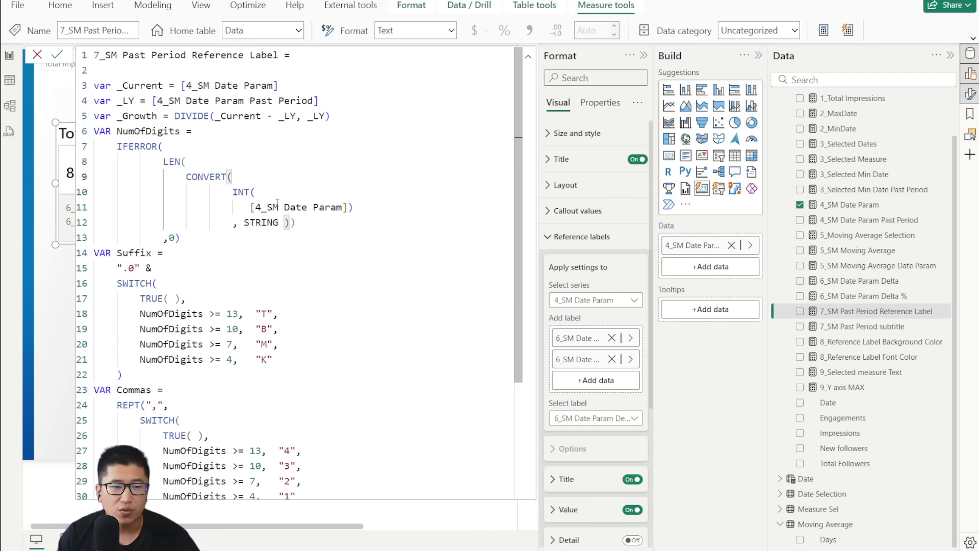
{"action": "left_click_drag", "start_coordinate": [251, 207], "coordinate": [349, 207]}
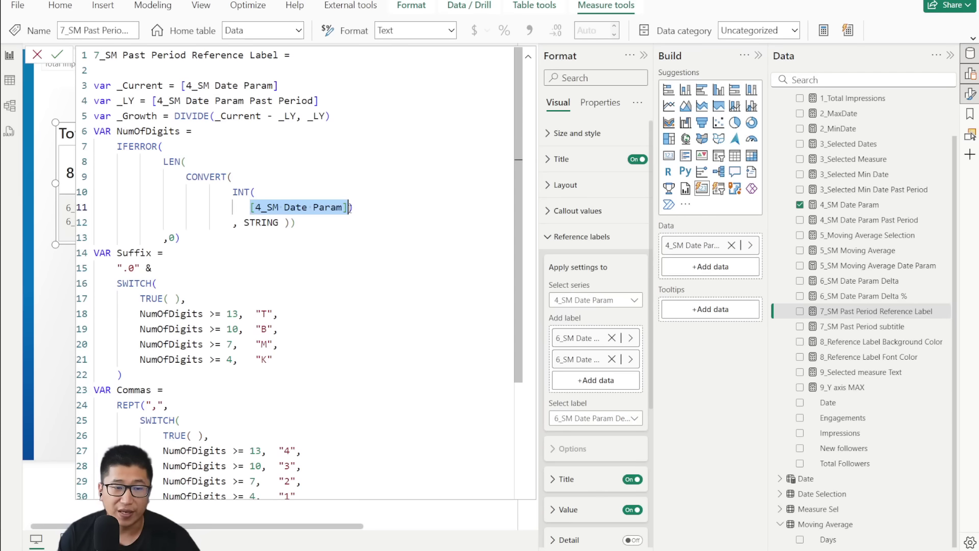
{"action": "left_click", "coordinate": [233, 191]}
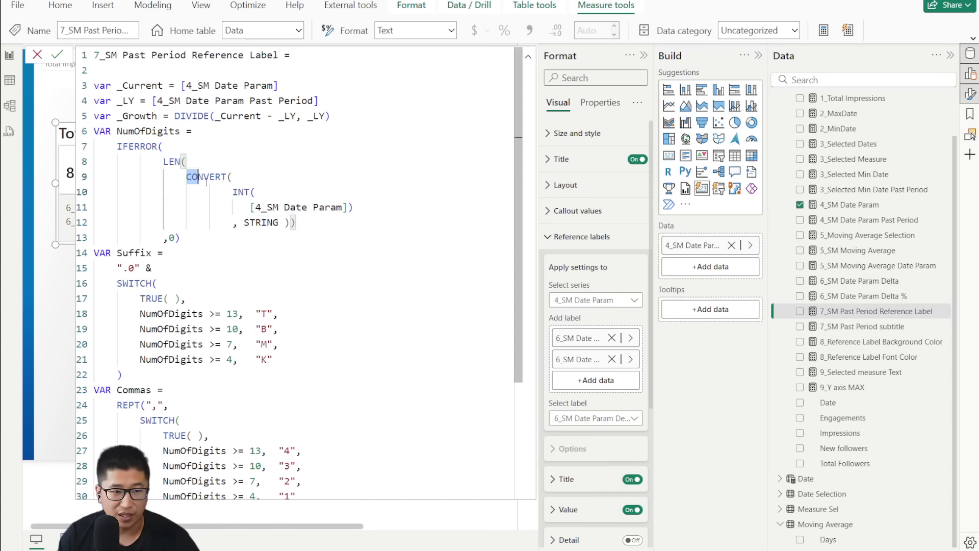
{"action": "left_click_drag", "start_coordinate": [186, 177], "coordinate": [349, 207]}
{"action": "left_click", "coordinate": [173, 162]}
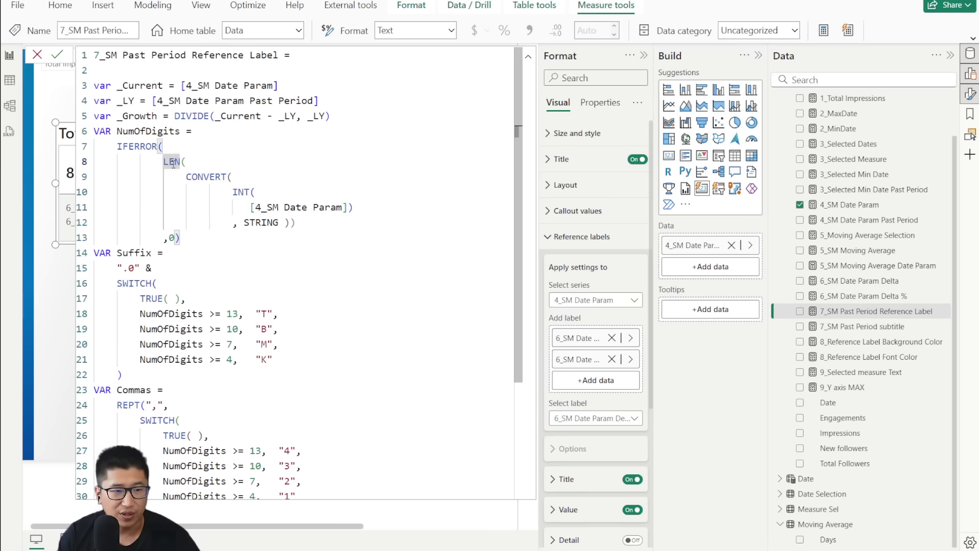
{"action": "left_click_drag", "start_coordinate": [233, 192], "coordinate": [349, 207]}
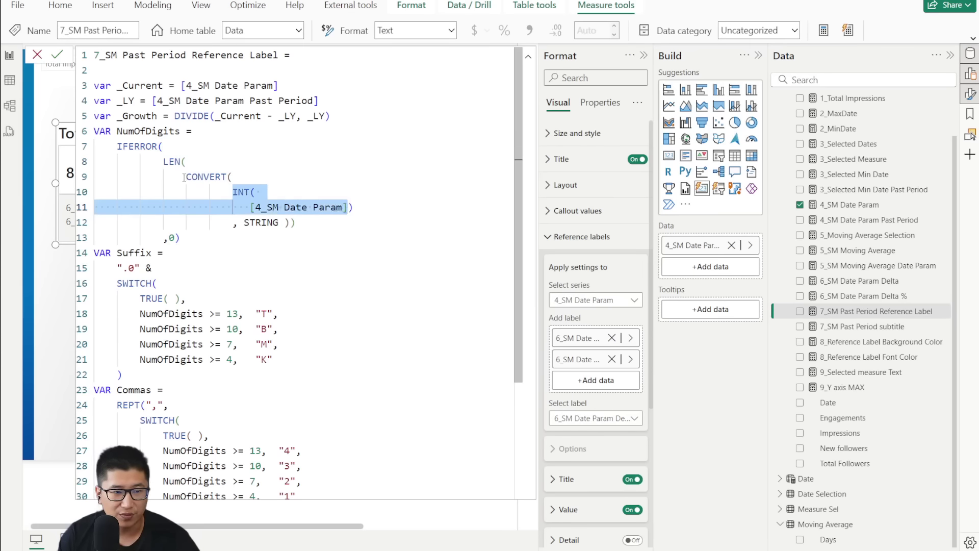
{"action": "left_click_drag", "start_coordinate": [184, 177], "coordinate": [292, 222]}
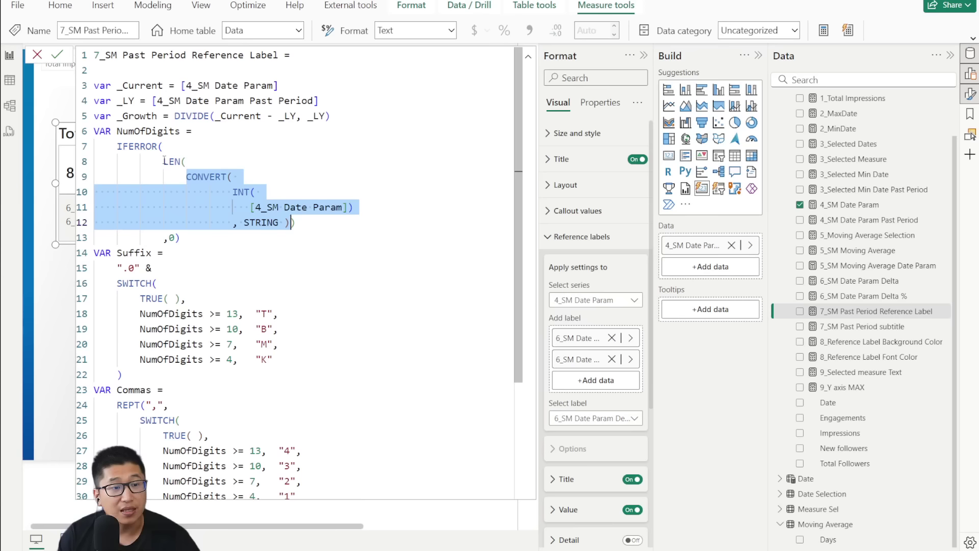
{"action": "left_click_drag", "start_coordinate": [164, 162], "coordinate": [294, 224]}
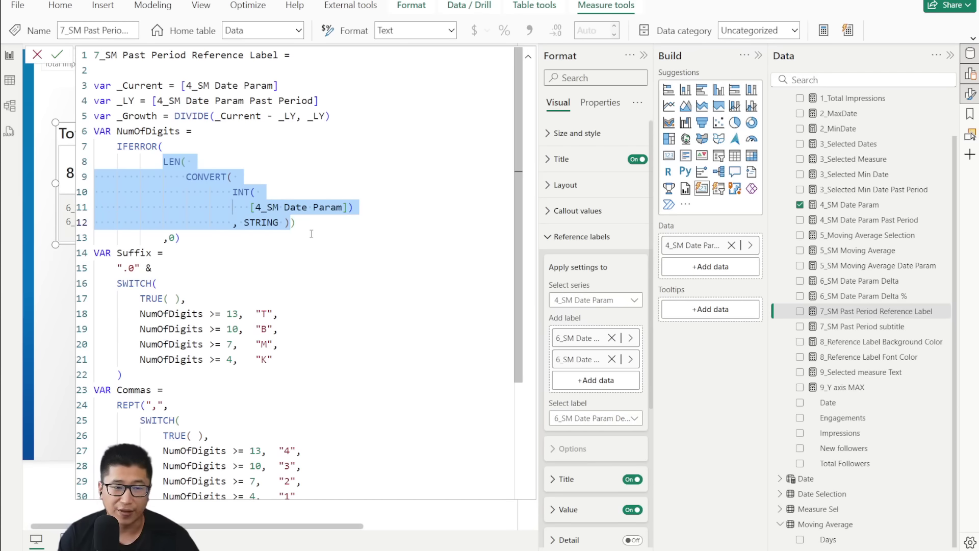
Step: Enter the sample number 1000 after the equals sign of NumOfDigits and remove it
{"action": "left_click", "coordinate": [245, 131]}
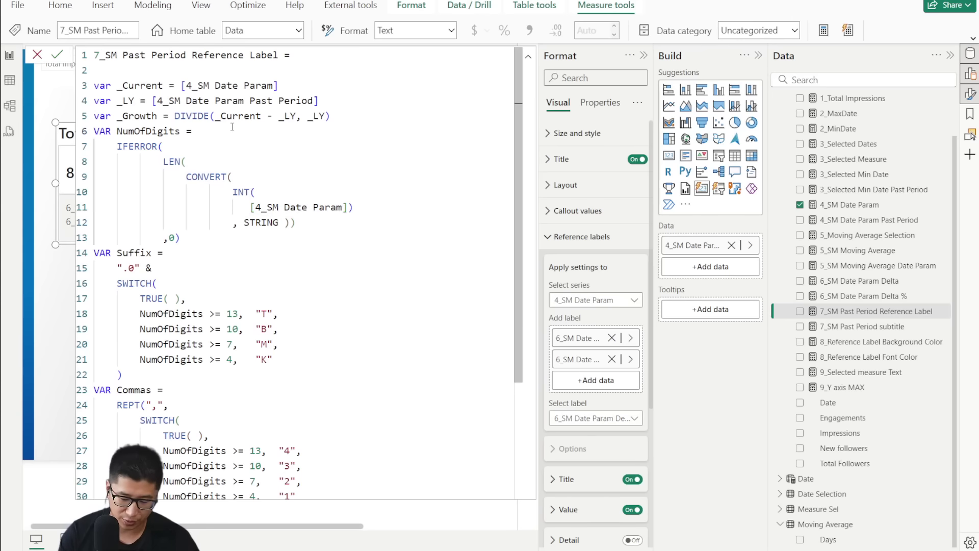
{"action": "type", "text": "1000"}
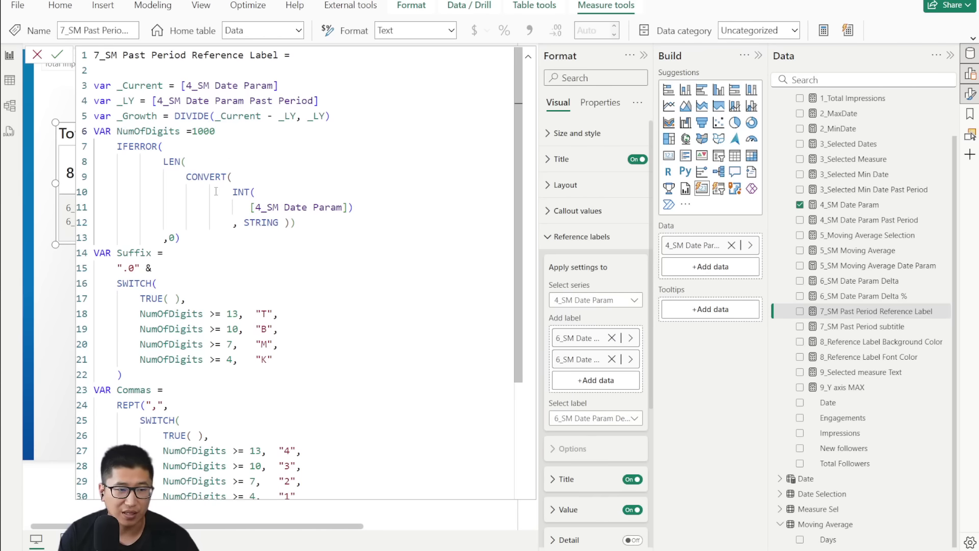
{"action": "left_click_drag", "start_coordinate": [191, 132], "coordinate": [301, 131]}
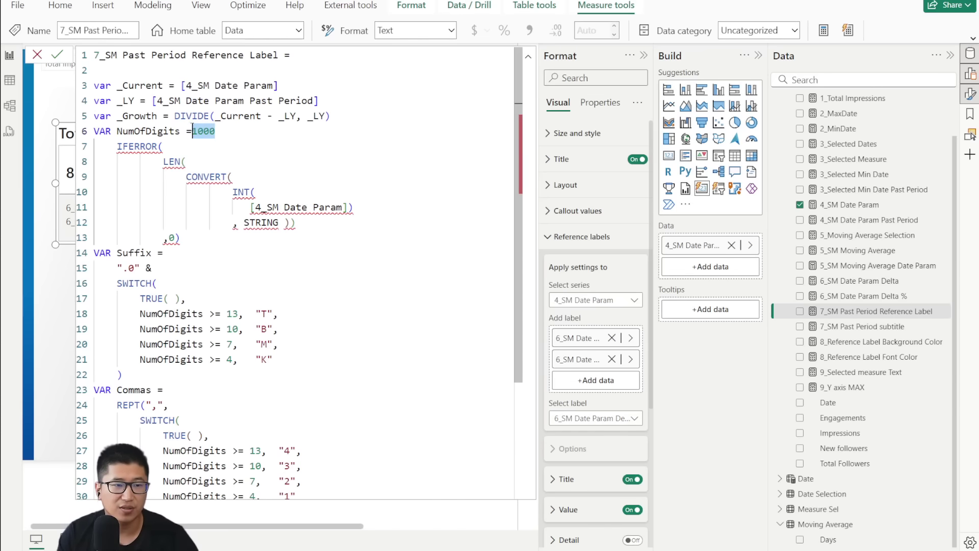
{"action": "key", "text": "BackSpace"}
Step: Read through the Suffix variable's digit thresholds for T, B, M and K and skim the rest of the formula
{"action": "left_click_drag", "start_coordinate": [117, 146], "coordinate": [275, 239]}
{"action": "left_click", "coordinate": [284, 314]}
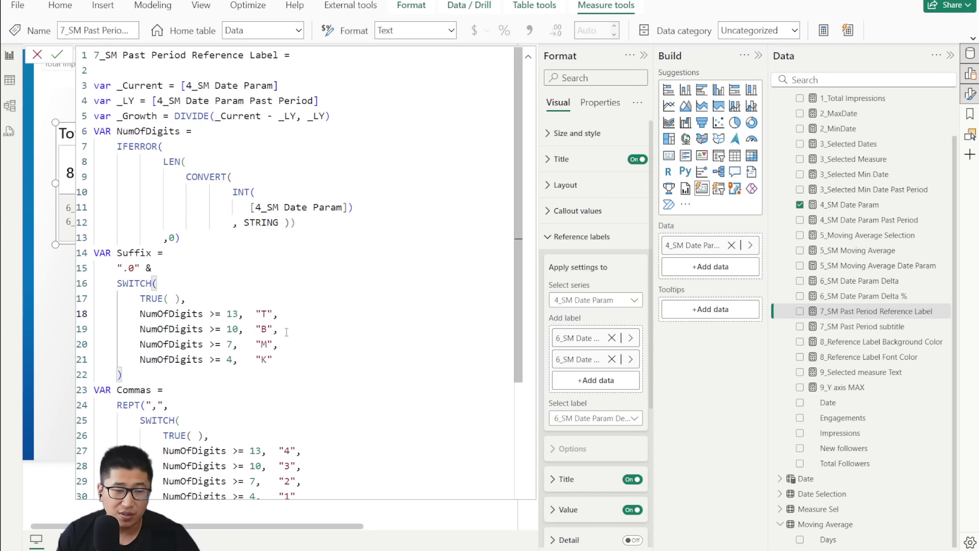
{"action": "left_click", "coordinate": [287, 332]}
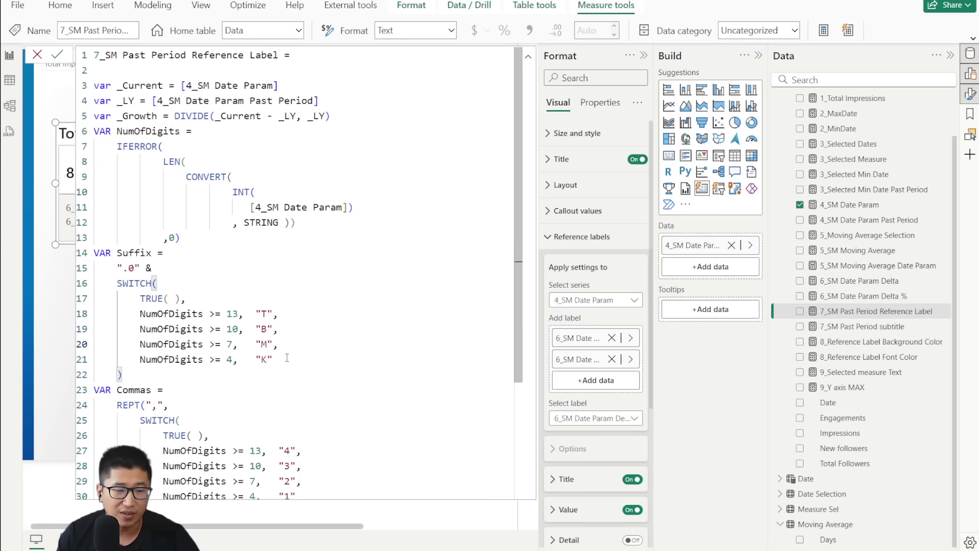
{"action": "left_click", "coordinate": [281, 358]}
{"action": "left_click", "coordinate": [280, 345]}
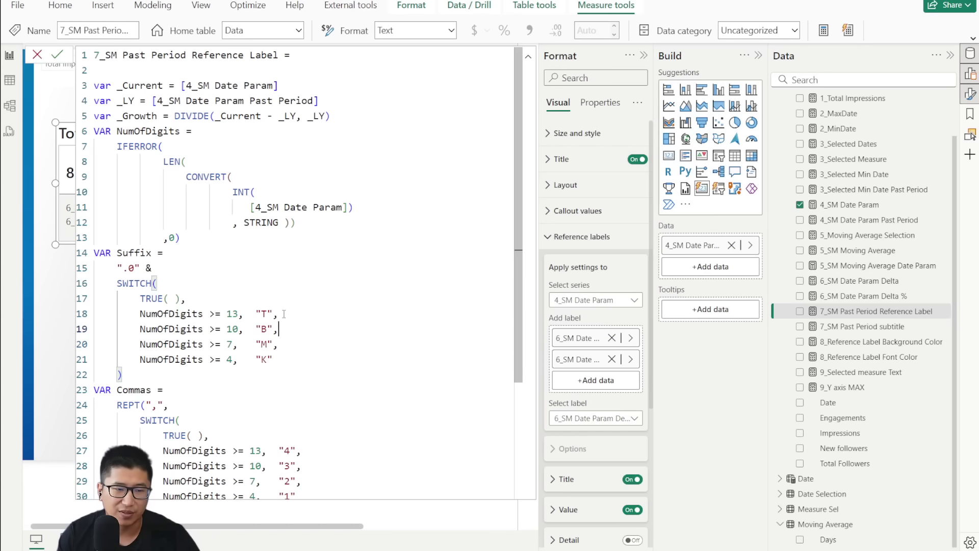
{"action": "left_click", "coordinate": [278, 314]}
{"action": "scroll", "coordinate": [178, 250], "scroll_direction": "down", "scroll_amount": 2}
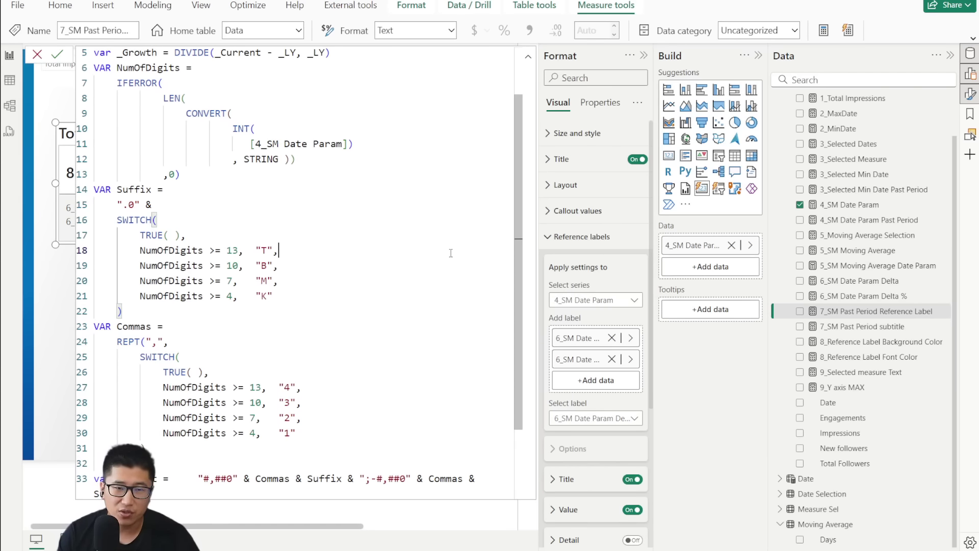
{"action": "scroll", "coordinate": [326, 250], "scroll_direction": "down", "scroll_amount": 2}
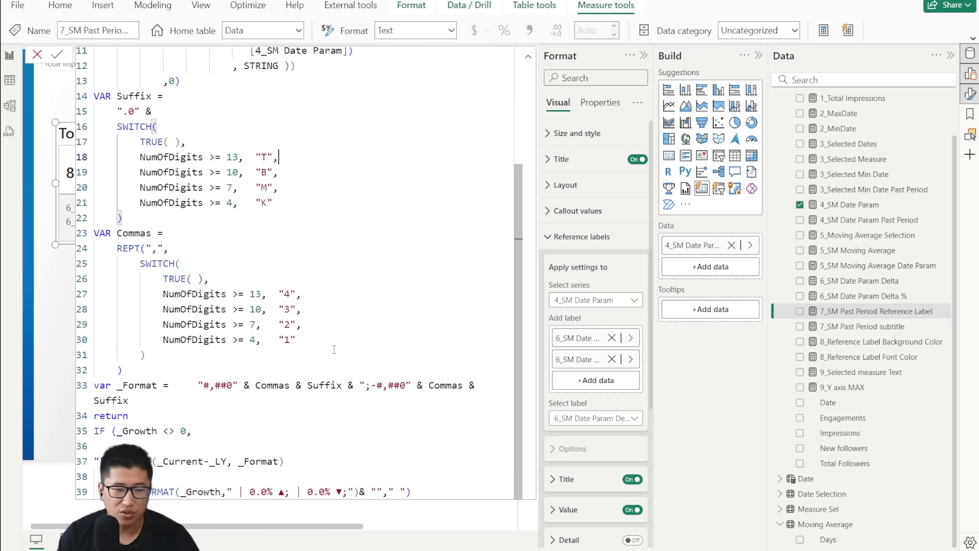
{"action": "scroll", "coordinate": [239, 457], "scroll_direction": "up", "scroll_amount": 4}
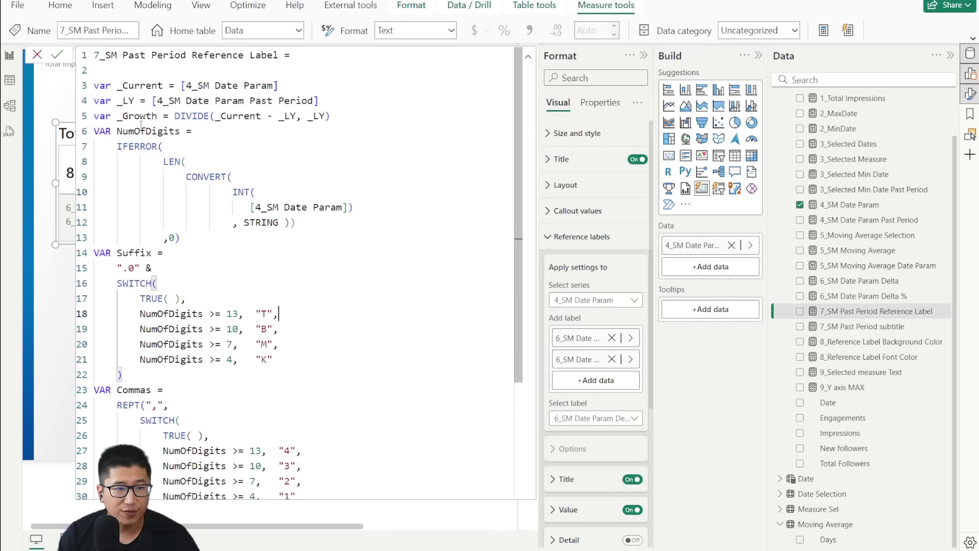
Step: Trace how NumOfDigits feeds the Suffix letters and the Commas REPT expression, and examine the "#,##0" part of _Format
{"action": "left_click_drag", "start_coordinate": [117, 131], "coordinate": [180, 131]}
{"action": "left_click", "coordinate": [203, 207]}
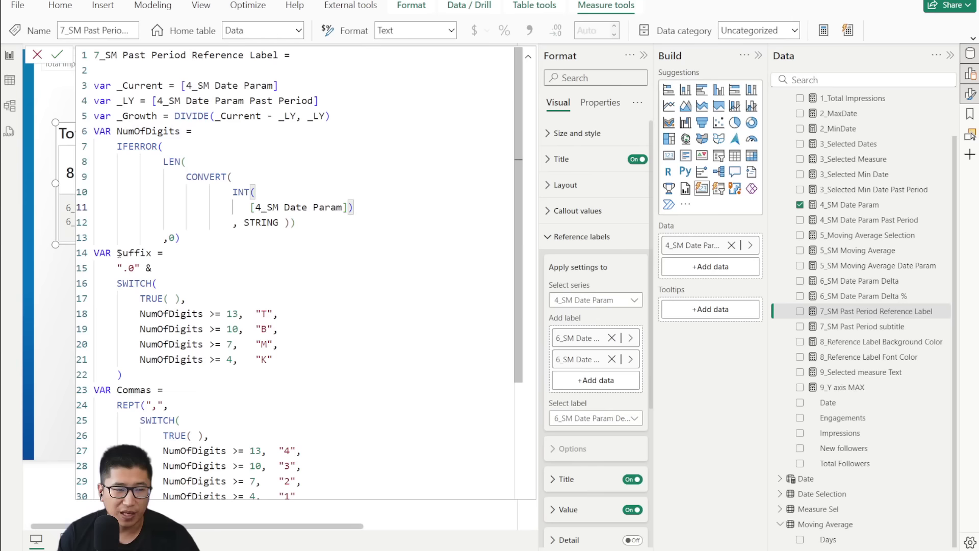
{"action": "scroll", "coordinate": [131, 271], "scroll_direction": "down", "scroll_amount": 1}
{"action": "left_click_drag", "start_coordinate": [255, 282], "coordinate": [279, 331]}
{"action": "left_click", "coordinate": [281, 331]}
{"action": "scroll", "coordinate": [148, 233], "scroll_direction": "down", "scroll_amount": 4}
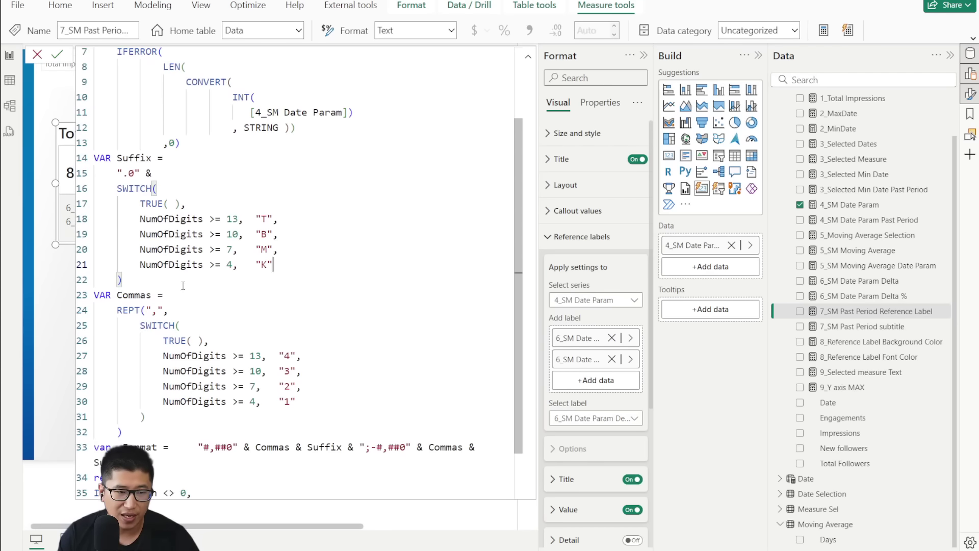
{"action": "left_click_drag", "start_coordinate": [119, 248], "coordinate": [300, 326]}
{"action": "left_click_drag", "start_coordinate": [198, 386], "coordinate": [239, 391]}
Step: Enter sample commas after the Commas expression, remove them, and examine its comma counts per digit threshold
{"action": "left_click", "coordinate": [160, 368]}
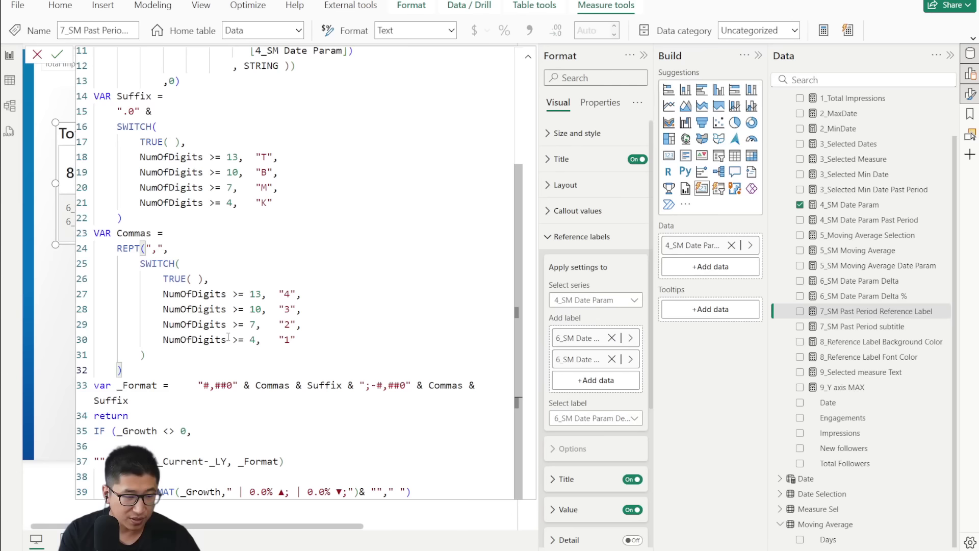
{"action": "type", "text": ",,,"}
{"action": "key", "text": "Left"}
{"action": "key", "text": "Left"}
{"action": "key", "text": "Left"}
{"action": "key", "text": "Delete"}
{"action": "key", "text": "Delete"}
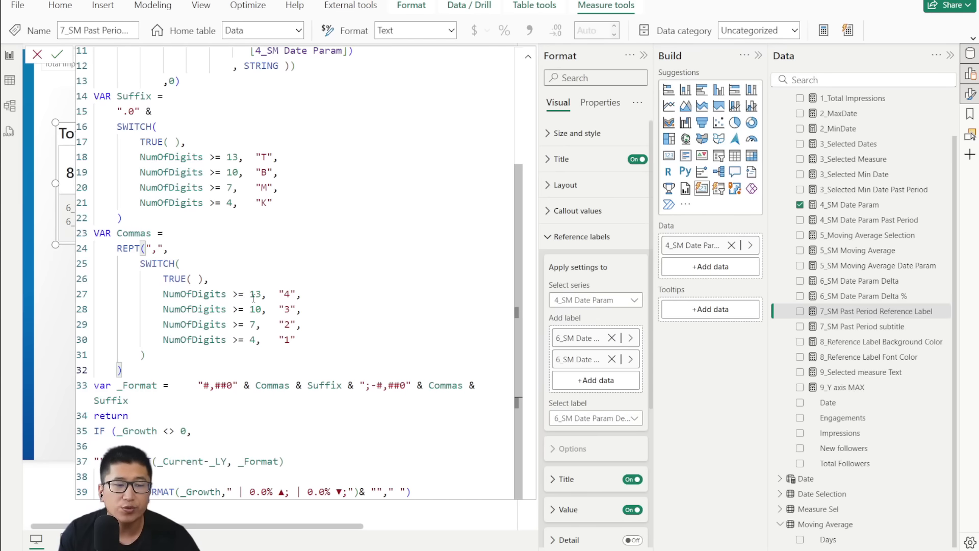
{"action": "left_click_drag", "start_coordinate": [296, 340], "coordinate": [83, 294]}
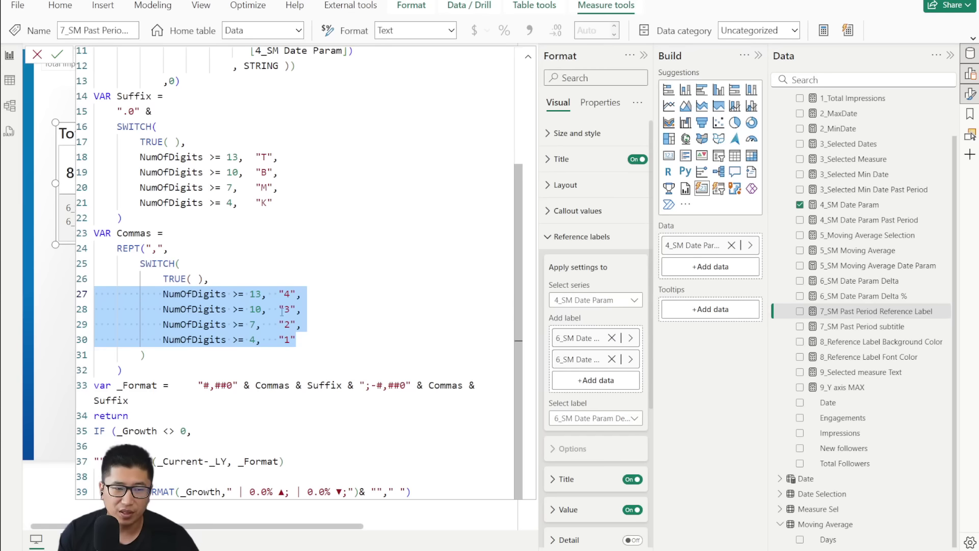
{"action": "left_click", "coordinate": [368, 307]}
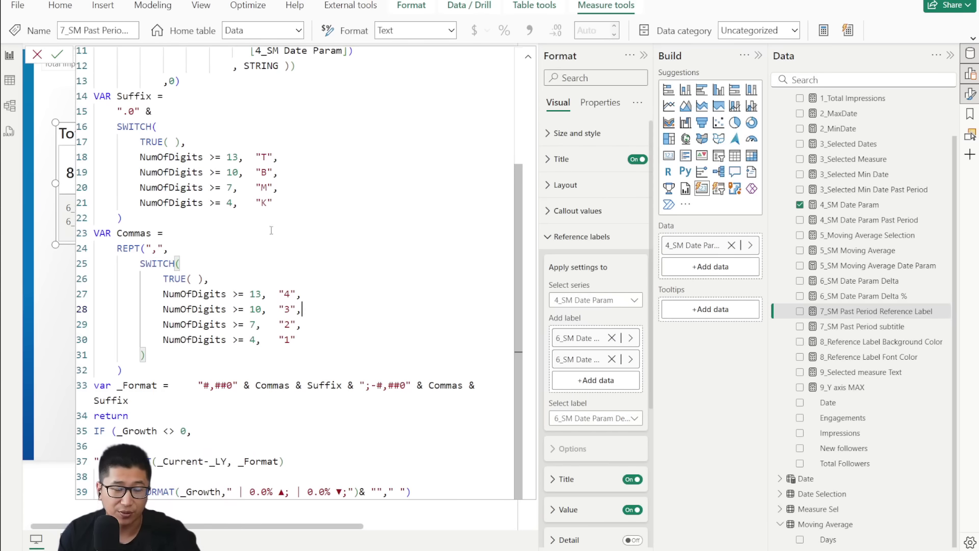
Step: Enter the sample value 25000 after the Suffix expression, try it as 25K, and delete the sample
{"action": "left_click", "coordinate": [235, 222]}
{"action": "type", "text": "25000"}
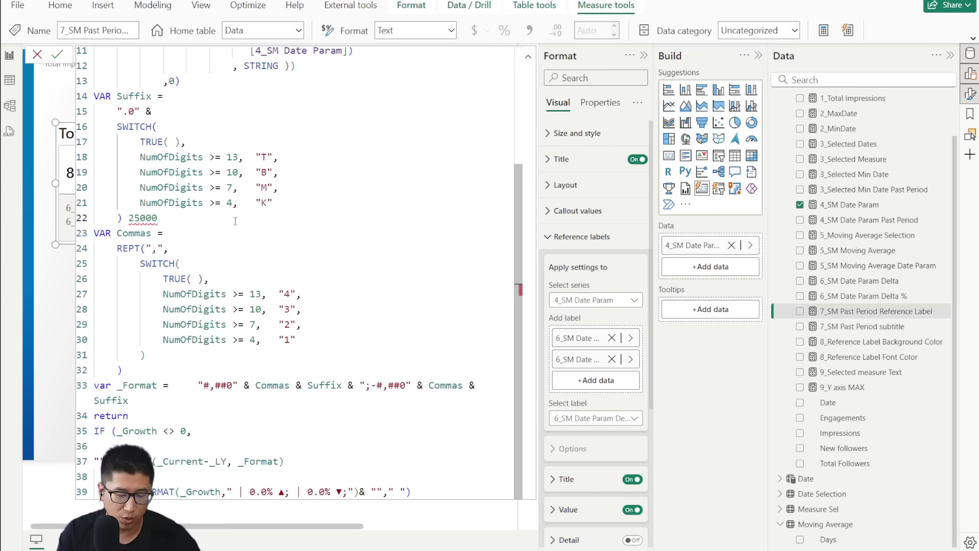
{"action": "key", "text": "BackSpace"}
{"action": "key", "text": "BackSpace"}
{"action": "key", "text": "BackSpace"}
{"action": "type", "text": "K"}
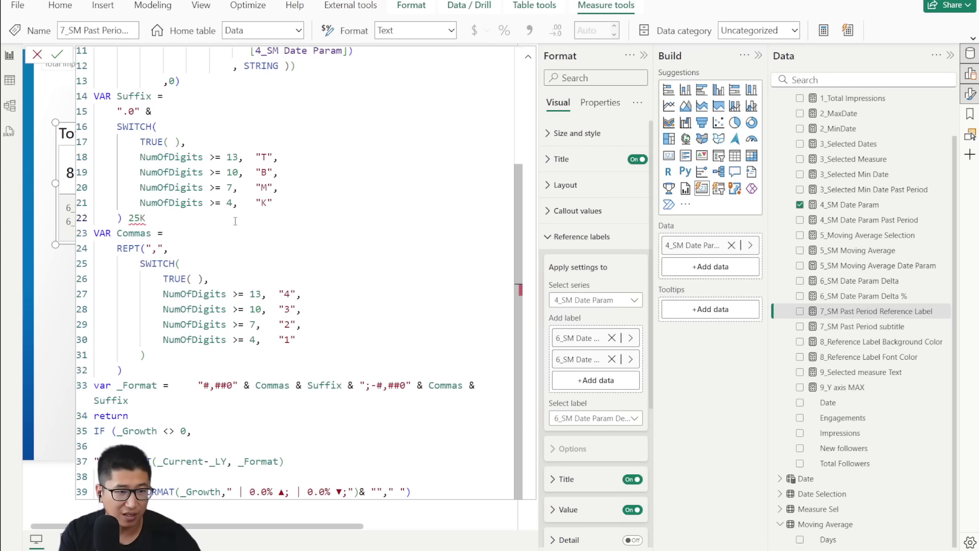
{"action": "key", "text": "BackSpace"}
{"action": "type", "text": "000"}
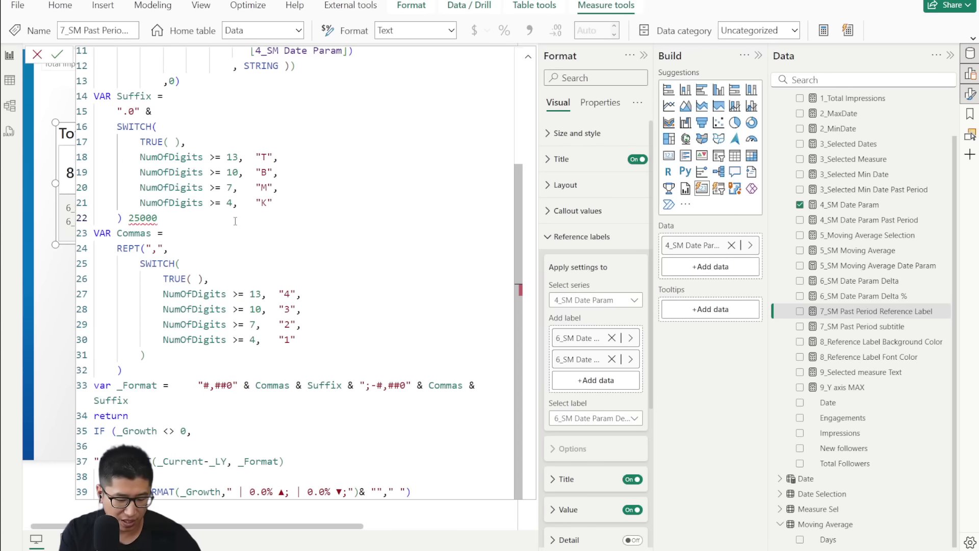
{"action": "key", "text": "BackSpace"}
{"action": "key", "text": "BackSpace"}
{"action": "key", "text": "BackSpace"}
{"action": "key", "text": "BackSpace"}
{"action": "key", "text": "BackSpace"}
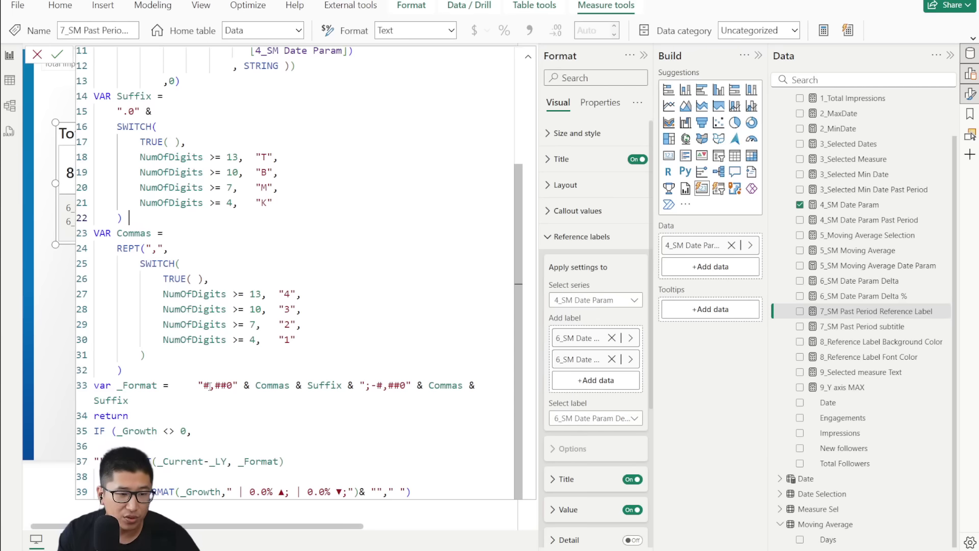
Step: Copy "#,##0" from _Format to the end of the Commas expression, add a second comma to it, and delete the copy
{"action": "left_click_drag", "start_coordinate": [198, 386], "coordinate": [239, 386]}
{"action": "key", "text": "ctrl+c"}
{"action": "left_click", "coordinate": [158, 372]}
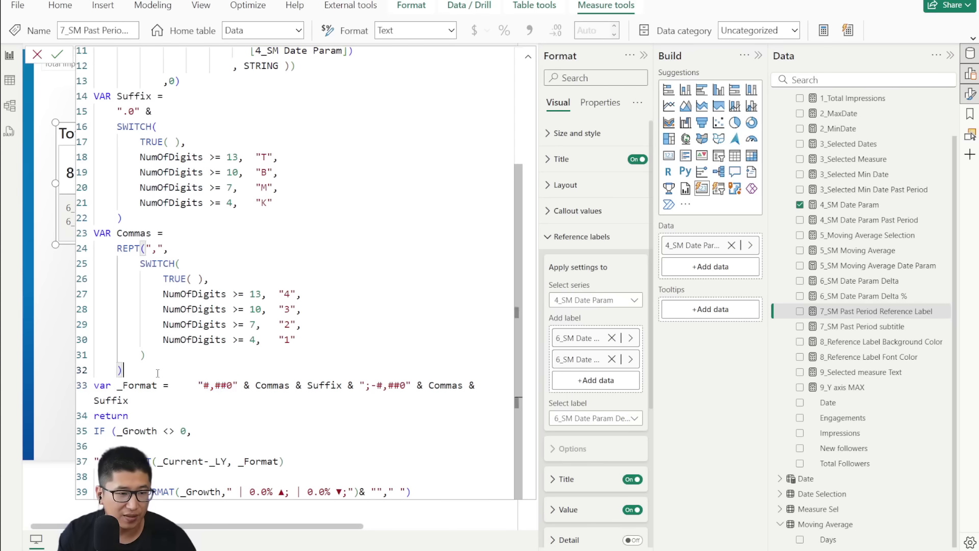
{"action": "key", "text": "ctrl+v"}
{"action": "key", "text": "Left"}
{"action": "key", "text": "Left"}
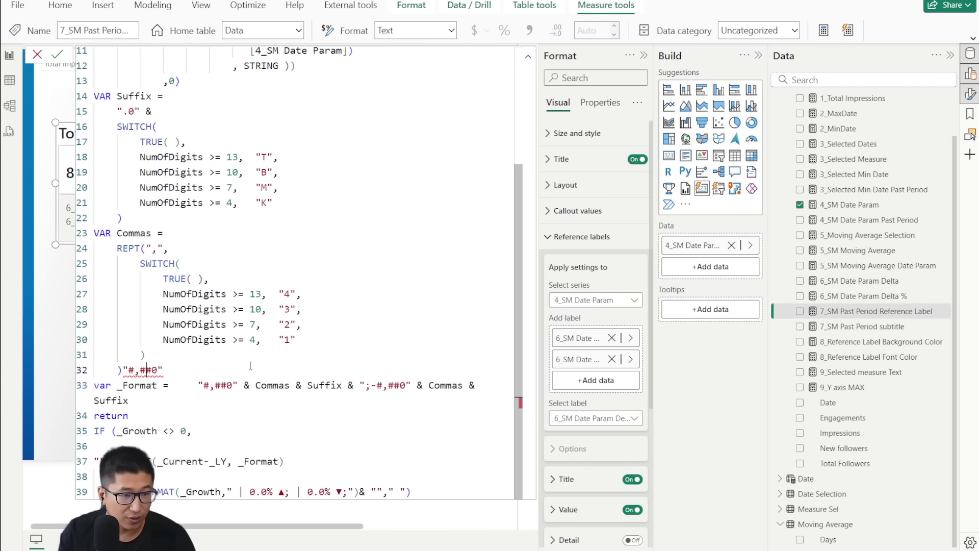
{"action": "type", "text": ","}
{"action": "left_click", "coordinate": [135, 370], "text": "shift"}
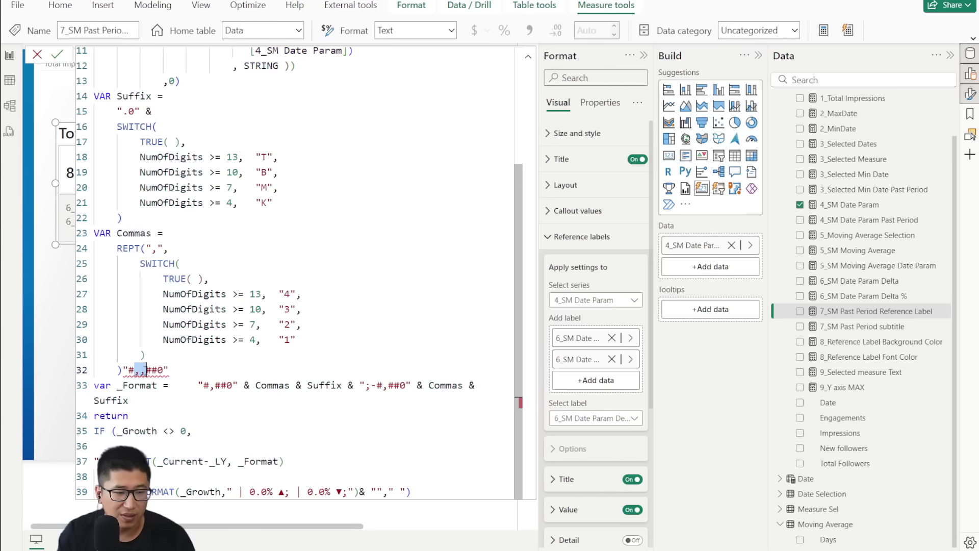
{"action": "left_click_drag", "start_coordinate": [169, 370], "coordinate": [124, 371]}
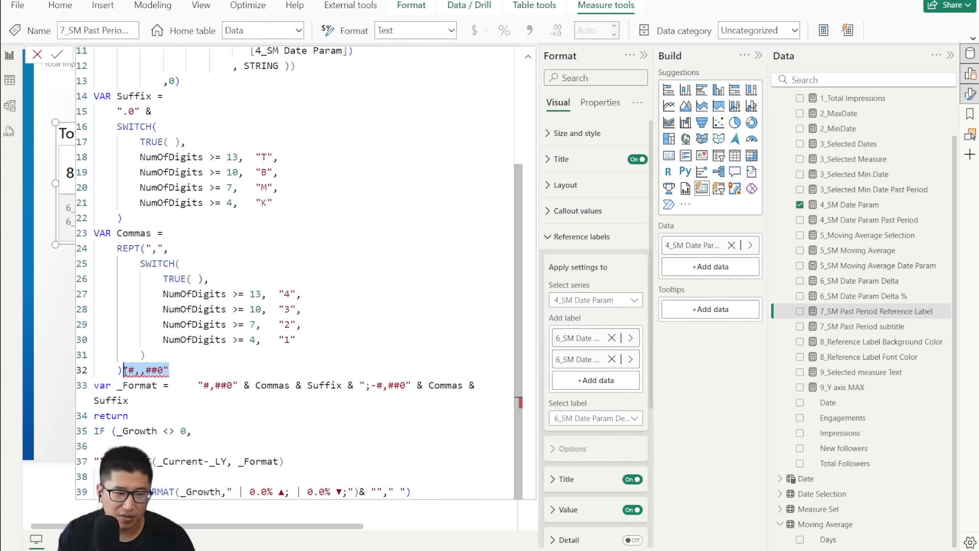
{"action": "key", "text": "BackSpace"}
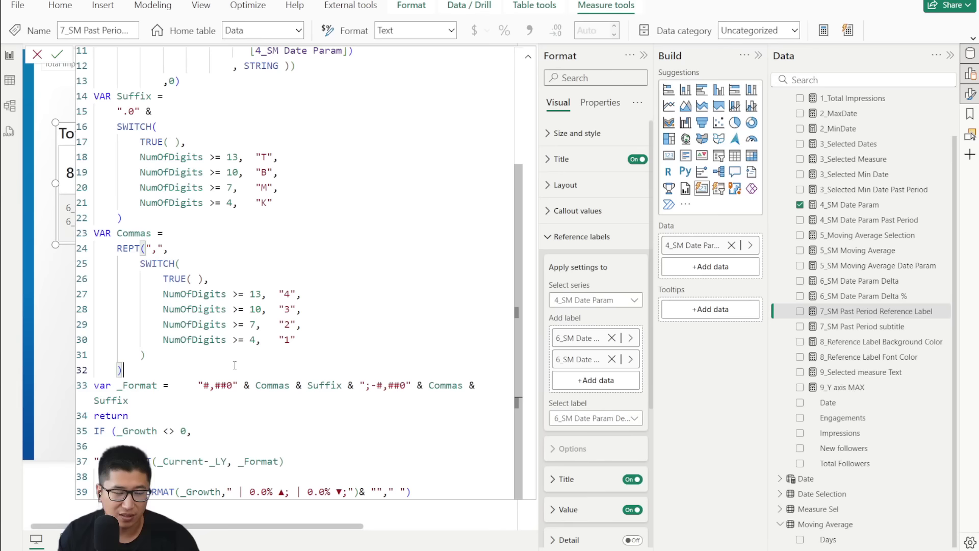
Step: Examine the Commas REPT expression and how its digit thresholds 13, 10, 7 and 4 pair with the comma counts
{"action": "left_click_drag", "start_coordinate": [117, 233], "coordinate": [124, 370]}
{"action": "left_click", "coordinate": [148, 304]}
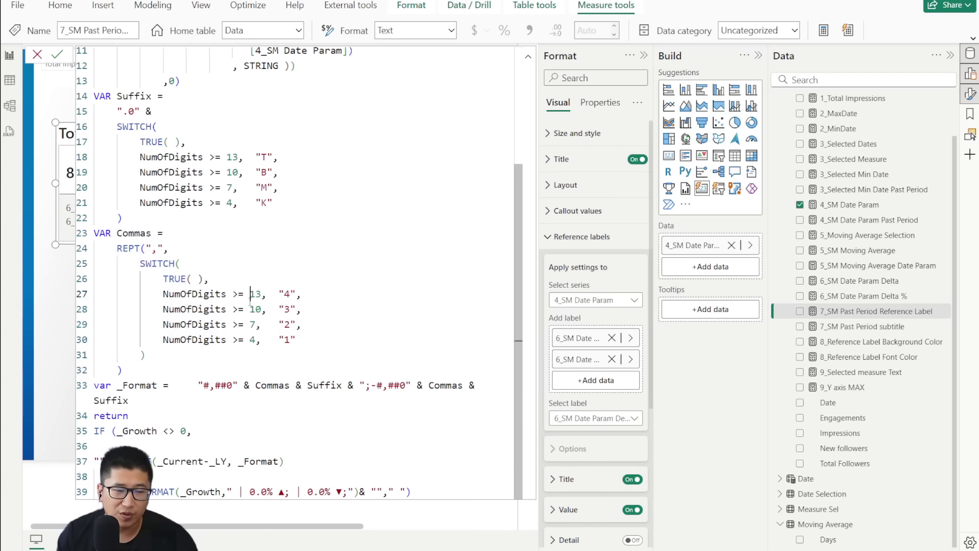
{"action": "left_click_drag", "start_coordinate": [280, 295], "coordinate": [301, 340]}
{"action": "left_click", "coordinate": [256, 295]}
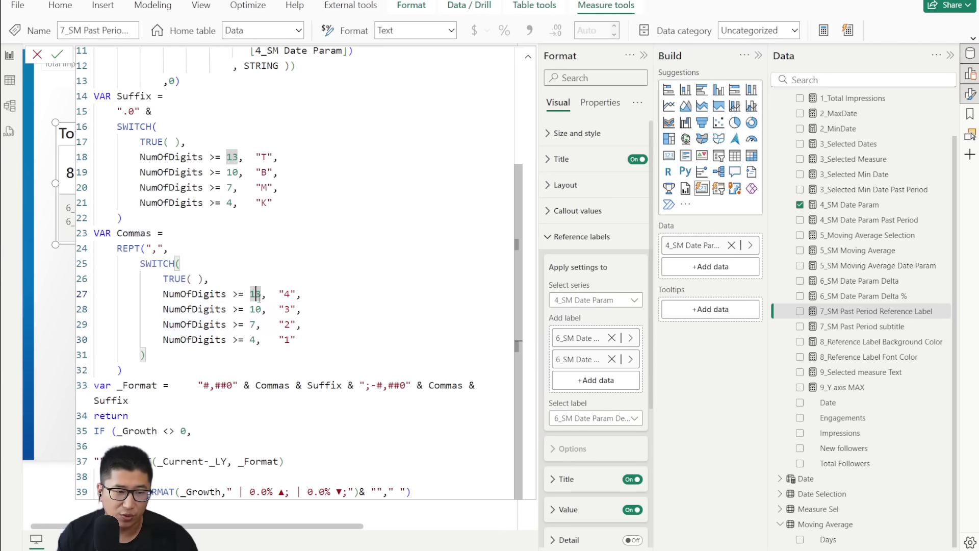
{"action": "left_click", "coordinate": [258, 309]}
{"action": "left_click", "coordinate": [255, 324]}
{"action": "left_click", "coordinate": [281, 340]}
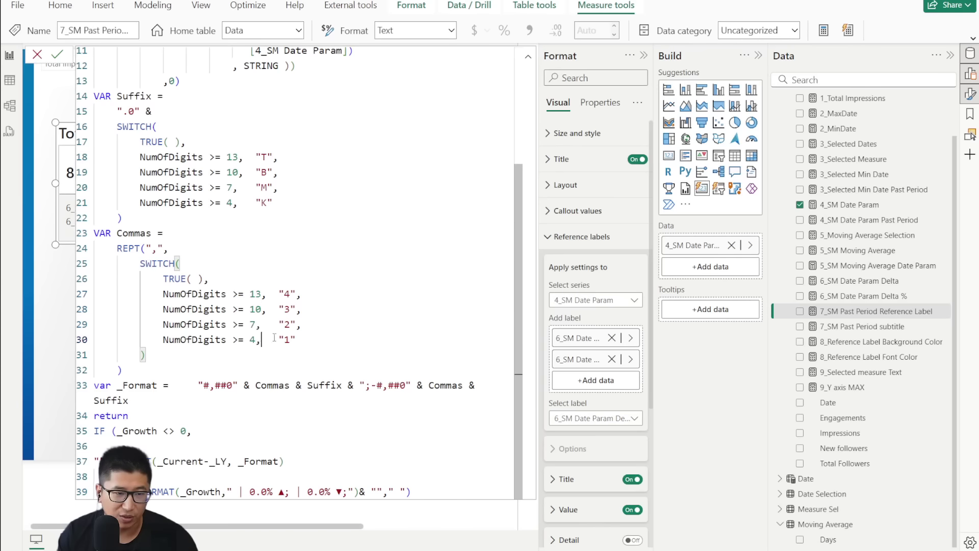
Step: Trace the "#,##0" and Commas parts of _Format and the ".0" decimal part at the start of Suffix
{"action": "left_click_drag", "start_coordinate": [193, 386], "coordinate": [241, 386]}
{"action": "left_click", "coordinate": [257, 386]}
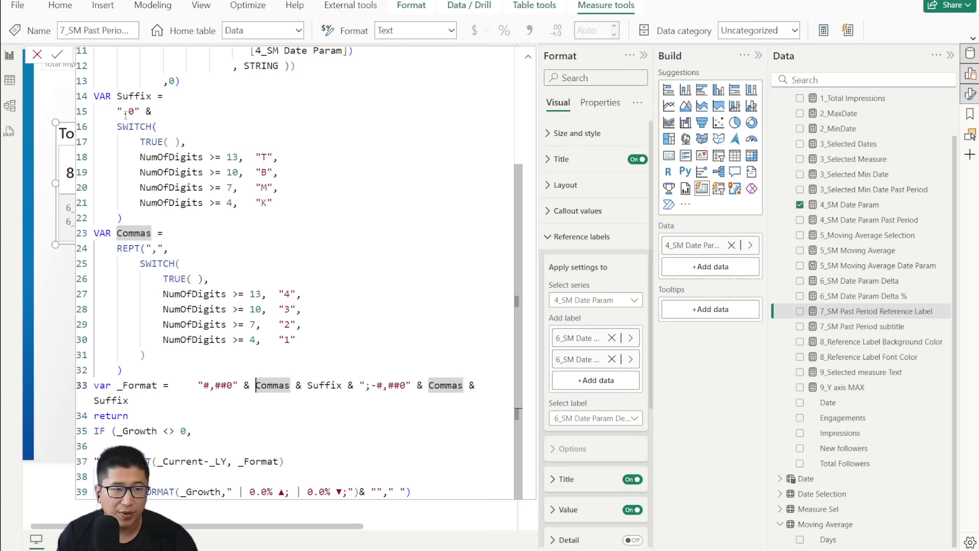
{"action": "left_click_drag", "start_coordinate": [124, 113], "coordinate": [134, 112]}
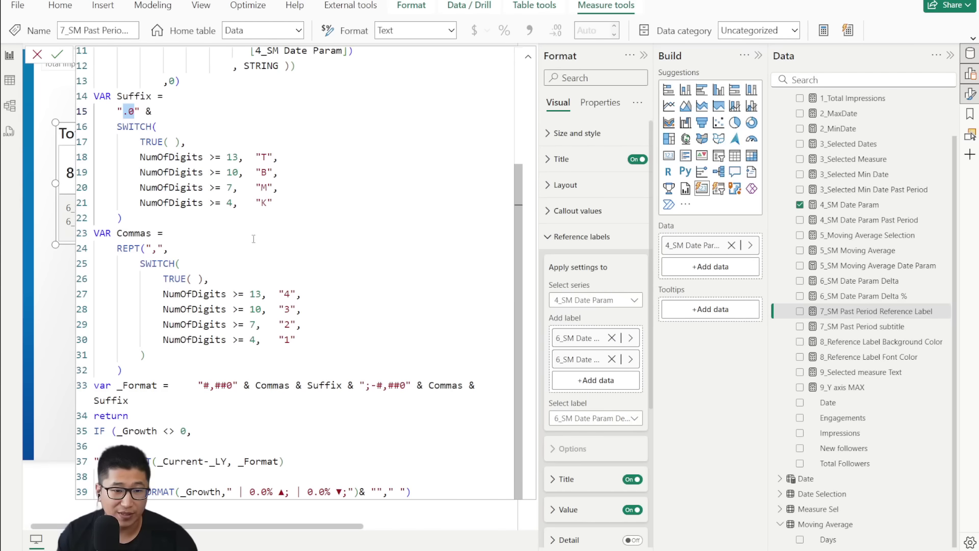
{"action": "left_click", "coordinate": [124, 370]}
Step: Examine the returned IF expression: the _Growth condition, the _Current-_LY difference with _Format, and the percentage format with up and down arrows
{"action": "left_click_drag", "start_coordinate": [117, 431], "coordinate": [182, 432]}
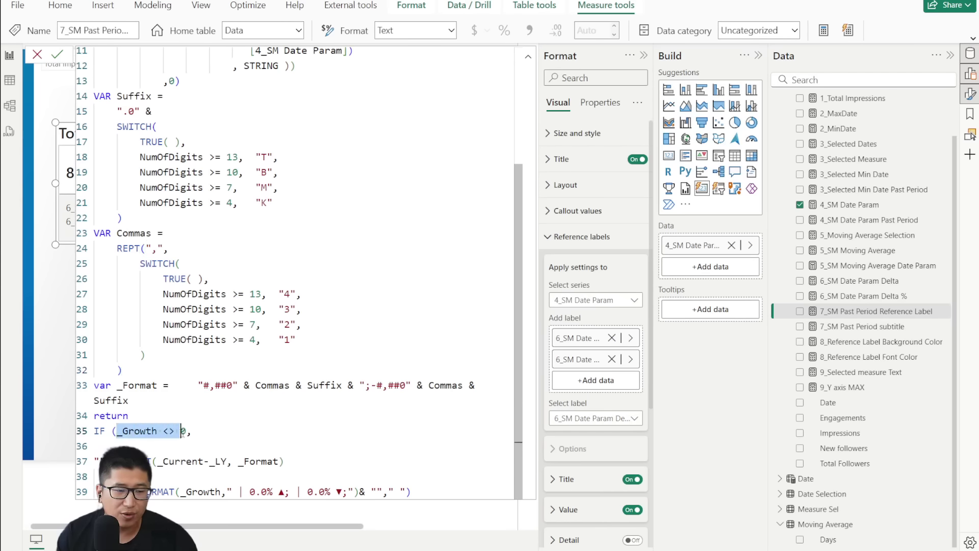
{"action": "left_click", "coordinate": [226, 435]}
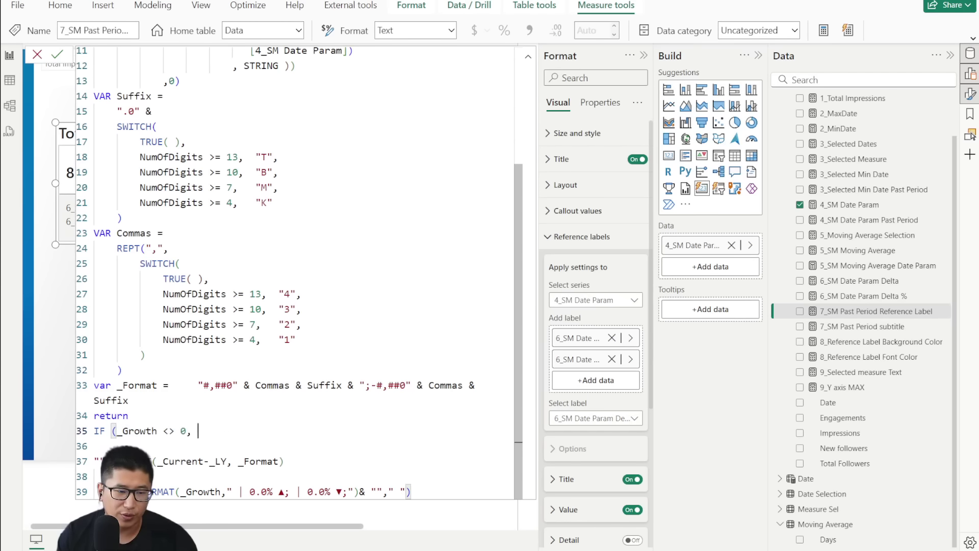
{"action": "left_click_drag", "start_coordinate": [162, 461], "coordinate": [204, 461]}
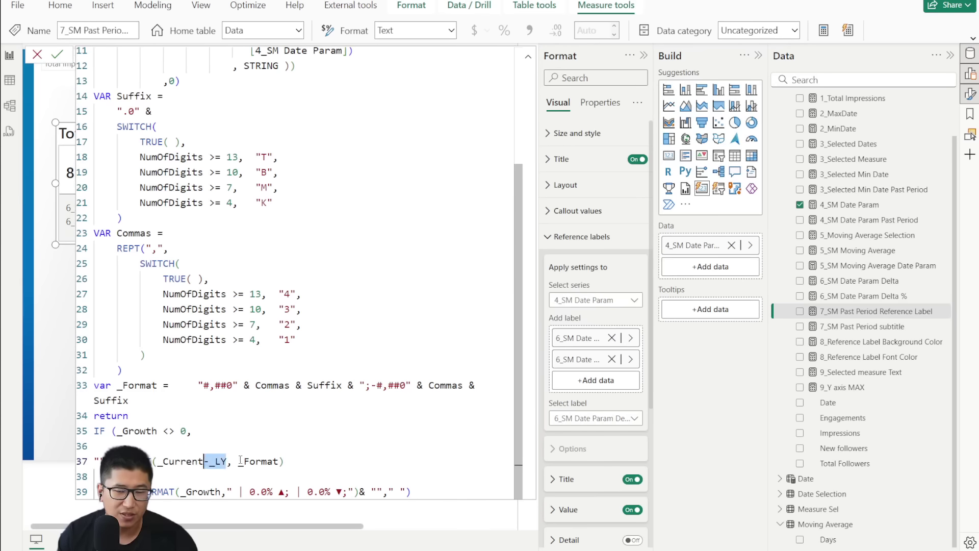
{"action": "left_click", "coordinate": [280, 461]}
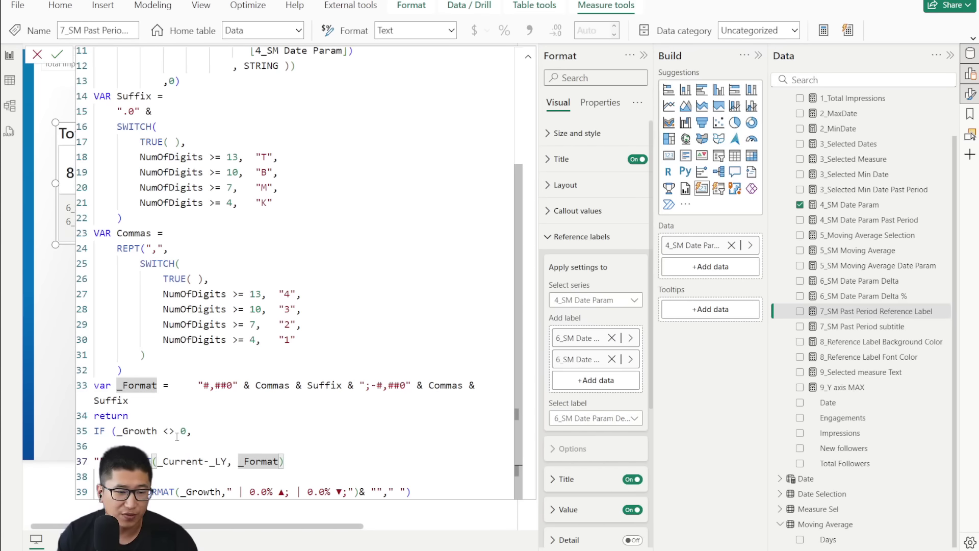
{"action": "left_click", "coordinate": [207, 491]}
{"action": "left_click", "coordinate": [256, 491]}
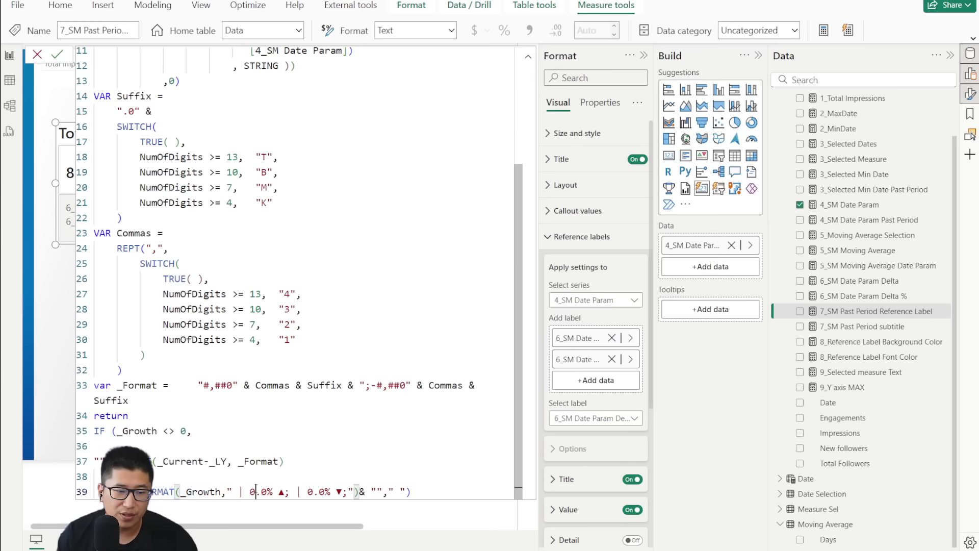
{"action": "left_click_drag", "start_coordinate": [289, 491], "coordinate": [240, 491]}
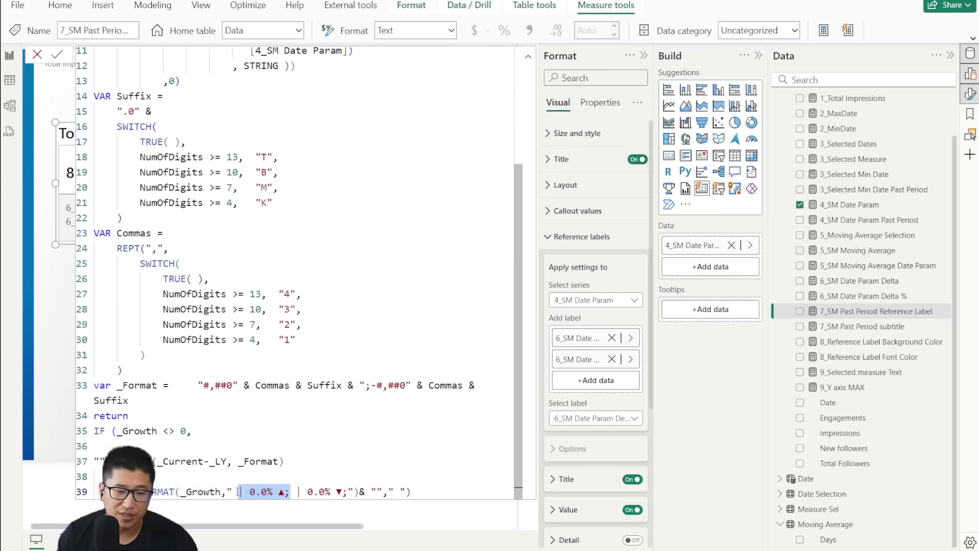
{"action": "left_click", "coordinate": [302, 491]}
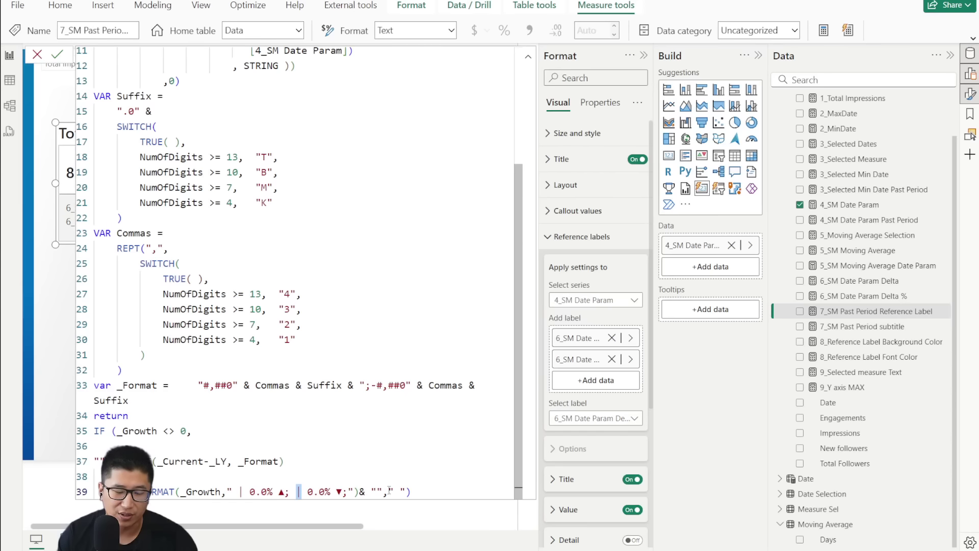
Step: Close the measure formula and place 7_SM Past Period Reference Label on the canvas as a separate card
{"action": "left_click", "coordinate": [60, 58]}
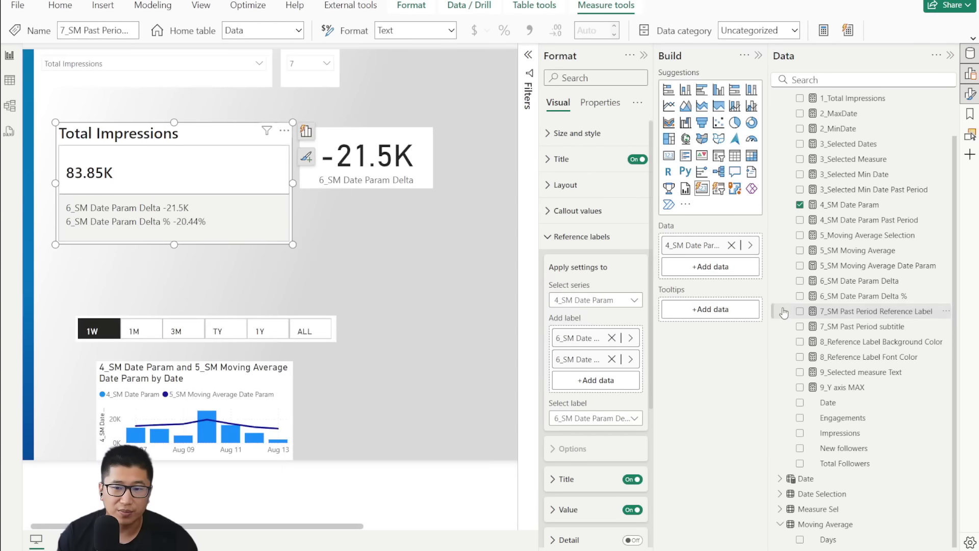
{"action": "left_click_drag", "start_coordinate": [837, 312], "coordinate": [406, 263]}
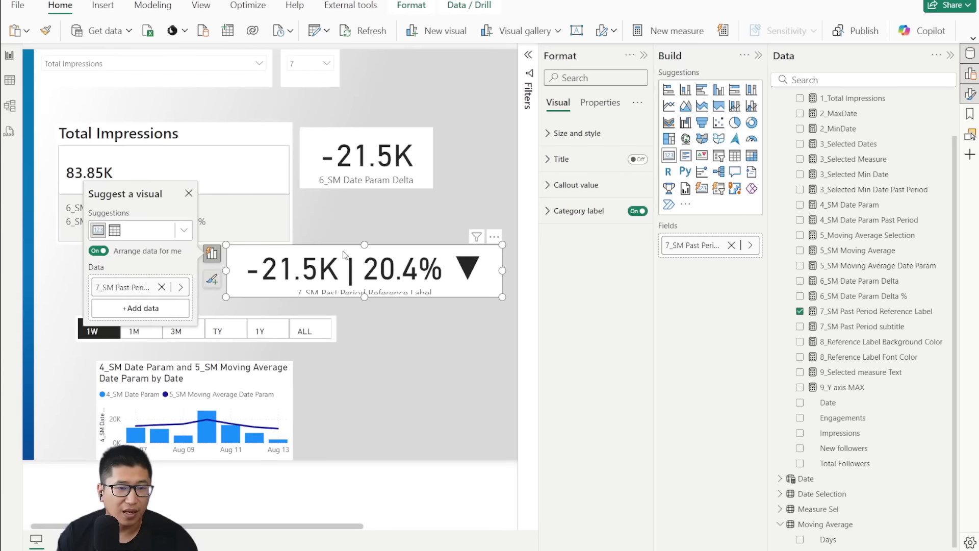
{"action": "left_click", "coordinate": [220, 310]}
Step: Check the new card under different date periods, including 1M and TY, and return the date slicer to 1W
{"action": "left_click", "coordinate": [135, 329]}
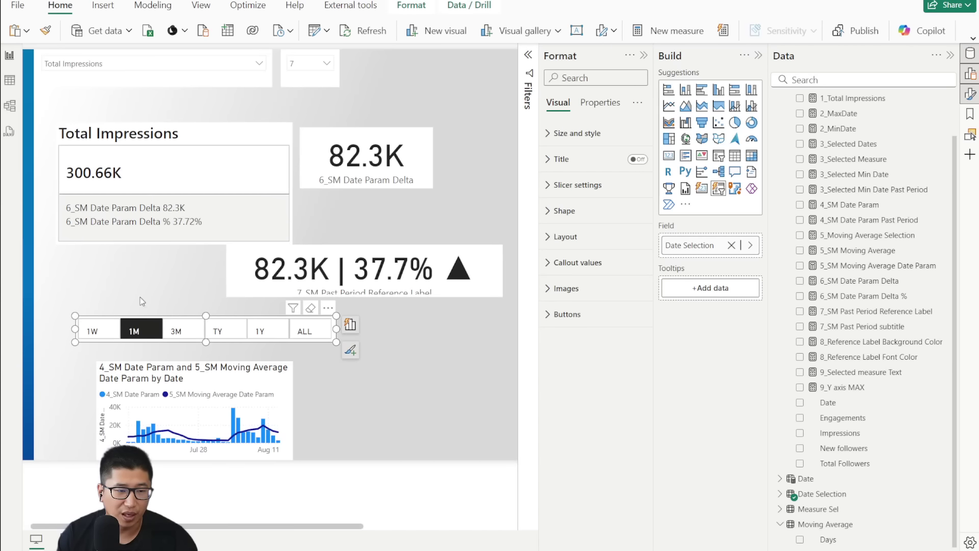
{"action": "left_click", "coordinate": [95, 330]}
{"action": "left_click", "coordinate": [178, 332]}
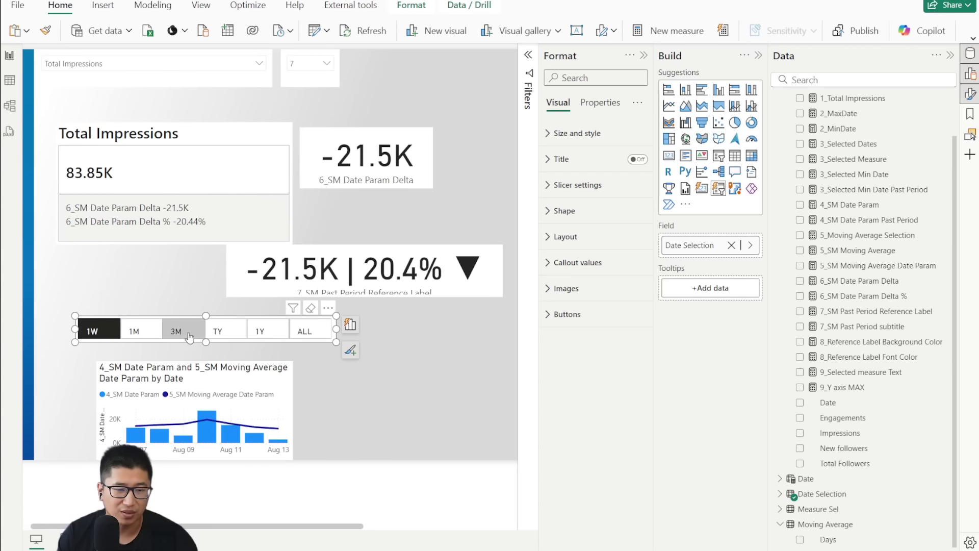
{"action": "left_click", "coordinate": [236, 334]}
{"action": "left_click", "coordinate": [95, 330]}
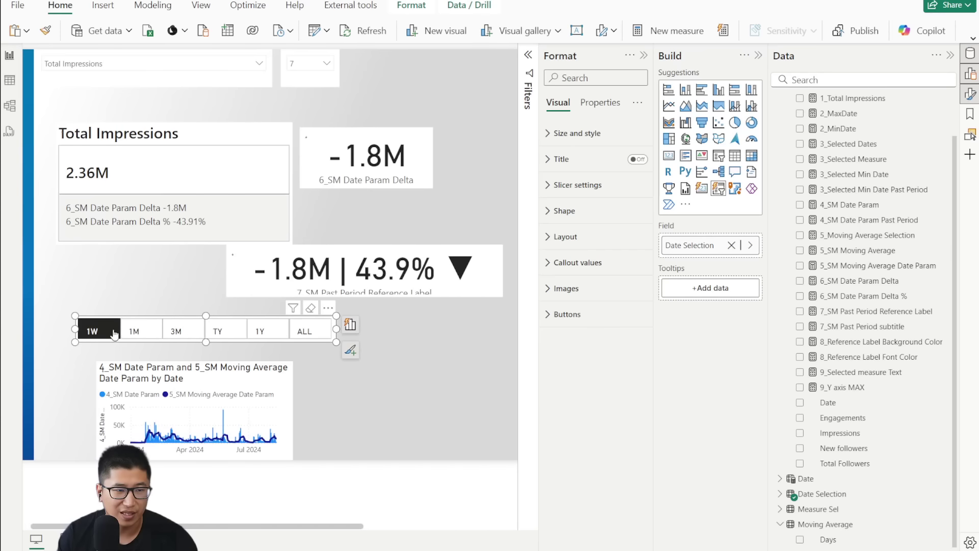
Step: Remove the 6_SM Date Param Delta % reference label from the Total Impressions card
{"action": "left_click", "coordinate": [255, 214]}
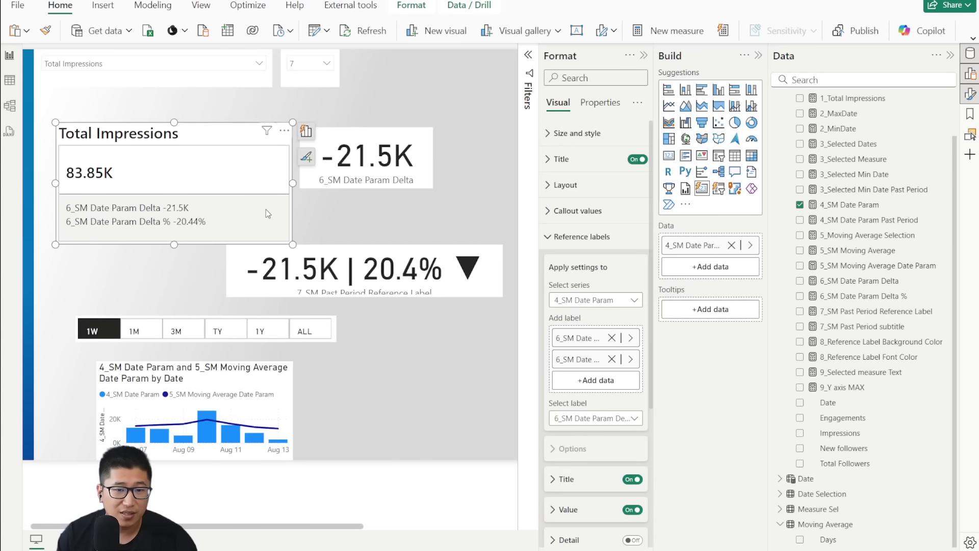
{"action": "scroll", "coordinate": [615, 357], "scroll_direction": "down", "scroll_amount": 3}
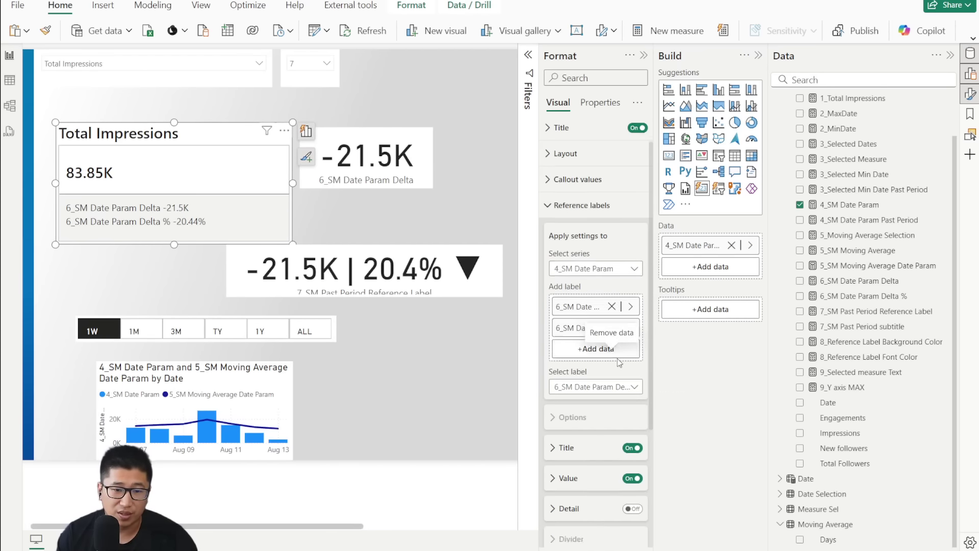
{"action": "scroll", "coordinate": [580, 224], "scroll_direction": "up", "scroll_amount": 2}
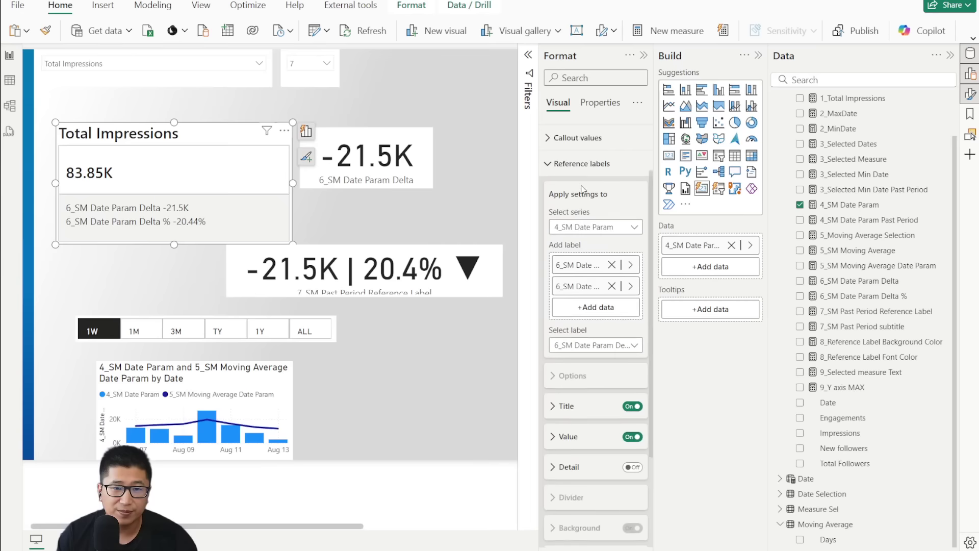
{"action": "scroll", "coordinate": [617, 367], "scroll_direction": "down", "scroll_amount": 3}
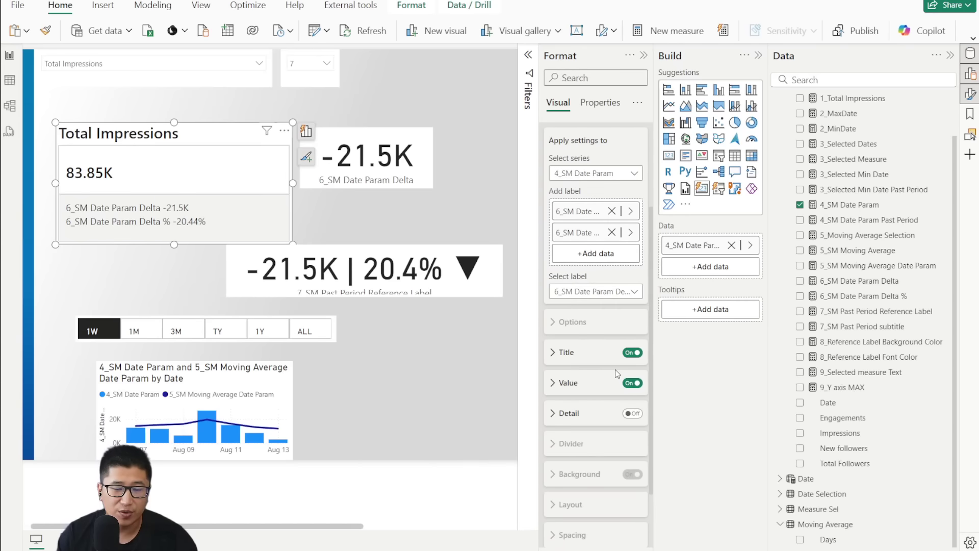
{"action": "scroll", "coordinate": [615, 331], "scroll_direction": "up", "scroll_amount": 2}
{"action": "scroll", "coordinate": [615, 323], "scroll_direction": "up", "scroll_amount": 1}
{"action": "left_click", "coordinate": [612, 295]}
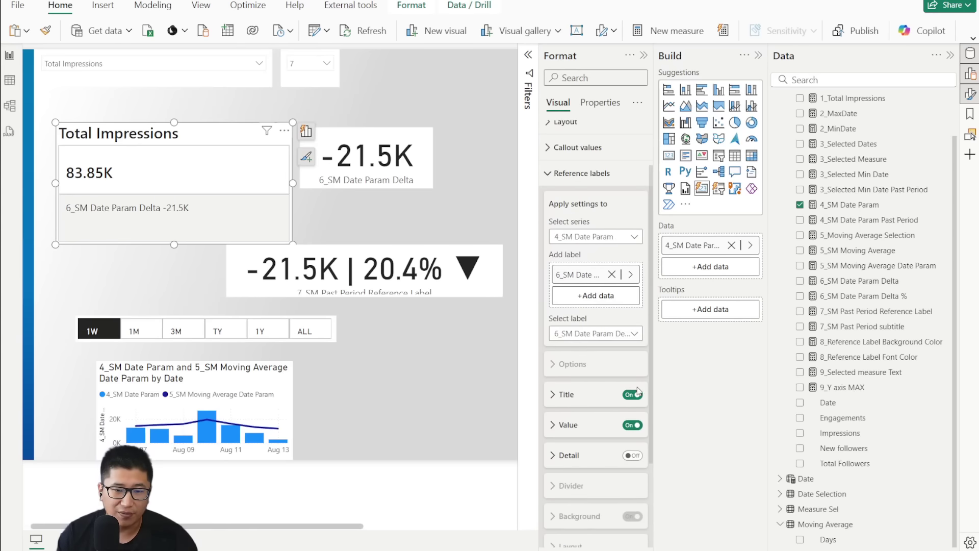
Step: Turn on Detail for the card's remaining reference label and assign 7_SM Past Period Reference Label as its data
{"action": "left_click", "coordinate": [593, 433]}
{"action": "scroll", "coordinate": [626, 374], "scroll_direction": "down", "scroll_amount": 1}
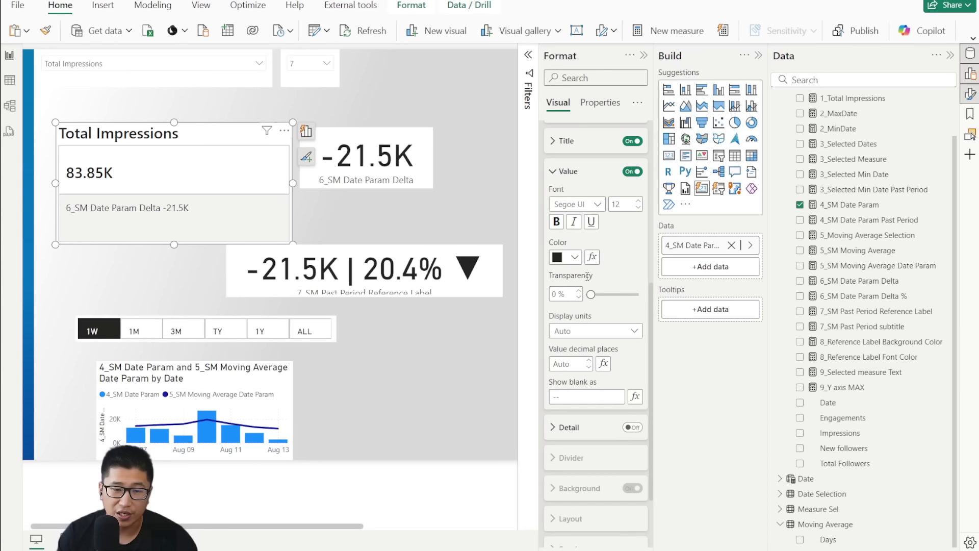
{"action": "left_click", "coordinate": [632, 427]}
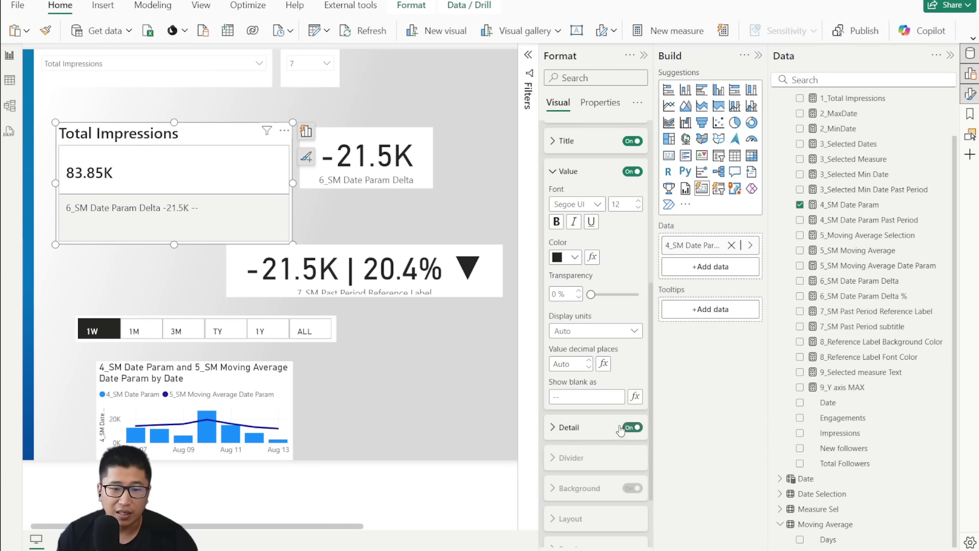
{"action": "scroll", "coordinate": [569, 351], "scroll_direction": "down", "scroll_amount": 2}
{"action": "left_click", "coordinate": [566, 336]}
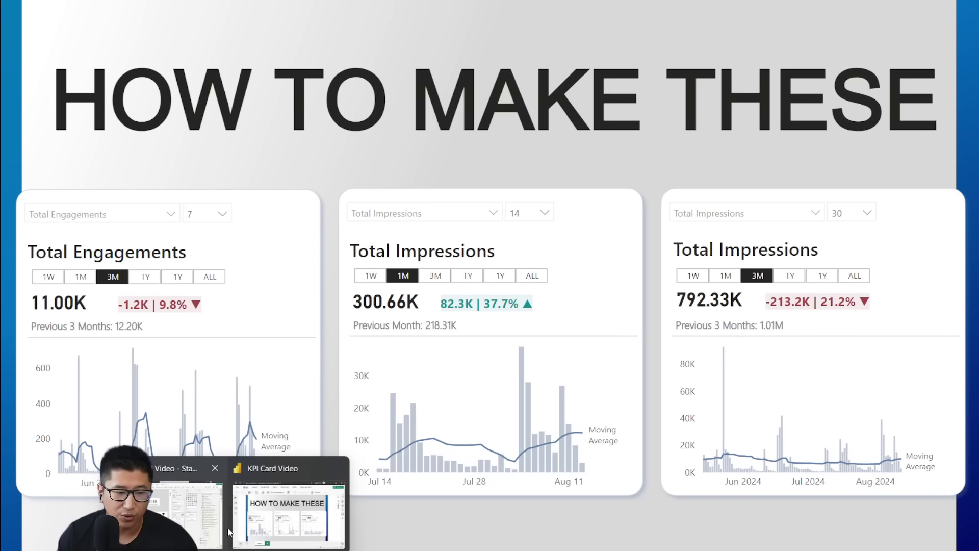
{"action": "left_click", "coordinate": [199, 529]}
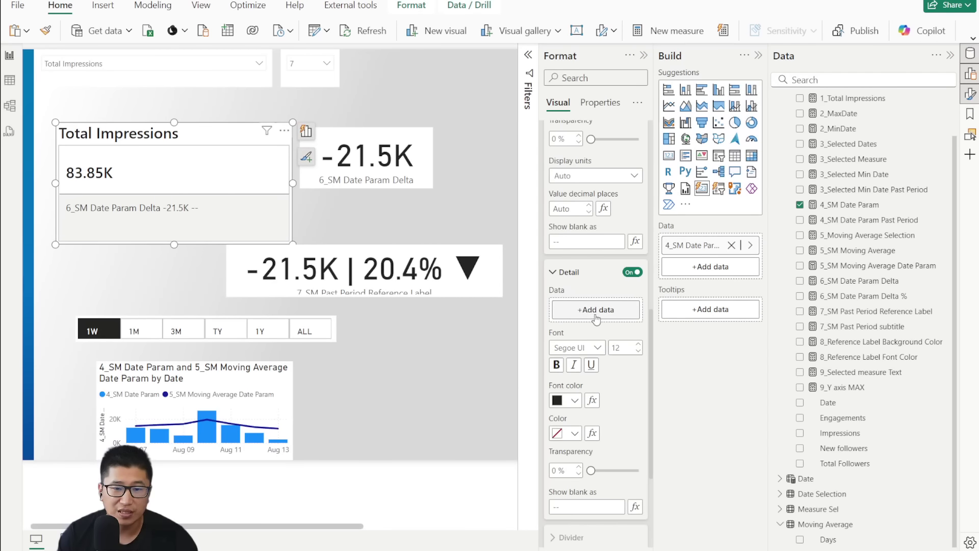
{"action": "scroll", "coordinate": [599, 303], "scroll_direction": "up", "scroll_amount": 1}
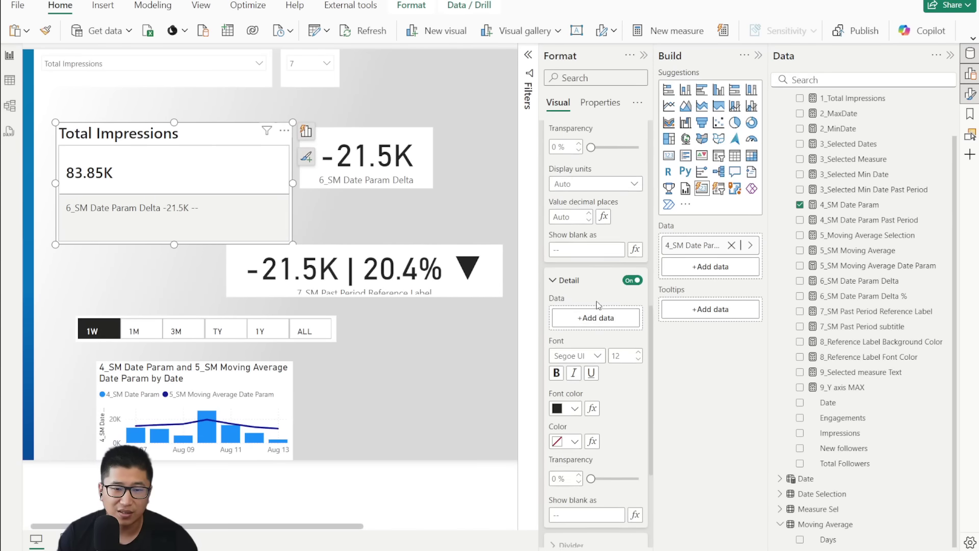
{"action": "scroll", "coordinate": [599, 303], "scroll_direction": "up", "scroll_amount": 3}
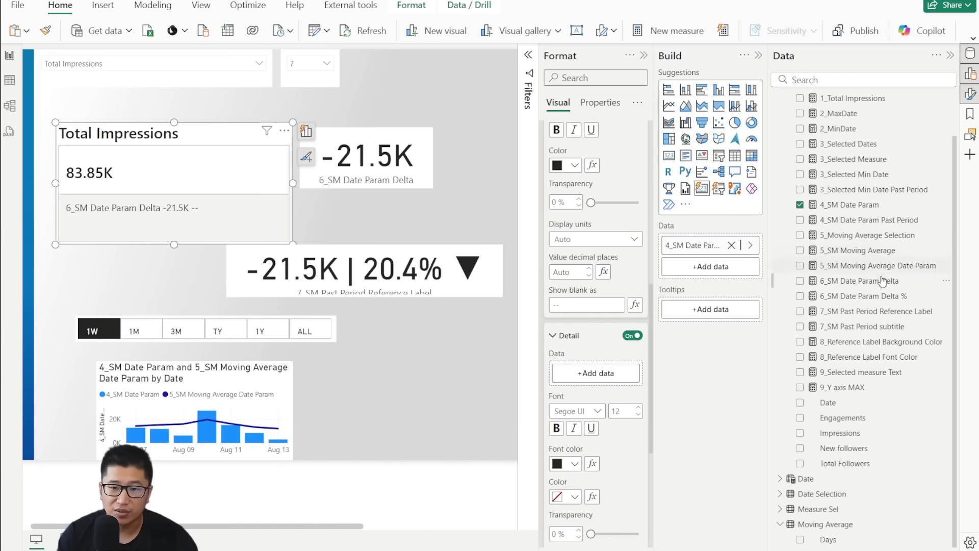
{"action": "left_click_drag", "start_coordinate": [877, 312], "coordinate": [595, 373]}
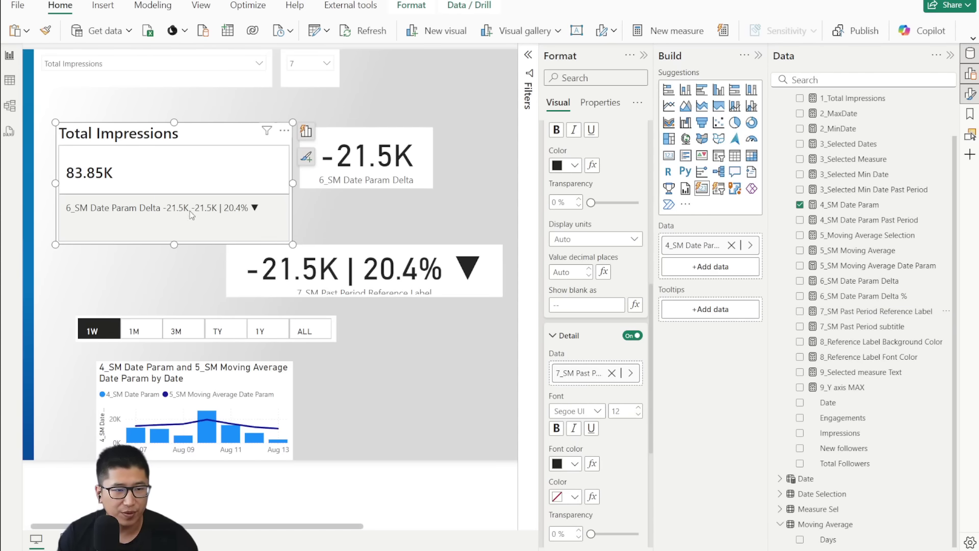
Step: Turn off the reference label's Value and Title so that only its Detail is displayed
{"action": "scroll", "coordinate": [597, 255], "scroll_direction": "up", "scroll_amount": 5}
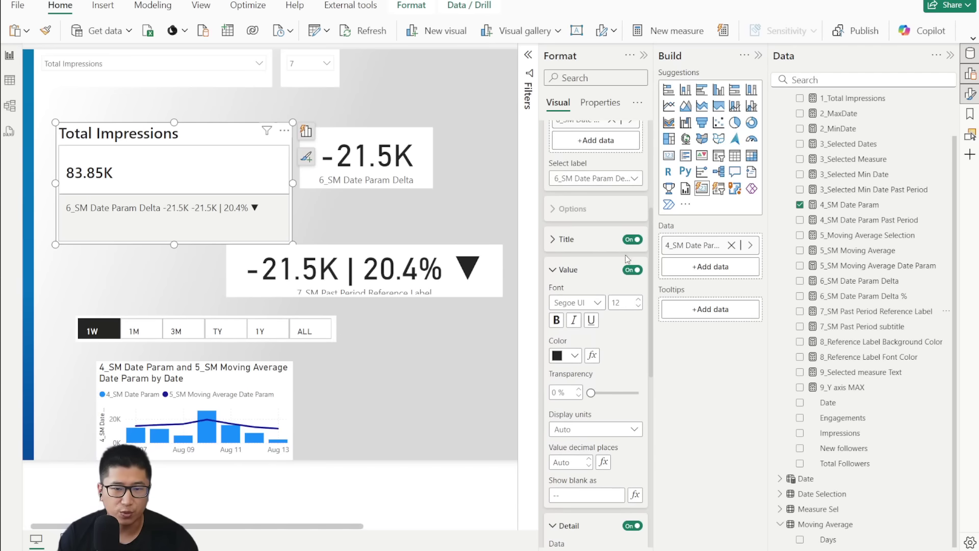
{"action": "left_click", "coordinate": [631, 270]}
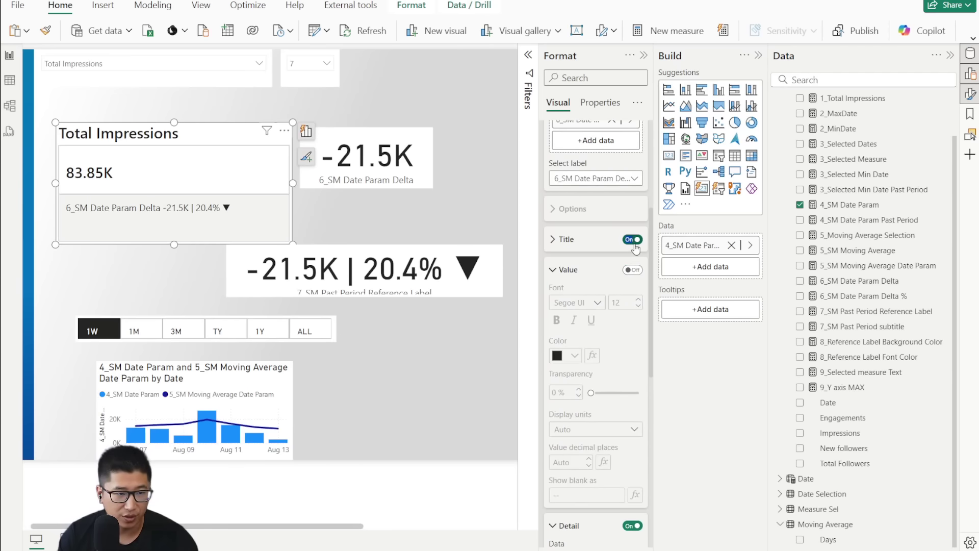
{"action": "left_click", "coordinate": [632, 240]}
Step: Set the reference label Detail's font color conditionally by field value, based on the 8_Reference Label Font Color measure
{"action": "scroll", "coordinate": [566, 262], "scroll_direction": "down", "scroll_amount": 1}
{"action": "scroll", "coordinate": [569, 268], "scroll_direction": "down", "scroll_amount": 1}
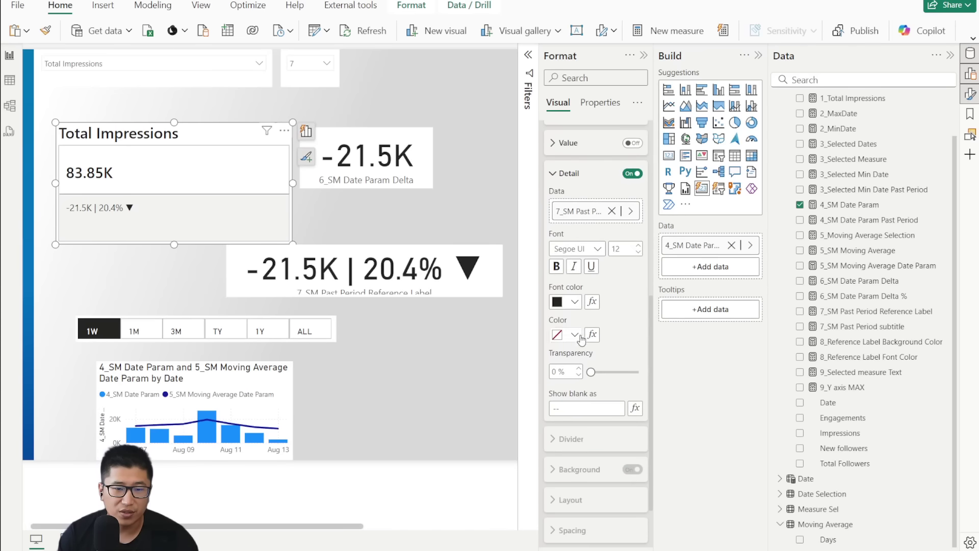
{"action": "left_click", "coordinate": [593, 303]}
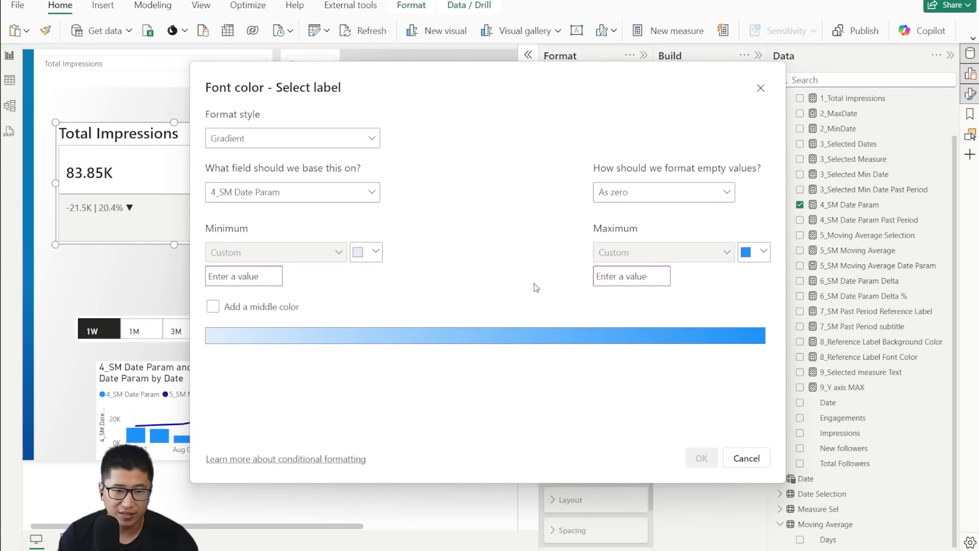
{"action": "left_click", "coordinate": [281, 139]}
{"action": "left_click", "coordinate": [246, 200]}
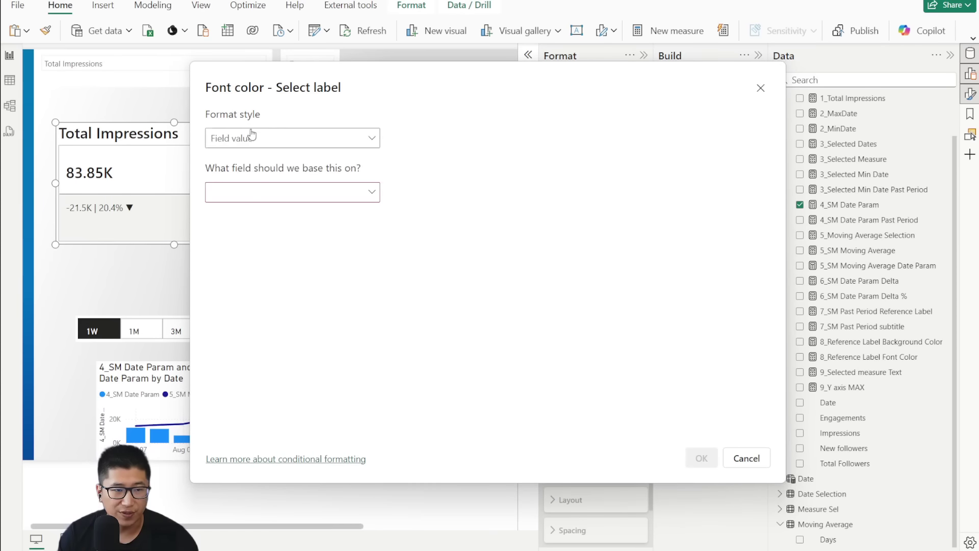
{"action": "left_click", "coordinate": [277, 200]}
{"action": "left_click", "coordinate": [245, 236]}
{"action": "scroll", "coordinate": [301, 291], "scroll_direction": "down", "scroll_amount": 5}
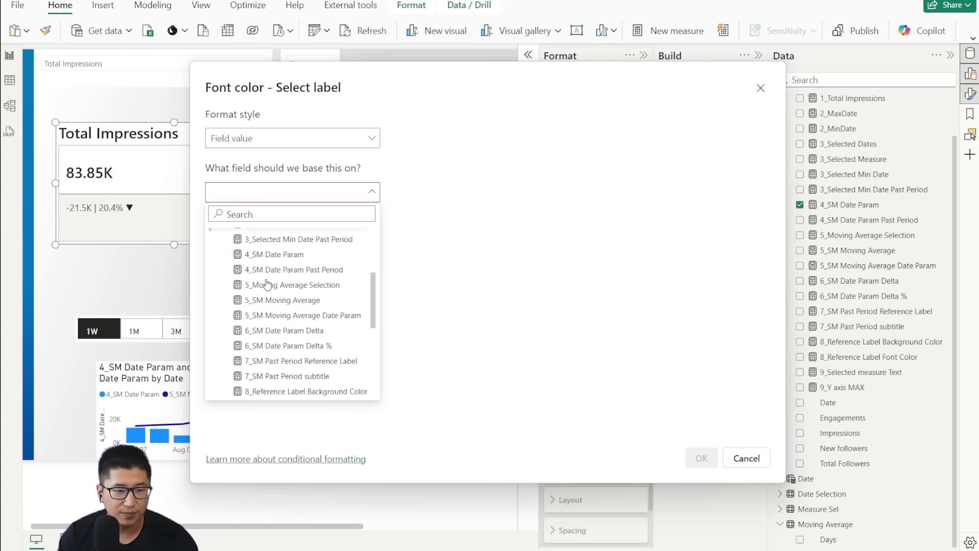
{"action": "left_click", "coordinate": [313, 286]}
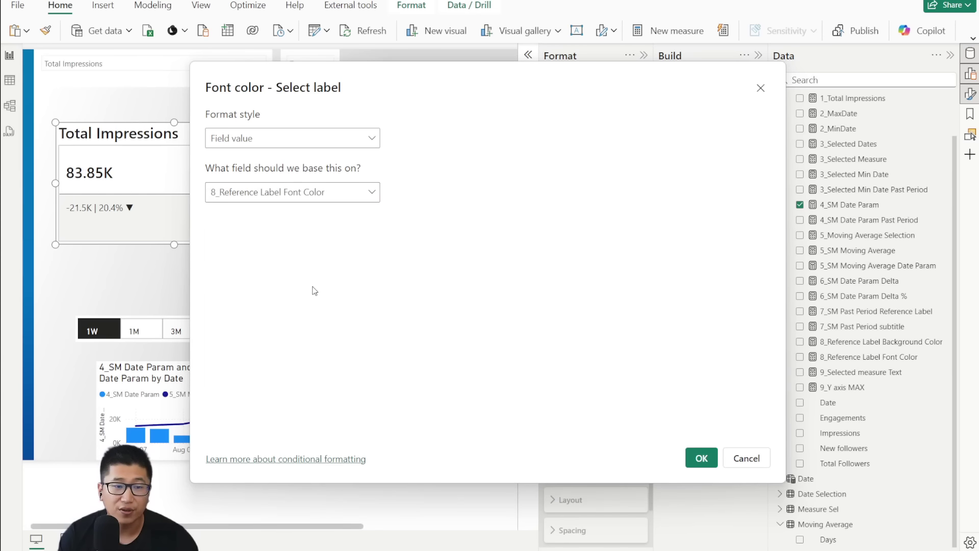
{"action": "left_click", "coordinate": [701, 457]}
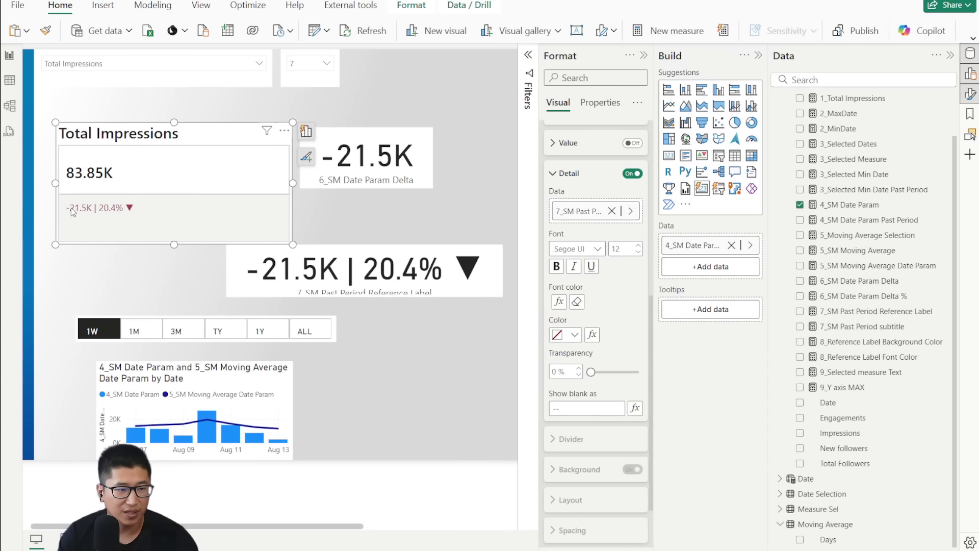
Step: Set the Detail's background color conditionally by field value, based on the 8_Reference Label Background Color measure
{"action": "left_click", "coordinate": [599, 336]}
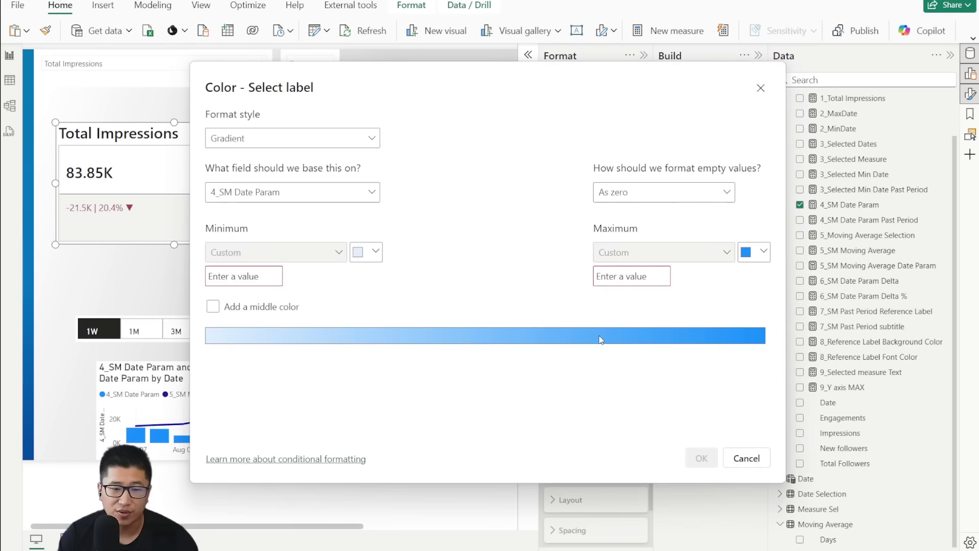
{"action": "left_click", "coordinate": [278, 147]}
{"action": "left_click", "coordinate": [230, 196]}
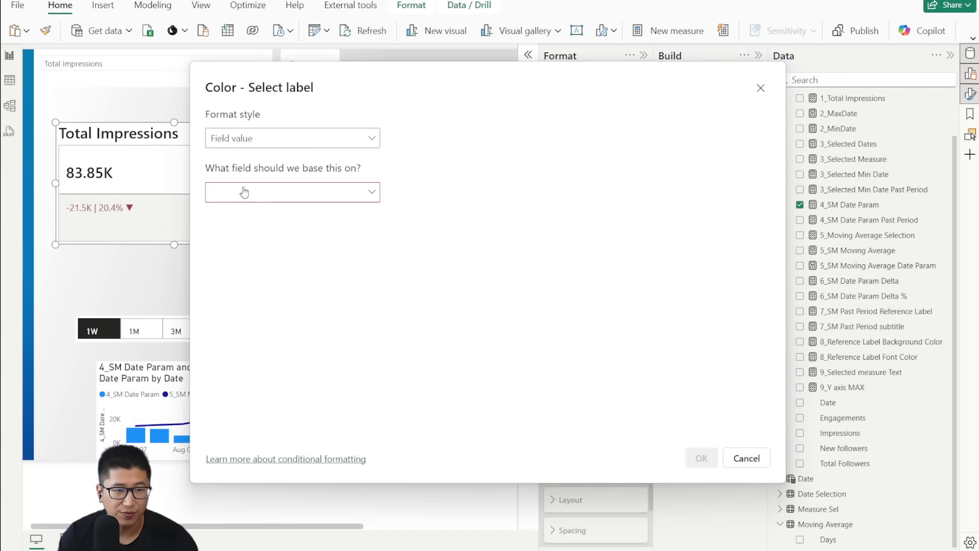
{"action": "left_click", "coordinate": [251, 193]}
{"action": "left_click", "coordinate": [240, 236]}
{"action": "scroll", "coordinate": [286, 316], "scroll_direction": "down", "scroll_amount": 5}
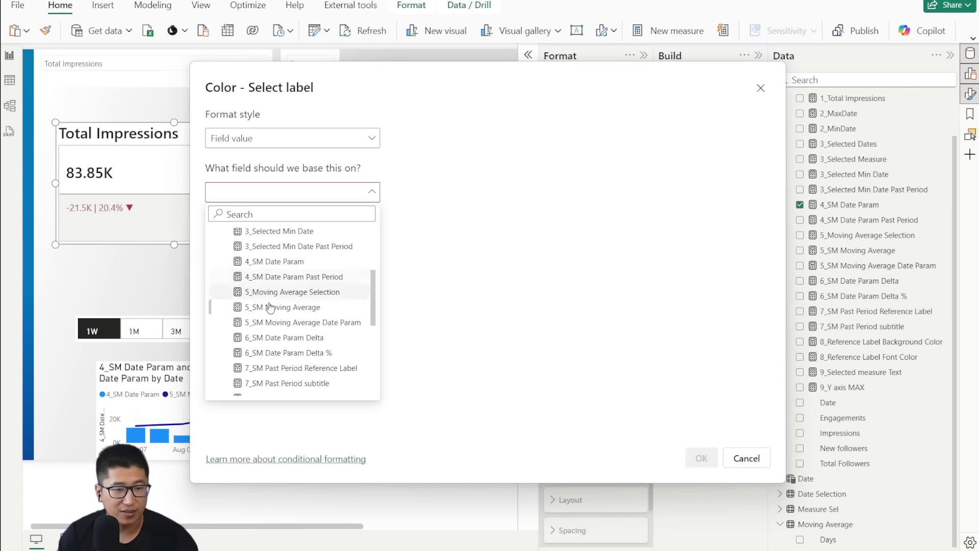
{"action": "left_click", "coordinate": [338, 336]}
{"action": "left_click", "coordinate": [698, 456]}
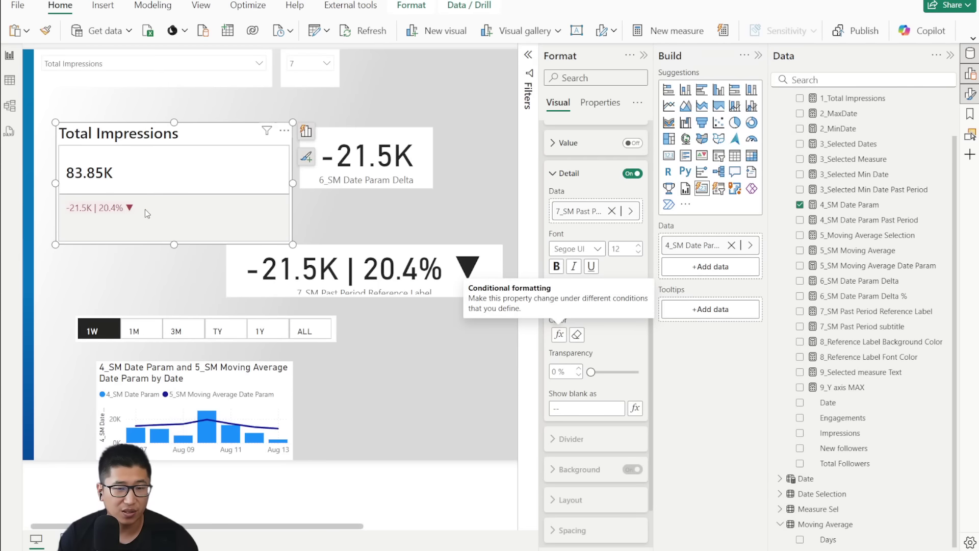
{"action": "left_click", "coordinate": [566, 173]}
Step: Check the Detail's colors with the date slicer on 1M, and return the slicer to 1W
{"action": "scroll", "coordinate": [598, 263], "scroll_direction": "up", "scroll_amount": 3}
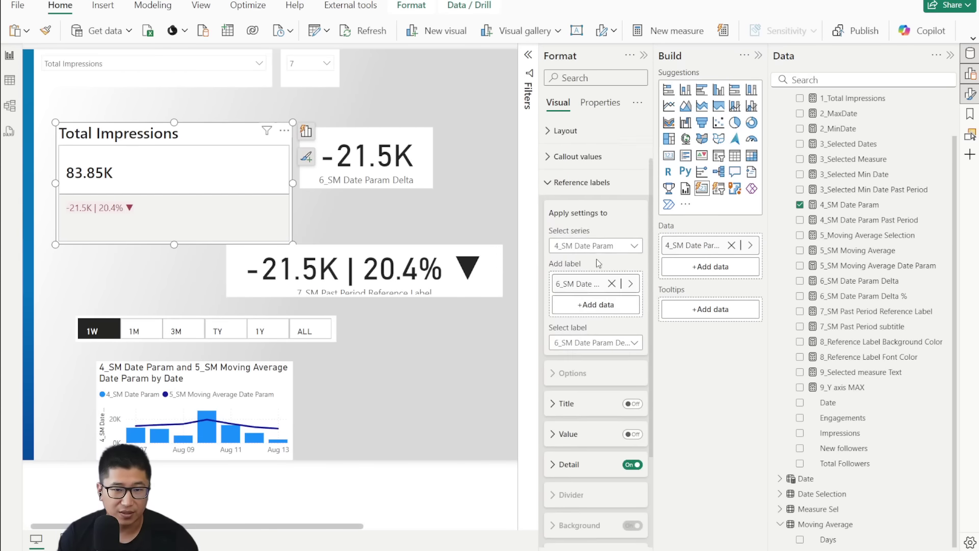
{"action": "scroll", "coordinate": [599, 263], "scroll_direction": "down", "scroll_amount": 1}
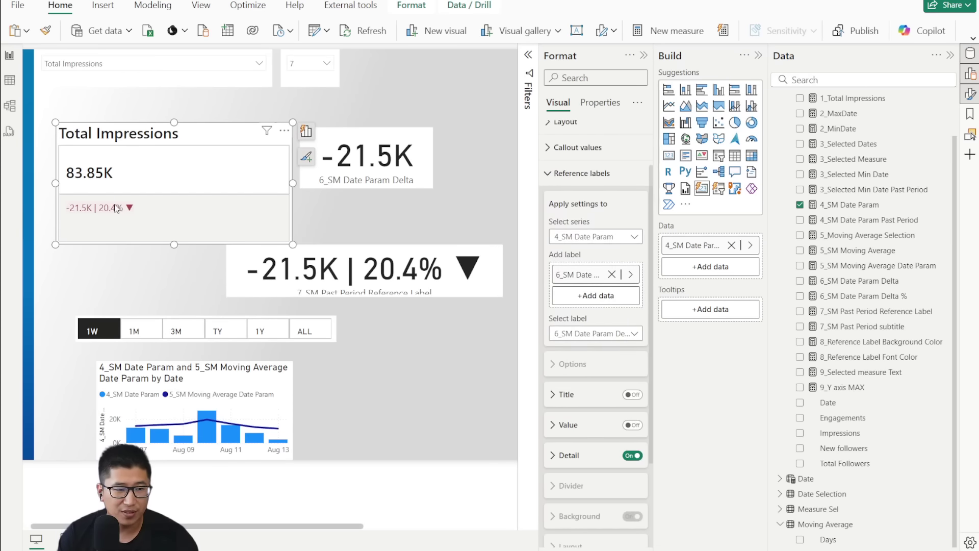
{"action": "left_click", "coordinate": [141, 330]}
{"action": "left_click", "coordinate": [182, 329]}
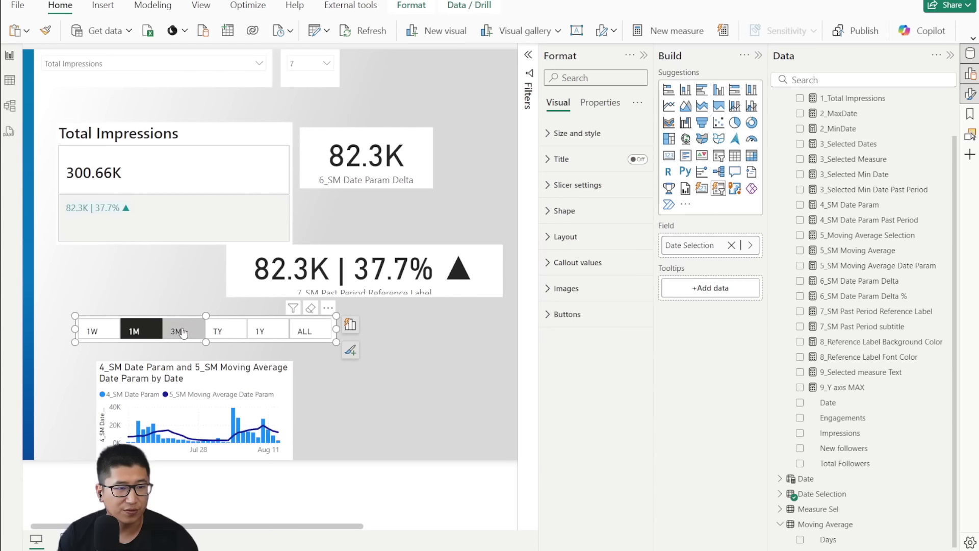
{"action": "left_click", "coordinate": [101, 330]}
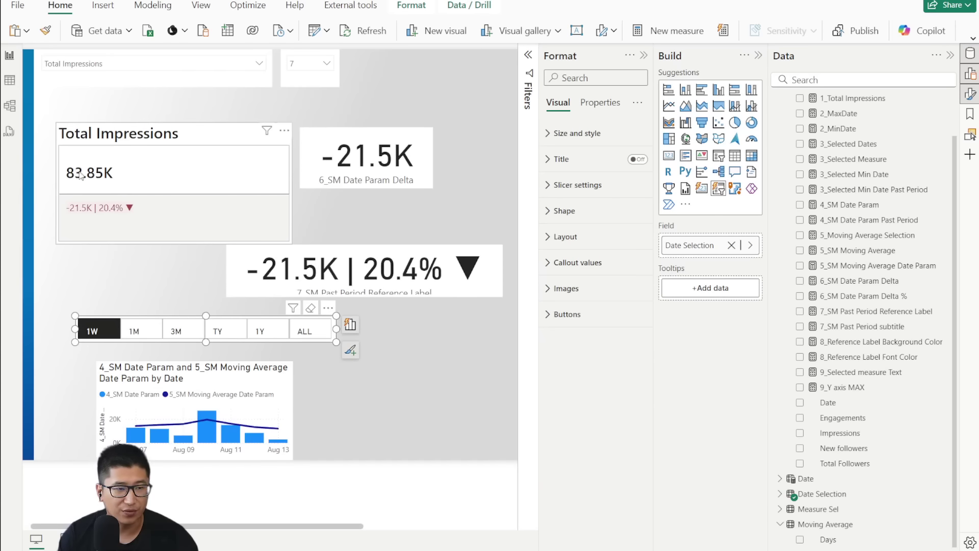
Step: Apply the Total Impressions card's reference label settings to all series and set the label position to Right of callout
{"action": "left_click", "coordinate": [212, 199]}
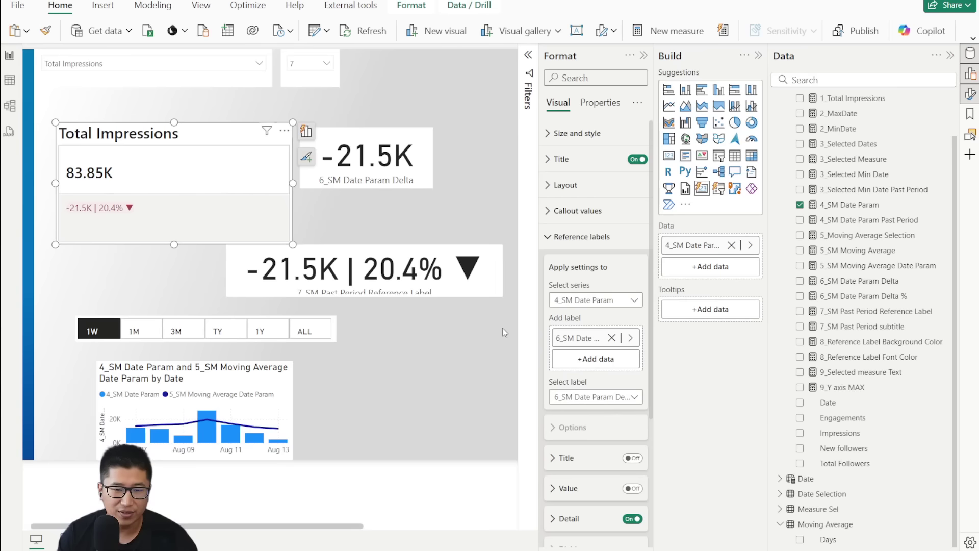
{"action": "left_click", "coordinate": [594, 300]}
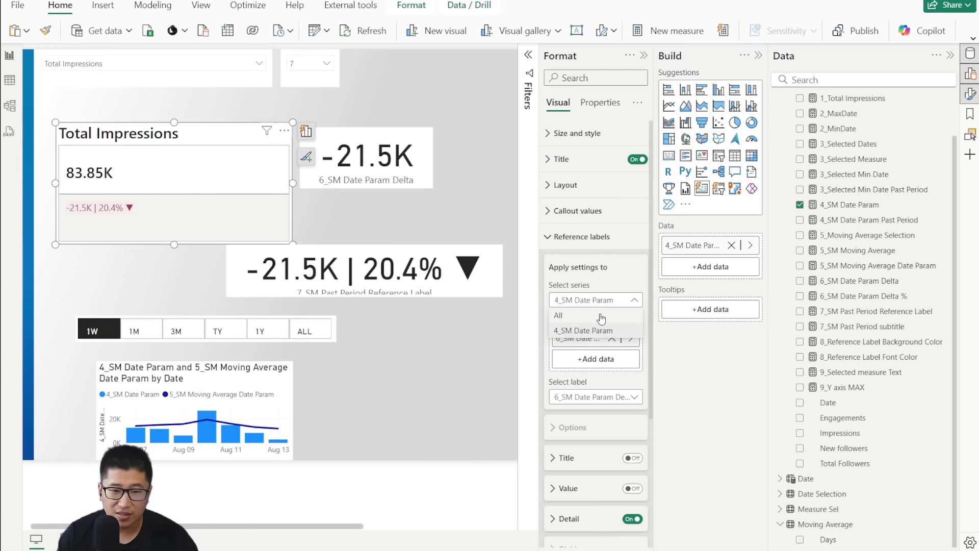
{"action": "left_click", "coordinate": [559, 315]}
{"action": "scroll", "coordinate": [579, 261], "scroll_direction": "down", "scroll_amount": 3}
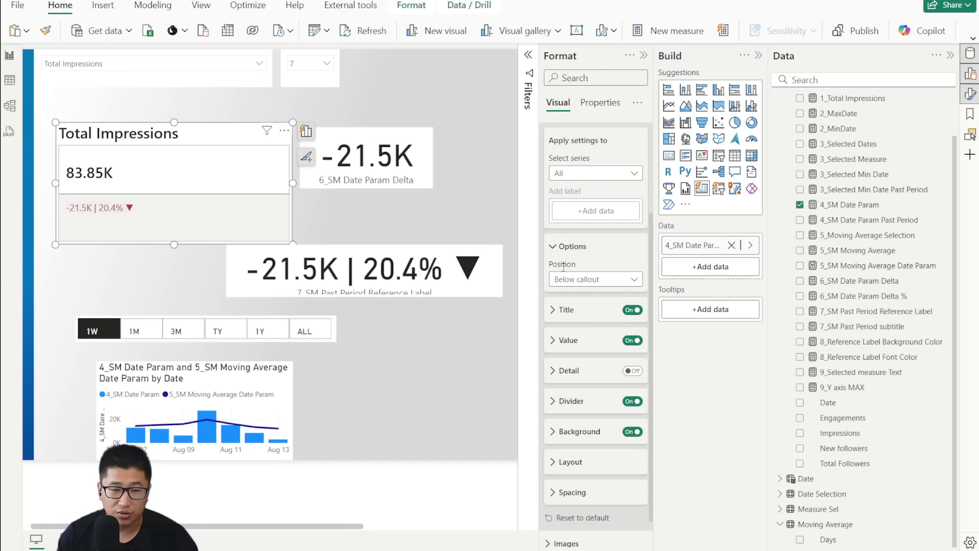
{"action": "left_click", "coordinate": [586, 174]}
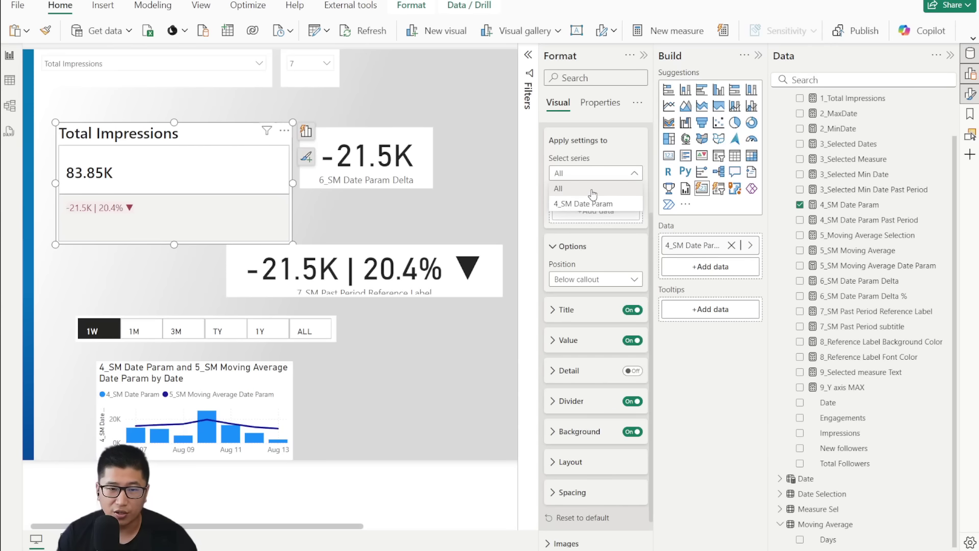
{"action": "left_click", "coordinate": [587, 203]}
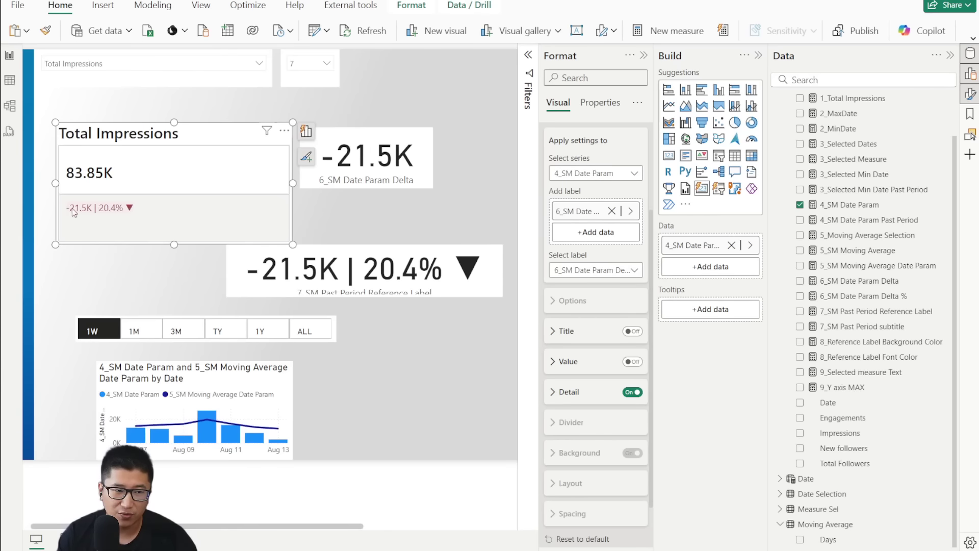
{"action": "left_click", "coordinate": [591, 174]}
{"action": "left_click", "coordinate": [581, 189]}
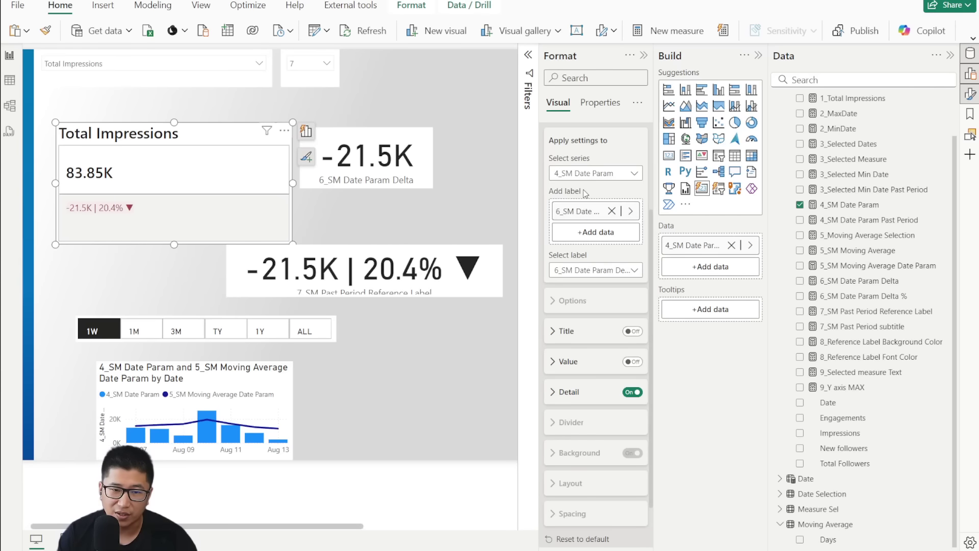
{"action": "left_click", "coordinate": [594, 280]}
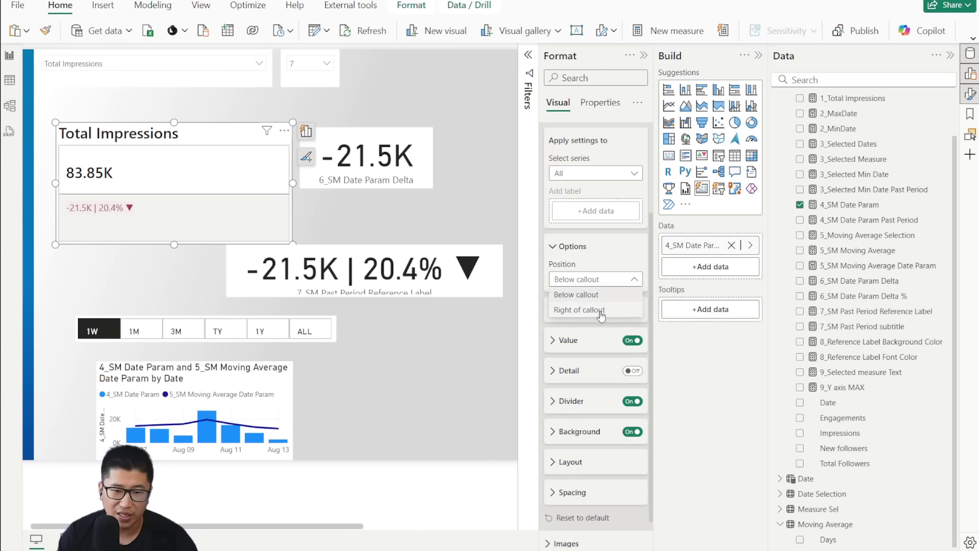
{"action": "left_click", "coordinate": [599, 311]}
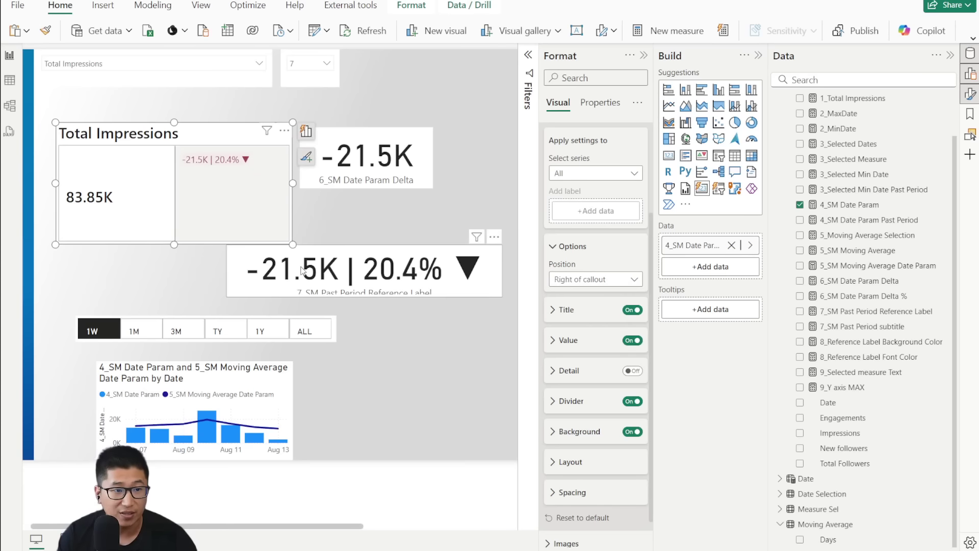
Step: Turn off the reference labels' Title and Value for all series, and narrow the Total Impressions card
{"action": "left_click", "coordinate": [633, 310]}
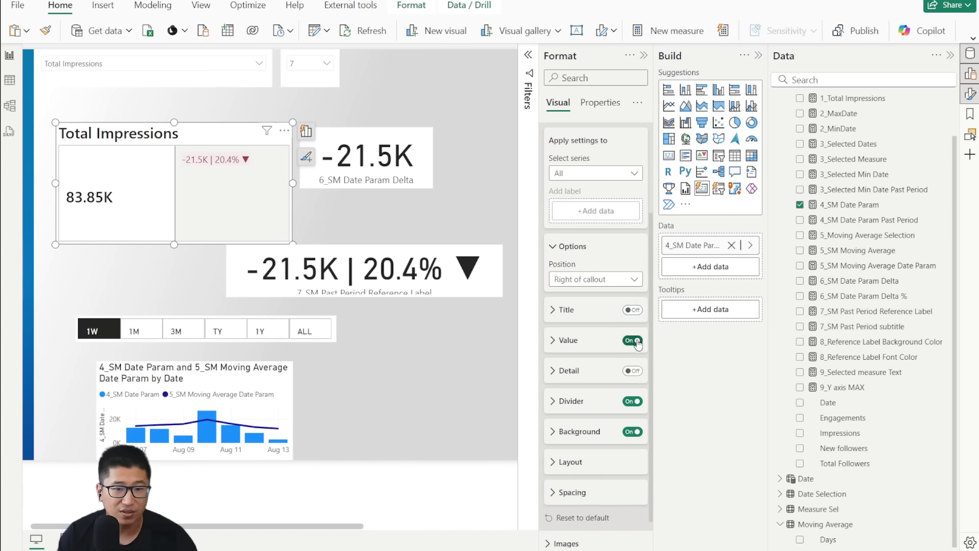
{"action": "left_click", "coordinate": [633, 341]}
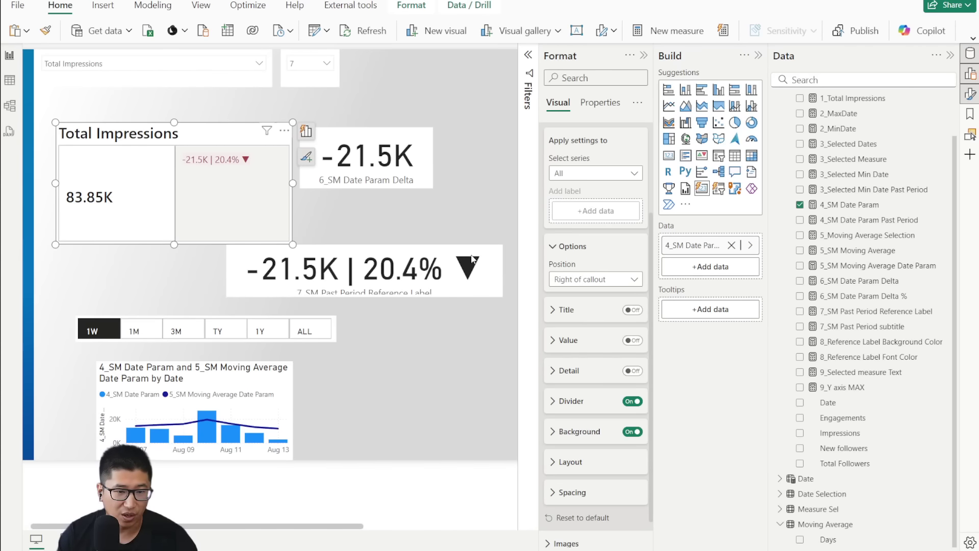
{"action": "left_click", "coordinate": [632, 403]}
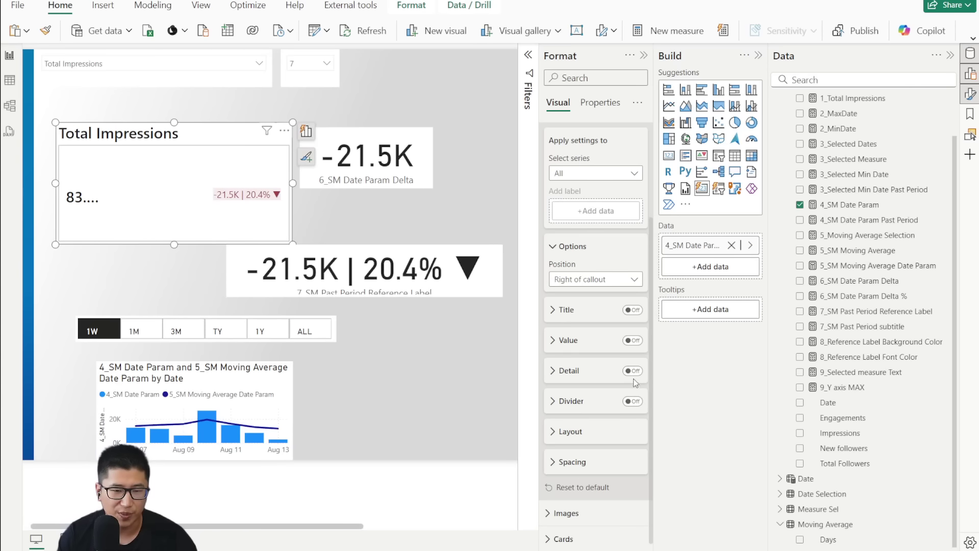
{"action": "left_click", "coordinate": [632, 402]}
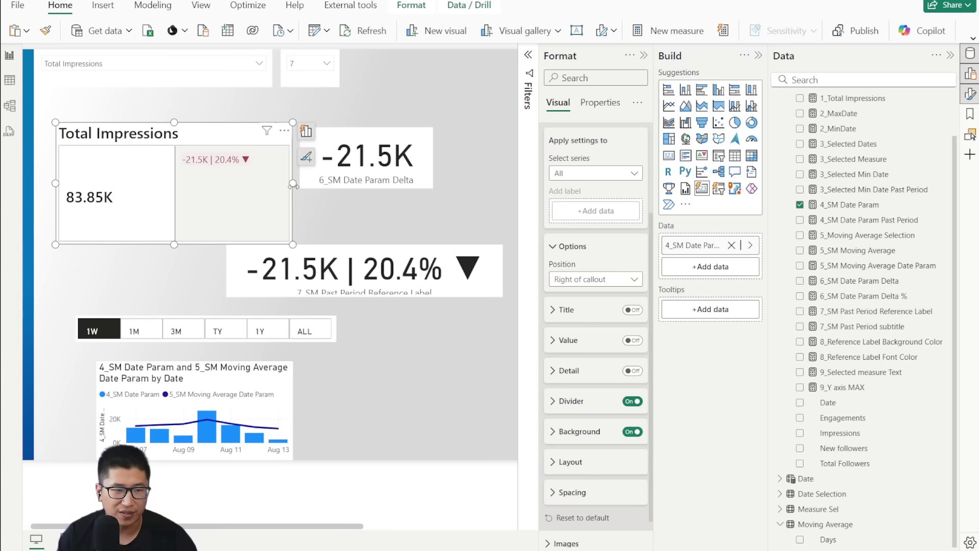
{"action": "left_click_drag", "start_coordinate": [293, 184], "coordinate": [245, 184]}
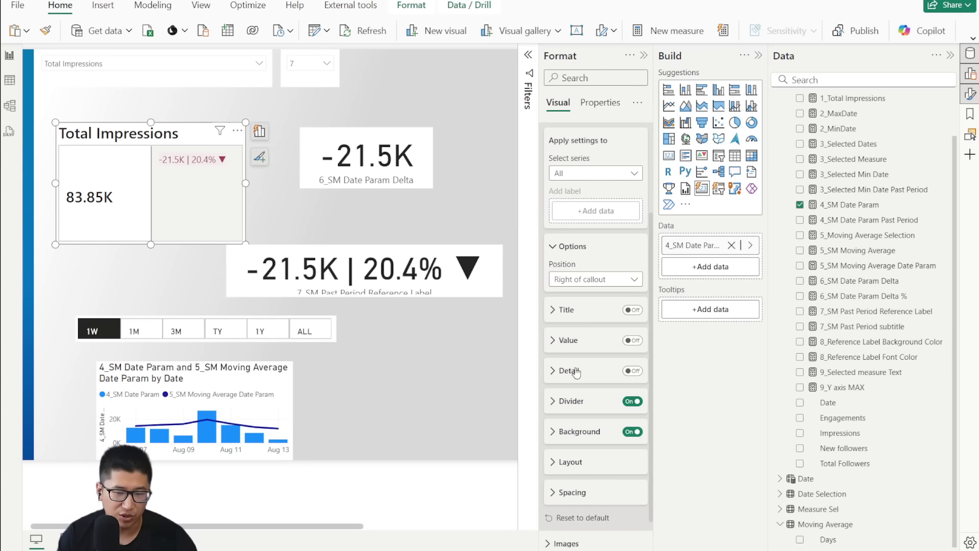
Step: Turn off the reference label background and set the divider's transparency to 100%
{"action": "left_click", "coordinate": [632, 431]}
{"action": "left_click", "coordinate": [591, 401]}
{"action": "scroll", "coordinate": [602, 437], "scroll_direction": "down", "scroll_amount": 3}
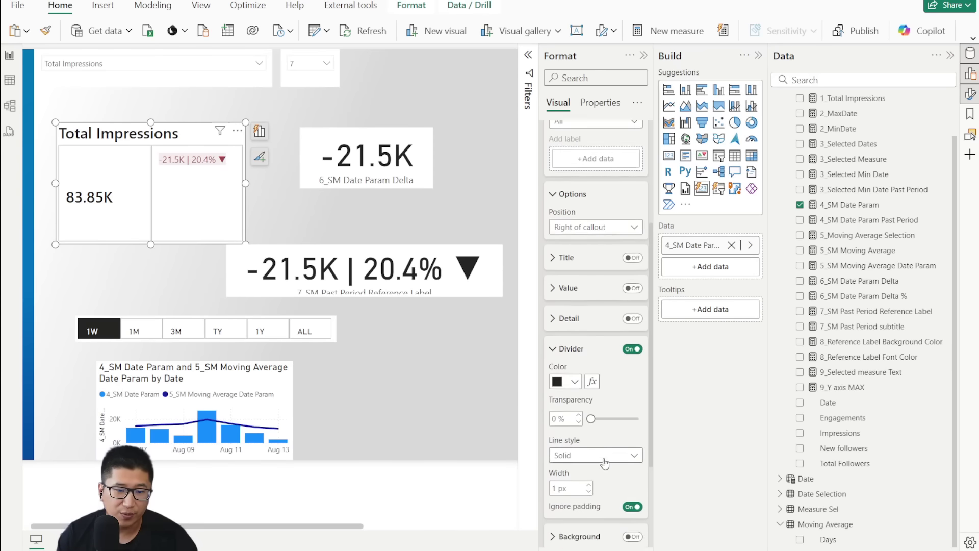
{"action": "left_click_drag", "start_coordinate": [592, 344], "coordinate": [644, 346]}
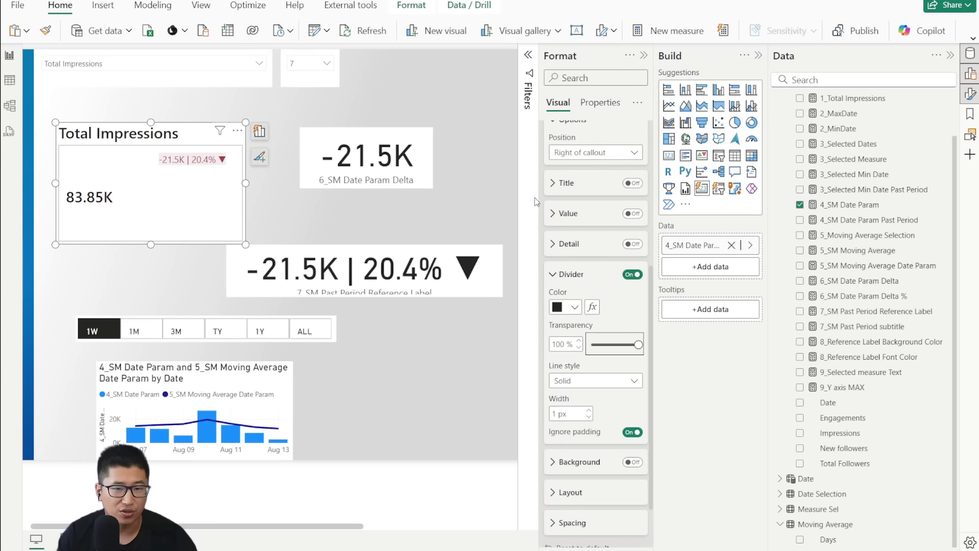
{"action": "left_click", "coordinate": [140, 168]}
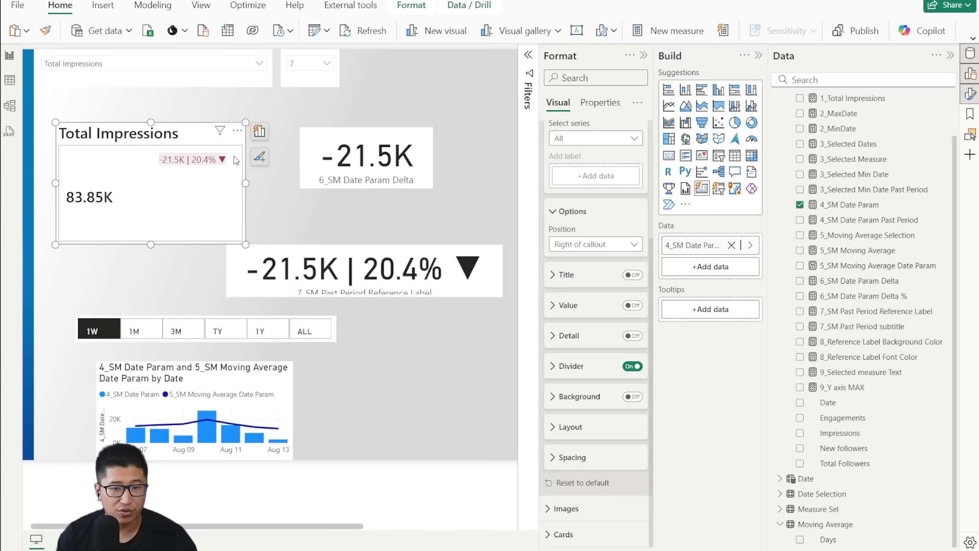
Step: Set the reference label layout to the Columns arrangement with middle vertical alignment
{"action": "left_click", "coordinate": [601, 431]}
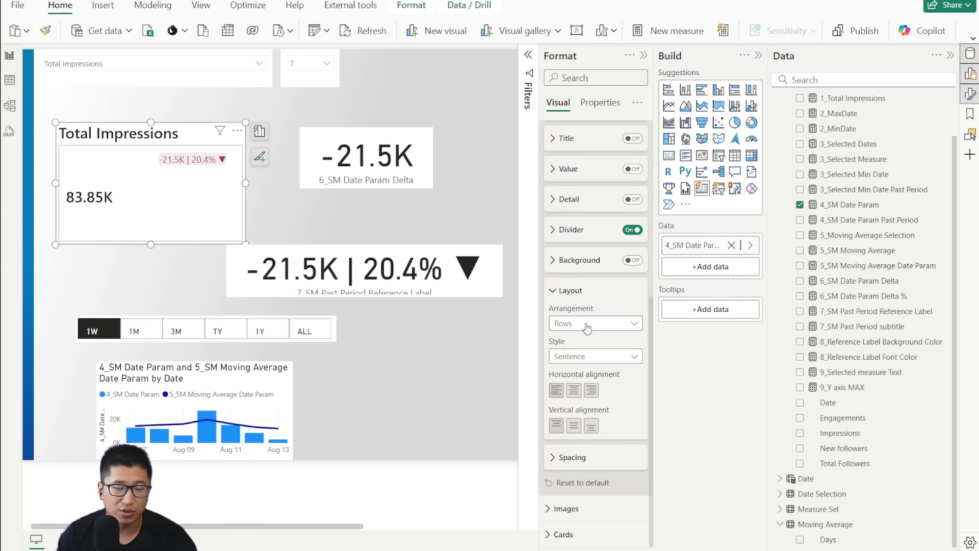
{"action": "left_click", "coordinate": [587, 327]}
{"action": "left_click", "coordinate": [573, 353]}
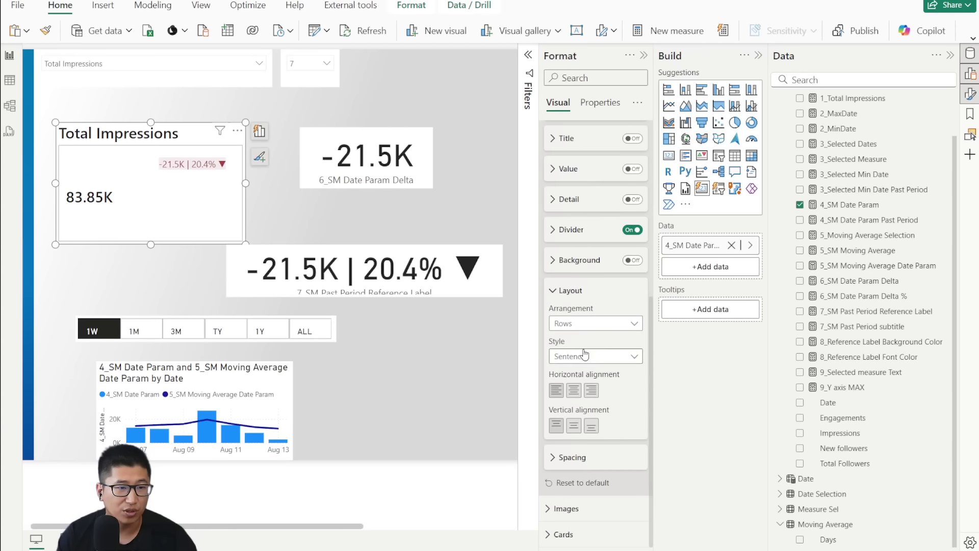
{"action": "left_click", "coordinate": [591, 426]}
{"action": "left_click", "coordinate": [574, 425]}
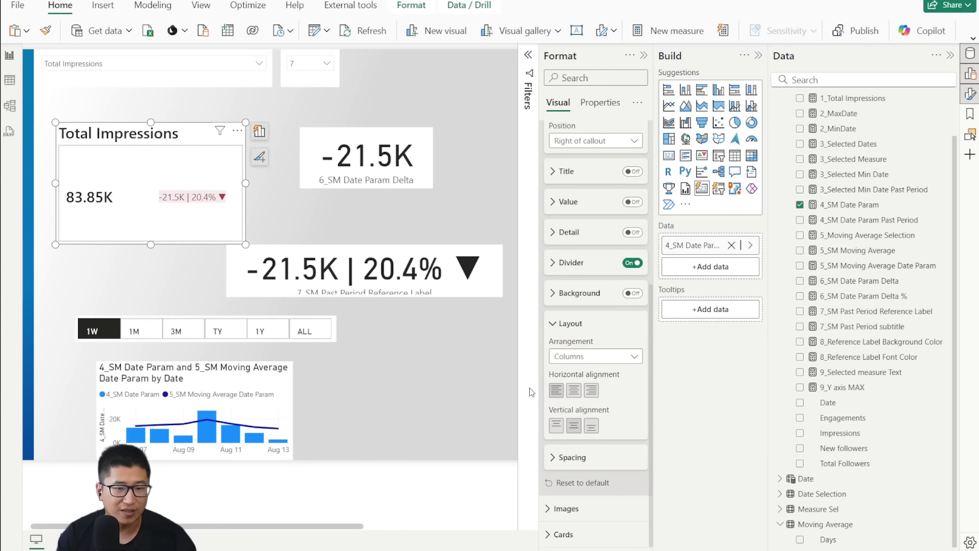
Step: Try the Rows arrangement for the reference label layout and return it to Columns
{"action": "left_click", "coordinate": [581, 357]}
{"action": "left_click", "coordinate": [584, 375]}
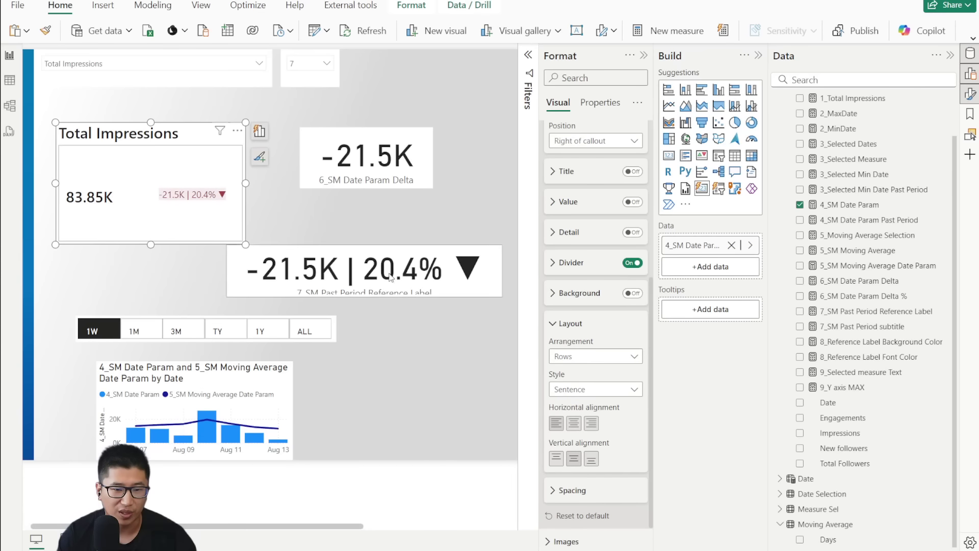
{"action": "left_click", "coordinate": [597, 359]}
{"action": "left_click", "coordinate": [576, 388]}
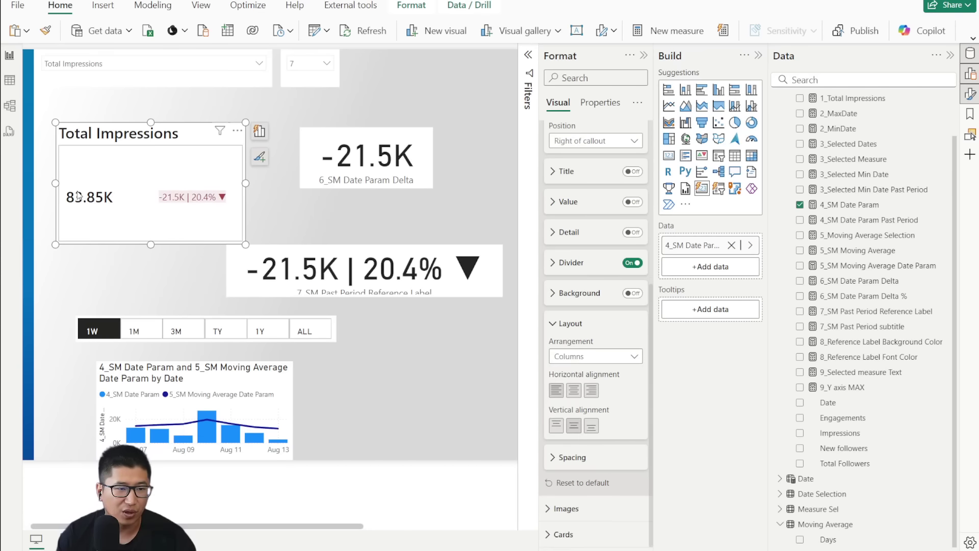
Step: Turn off the Cards background and border for all series on the Total Impressions card
{"action": "left_click", "coordinate": [553, 293]}
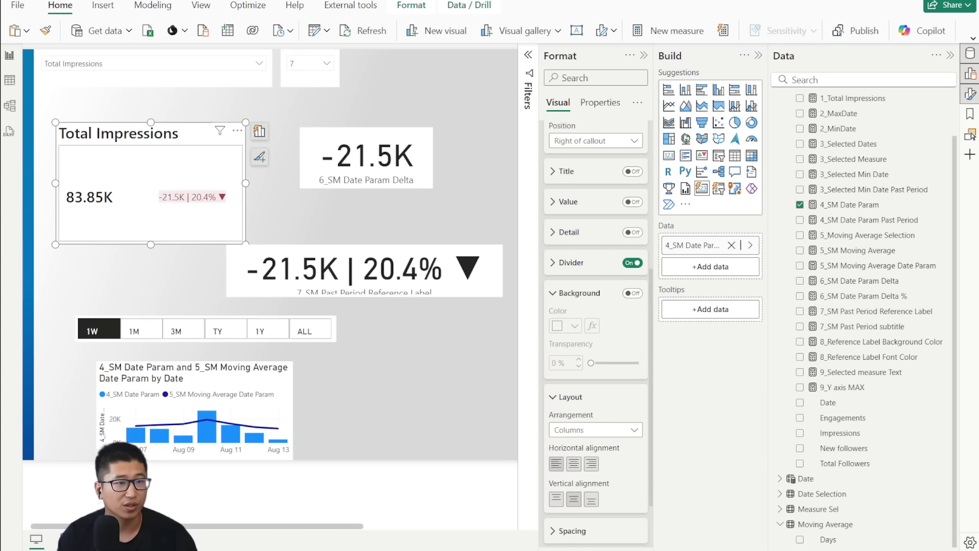
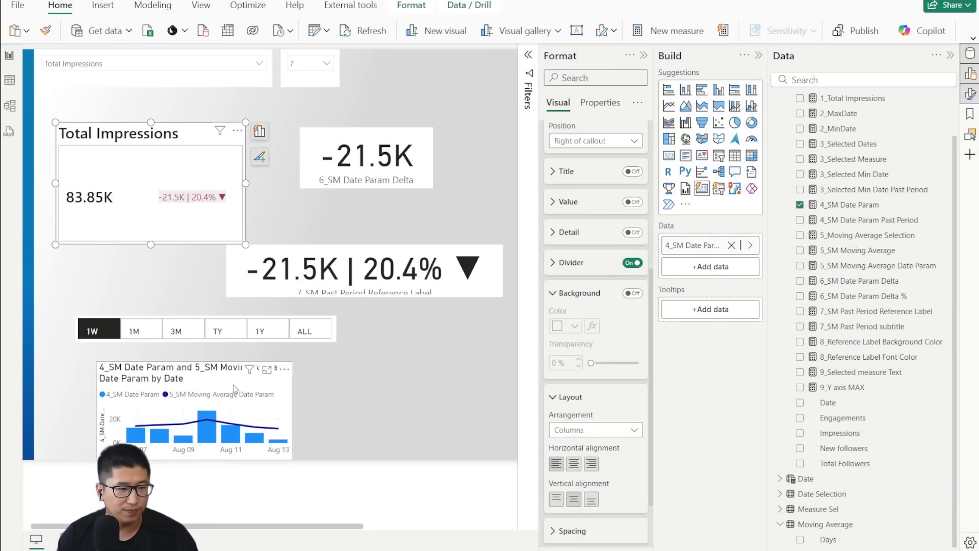
{"action": "left_click", "coordinate": [324, 218]}
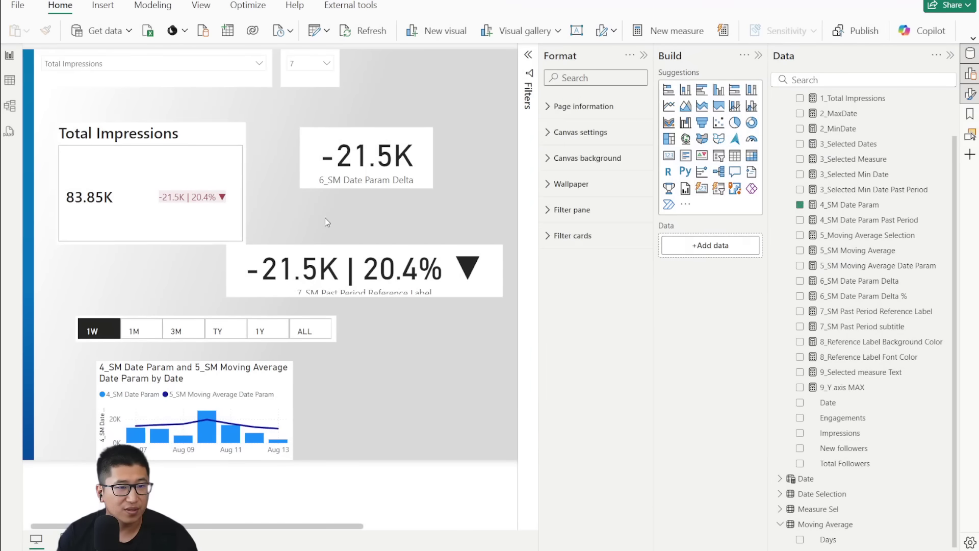
{"action": "left_click", "coordinate": [206, 181]}
{"action": "left_click", "coordinate": [570, 244]}
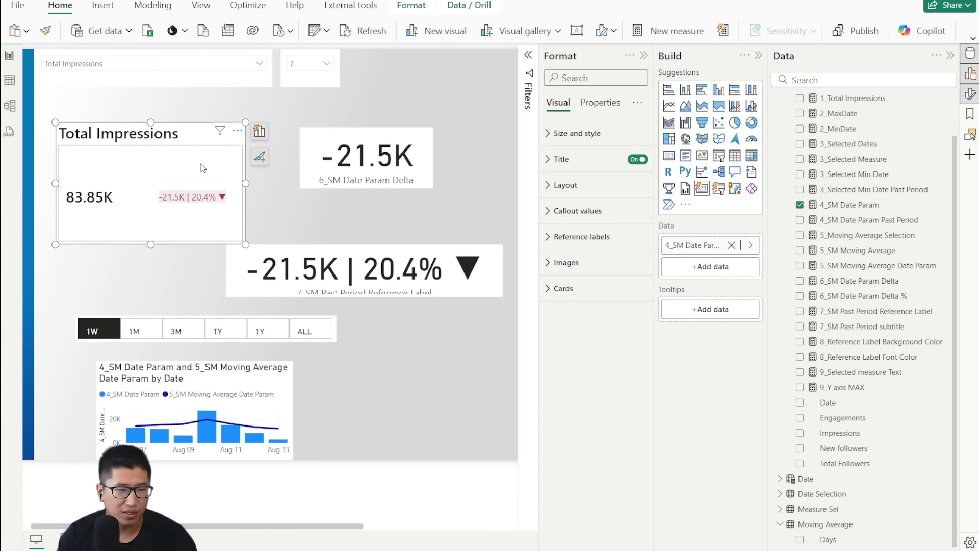
{"action": "left_click", "coordinate": [606, 292]}
{"action": "scroll", "coordinate": [614, 319], "scroll_direction": "down", "scroll_amount": 3}
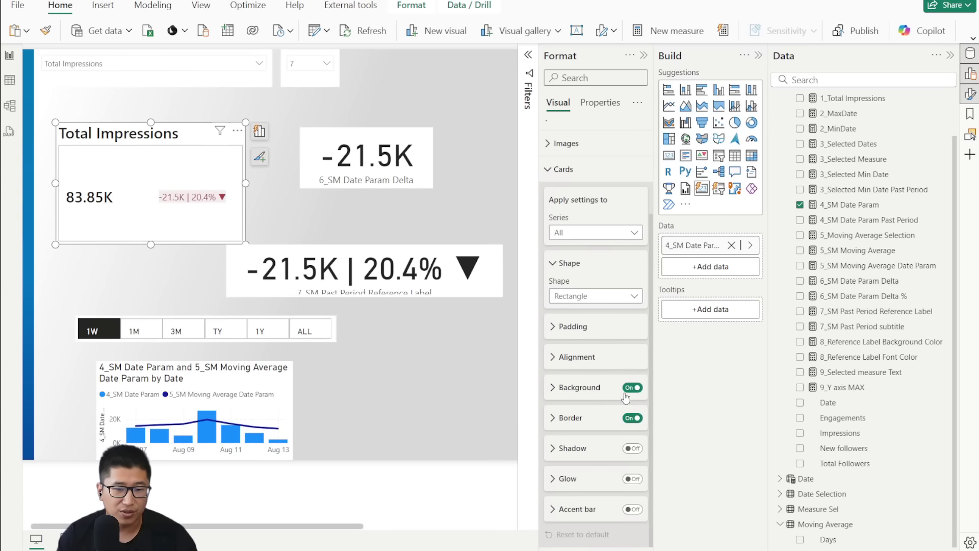
{"action": "left_click", "coordinate": [632, 388]}
{"action": "left_click", "coordinate": [630, 418]}
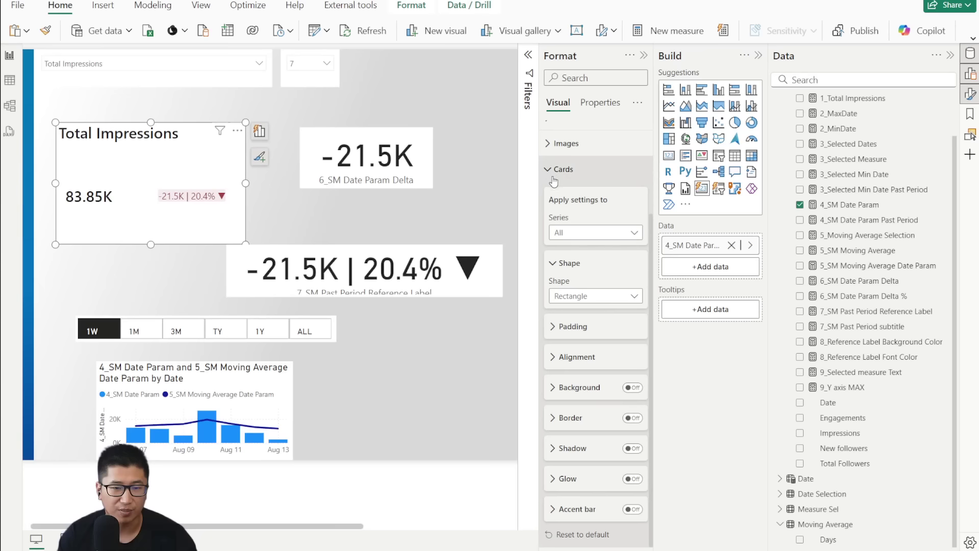
Step: Turn off the Total Impressions visual's own background, reduce its height to about 172, and move it to about horizontal 85, vertical 216
{"action": "scroll", "coordinate": [576, 138], "scroll_direction": "up", "scroll_amount": 10}
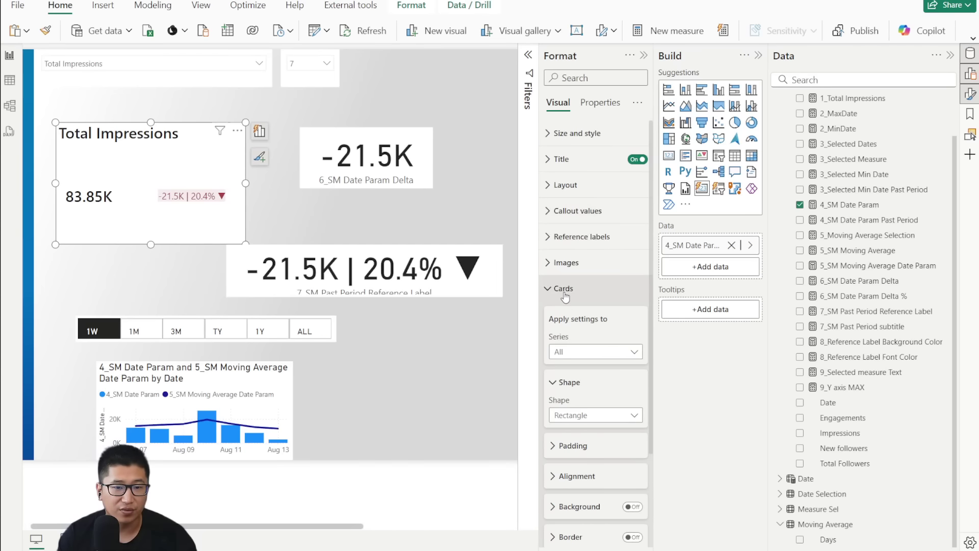
{"action": "left_click", "coordinate": [576, 135]}
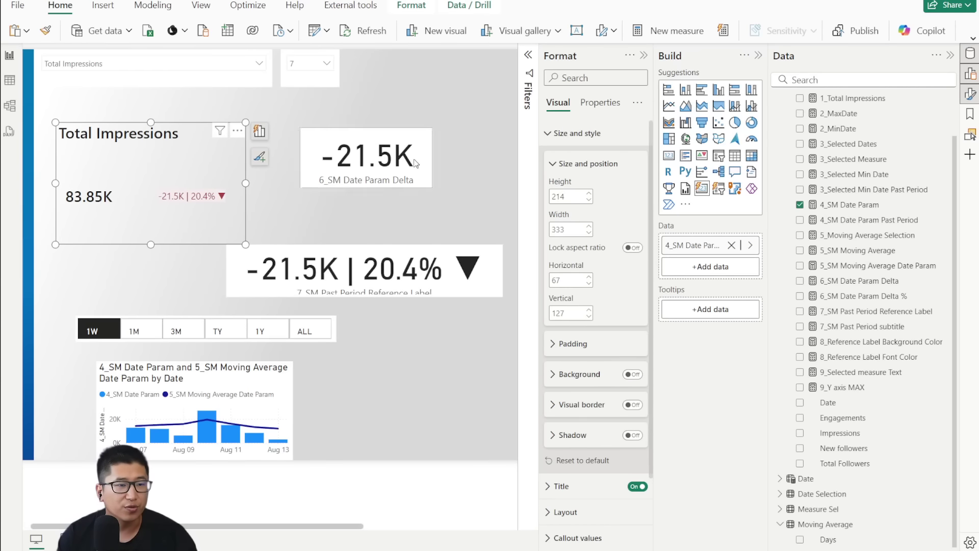
{"action": "left_click_drag", "start_coordinate": [152, 242], "coordinate": [152, 219]}
{"action": "left_click_drag", "start_coordinate": [160, 152], "coordinate": [170, 203]}
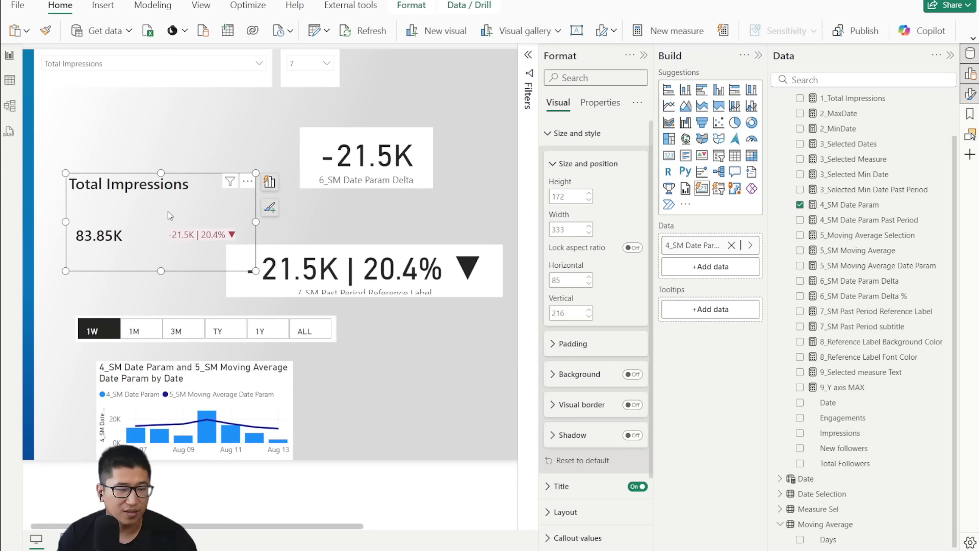
Step: Delete the 7_SM Past Period Reference Label and 6_SM Date Param Delta cards, and place the date period slicer between the Total Impressions title and value
{"action": "left_click", "coordinate": [402, 258]}
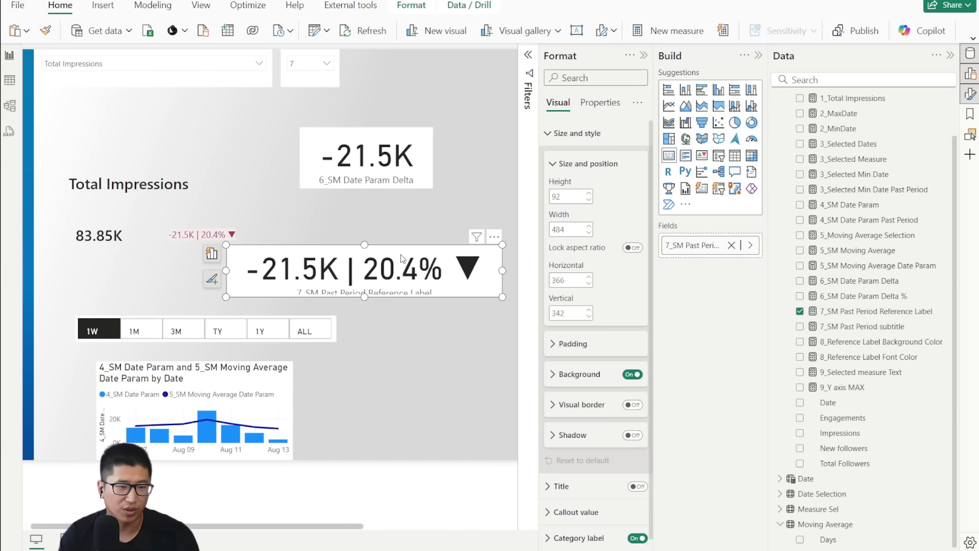
{"action": "key", "text": "Delete"}
{"action": "left_click_drag", "start_coordinate": [261, 323], "coordinate": [250, 198]}
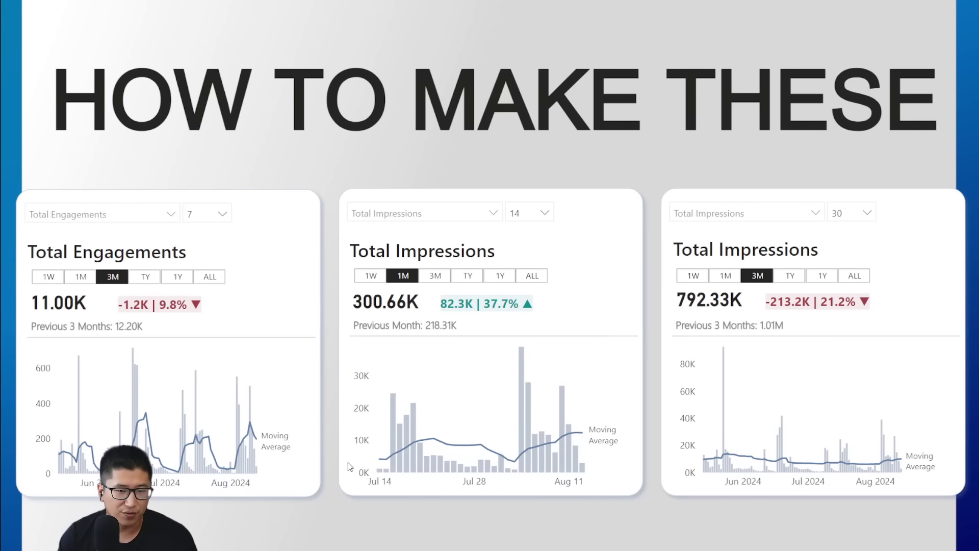
{"action": "left_click", "coordinate": [203, 537]}
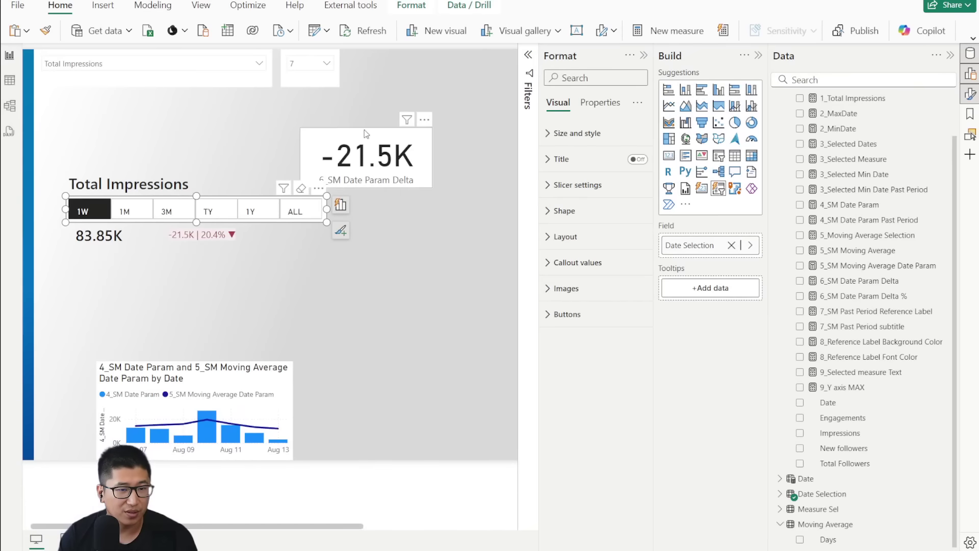
{"action": "left_click_drag", "start_coordinate": [364, 129], "coordinate": [444, 171]}
{"action": "key", "text": "Delete"}
Step: Move the combo chart under the callout value, enlarge it, and place the measure and moving average slicers just above the Total Impressions title
{"action": "left_click_drag", "start_coordinate": [194, 408], "coordinate": [194, 301]}
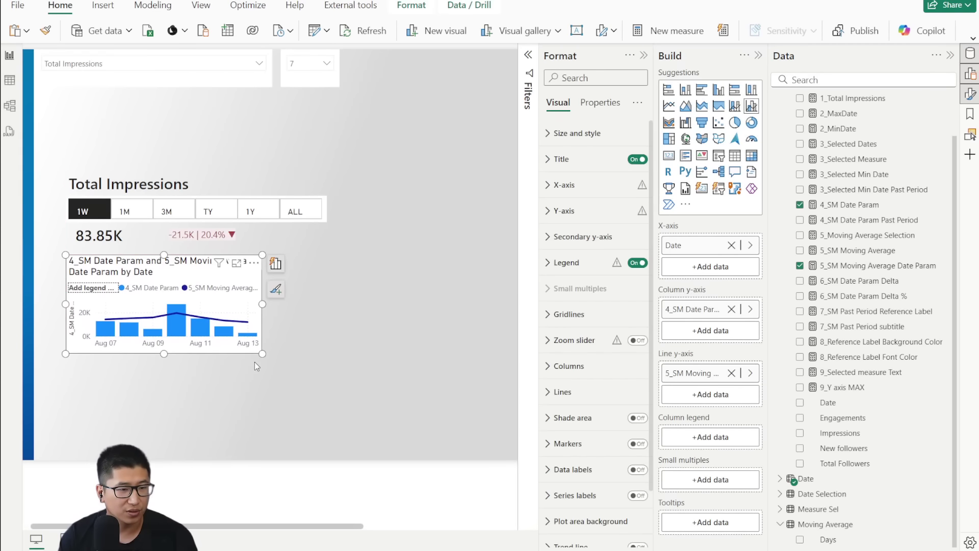
{"action": "left_click_drag", "start_coordinate": [262, 353], "coordinate": [339, 386]}
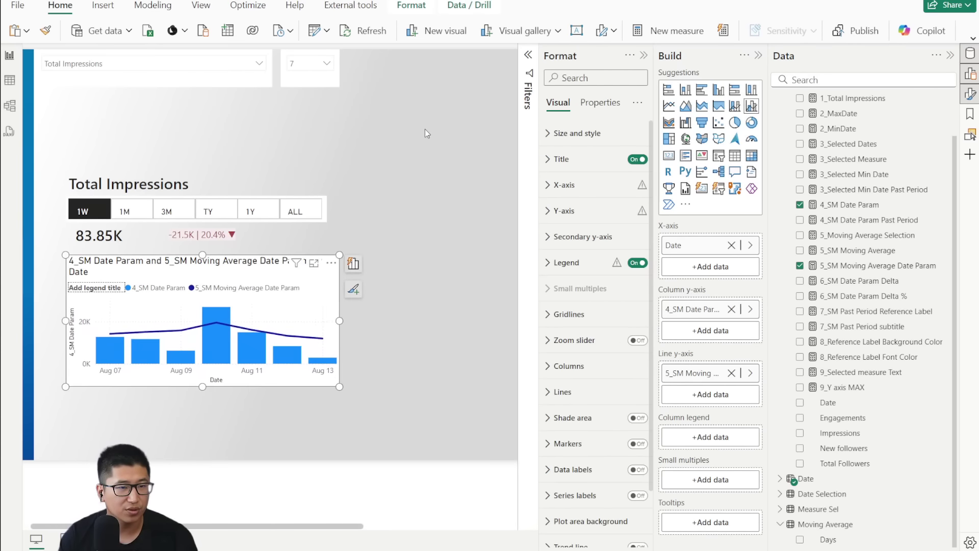
{"action": "left_click_drag", "start_coordinate": [424, 129], "coordinate": [36, 40]}
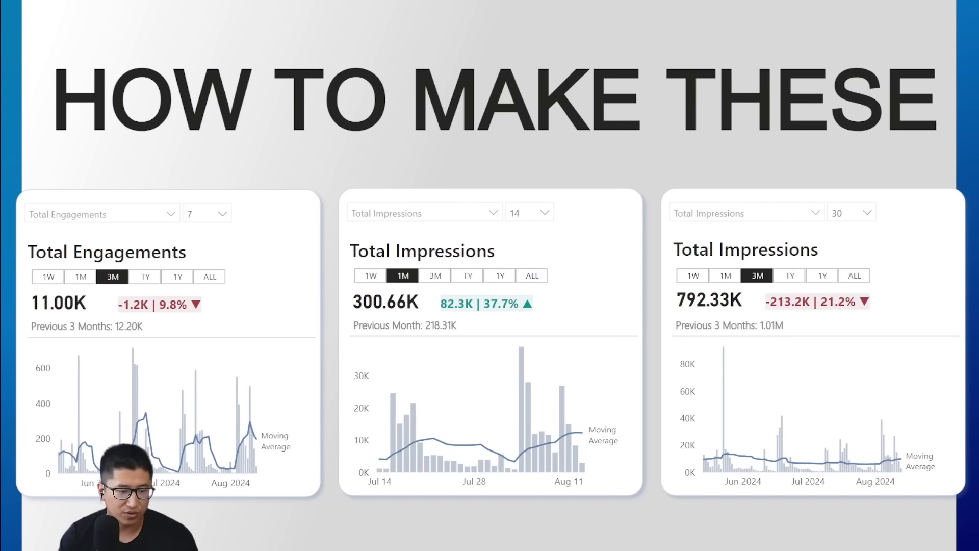
{"action": "left_click", "coordinate": [223, 502]}
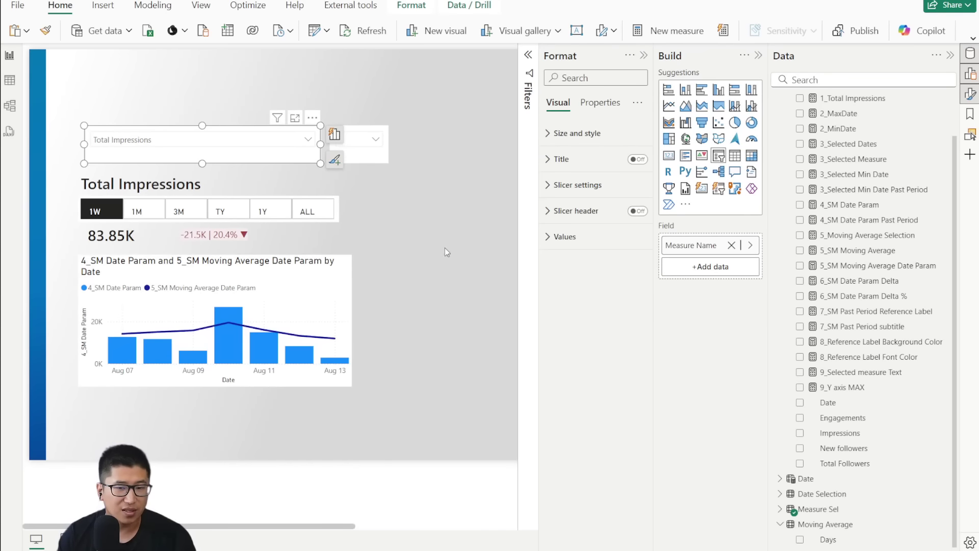
Step: Examine the start of the 7_SM Past Period subtitle measure, comparing its past period variable with the 7_SM Past Period Reference Label measure
{"action": "left_click", "coordinate": [891, 327]}
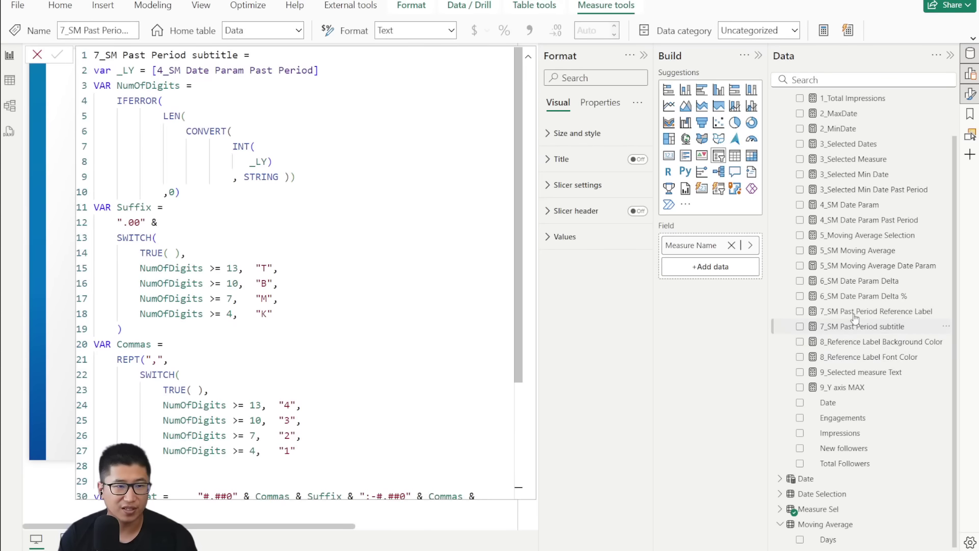
{"action": "left_click", "coordinate": [124, 55]}
{"action": "left_click_drag", "start_coordinate": [124, 55], "coordinate": [244, 55]}
{"action": "left_click", "coordinate": [194, 166]}
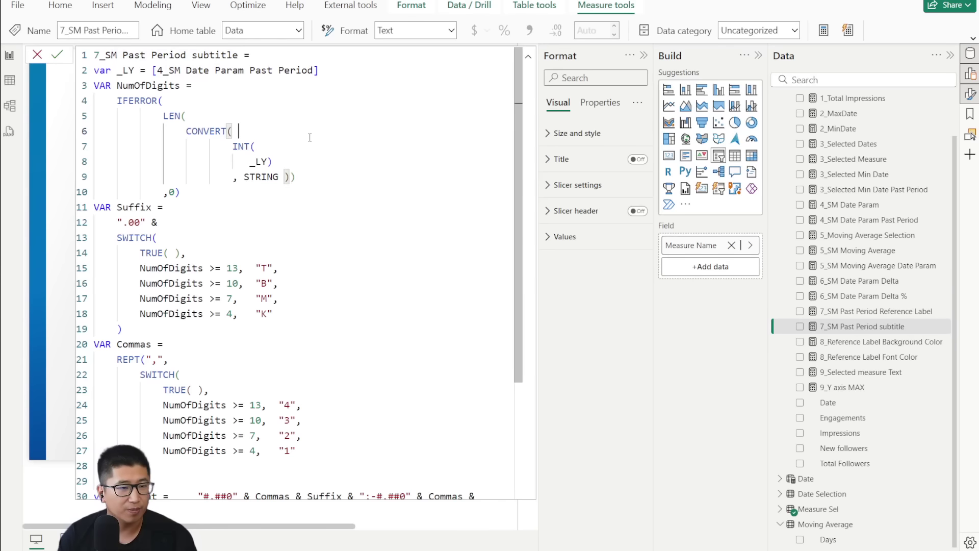
{"action": "scroll", "coordinate": [194, 166], "scroll_direction": "down", "scroll_amount": 1}
{"action": "scroll", "coordinate": [202, 129], "scroll_direction": "up", "scroll_amount": 1}
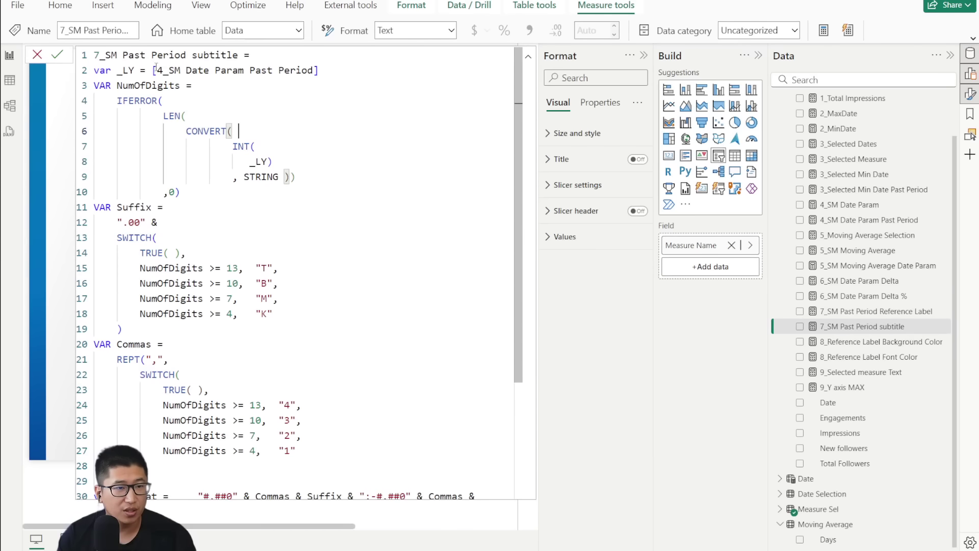
{"action": "left_click", "coordinate": [884, 313]}
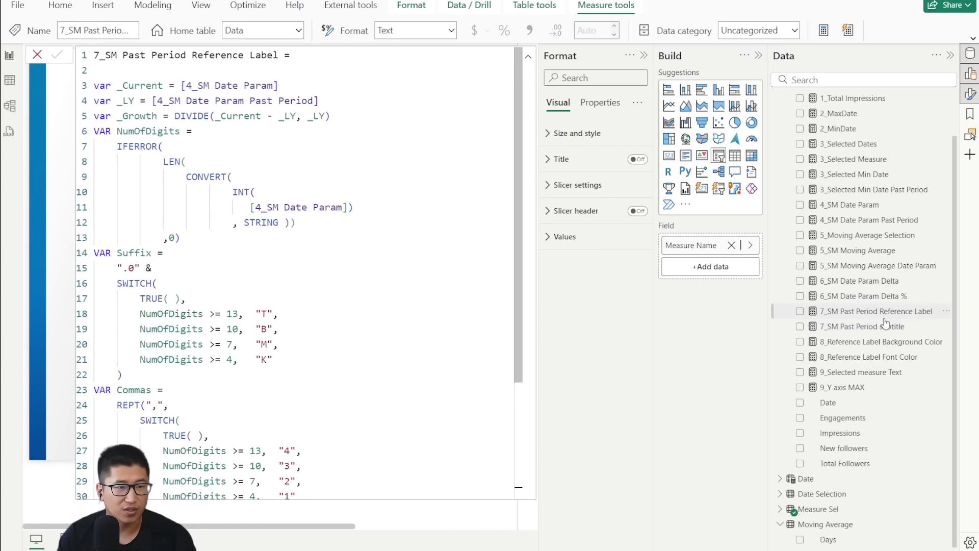
{"action": "left_click", "coordinate": [885, 325]}
{"action": "left_click_drag", "start_coordinate": [318, 70], "coordinate": [153, 70]}
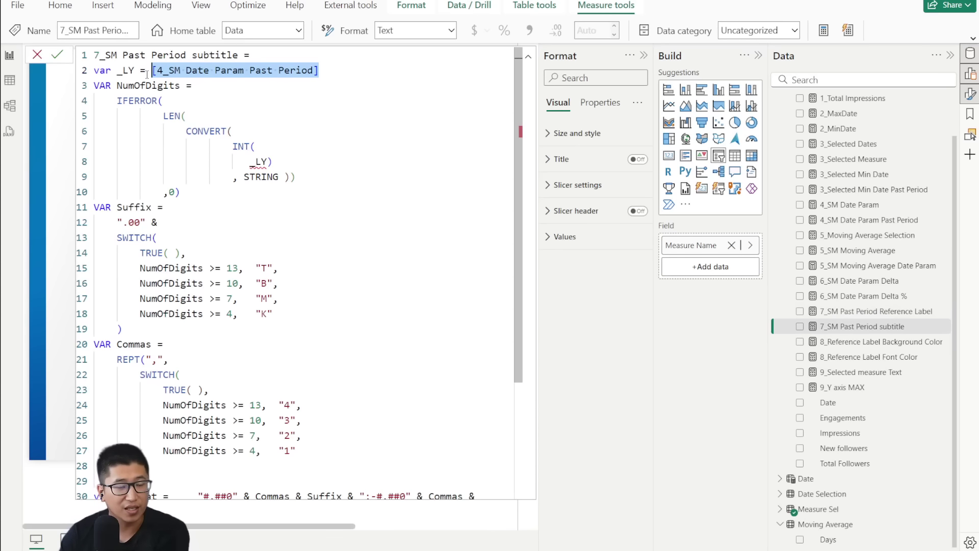
Step: Examine the subtitle measure's number formatting variables: NumOfDigits, Suffix, Commas and _Format
{"action": "left_click_drag", "start_coordinate": [113, 85], "coordinate": [306, 371]}
{"action": "scroll", "coordinate": [306, 356], "scroll_direction": "down", "scroll_amount": 2}
{"action": "left_click_drag", "start_coordinate": [278, 340], "coordinate": [282, 305]}
{"action": "left_click", "coordinate": [273, 340]}
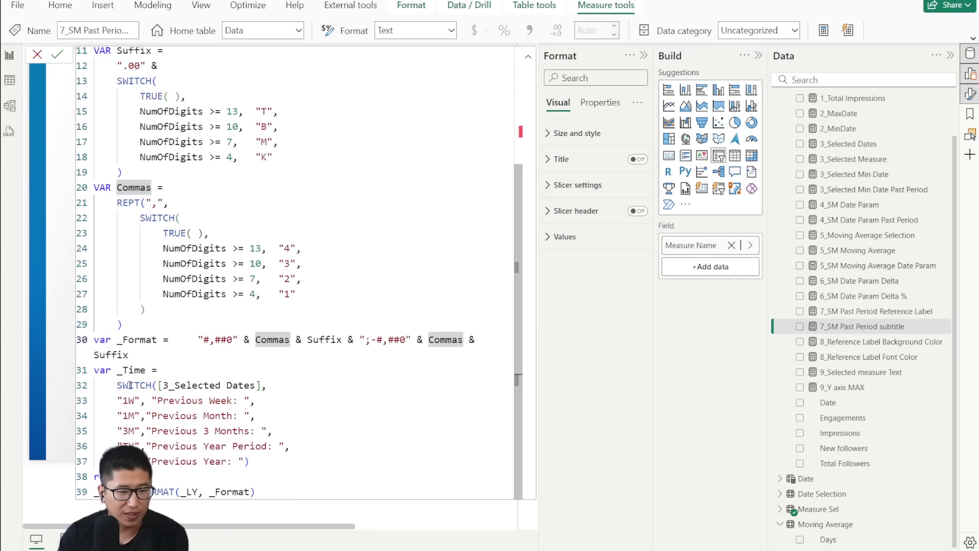
Step: Examine how the _Time variable switches the period text by 3_Selected Dates and how the measure returns it, and leave the formula without saving
{"action": "left_click", "coordinate": [165, 386]}
{"action": "left_click", "coordinate": [302, 408]}
{"action": "double_click", "coordinate": [134, 401]}
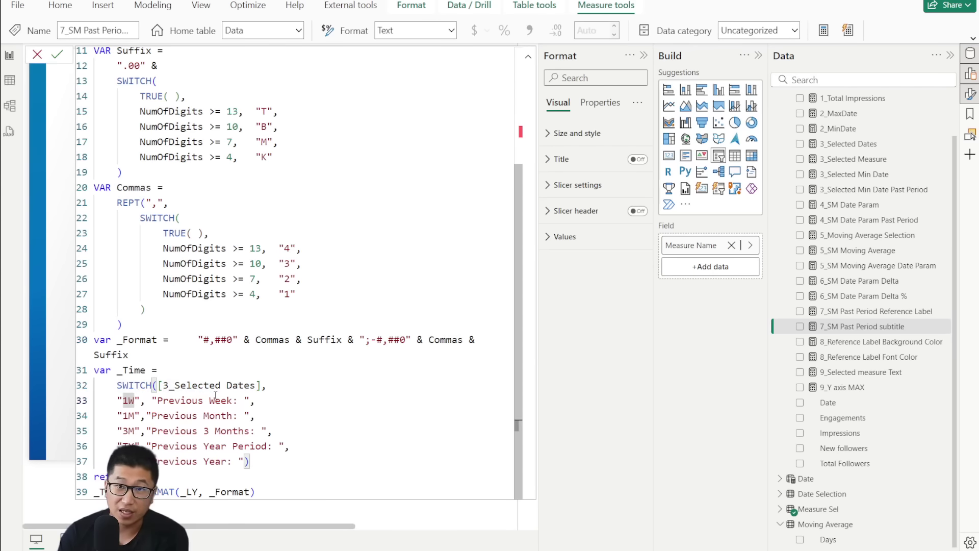
{"action": "left_click", "coordinate": [153, 400]}
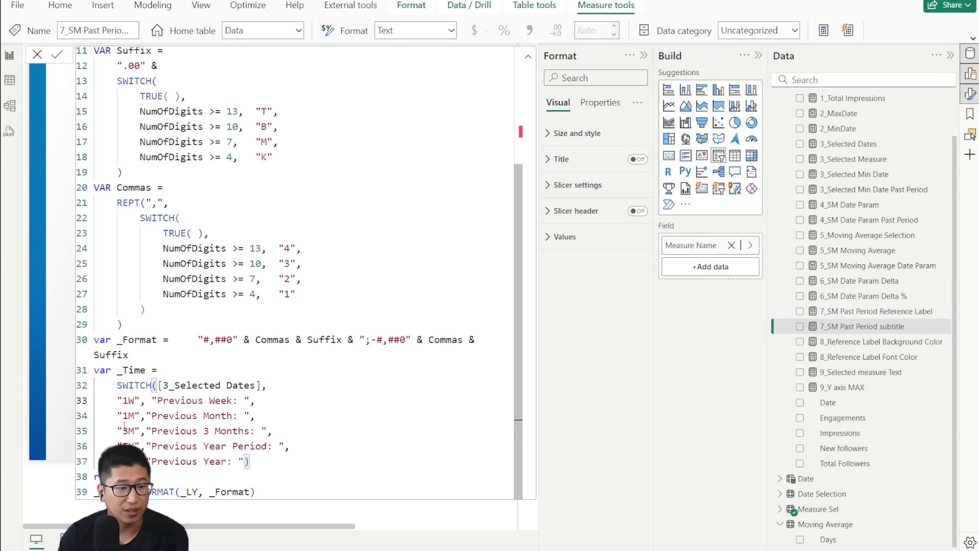
{"action": "key", "text": "BackSpace"}
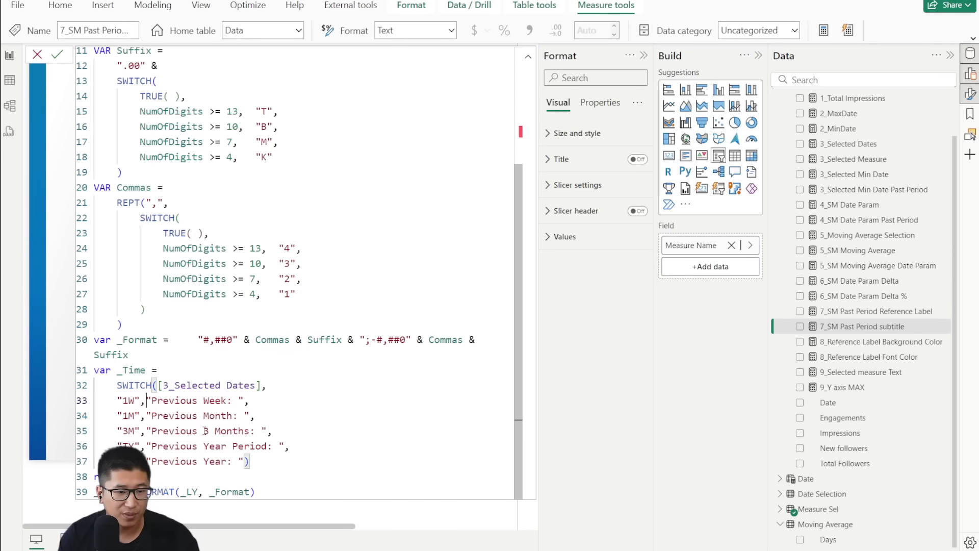
{"action": "left_click_drag", "start_coordinate": [257, 493], "coordinate": [95, 338]}
{"action": "left_click", "coordinate": [37, 55]}
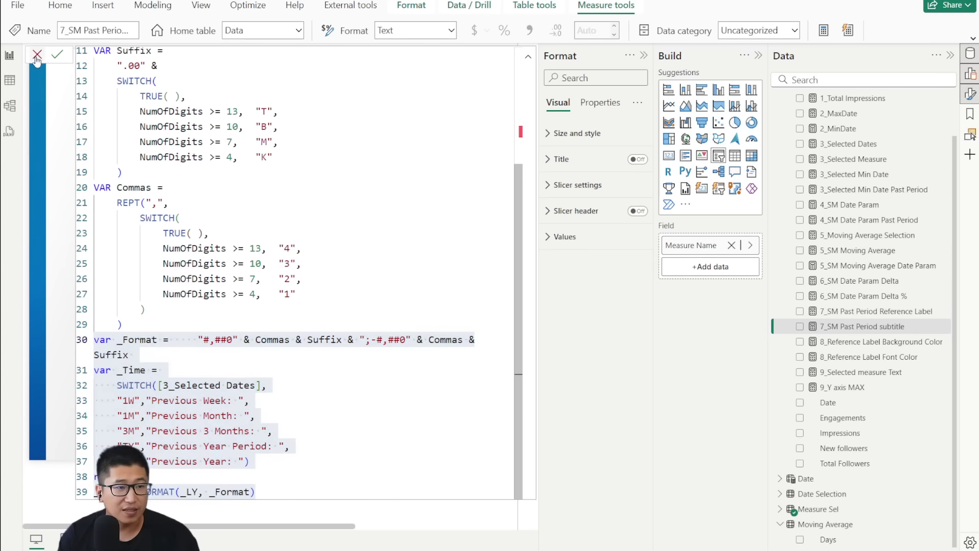
Step: Add a card showing 7_SM Past Period subtitle above the slicers and widen it to fit the full text
{"action": "left_click_drag", "start_coordinate": [893, 329], "coordinate": [199, 74]}
{"action": "left_click_drag", "start_coordinate": [263, 120], "coordinate": [473, 114]}
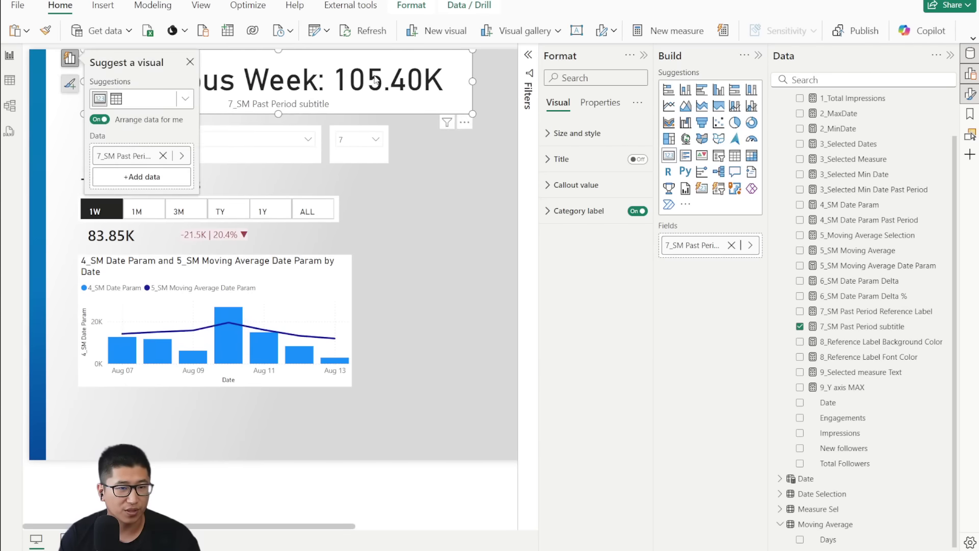
{"action": "left_click", "coordinate": [439, 215]}
Step: Check the subtitle card's text with the date slicer set to 1M, 3M and TY, and return the slicer to 1W
{"action": "left_click", "coordinate": [143, 211]}
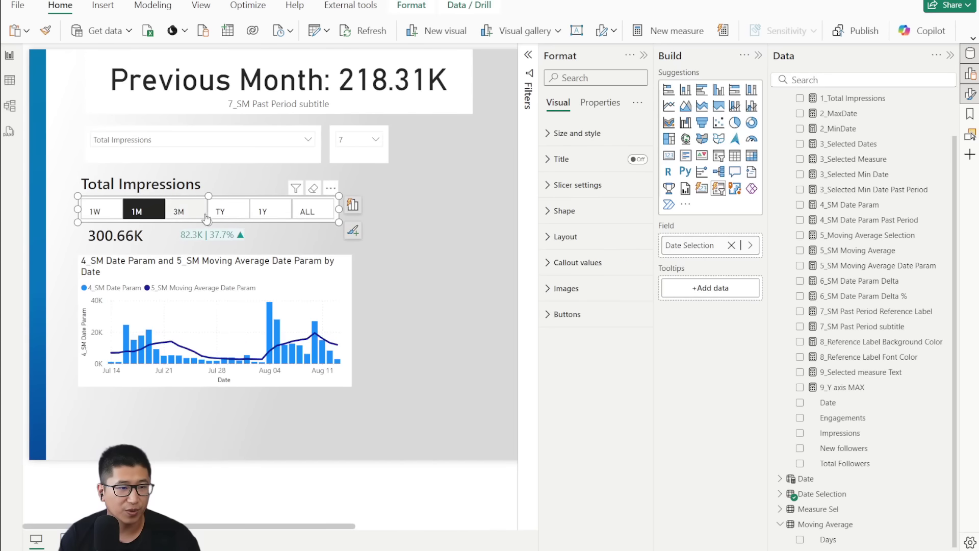
{"action": "left_click", "coordinate": [187, 212]}
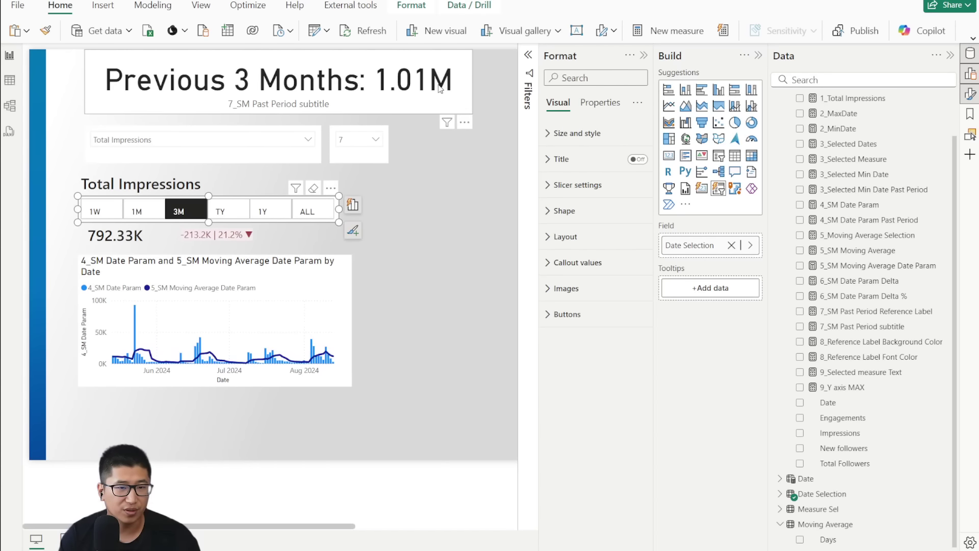
{"action": "left_click", "coordinate": [225, 211]}
{"action": "left_click", "coordinate": [97, 211]}
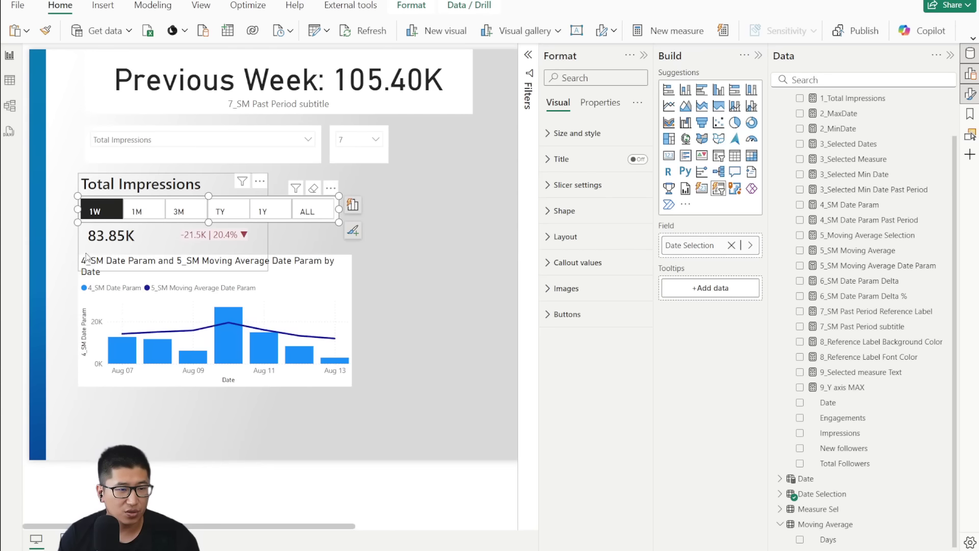
{"action": "left_click", "coordinate": [438, 100]}
Step: Base the combo chart's title text on the field value of the 7_SM Past Period subtitle measure
{"action": "left_click", "coordinate": [315, 285]}
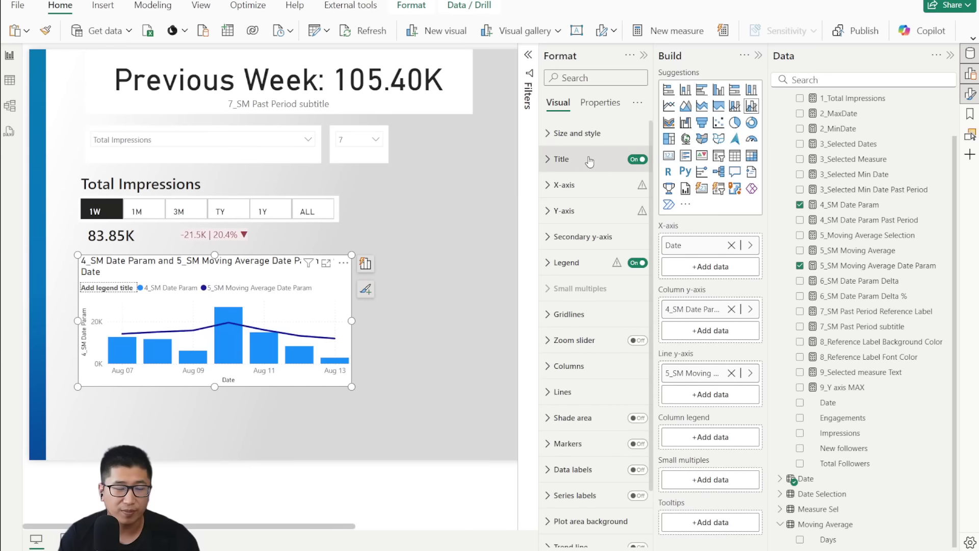
{"action": "left_click", "coordinate": [559, 160]}
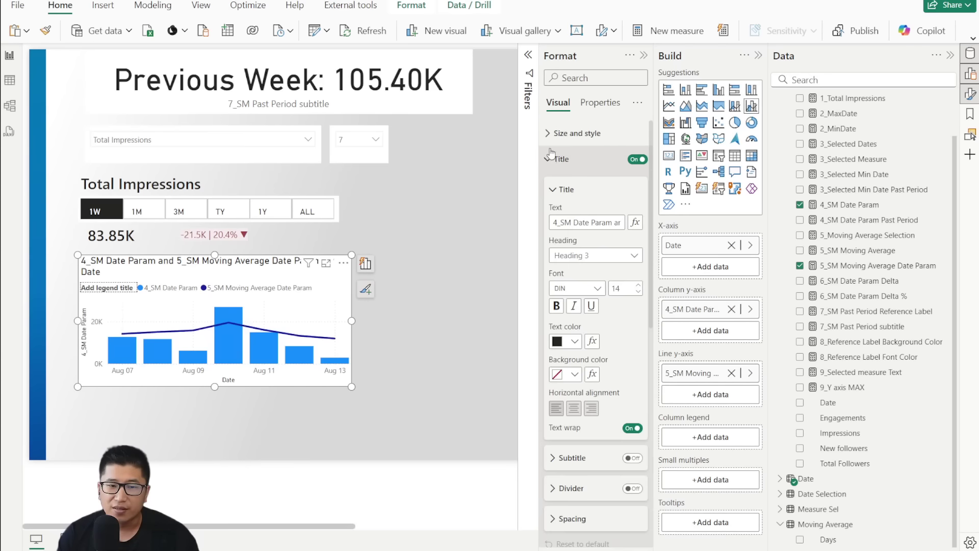
{"action": "left_click", "coordinate": [634, 223]}
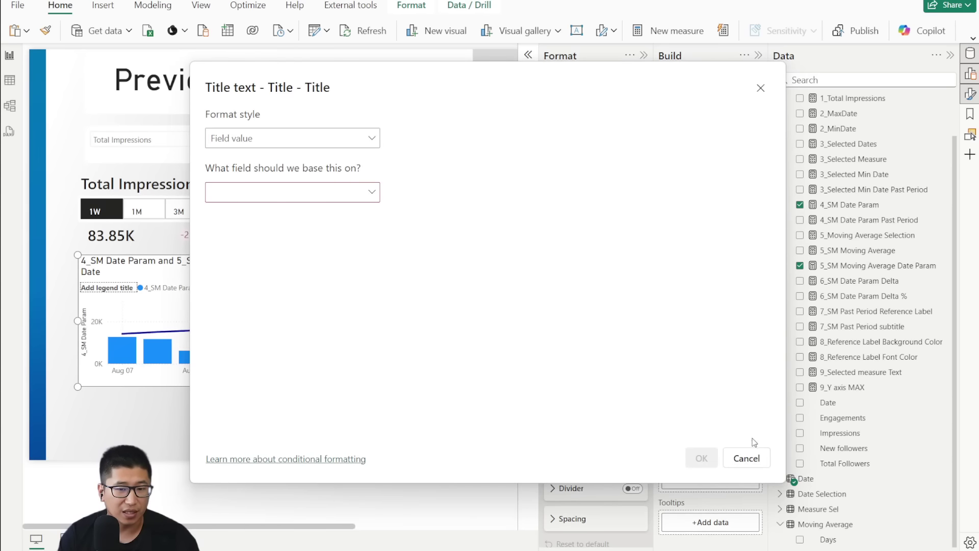
{"action": "left_click", "coordinate": [750, 458]}
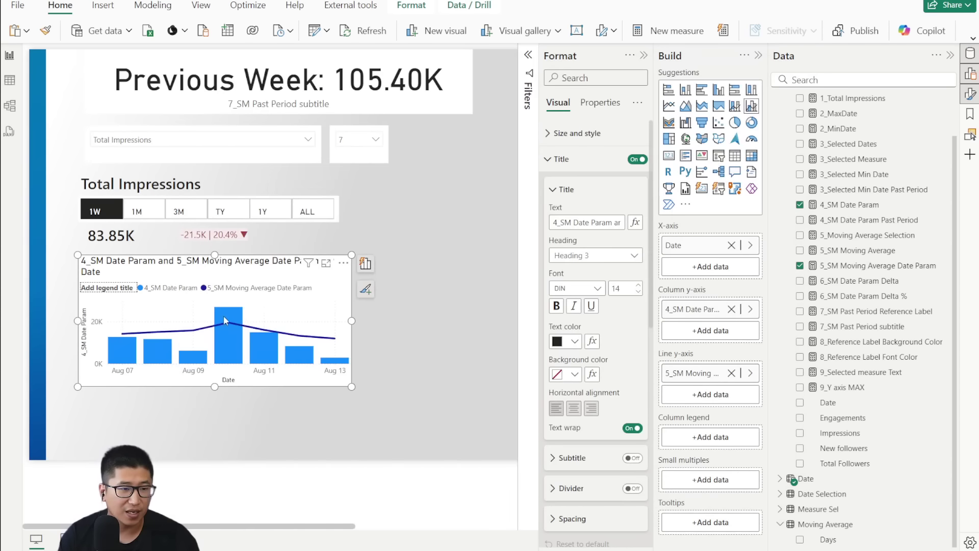
{"action": "left_click", "coordinate": [635, 223]}
{"action": "left_click", "coordinate": [283, 192]}
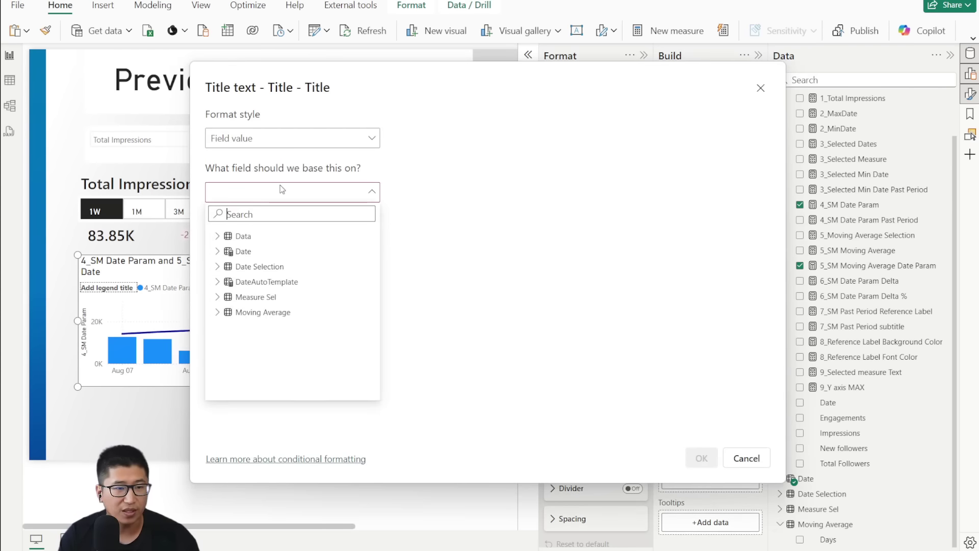
{"action": "left_click", "coordinate": [226, 237]}
{"action": "scroll", "coordinate": [229, 326], "scroll_direction": "down", "scroll_amount": 3}
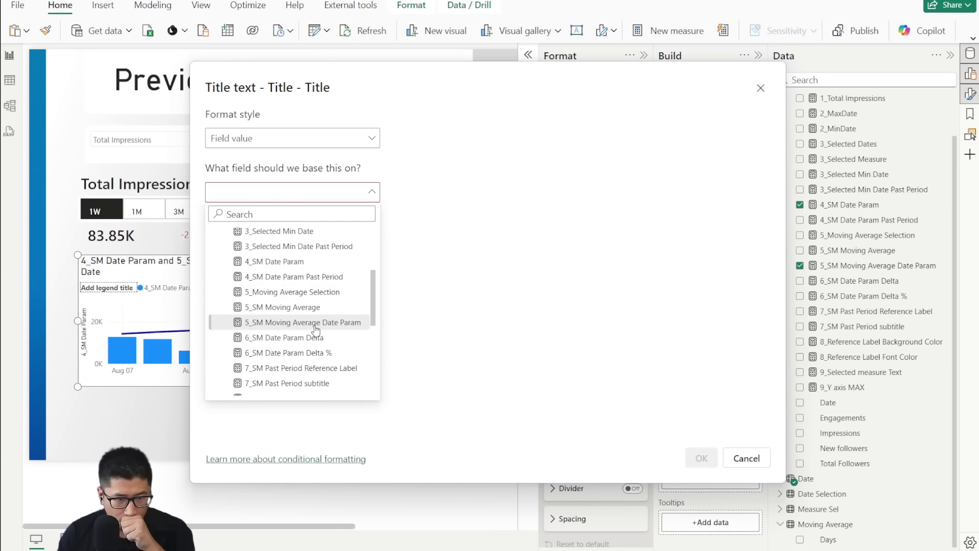
{"action": "scroll", "coordinate": [315, 329], "scroll_direction": "down", "scroll_amount": 2}
{"action": "left_click", "coordinate": [336, 257]}
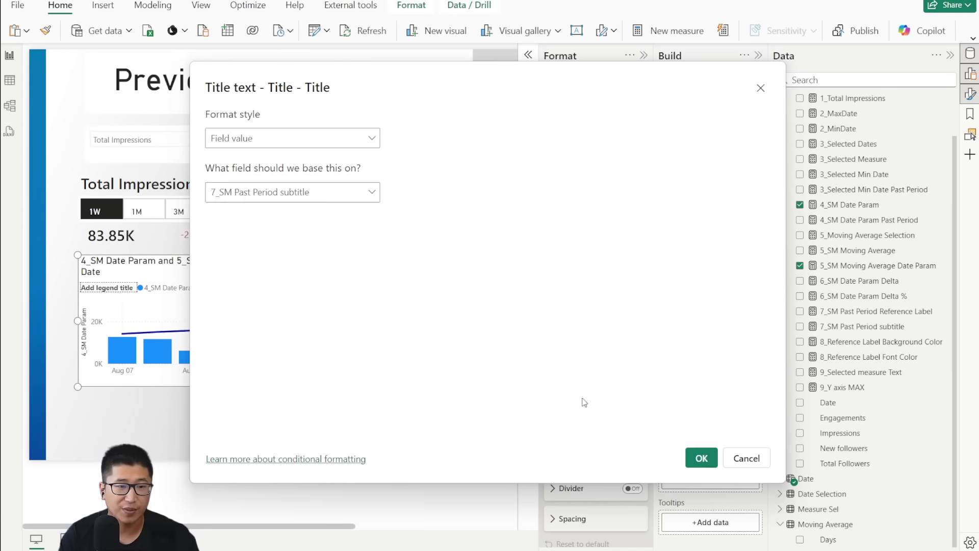
{"action": "left_click", "coordinate": [701, 458]}
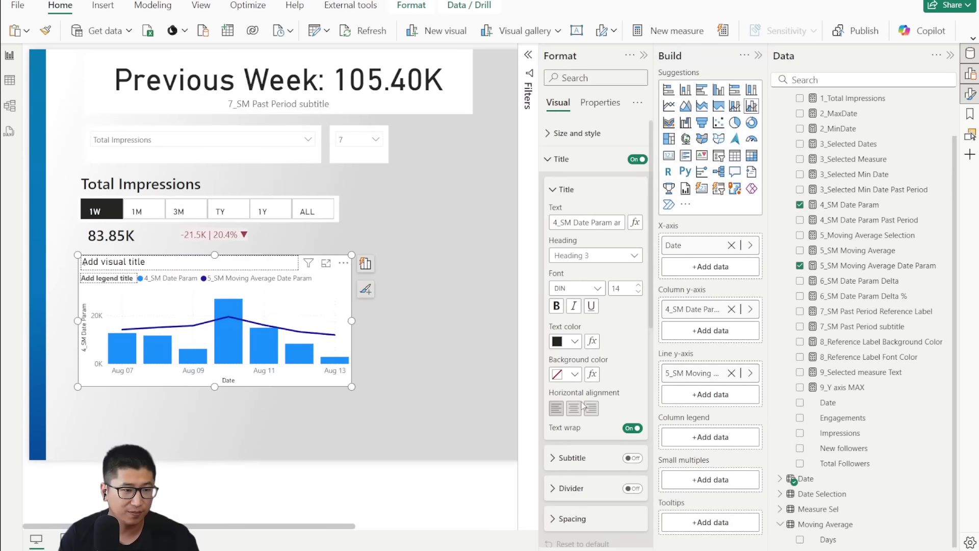
Step: Format the combo chart's title in grey Segoe UI Light at size 10
{"action": "left_click", "coordinate": [574, 340]}
{"action": "left_click", "coordinate": [566, 222]}
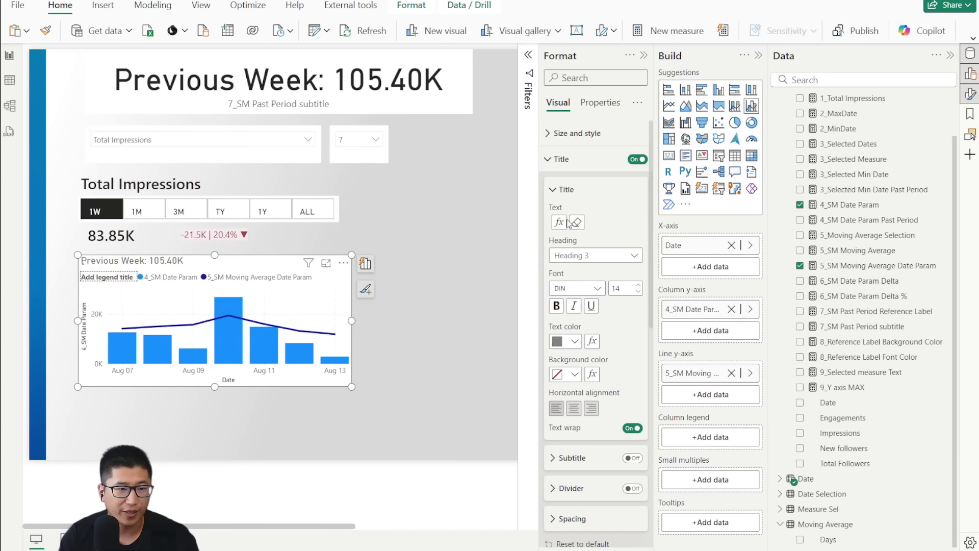
{"action": "left_click", "coordinate": [586, 289]}
{"action": "scroll", "coordinate": [590, 446], "scroll_direction": "down", "scroll_amount": 5}
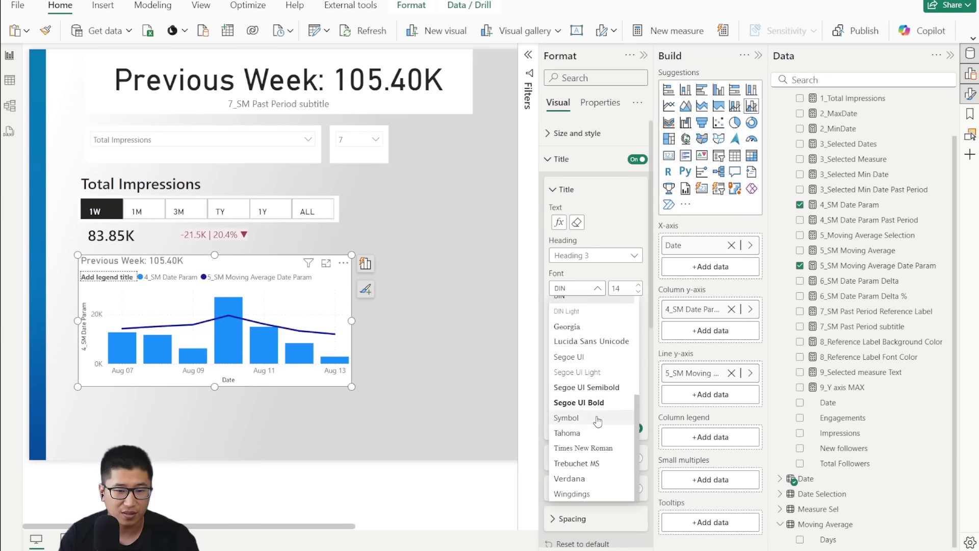
{"action": "left_click", "coordinate": [571, 377]}
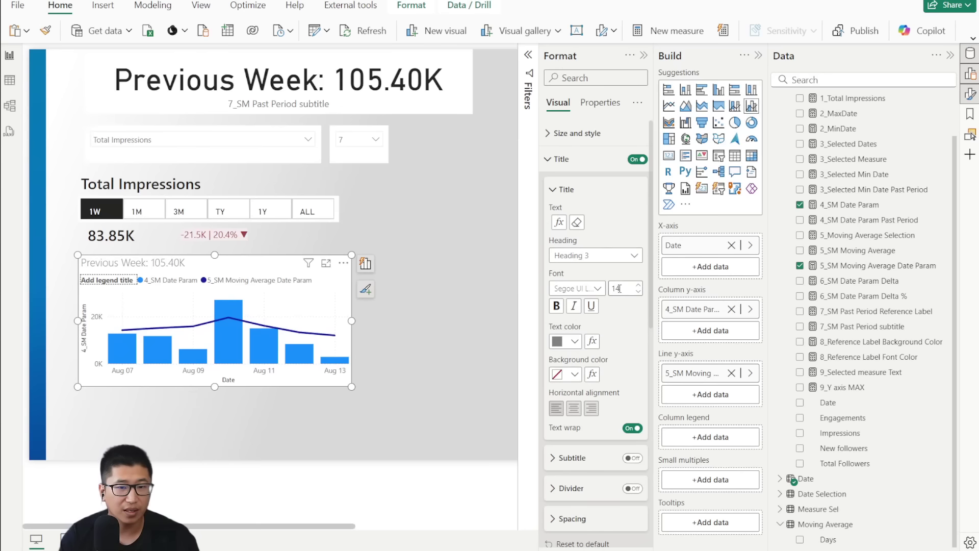
{"action": "type", "text": "10"}
{"action": "left_click", "coordinate": [574, 341]}
{"action": "key", "text": "Escape"}
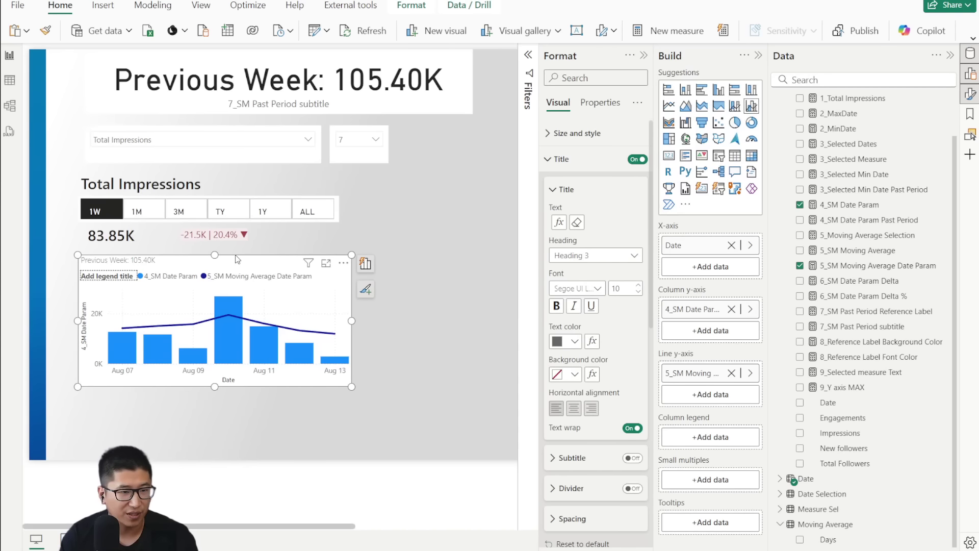
Step: Move the combo chart slightly up beneath the KPI value and keep the Total Impressions card aligned with the chart's left edge
{"action": "left_click", "coordinate": [376, 245]}
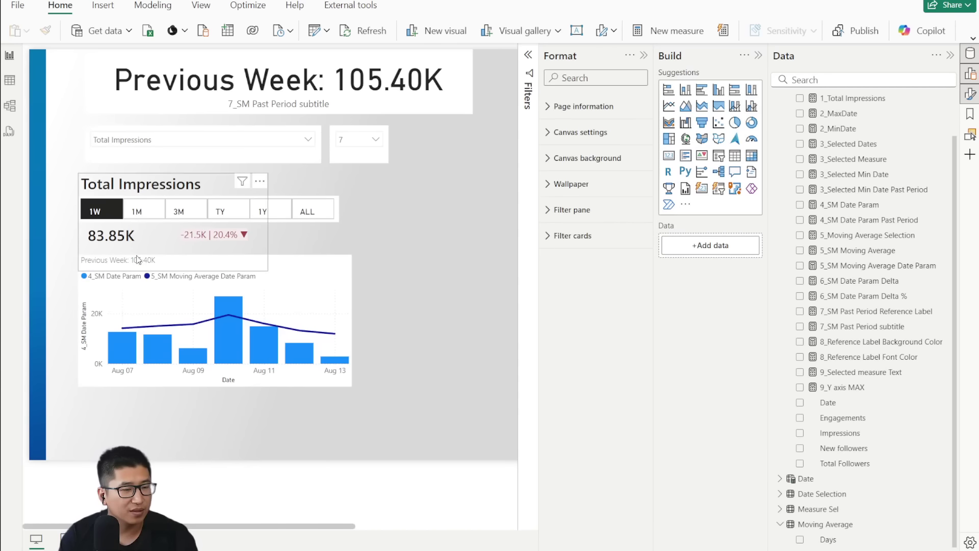
{"action": "left_click", "coordinate": [302, 269]}
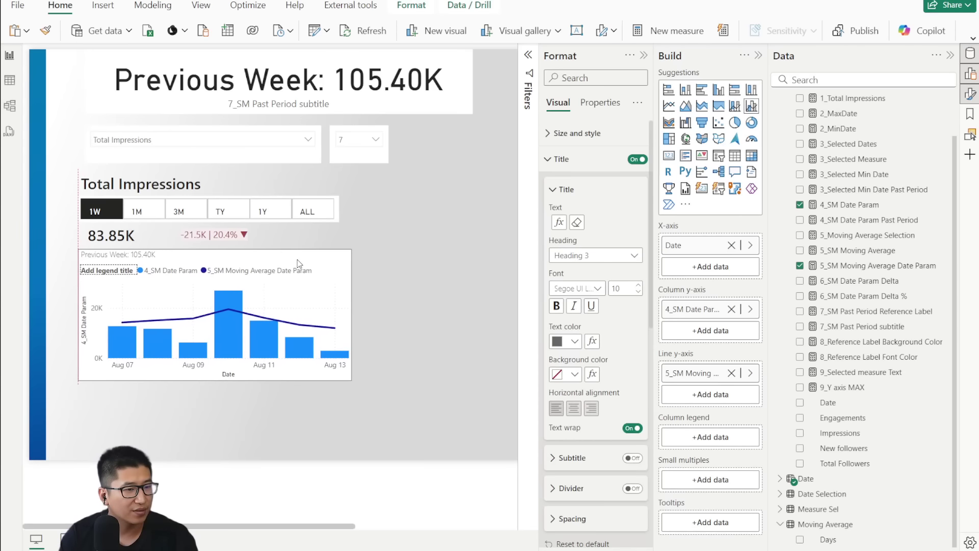
{"action": "left_click", "coordinate": [123, 242]}
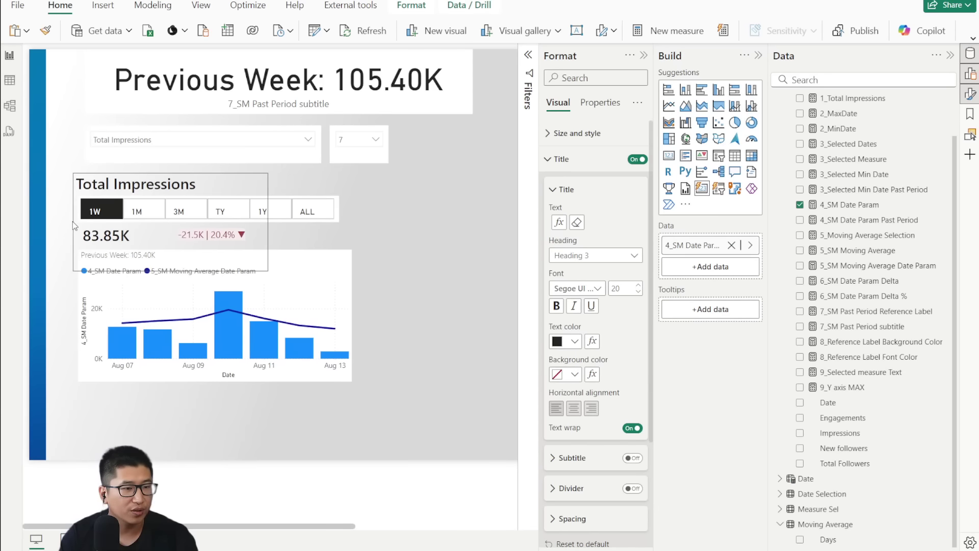
{"action": "left_click_drag", "start_coordinate": [72, 221], "coordinate": [78, 222]}
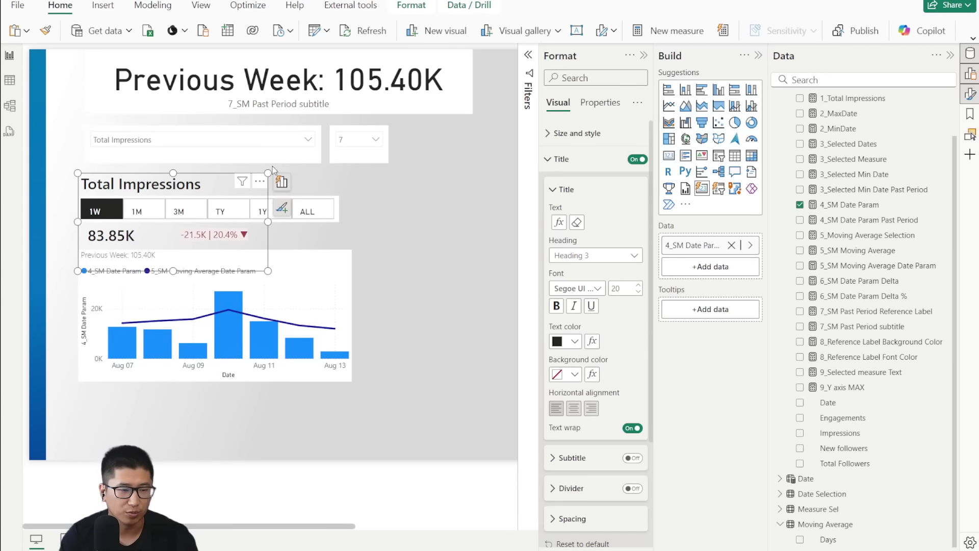
{"action": "left_click", "coordinate": [406, 241]}
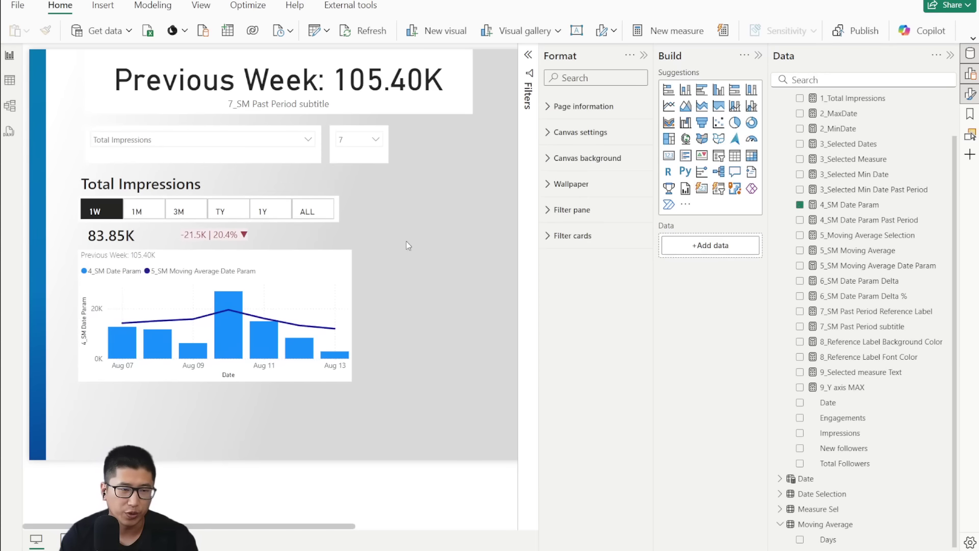
Step: Turn on the divider beneath the combo chart's title and collapse the title settings
{"action": "left_click", "coordinate": [282, 262]}
{"action": "left_click", "coordinate": [552, 190]}
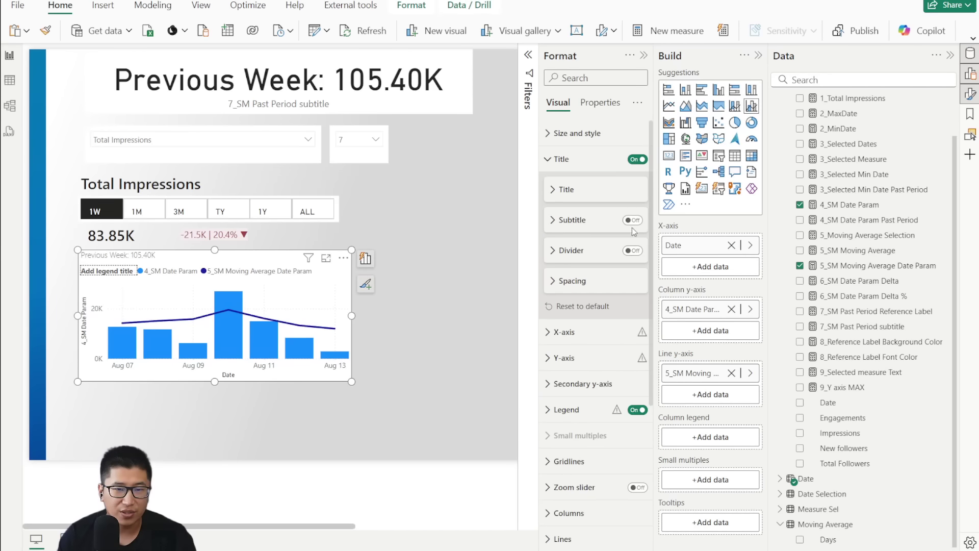
{"action": "left_click", "coordinate": [632, 250]}
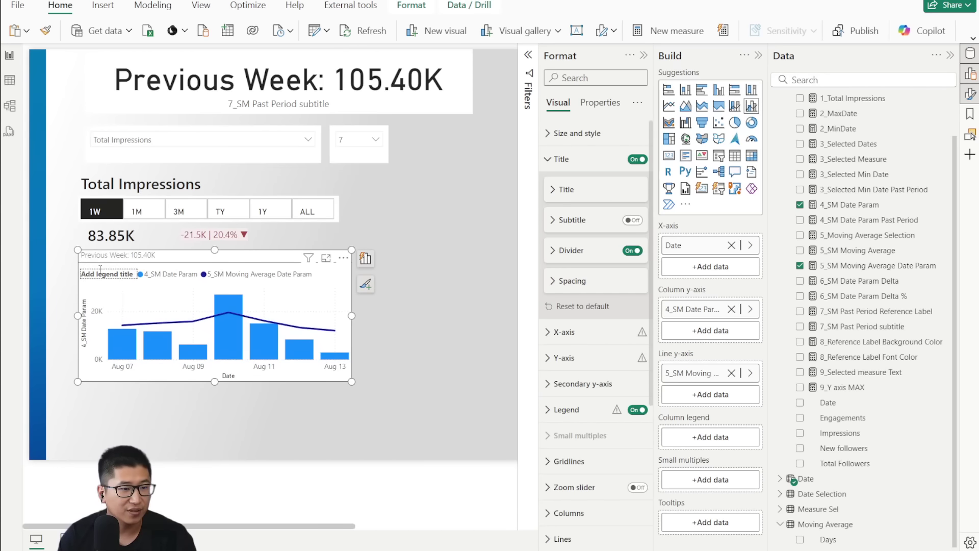
{"action": "left_click", "coordinate": [448, 224]}
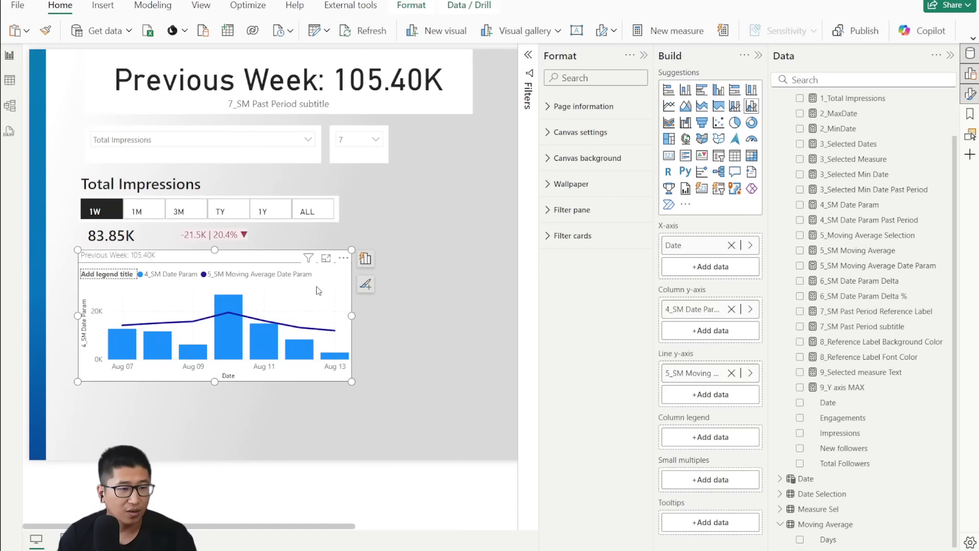
{"action": "left_click", "coordinate": [586, 159]}
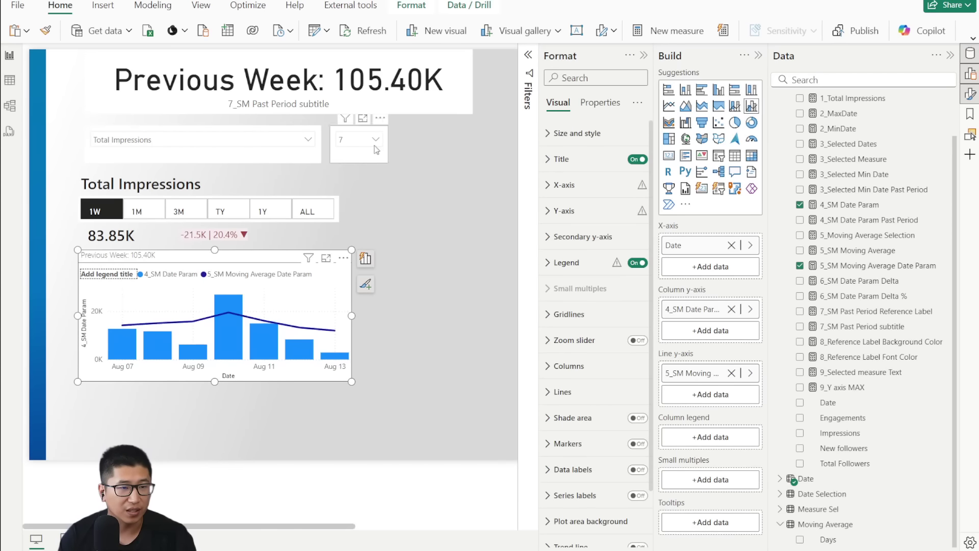
Step: Delete the past-period subtitle card above the slicers and select the combo chart again
{"action": "left_click", "coordinate": [458, 98]}
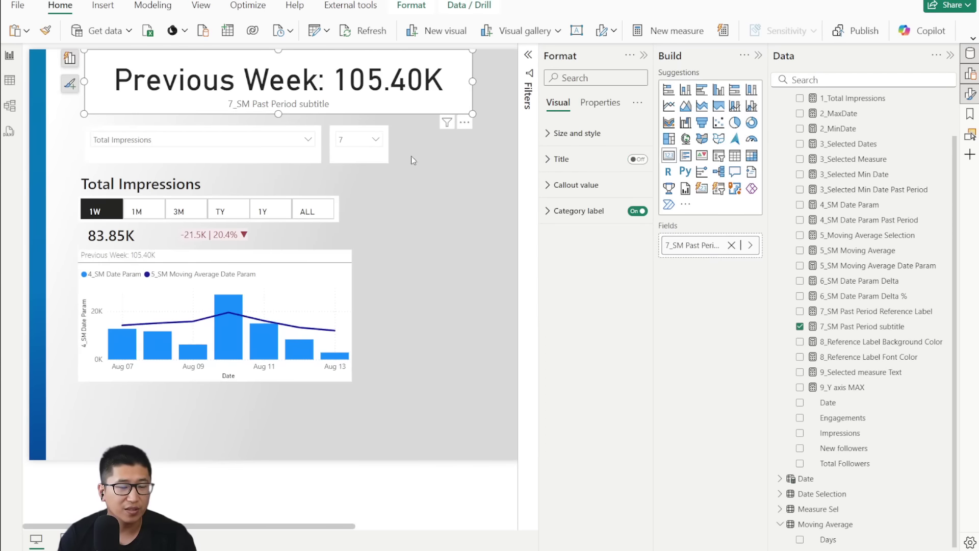
{"action": "key", "text": "Delete"}
{"action": "left_click", "coordinate": [334, 296]}
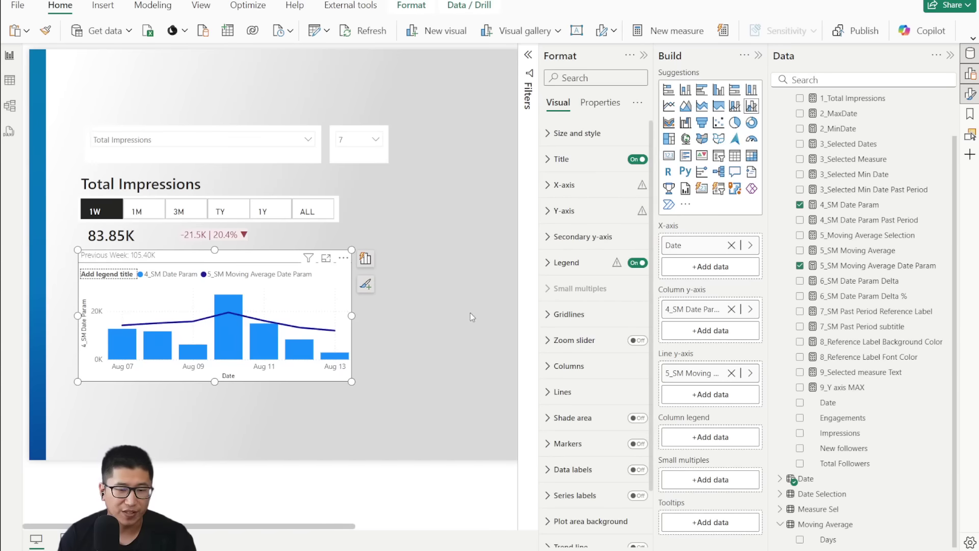
{"action": "scroll", "coordinate": [618, 337], "scroll_direction": "down", "scroll_amount": 2}
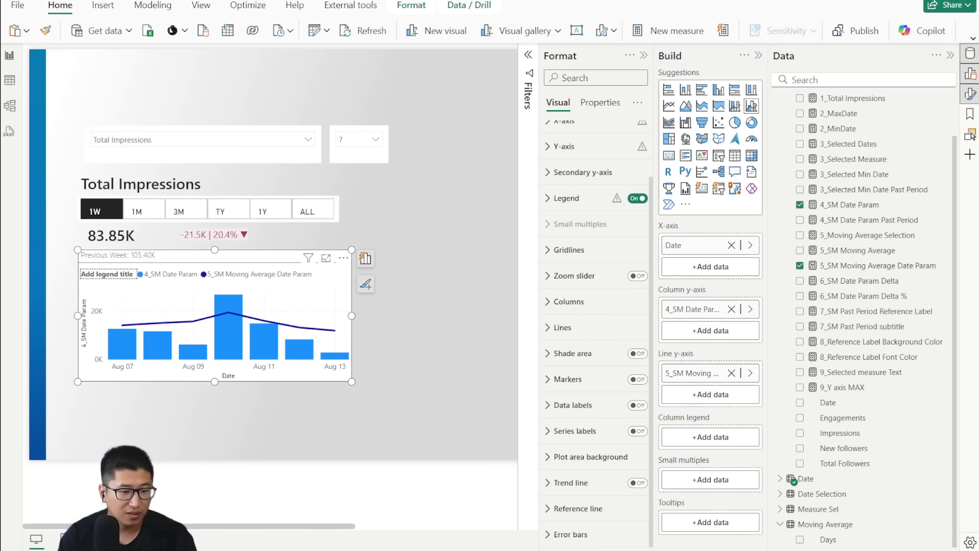
{"action": "mouse_move", "coordinate": [239, 549]}
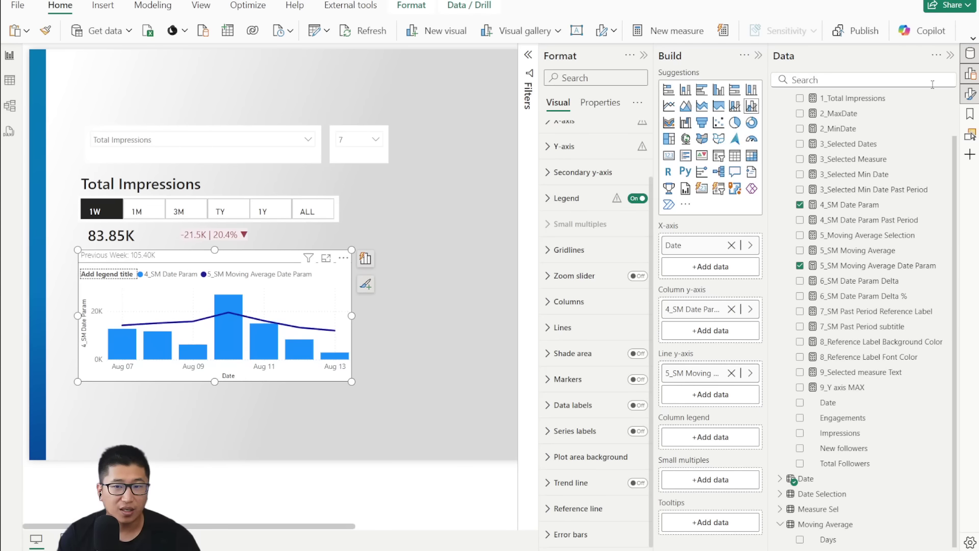
Step: Reorder the layers so the Date Selection slicer is on top, followed by the combo chart above the Total Impressions card
{"action": "left_click", "coordinate": [971, 135]}
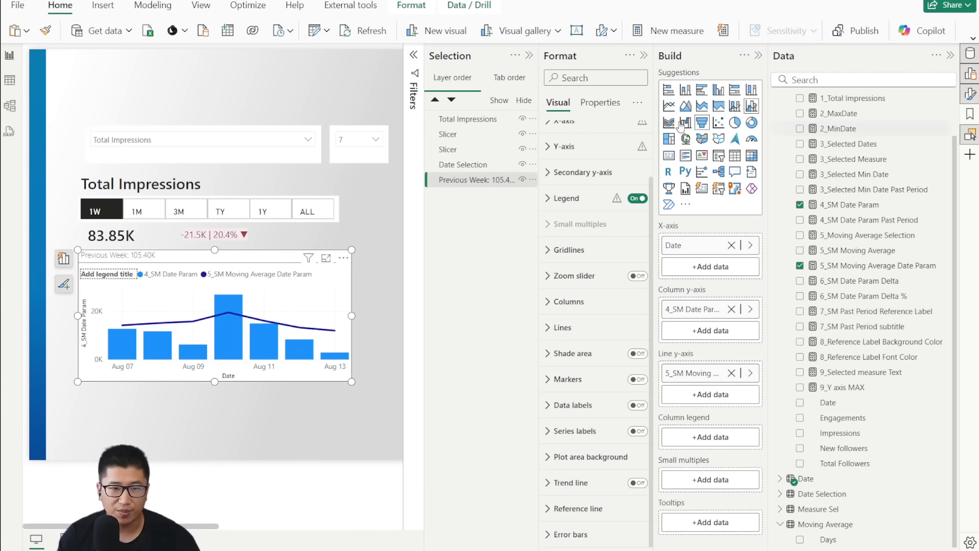
{"action": "left_click", "coordinate": [335, 207]}
{"action": "left_click_drag", "start_coordinate": [463, 164], "coordinate": [463, 119]}
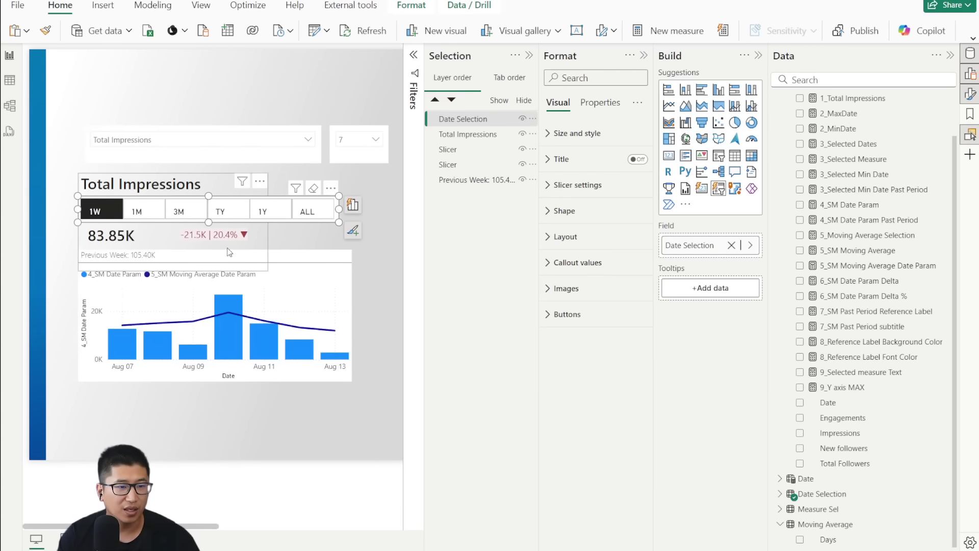
{"action": "left_click", "coordinate": [371, 264]}
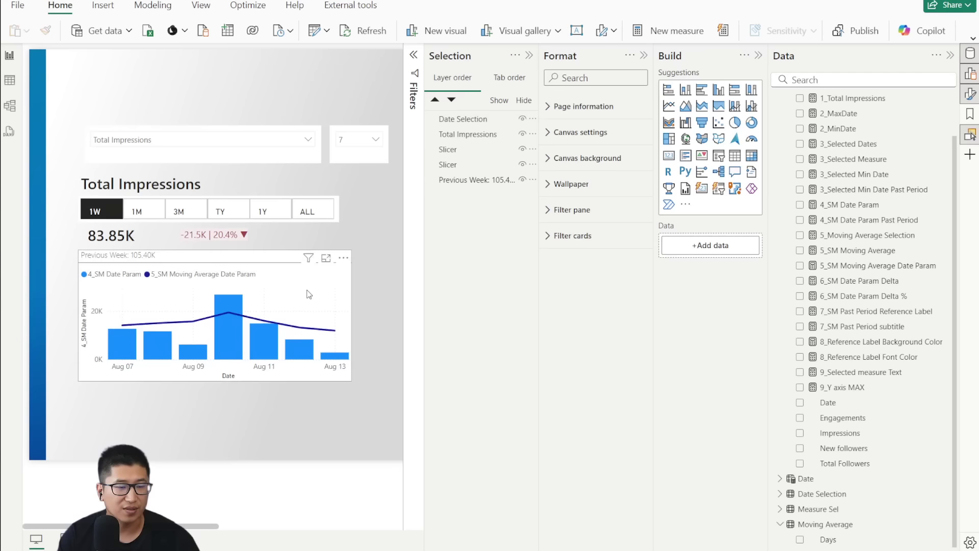
{"action": "left_click_drag", "start_coordinate": [477, 179], "coordinate": [470, 134]}
{"action": "left_click", "coordinate": [351, 165]}
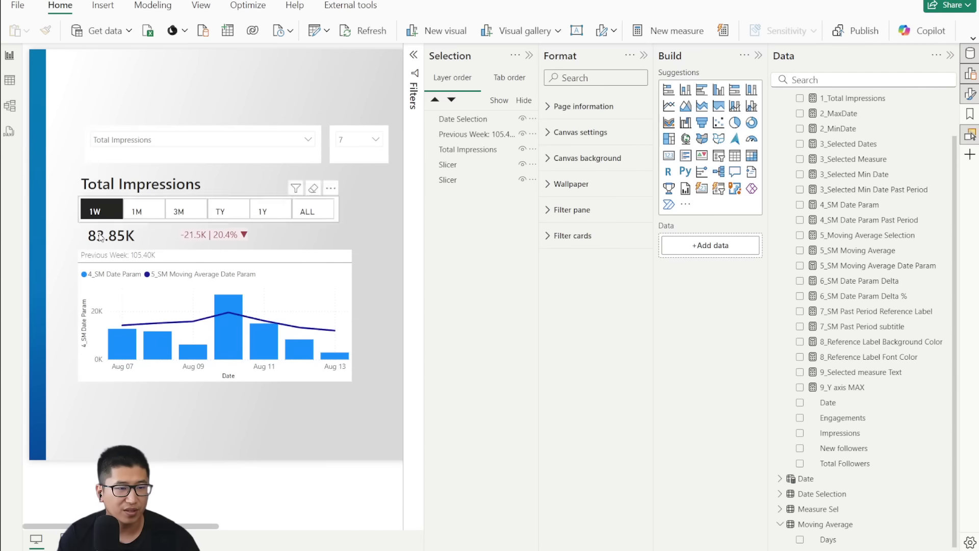
{"action": "left_click_drag", "start_coordinate": [66, 99], "coordinate": [374, 401]}
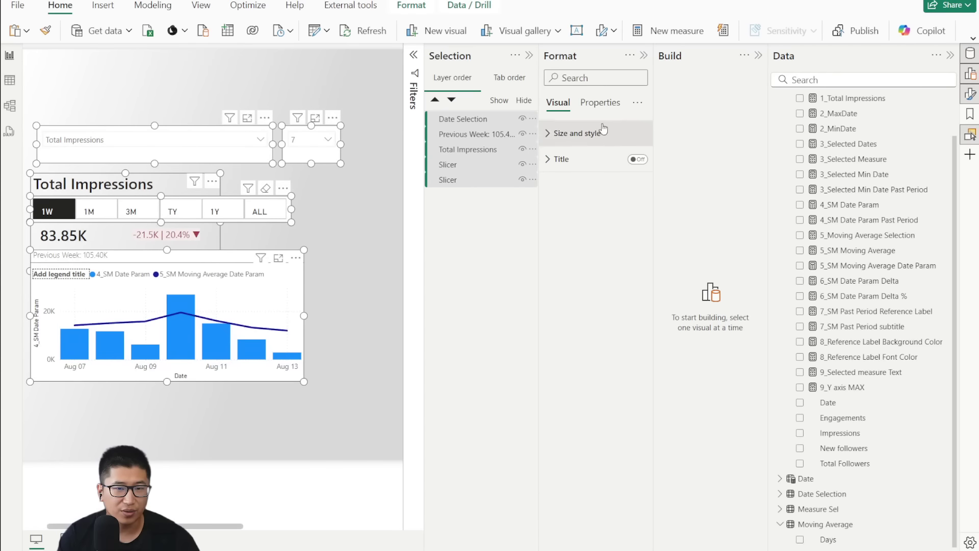
{"action": "left_click", "coordinate": [602, 102]}
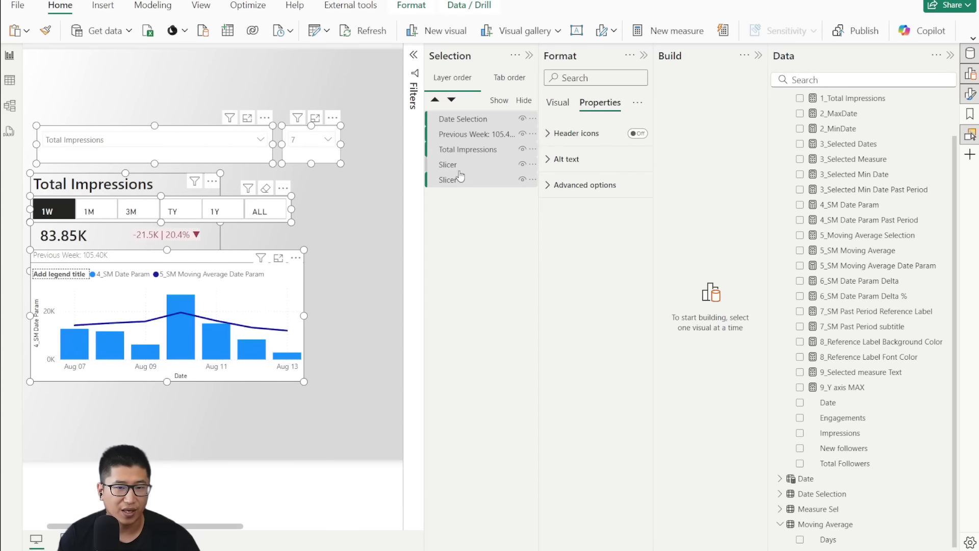
{"action": "left_click", "coordinate": [348, 219]}
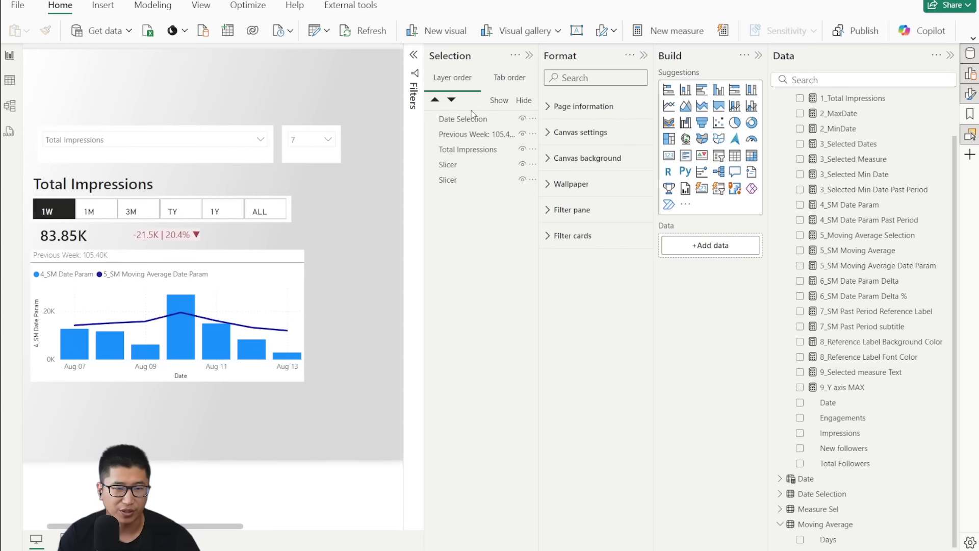
Step: Turn off the combo chart's legend
{"action": "left_click", "coordinate": [294, 289]}
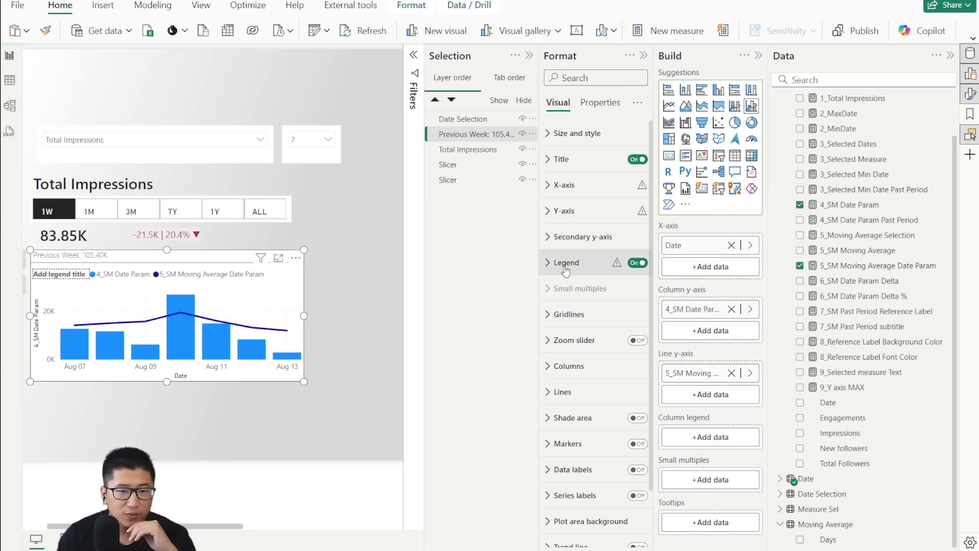
{"action": "left_click", "coordinate": [641, 266]}
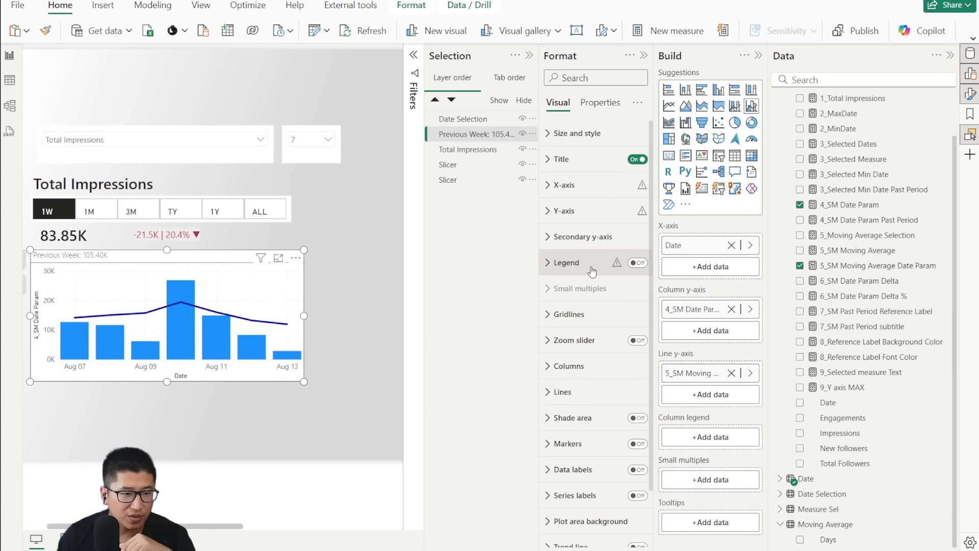
{"action": "left_click", "coordinate": [556, 265]}
{"action": "left_click", "coordinate": [556, 264]}
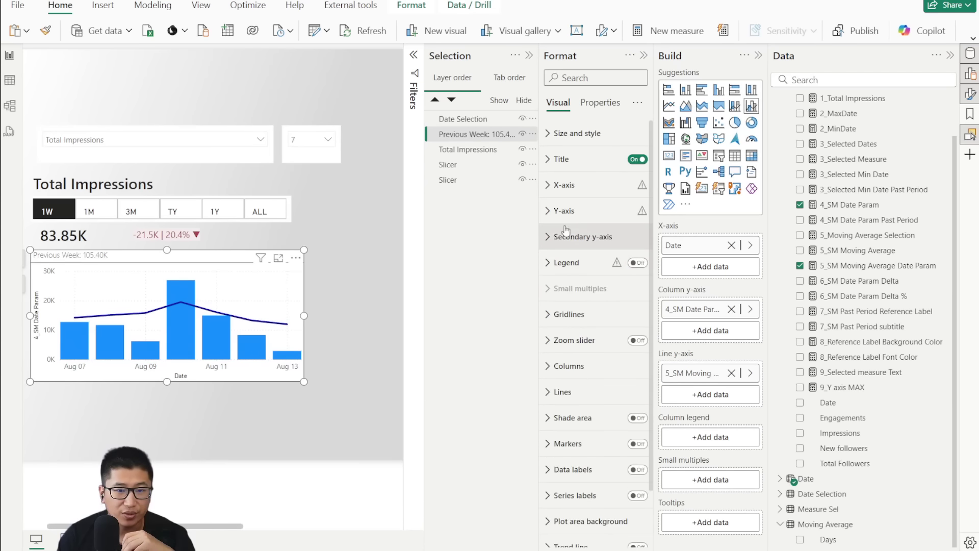
Step: Turn off the X-axis title of the combo chart and collapse the X-axis settings
{"action": "left_click", "coordinate": [561, 186]}
{"action": "left_click", "coordinate": [633, 421]}
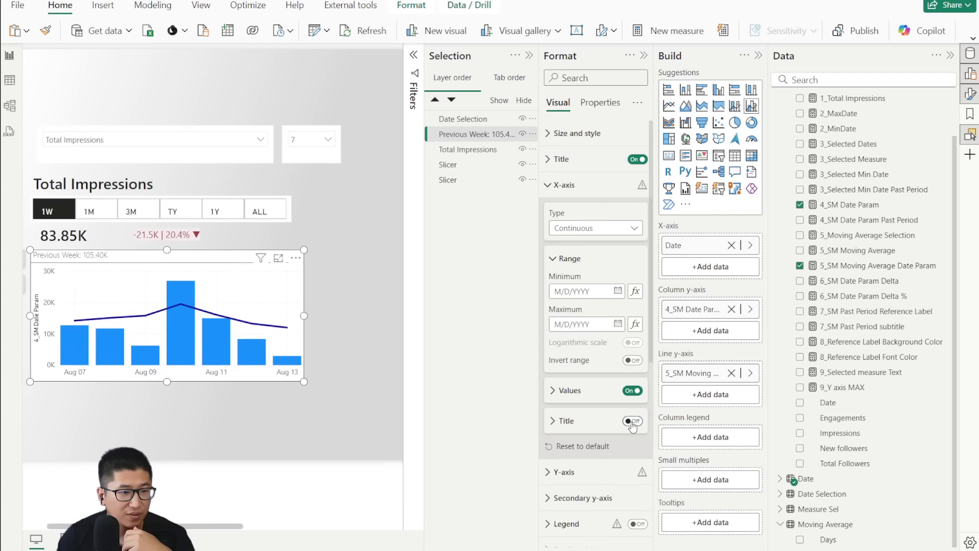
{"action": "left_click", "coordinate": [555, 391]}
{"action": "left_click", "coordinate": [561, 185]}
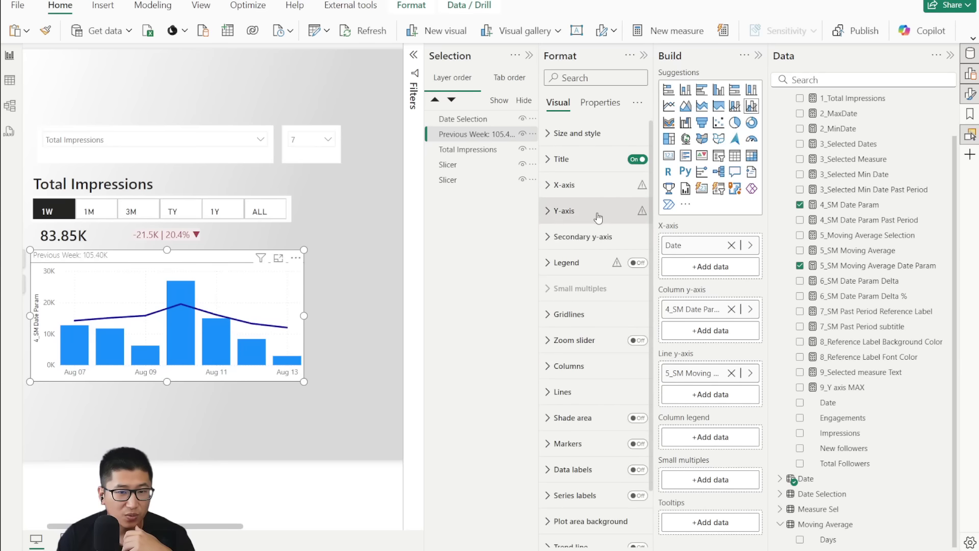
Step: Turn off the combo chart's Y-axis title and set the Y-axis range minimum to 0
{"action": "left_click", "coordinate": [561, 211]}
{"action": "left_click", "coordinate": [633, 403]}
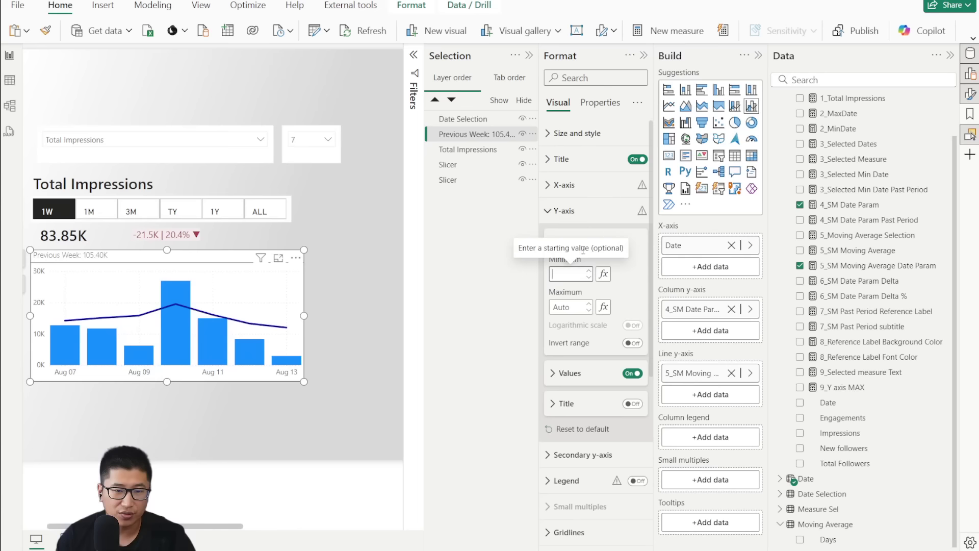
{"action": "left_click", "coordinate": [561, 210]}
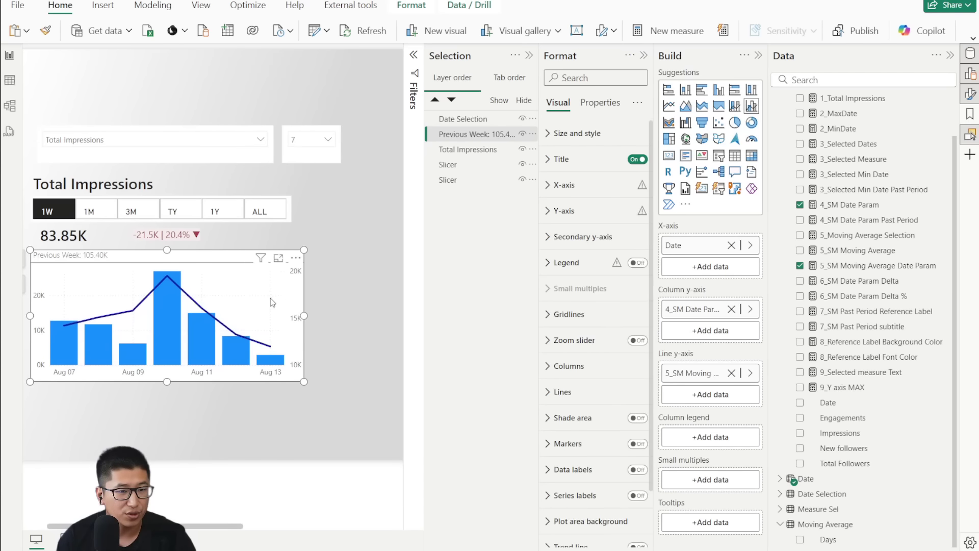
Step: Set the minimum of the combo chart's secondary y-axis range to 0
{"action": "left_click", "coordinate": [583, 237]}
{"action": "left_click", "coordinate": [566, 300]}
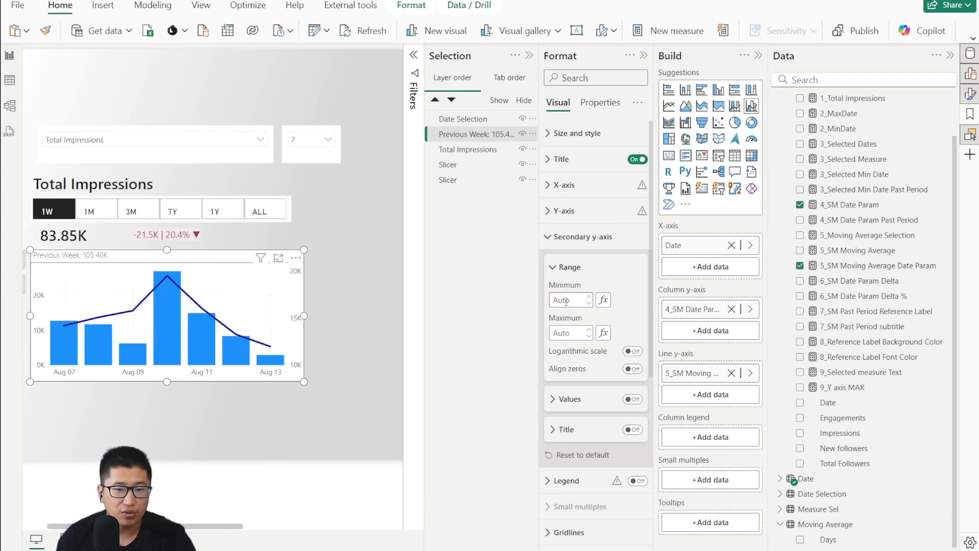
{"action": "type", "text": "0"}
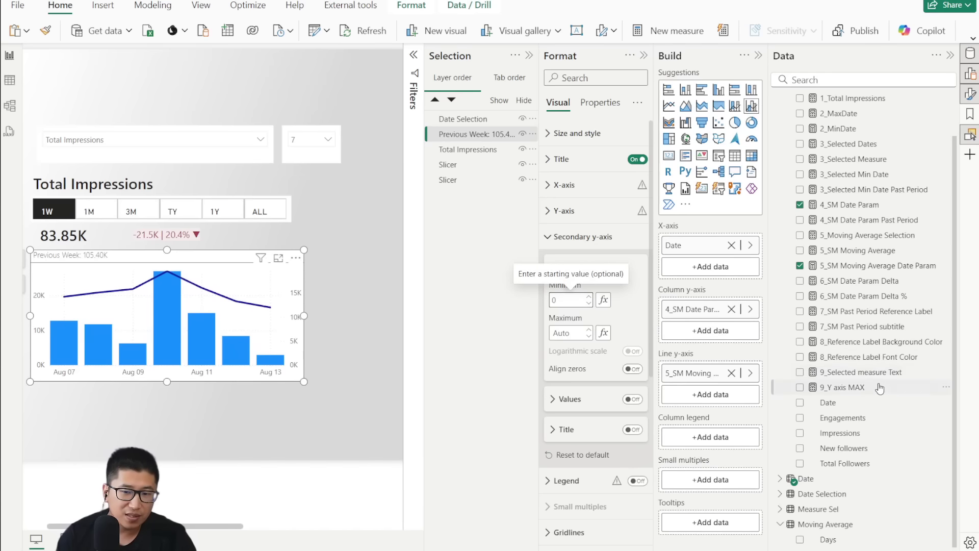
Step: Open the 9_Y axis MAX measure and examine its MAXX and KEEPFILTERS expressions
{"action": "left_click", "coordinate": [878, 391]}
{"action": "left_click", "coordinate": [160, 67]}
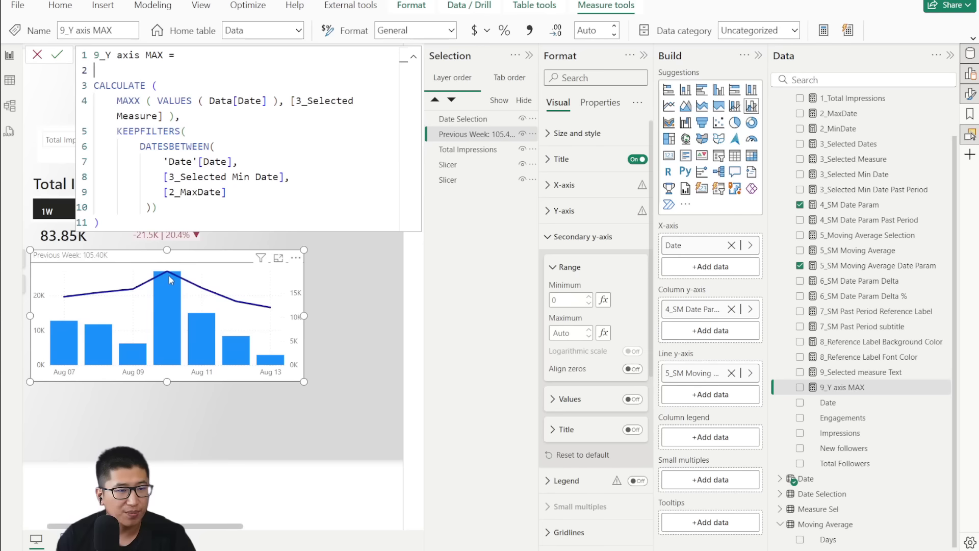
{"action": "left_click_drag", "start_coordinate": [133, 101], "coordinate": [179, 116]}
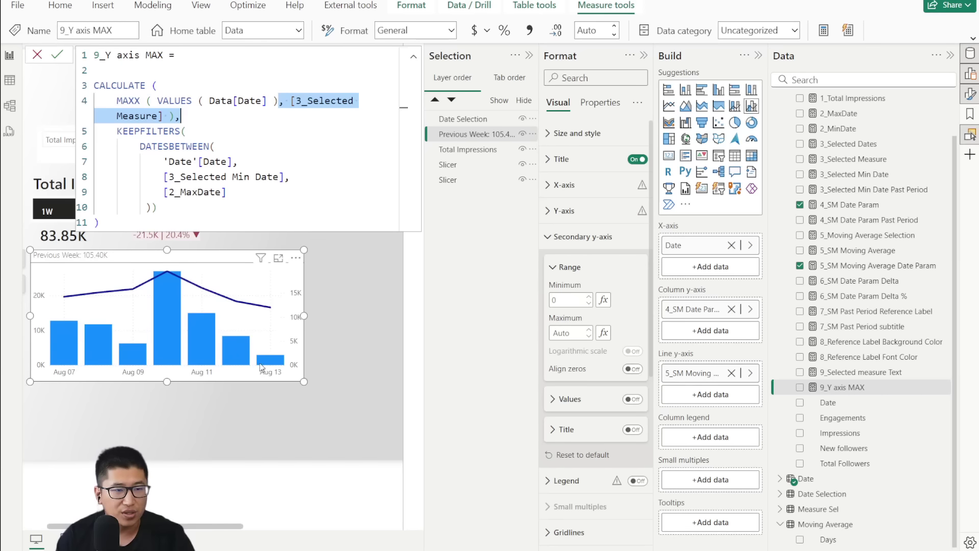
{"action": "left_click", "coordinate": [247, 132]}
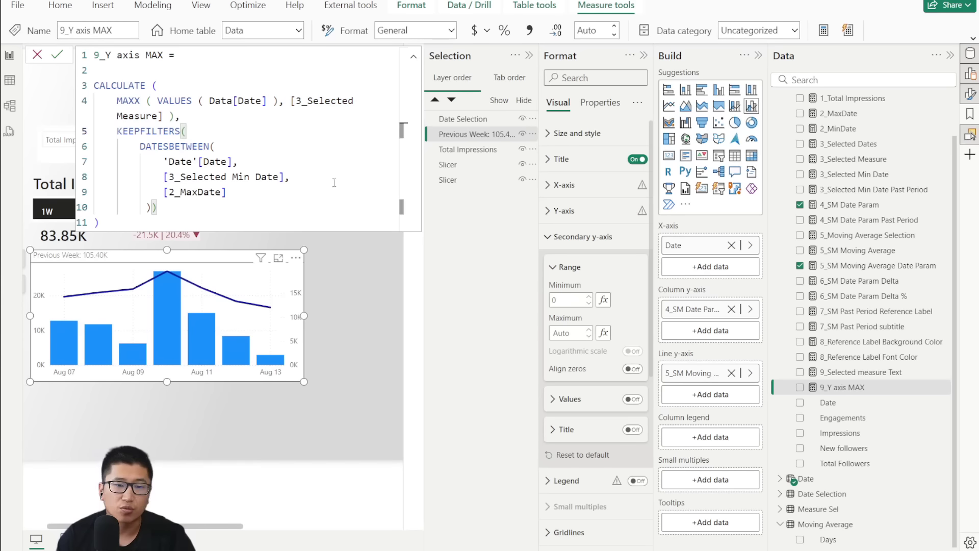
Step: Base the secondary y-axis maximum on the 9_Y axis MAX measure by field value and close the measure's formula
{"action": "left_click", "coordinate": [603, 332]}
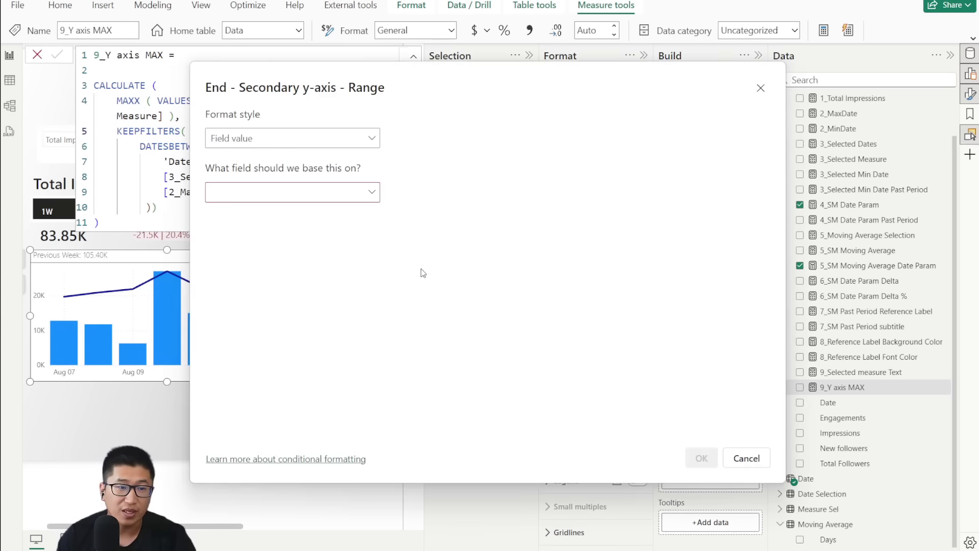
{"action": "left_click", "coordinate": [268, 191]}
{"action": "scroll", "coordinate": [303, 357], "scroll_direction": "down", "scroll_amount": 5}
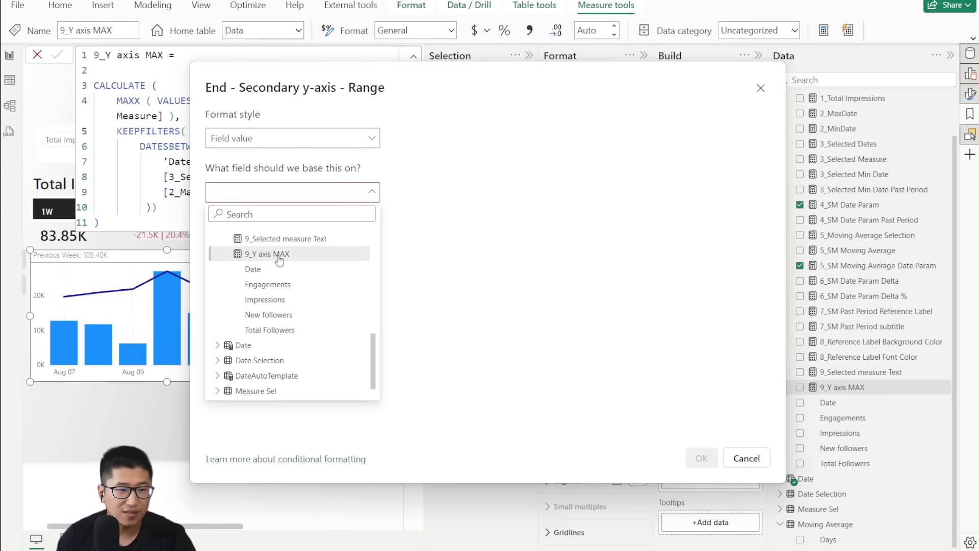
{"action": "left_click", "coordinate": [280, 255]}
{"action": "left_click", "coordinate": [701, 458]}
{"action": "left_click", "coordinate": [37, 55]}
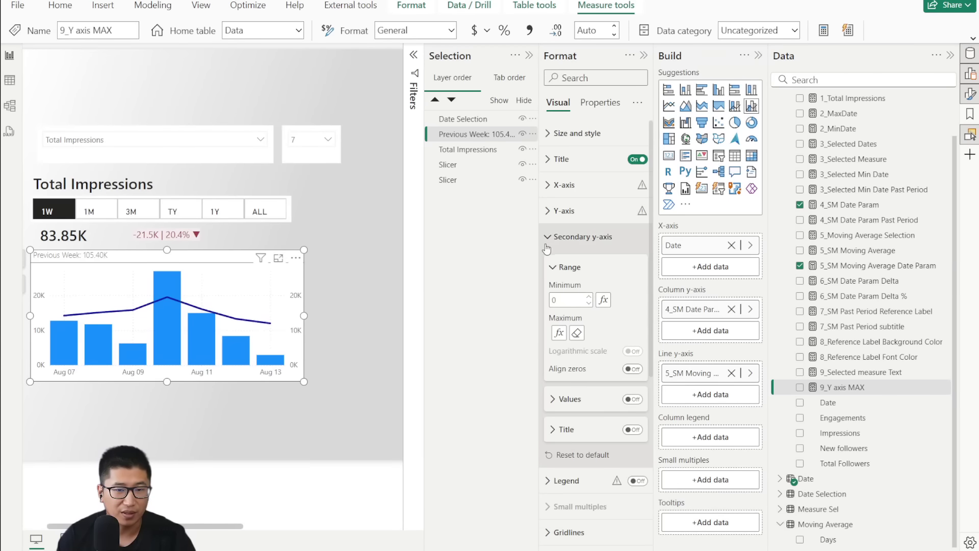
{"action": "left_click", "coordinate": [581, 237]}
Step: Base the primary Y-axis range maximum on the 9_Y axis MAX measure by field value
{"action": "left_click", "coordinate": [564, 210]}
{"action": "left_click", "coordinate": [602, 306]}
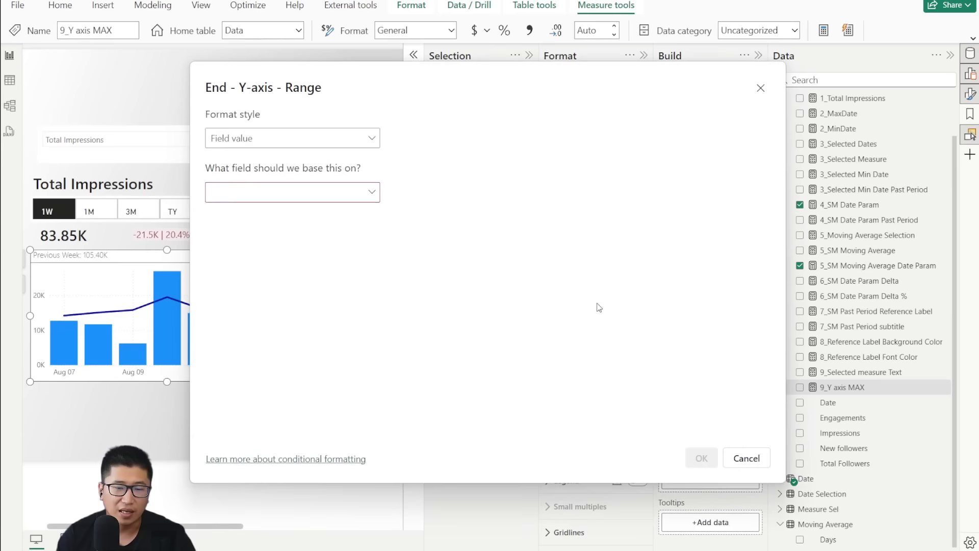
{"action": "left_click", "coordinate": [301, 195]}
{"action": "left_click", "coordinate": [218, 236]}
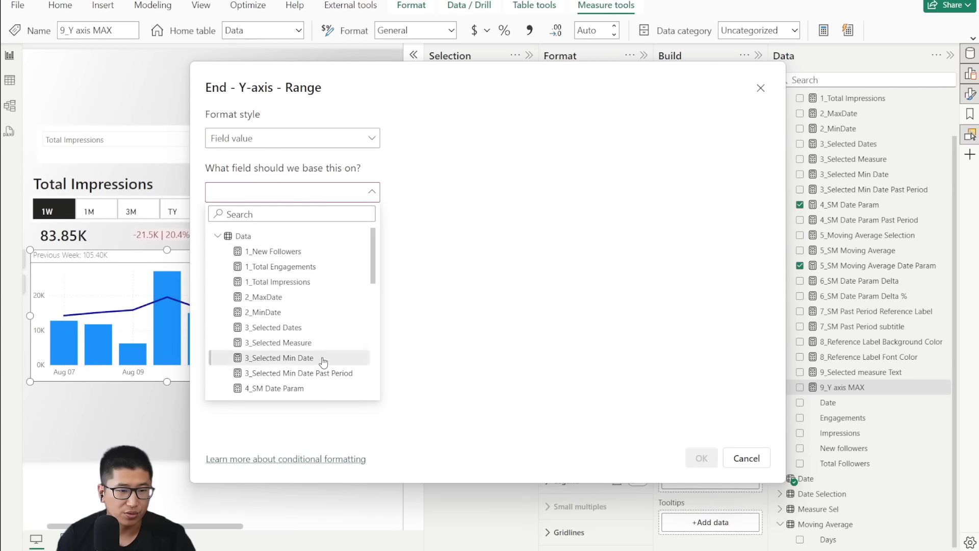
{"action": "scroll", "coordinate": [324, 362], "scroll_direction": "down", "scroll_amount": 5}
{"action": "left_click", "coordinate": [306, 380]}
{"action": "left_click", "coordinate": [701, 457]}
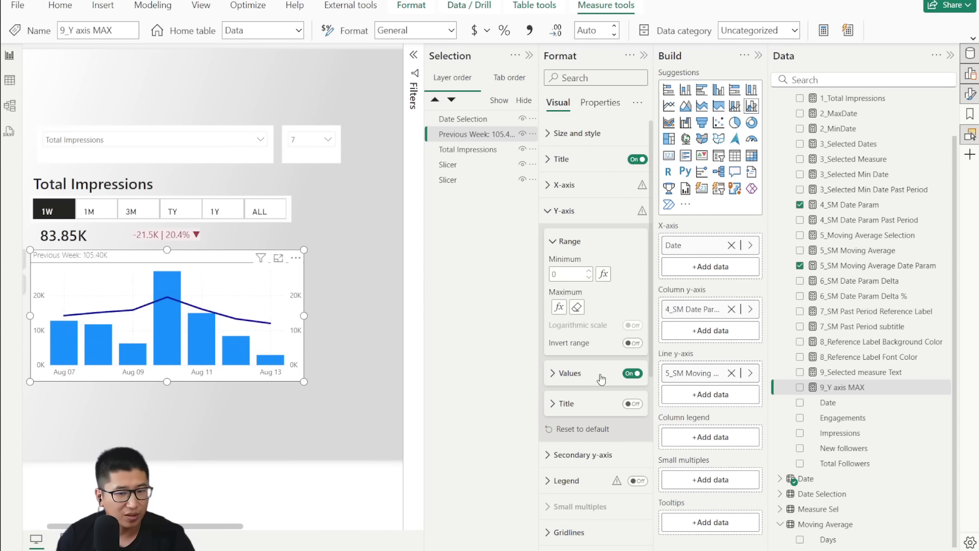
{"action": "left_click", "coordinate": [564, 211]}
Step: Hide the secondary y-axis values and narrow the combo chart from its right edge
{"action": "left_click", "coordinate": [581, 236]}
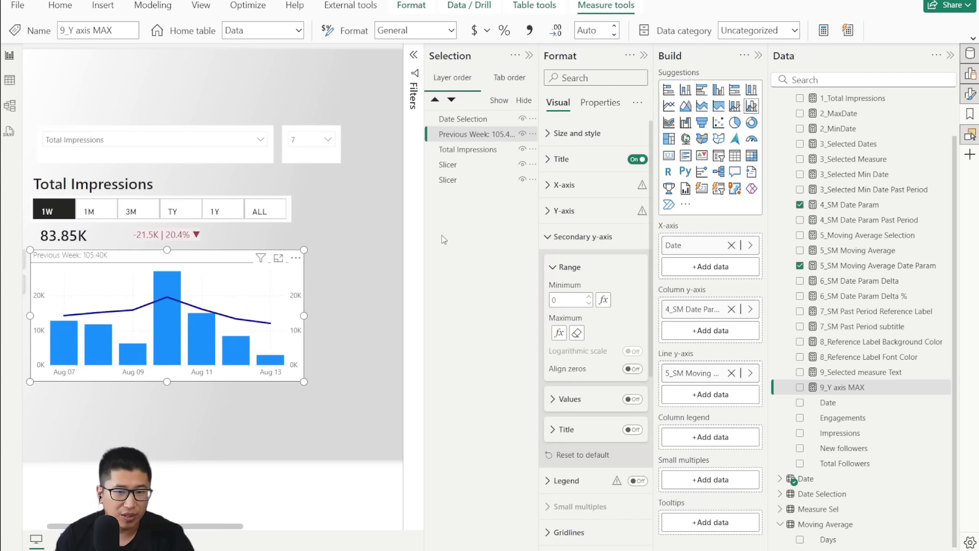
{"action": "left_click", "coordinate": [632, 401]}
{"action": "left_click", "coordinate": [633, 400]}
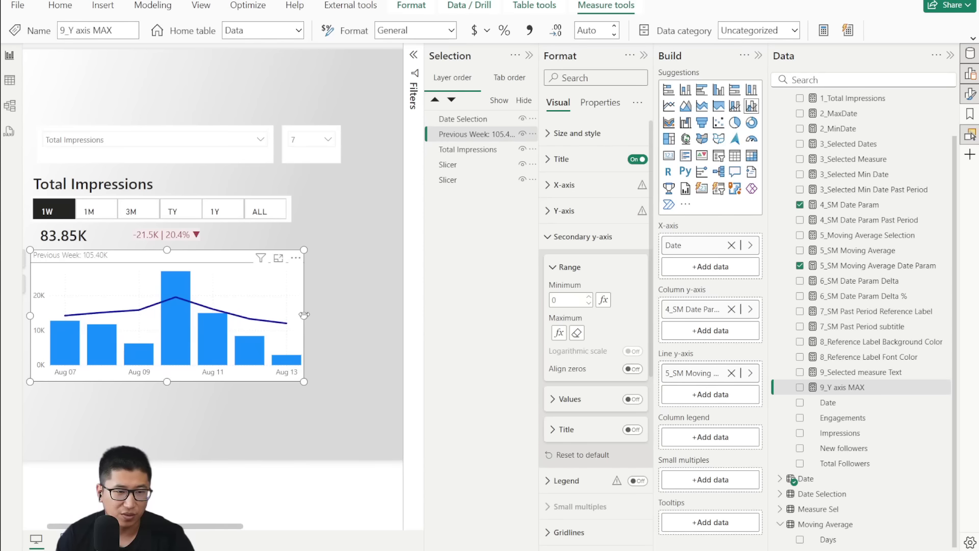
{"action": "left_click_drag", "start_coordinate": [303, 315], "coordinate": [280, 312]}
{"action": "left_click", "coordinate": [549, 236]}
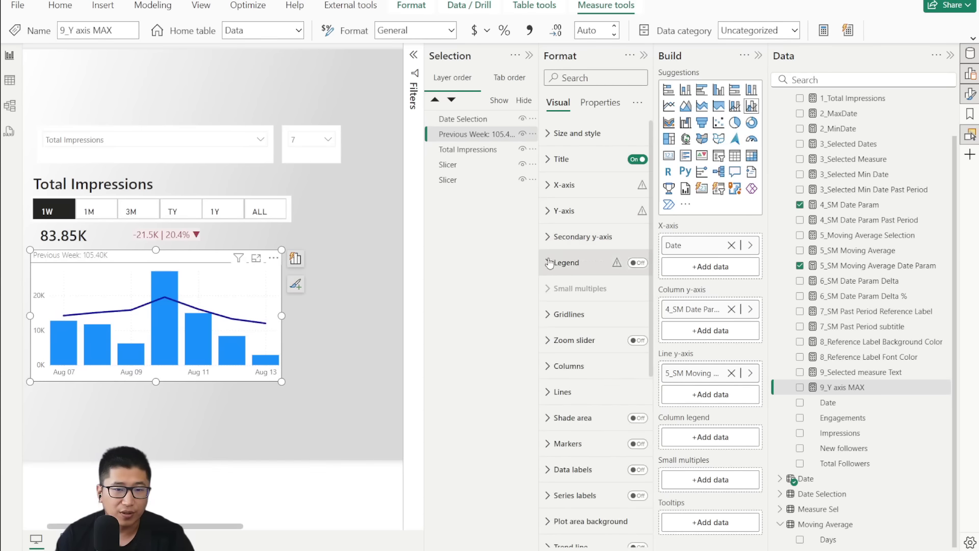
Step: Set the colour of the combo chart's columns to #BCC7D5 and collapse the column settings
{"action": "scroll", "coordinate": [550, 262], "scroll_direction": "down", "scroll_amount": 3}
{"action": "left_click", "coordinate": [569, 303]}
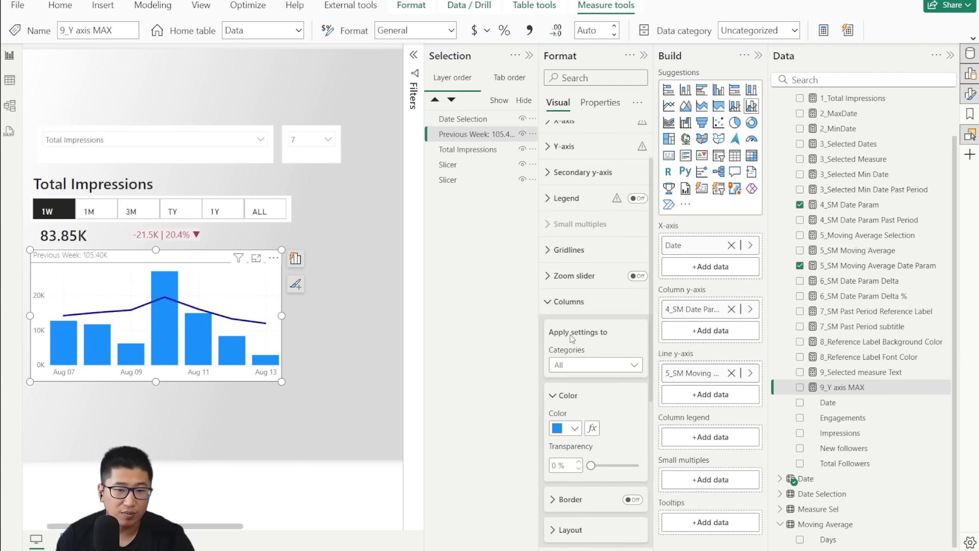
{"action": "scroll", "coordinate": [572, 338], "scroll_direction": "down", "scroll_amount": 5}
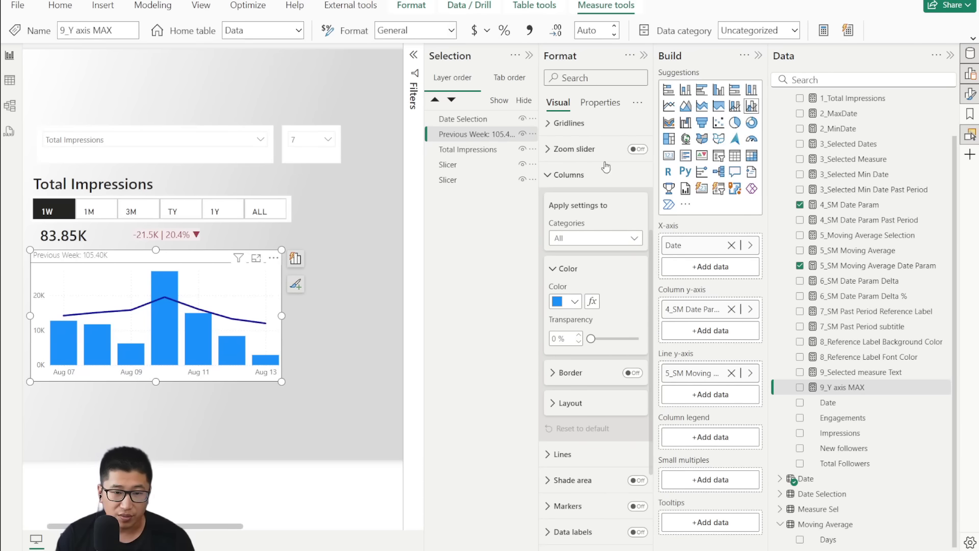
{"action": "left_click", "coordinate": [571, 301]}
{"action": "left_click", "coordinate": [610, 518]}
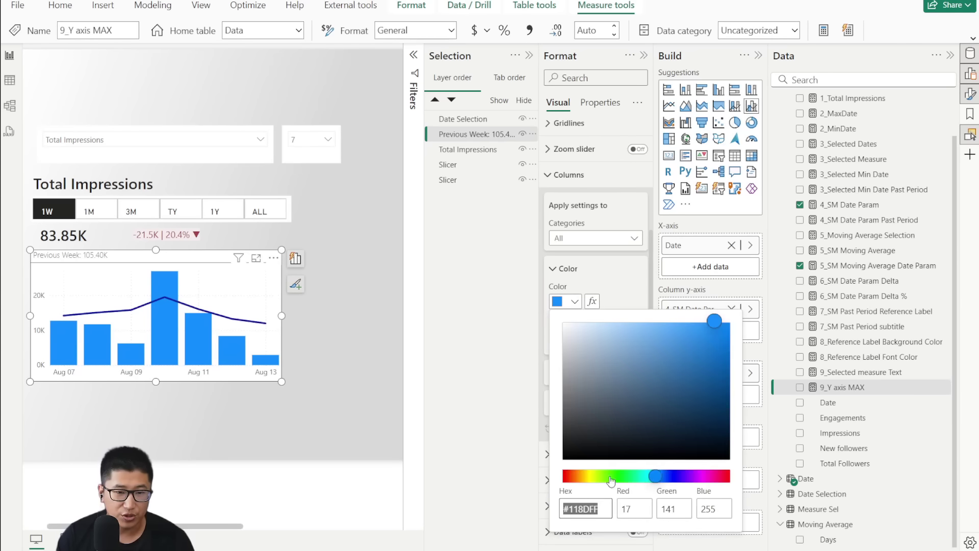
{"action": "type", "text": "#BCC7D5"}
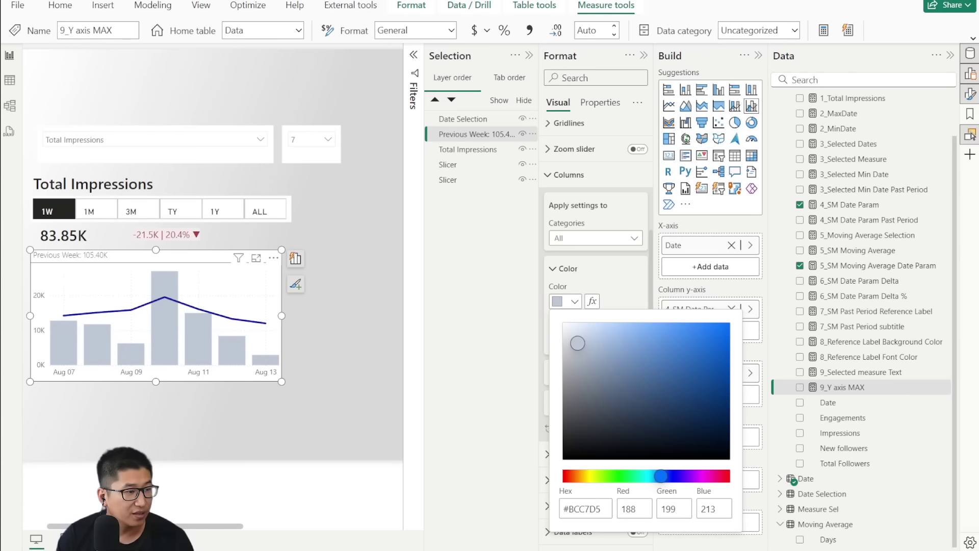
{"action": "left_click", "coordinate": [566, 174]}
{"action": "left_click", "coordinate": [566, 175]}
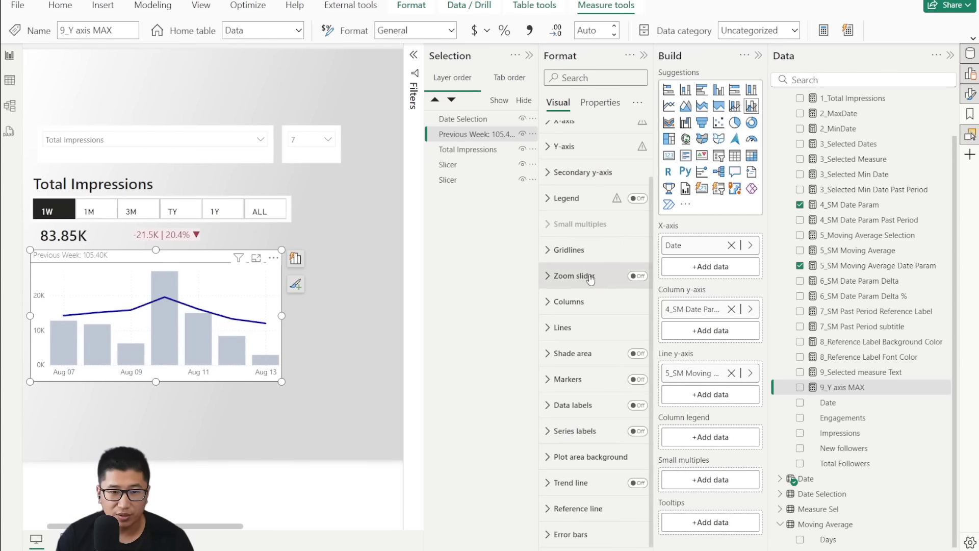
Step: Set the colour of the combo chart's moving average line to #5C80AD
{"action": "left_click", "coordinate": [596, 328]}
{"action": "scroll", "coordinate": [602, 300], "scroll_direction": "down", "scroll_amount": 3}
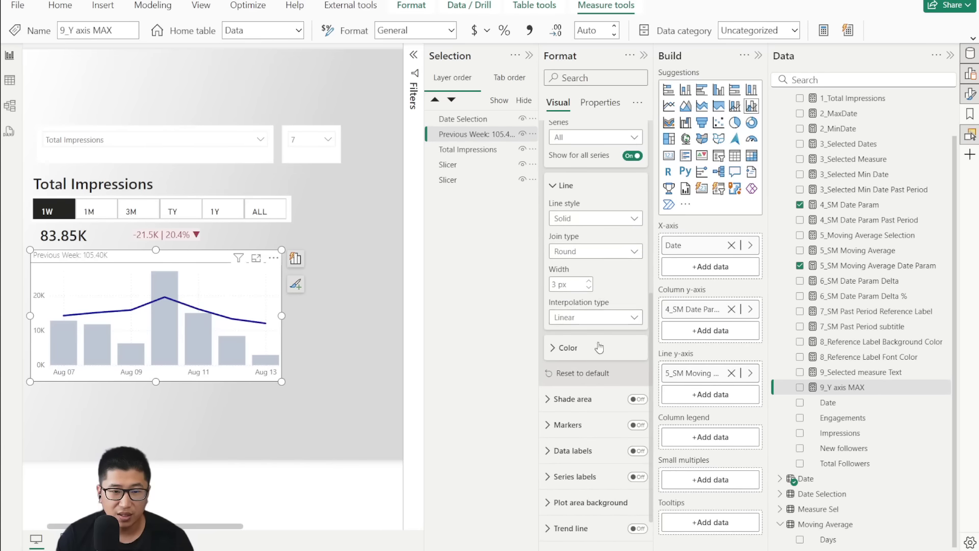
{"action": "left_click", "coordinate": [596, 346]}
{"action": "scroll", "coordinate": [582, 306], "scroll_direction": "down", "scroll_amount": 3}
{"action": "left_click", "coordinate": [571, 261]}
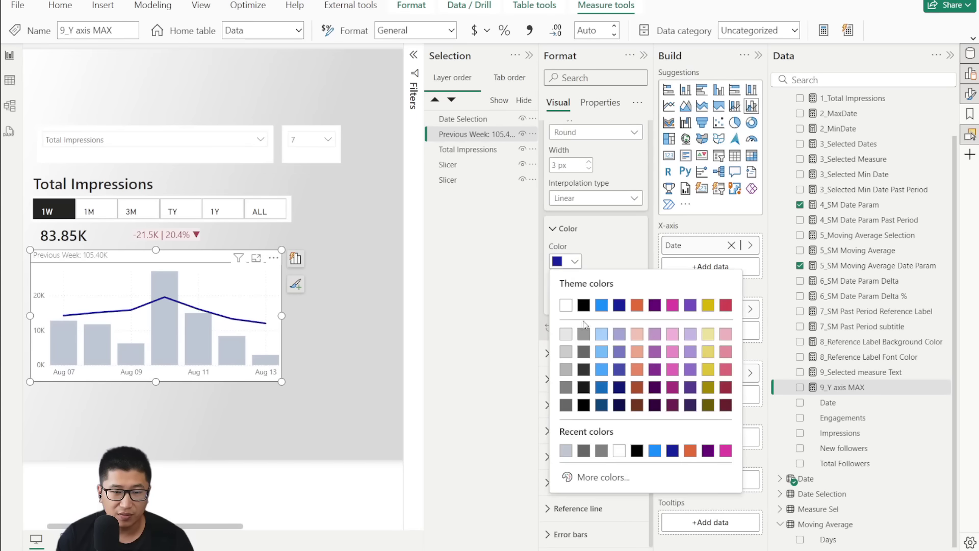
{"action": "left_click", "coordinate": [587, 475]}
{"action": "type", "text": "#5C80AD"}
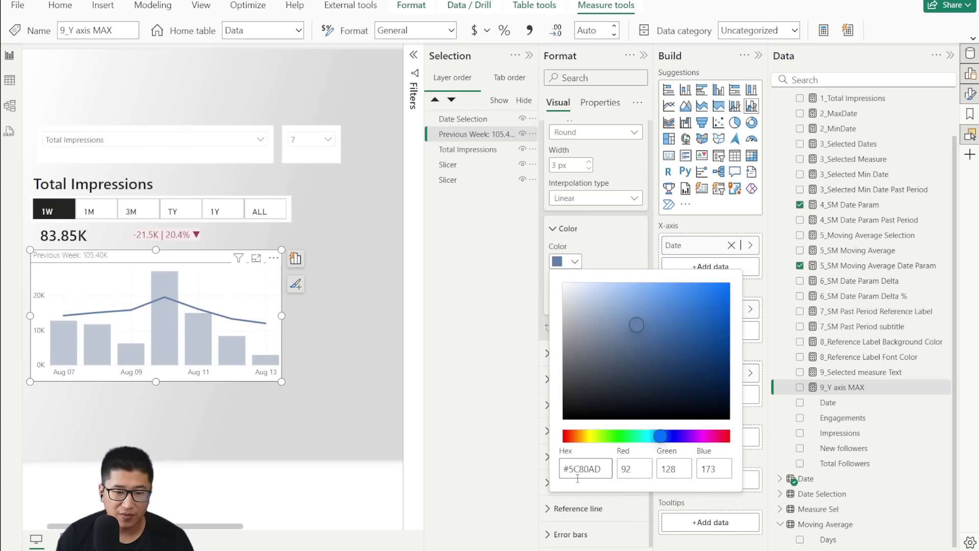
{"action": "left_click", "coordinate": [617, 250]}
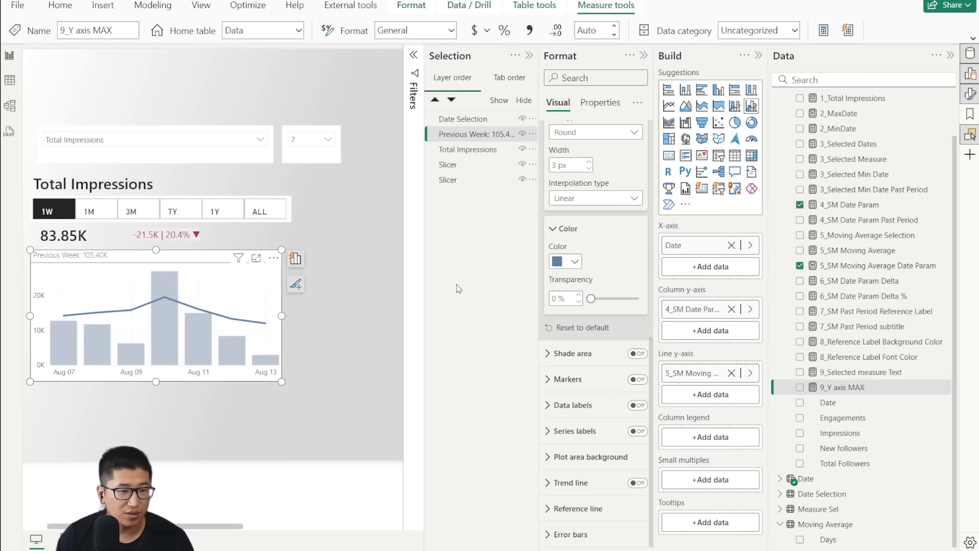
Step: Reduce the moving average line's width to 2 px and deselect the combo chart
{"action": "scroll", "coordinate": [614, 254], "scroll_direction": "up", "scroll_amount": 5}
{"action": "scroll", "coordinate": [596, 265], "scroll_direction": "down", "scroll_amount": 2}
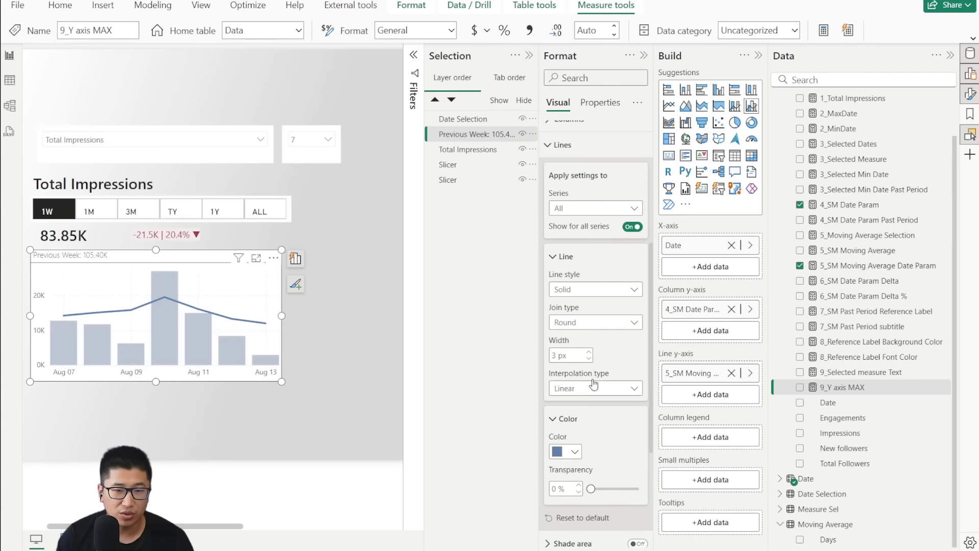
{"action": "left_click", "coordinate": [589, 358]}
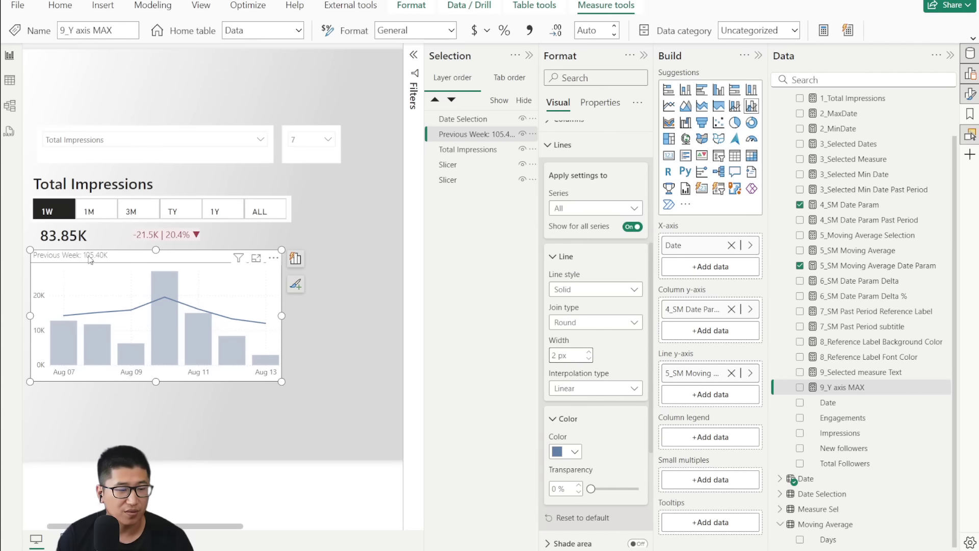
{"action": "left_click", "coordinate": [361, 283]}
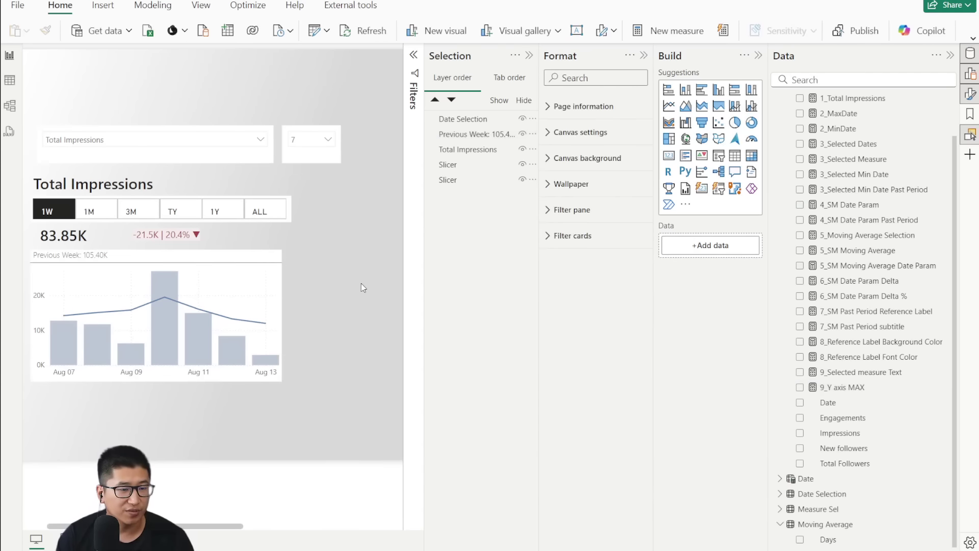
Step: Select the combo chart again and turn off its horizontal and vertical gridlines
{"action": "left_click", "coordinate": [255, 316]}
{"action": "left_click", "coordinate": [562, 393]}
{"action": "scroll", "coordinate": [561, 270], "scroll_direction": "down", "scroll_amount": 2}
{"action": "left_click", "coordinate": [566, 251]}
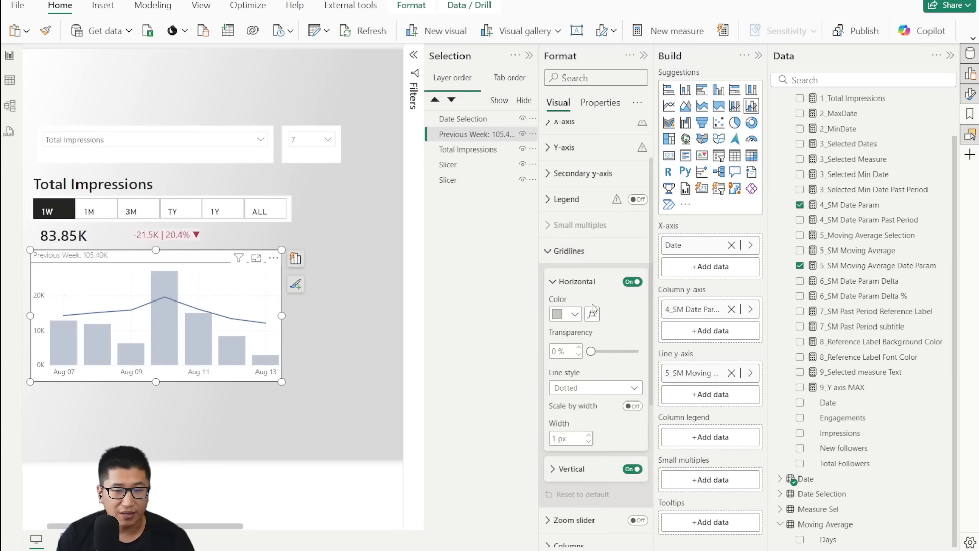
{"action": "left_click", "coordinate": [632, 281]}
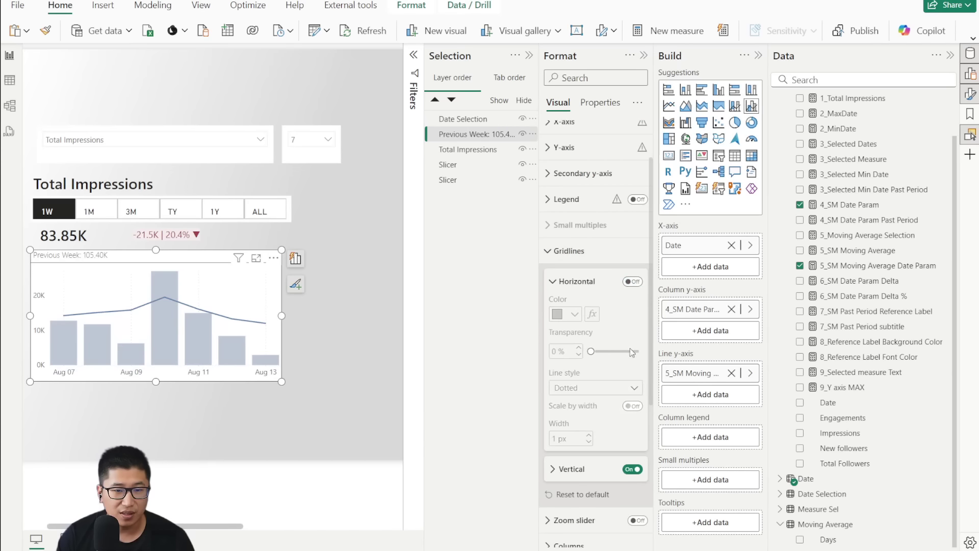
{"action": "left_click", "coordinate": [633, 468]}
{"action": "left_click", "coordinate": [566, 251]}
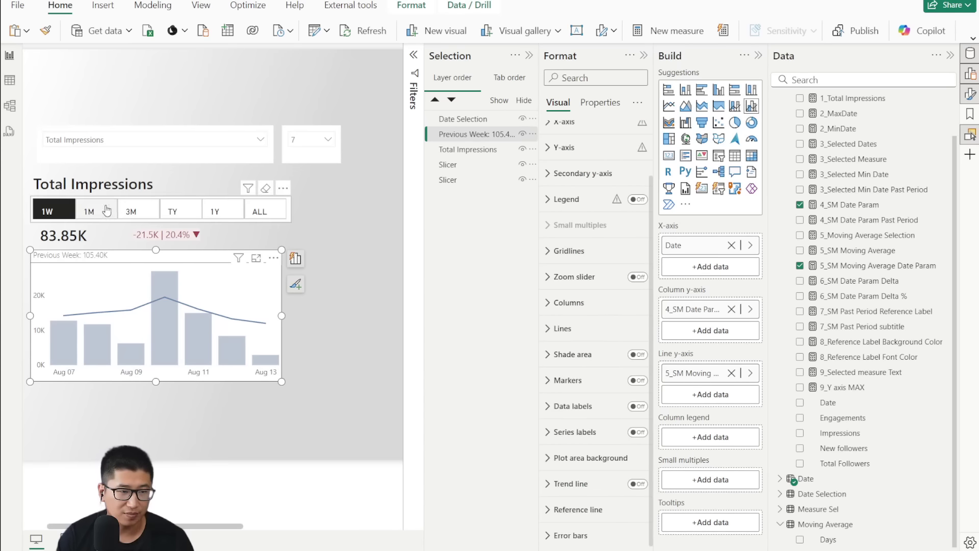
Step: Switch the Date Selection slicer through 1M, 3M and TY, returning to 1M, to check the formatted combo chart
{"action": "left_click", "coordinate": [97, 210]}
{"action": "left_click", "coordinate": [134, 211]}
{"action": "left_click", "coordinate": [165, 211]}
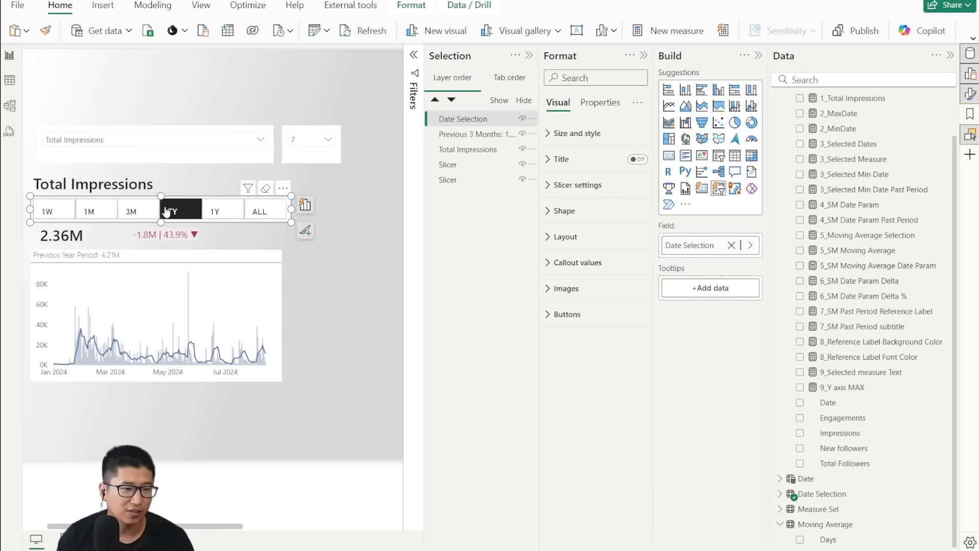
{"action": "left_click", "coordinate": [90, 210]}
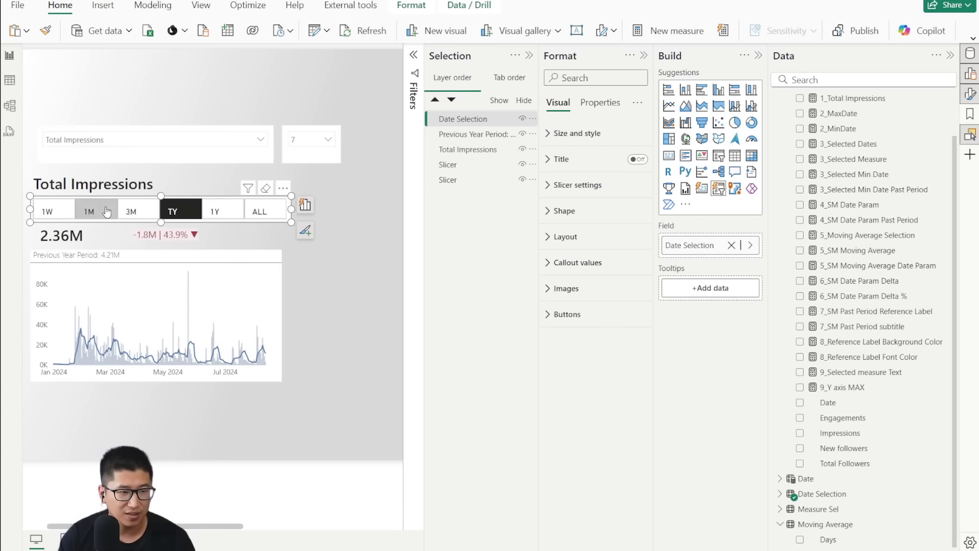
Step: Set the Date Selection slicer to 1W and turn off the backgrounds of the combo chart and all three slicers
{"action": "left_click", "coordinate": [49, 210]}
{"action": "left_click", "coordinate": [232, 274]}
{"action": "left_click_drag", "start_coordinate": [232, 276], "coordinate": [225, 278]}
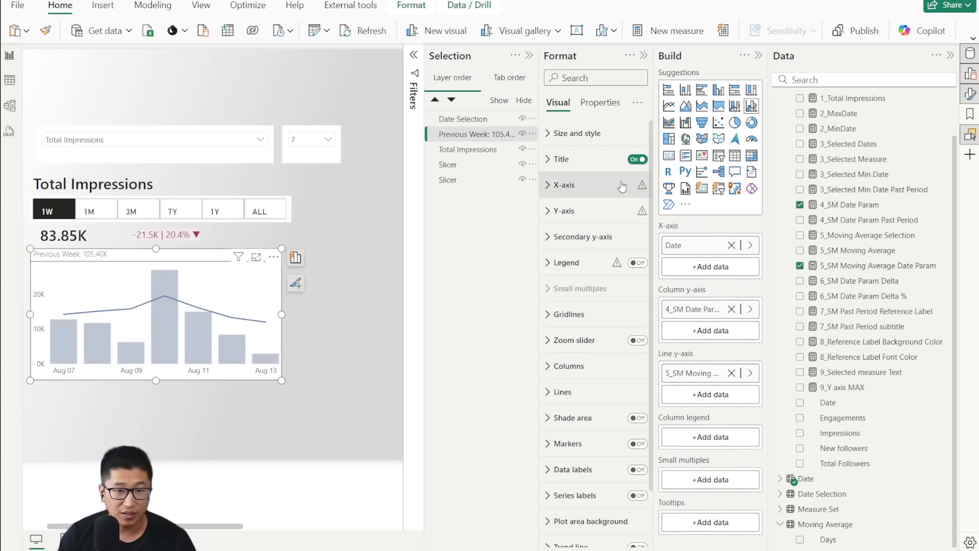
{"action": "left_click", "coordinate": [564, 138]}
{"action": "left_click", "coordinate": [634, 374]}
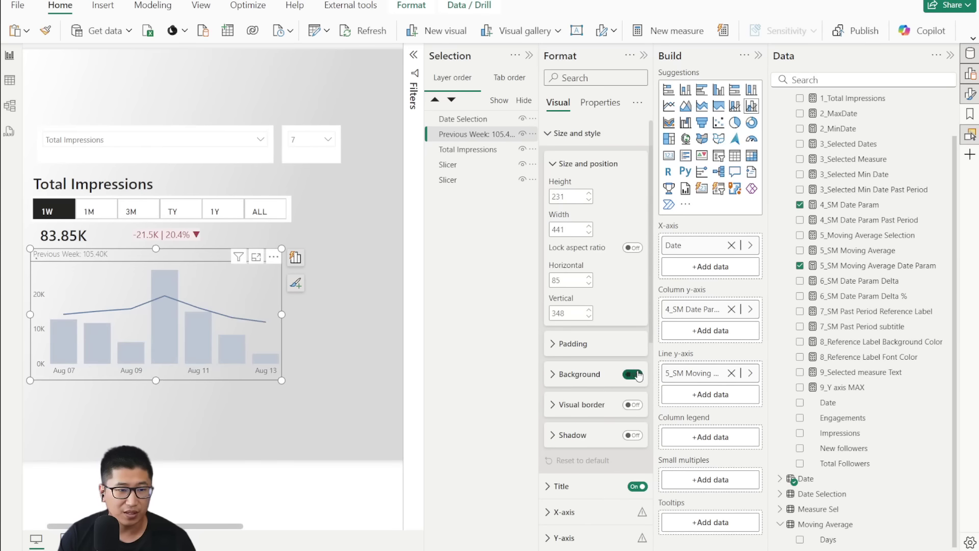
{"action": "left_click_drag", "start_coordinate": [378, 225], "coordinate": [72, 96]}
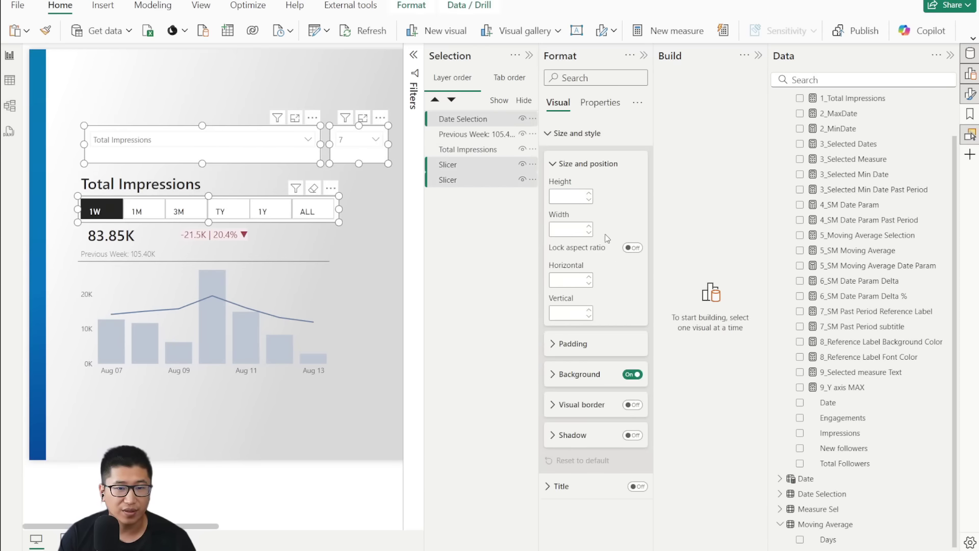
{"action": "left_click", "coordinate": [378, 320]}
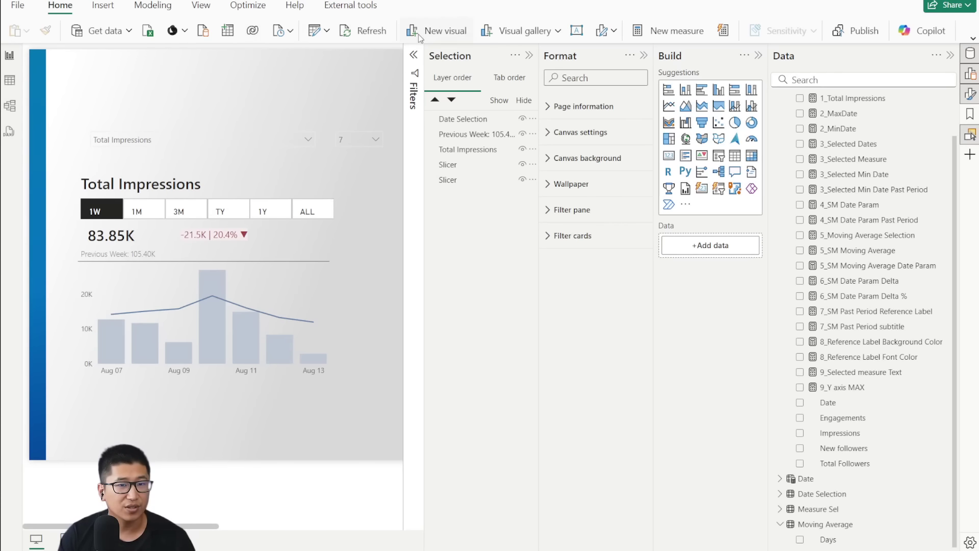
Step: Insert a rounded rectangle and enlarge it to about 526 wide by 538 high so it covers the KPI visuals
{"action": "left_click", "coordinate": [108, 7]}
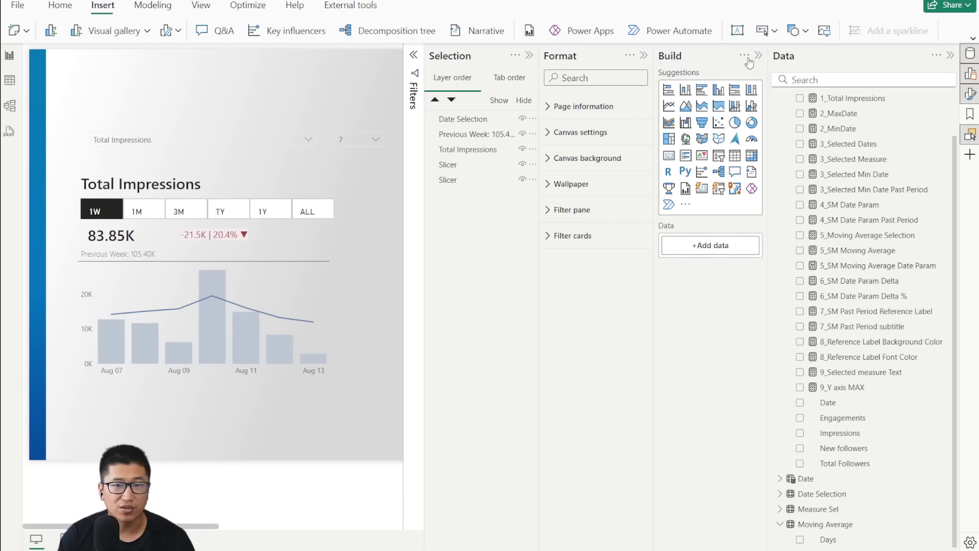
{"action": "left_click", "coordinate": [795, 31]}
{"action": "left_click", "coordinate": [827, 79]}
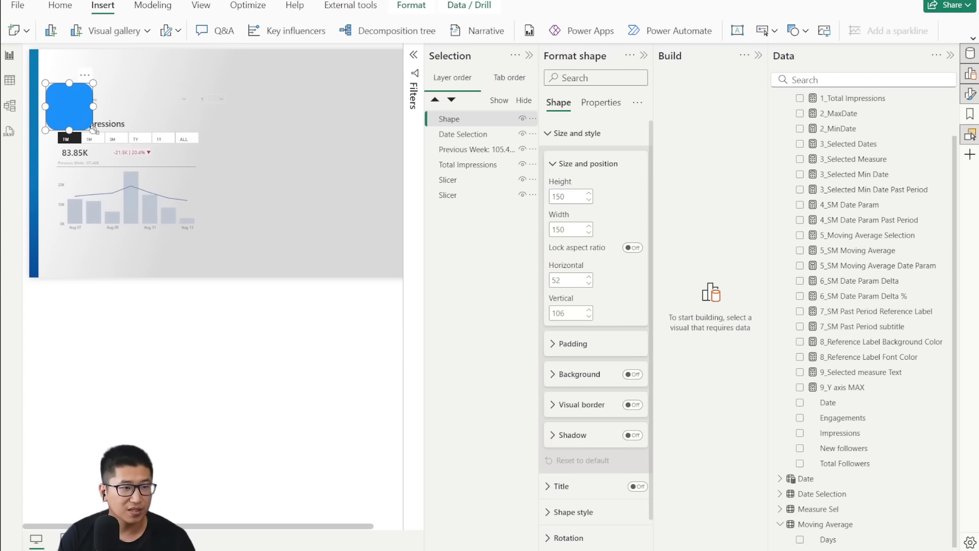
{"action": "left_click_drag", "start_coordinate": [101, 137], "coordinate": [213, 252]}
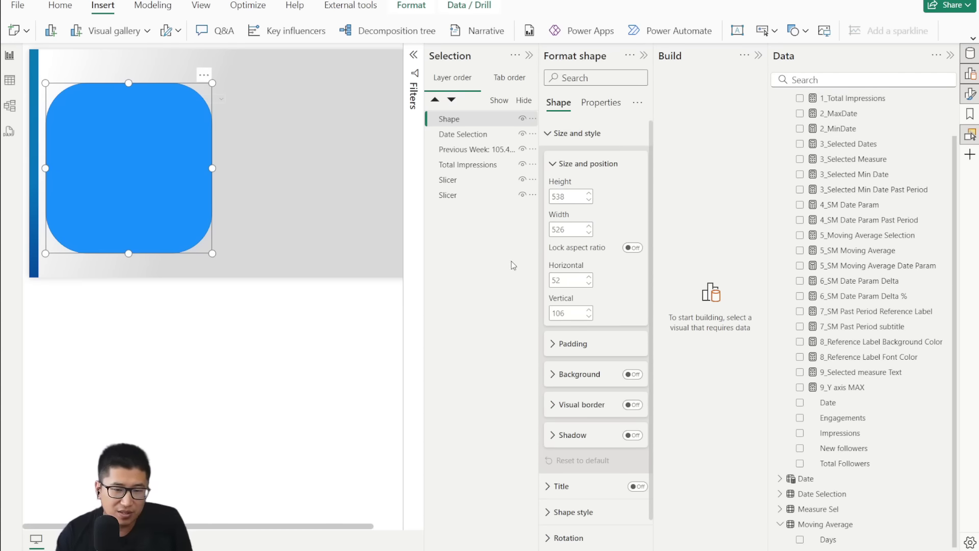
Step: Move the rounded rectangle to the bottom of the layer order, behind all the KPI visuals
{"action": "scroll", "coordinate": [602, 301], "scroll_direction": "down", "scroll_amount": 1}
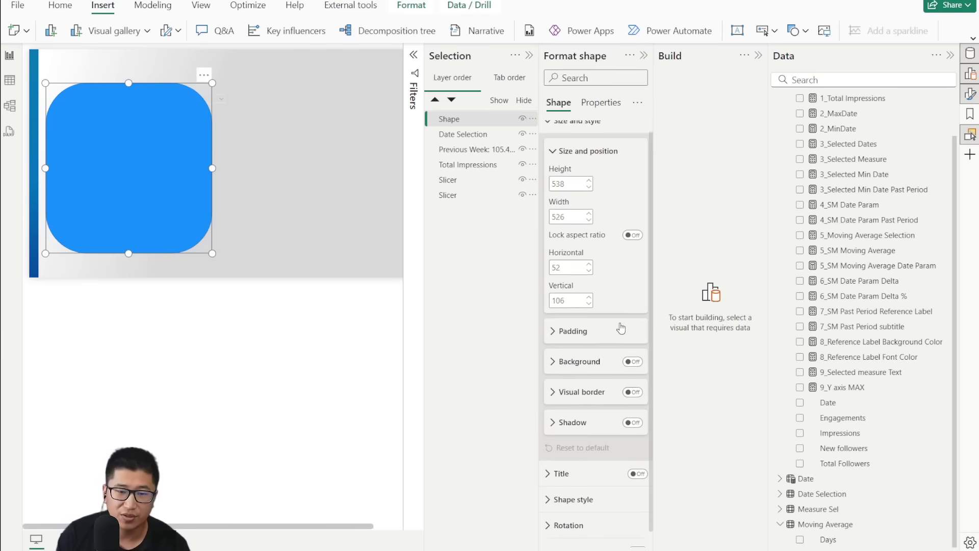
{"action": "scroll", "coordinate": [616, 321], "scroll_direction": "up", "scroll_amount": 1}
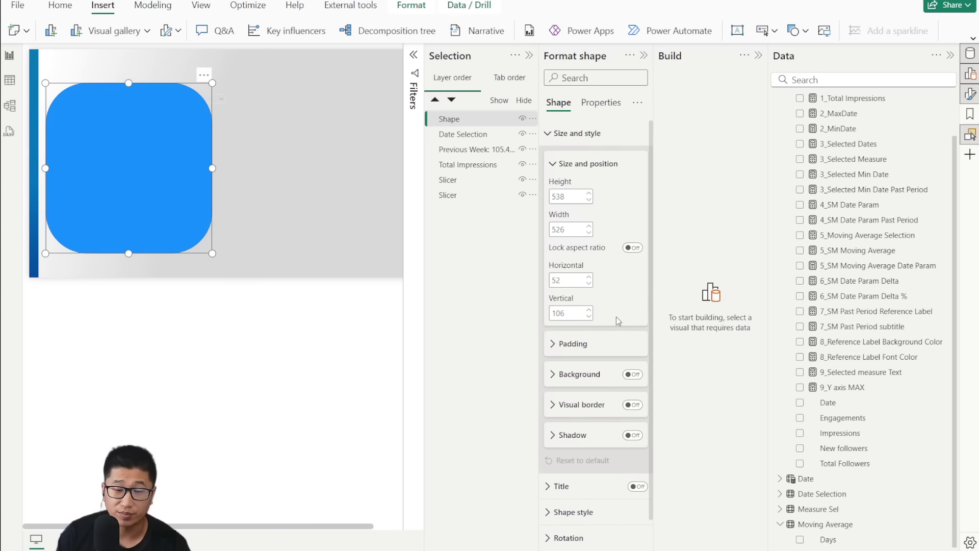
{"action": "scroll", "coordinate": [604, 311], "scroll_direction": "down", "scroll_amount": 1}
{"action": "scroll", "coordinate": [605, 313], "scroll_direction": "down", "scroll_amount": 1}
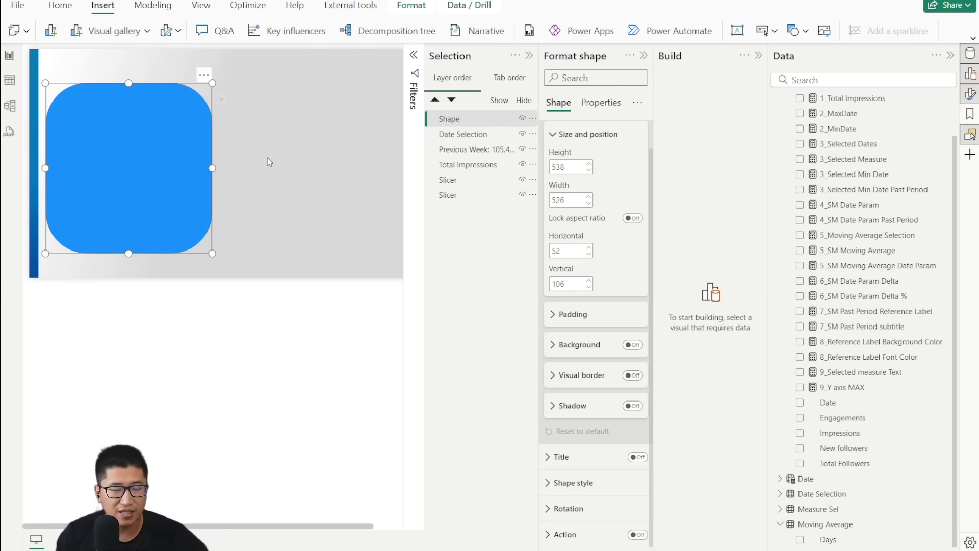
{"action": "left_click_drag", "start_coordinate": [466, 118], "coordinate": [464, 199]}
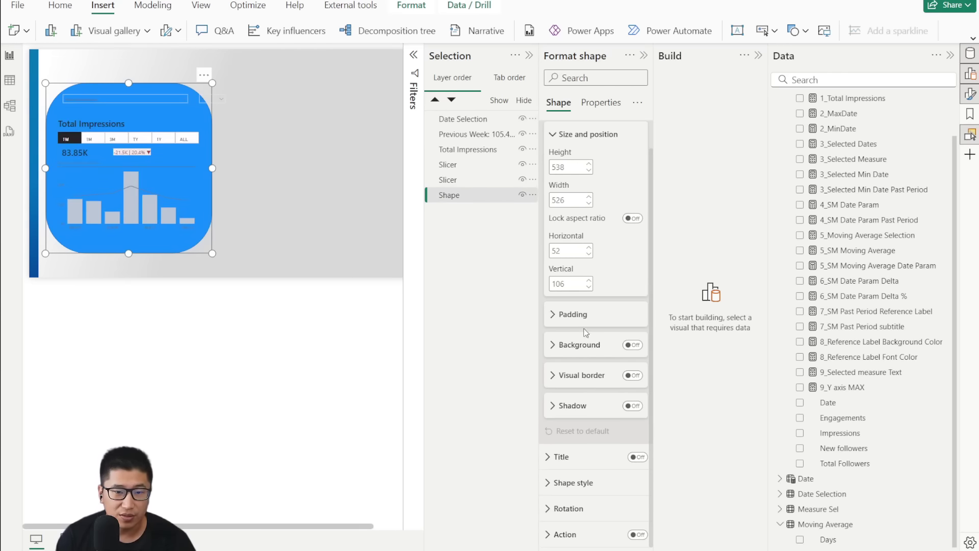
Step: Set the rectangle's rounded corners to 10% and its fill colour to white
{"action": "left_click", "coordinate": [553, 134]}
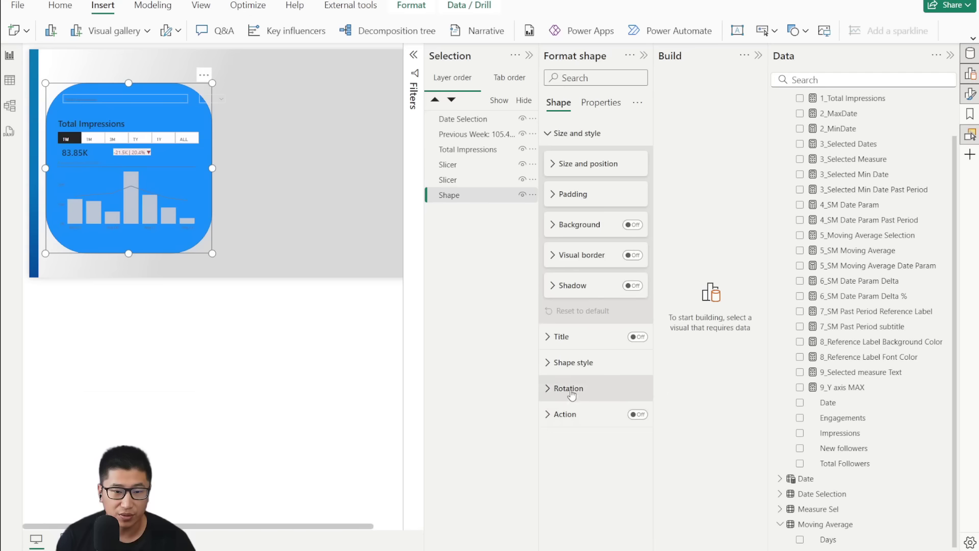
{"action": "left_click", "coordinate": [573, 357]}
{"action": "scroll", "coordinate": [592, 347], "scroll_direction": "down", "scroll_amount": 3}
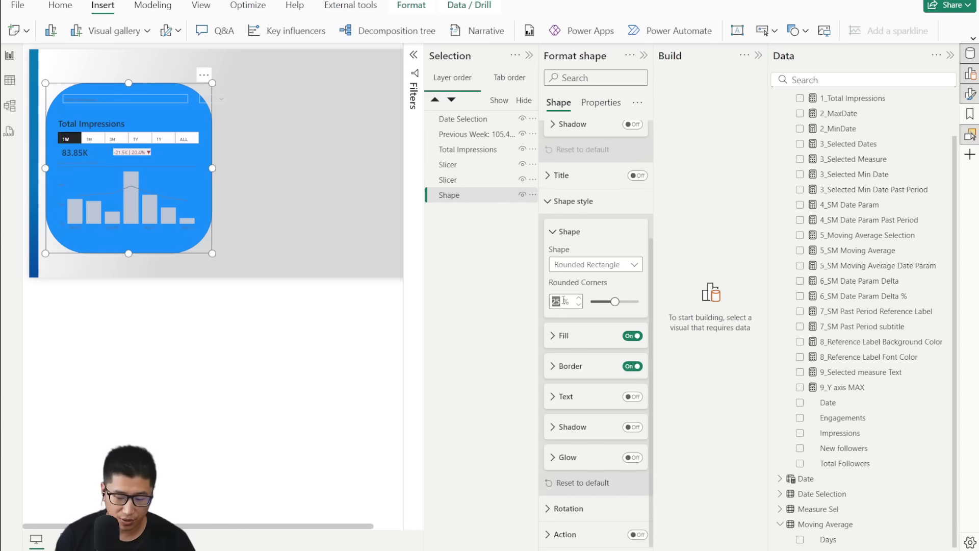
{"action": "type", "text": "10"}
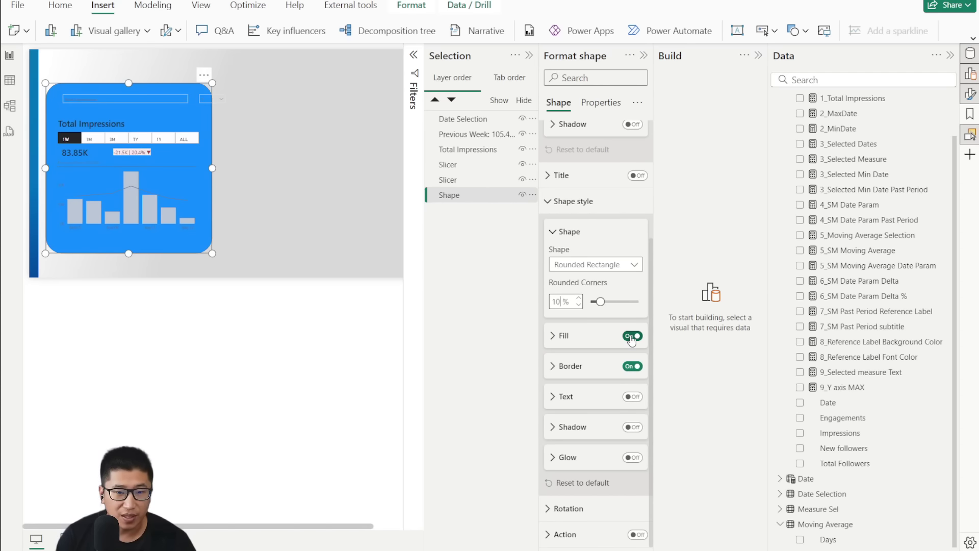
{"action": "left_click", "coordinate": [560, 336]}
{"action": "left_click", "coordinate": [566, 368]}
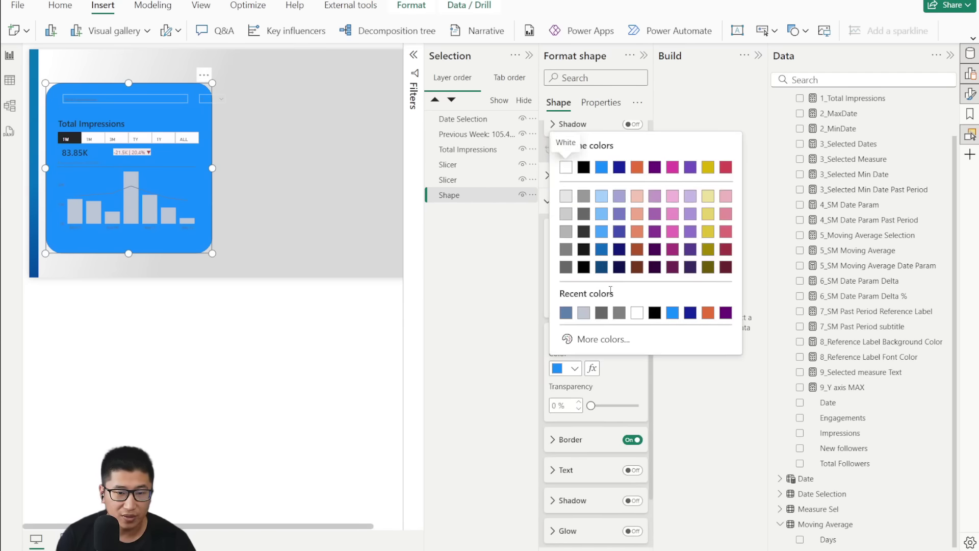
{"action": "left_click", "coordinate": [636, 312]}
Step: Set the rectangle's border to the recently used slate blue, turn on its shape shadow and deselect it
{"action": "left_click", "coordinate": [570, 439]}
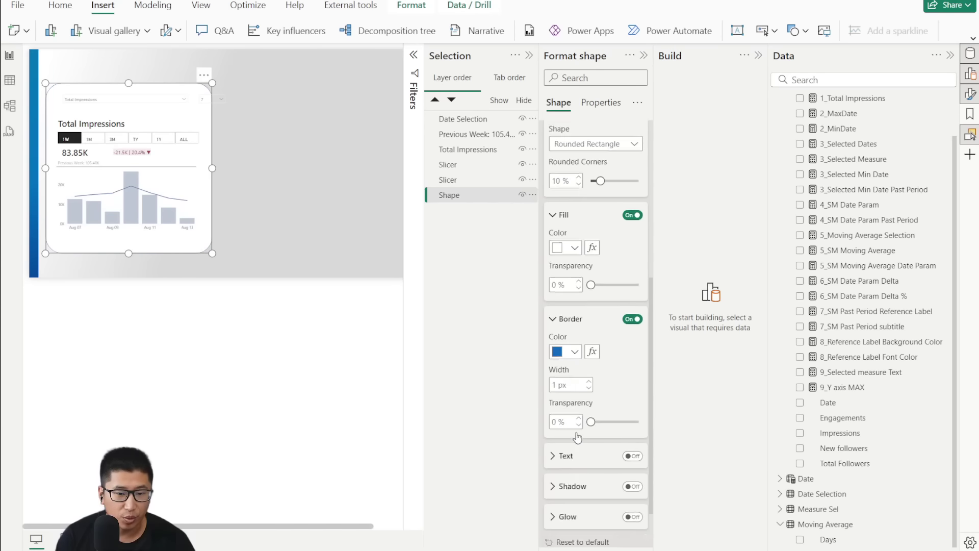
{"action": "scroll", "coordinate": [570, 439], "scroll_direction": "down", "scroll_amount": 3}
{"action": "left_click", "coordinate": [566, 292]}
{"action": "left_click", "coordinate": [584, 482]}
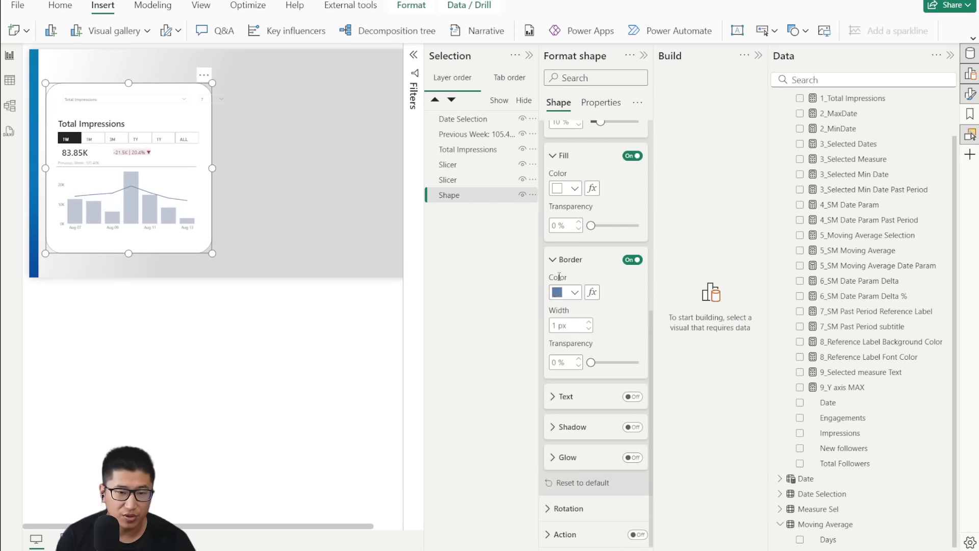
{"action": "left_click", "coordinate": [566, 259]}
{"action": "left_click", "coordinate": [632, 427]}
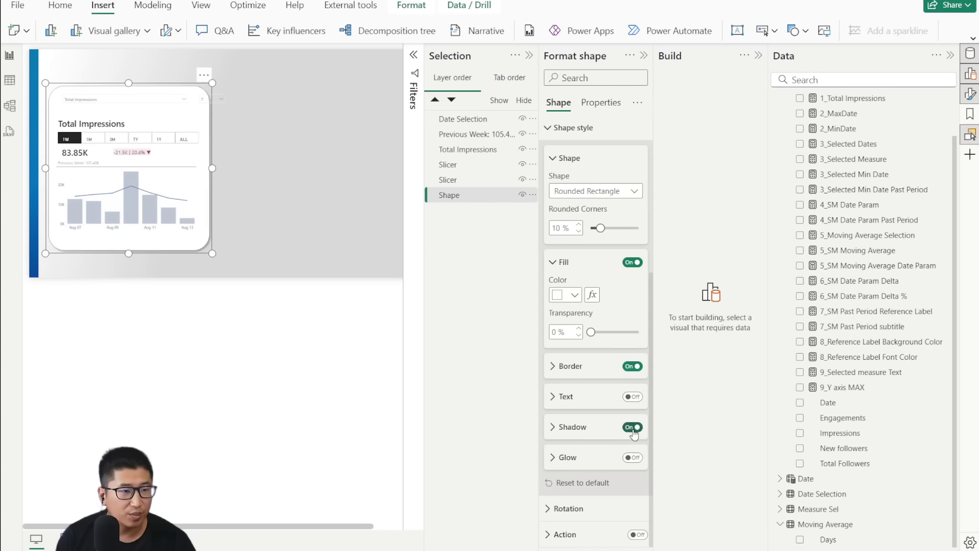
{"action": "left_click", "coordinate": [307, 191]}
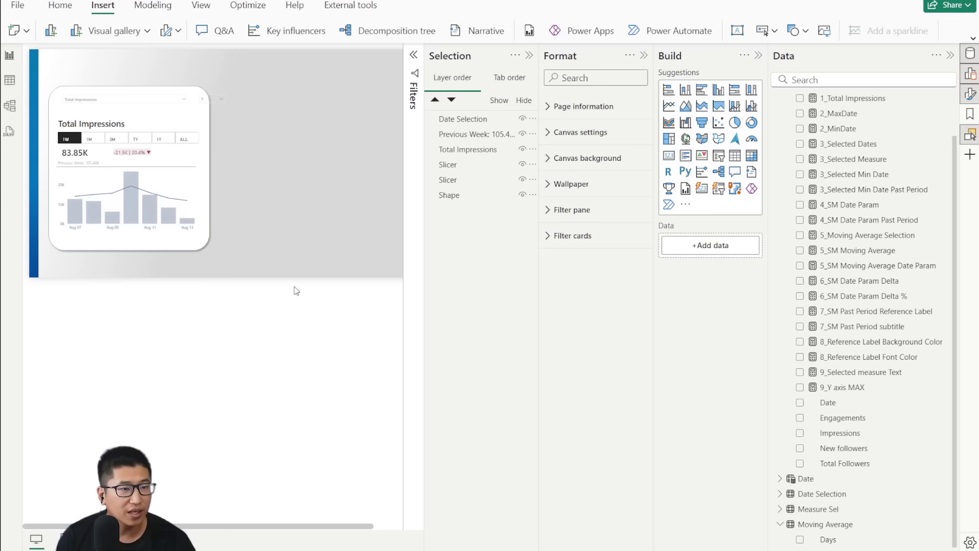
{"action": "left_click_drag", "start_coordinate": [264, 266], "coordinate": [48, 71]}
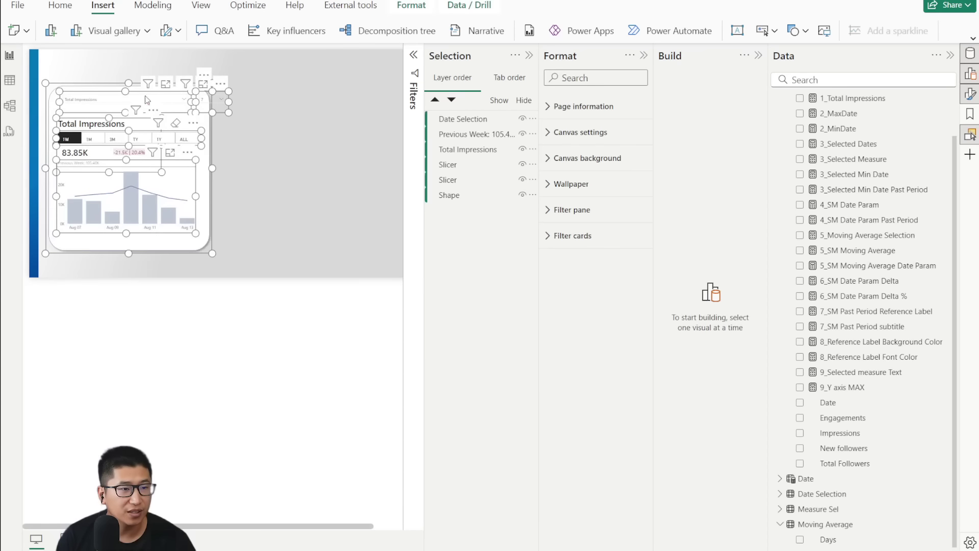
{"action": "left_click", "coordinate": [317, 108]}
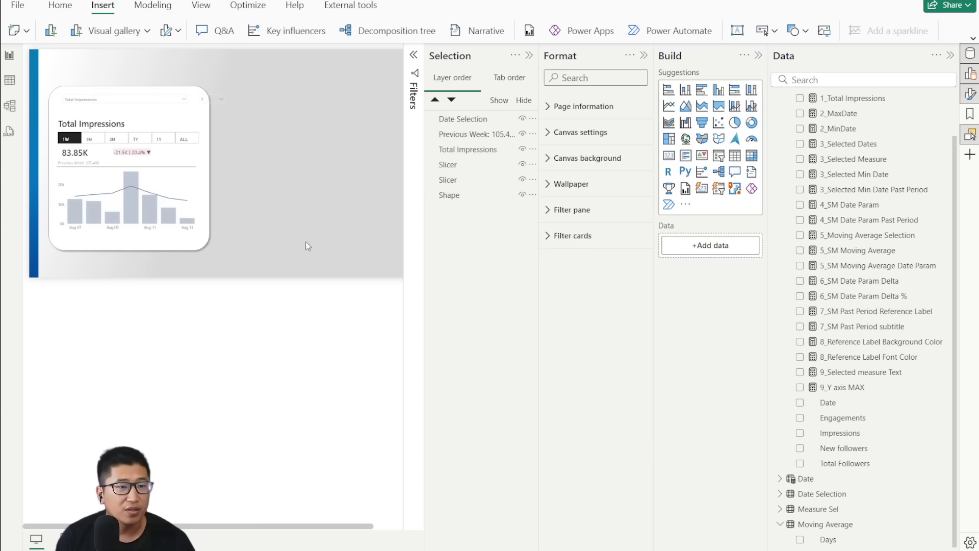
{"action": "left_click_drag", "start_coordinate": [289, 274], "coordinate": [292, 136]}
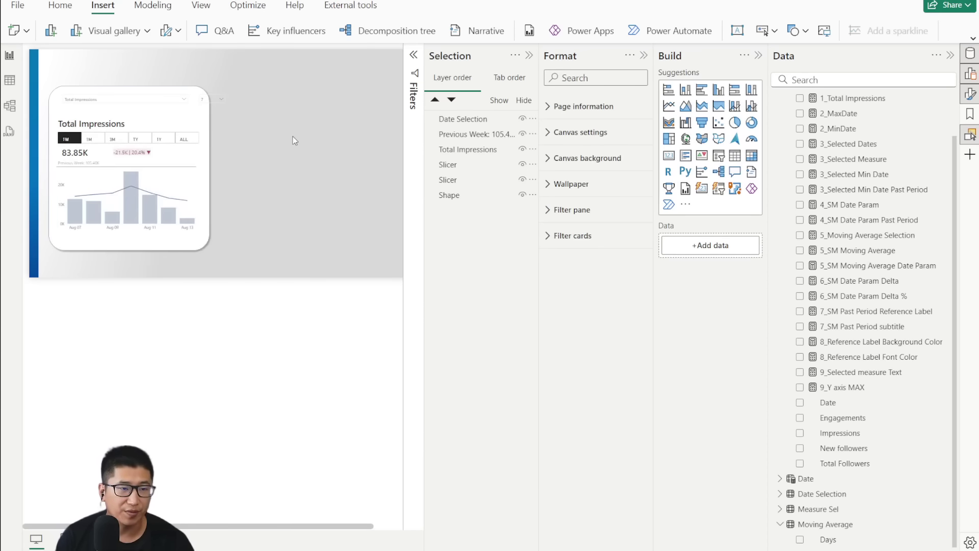
Step: Close the Selection pane and reposition the combo chart, KPI card and Date Selection slicer inside the rounded rectangle
{"action": "left_click", "coordinate": [531, 55]}
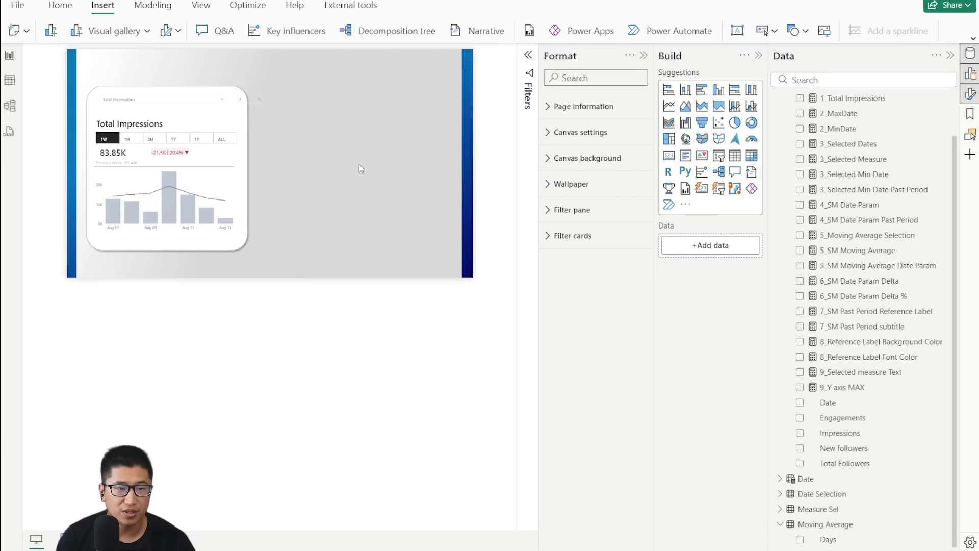
{"action": "scroll", "coordinate": [361, 168], "scroll_direction": "up", "scroll_amount": 5}
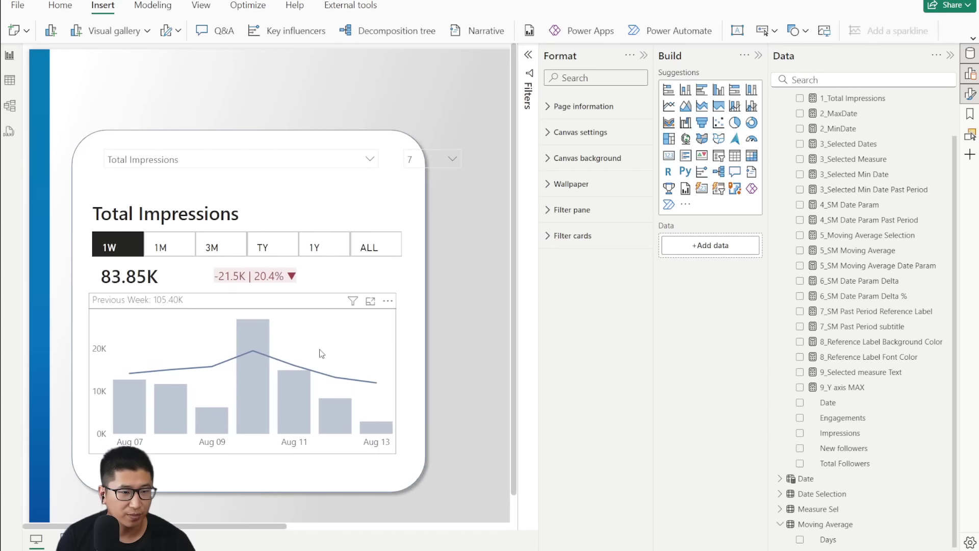
{"action": "left_click", "coordinate": [322, 353]}
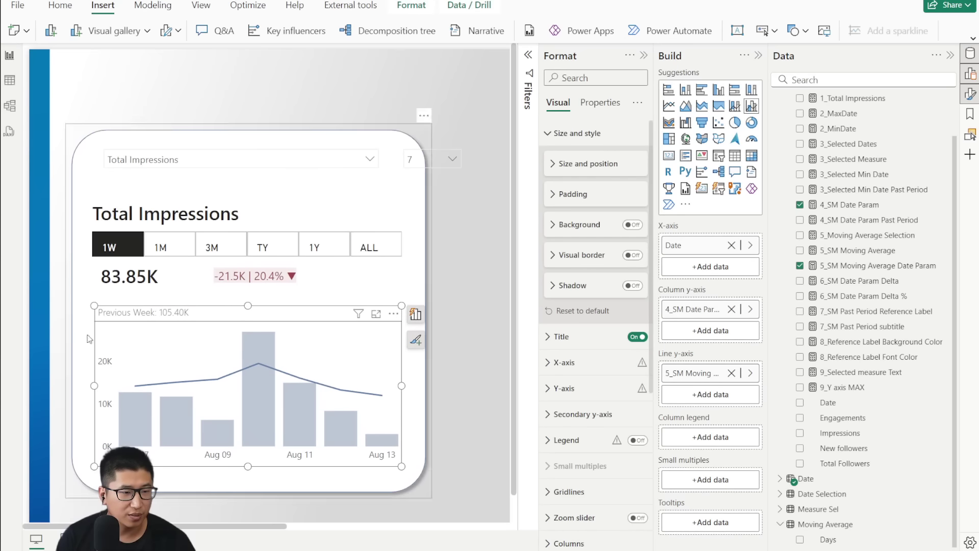
{"action": "left_click", "coordinate": [197, 299]}
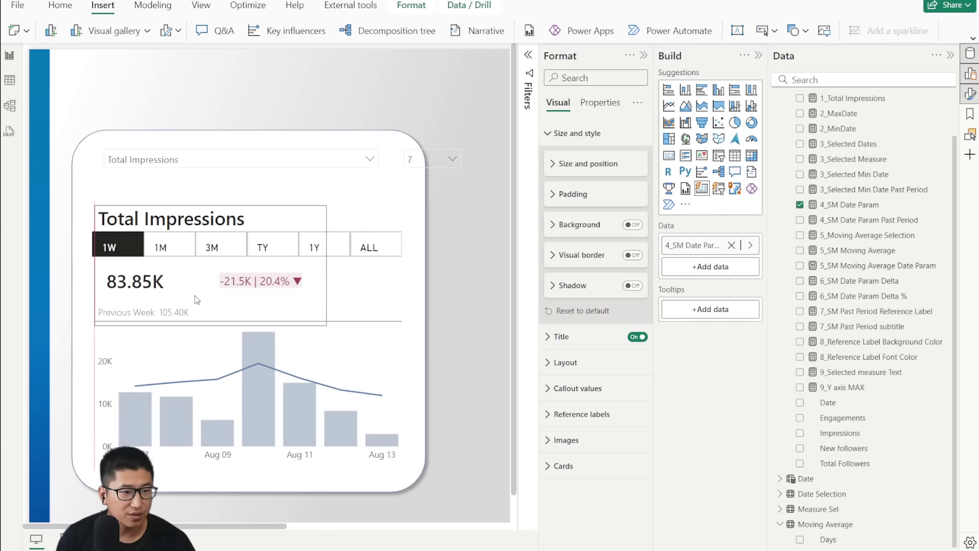
{"action": "left_click", "coordinate": [351, 267]}
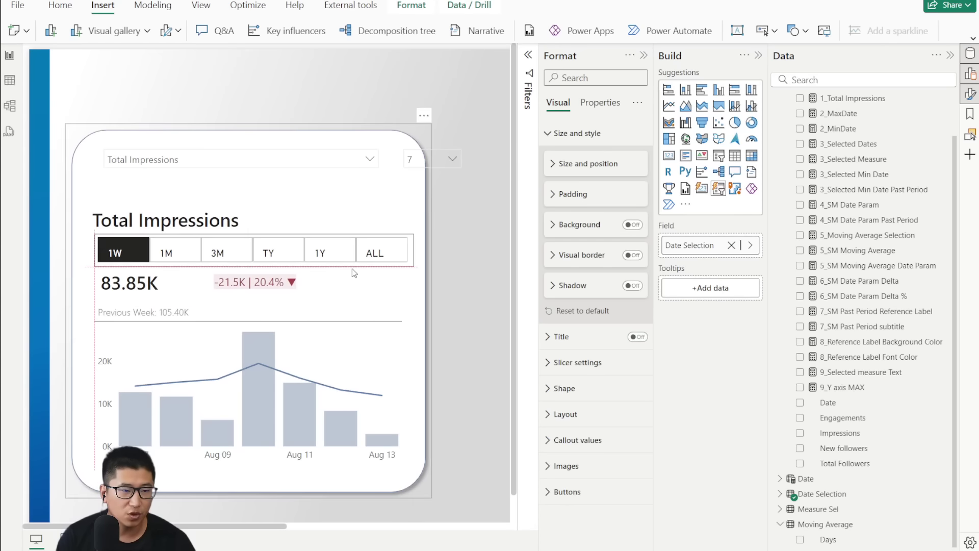
Step: Reposition and narrow the measure slicer, and place the moving average days slicer beside it inside the rounded rectangle
{"action": "left_click", "coordinate": [289, 186]}
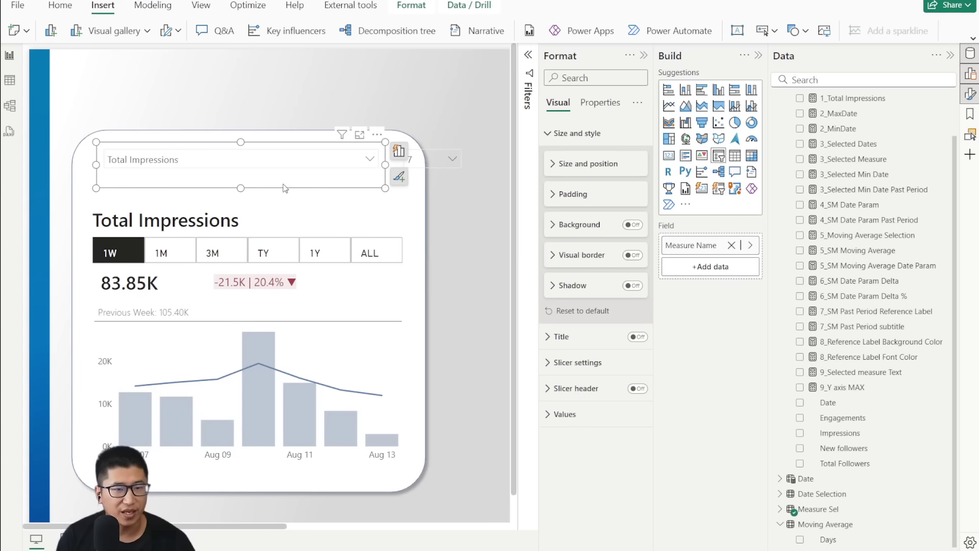
{"action": "left_click_drag", "start_coordinate": [289, 187], "coordinate": [275, 191]}
{"action": "left_click_drag", "start_coordinate": [371, 169], "coordinate": [270, 168]}
{"action": "left_click_drag", "start_coordinate": [417, 194], "coordinate": [302, 193]}
{"action": "left_click", "coordinate": [372, 190]}
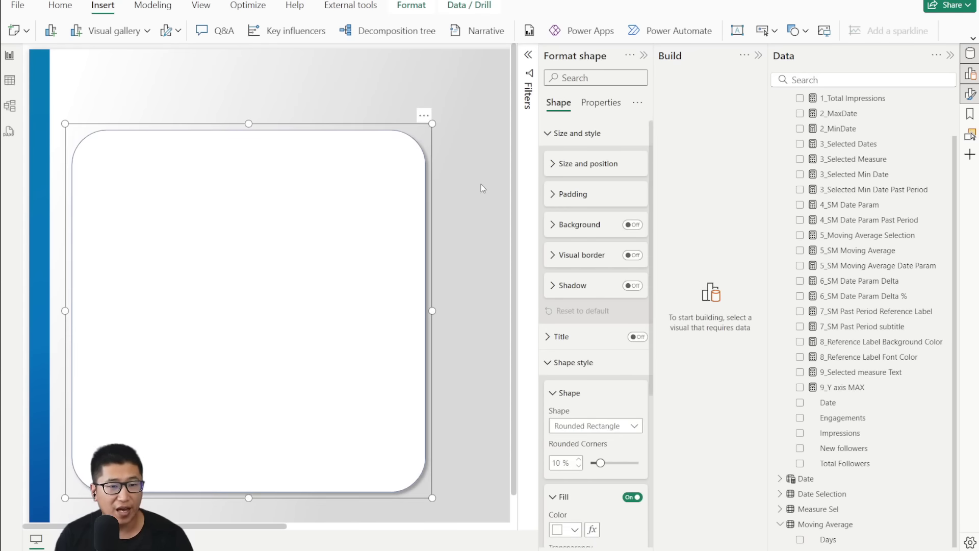
{"action": "left_click", "coordinate": [436, 181]}
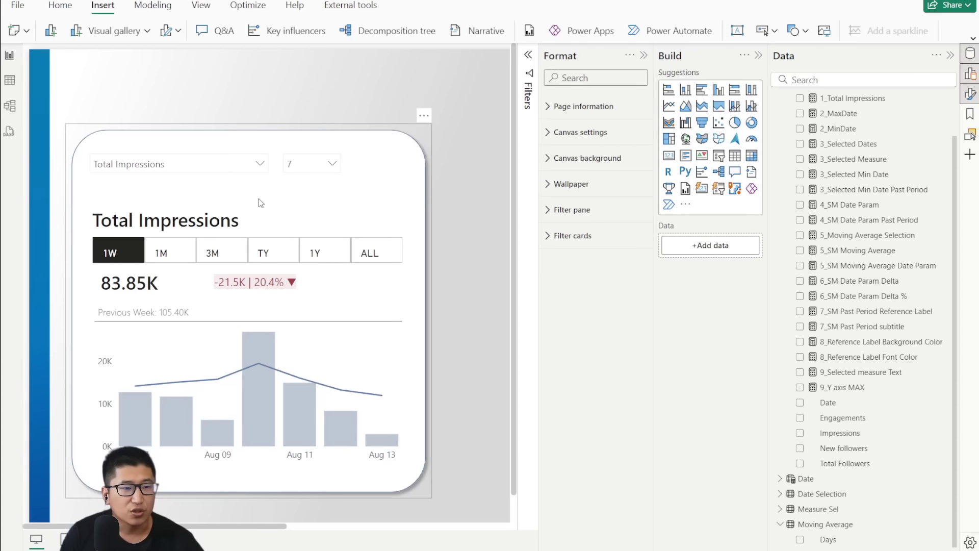
Step: Turn on text wrap for the KPI card's callout value and extend the card's left edge slightly outward
{"action": "left_click", "coordinate": [118, 288]}
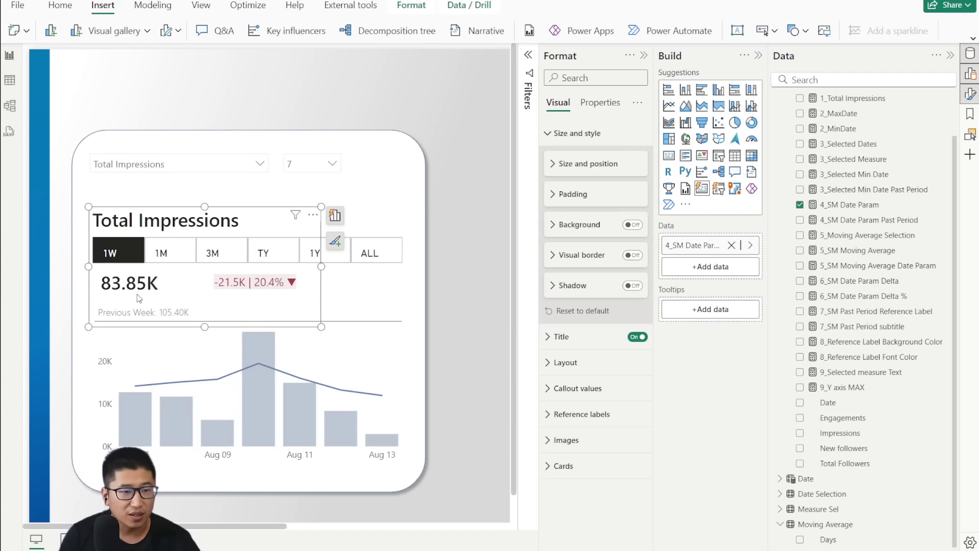
{"action": "left_click", "coordinate": [551, 388]}
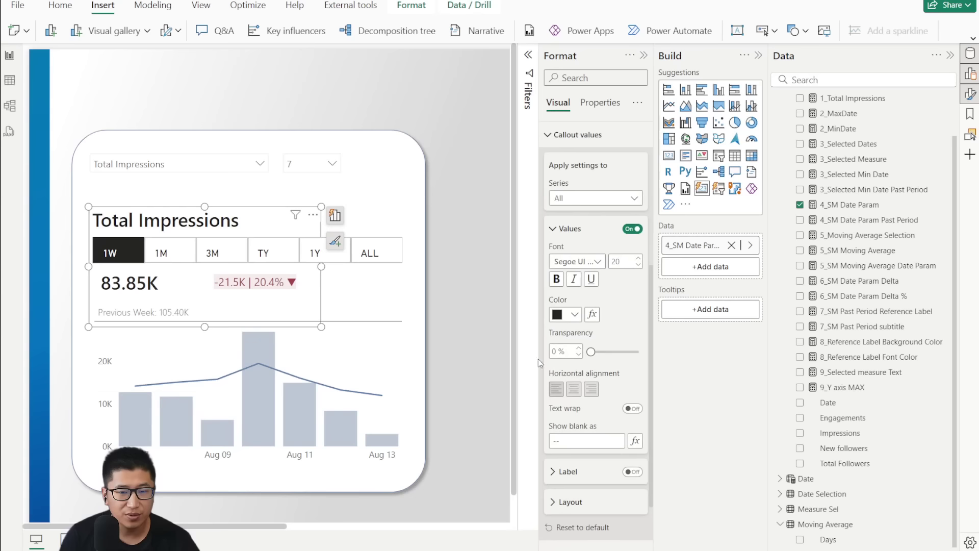
{"action": "left_click", "coordinate": [632, 408]}
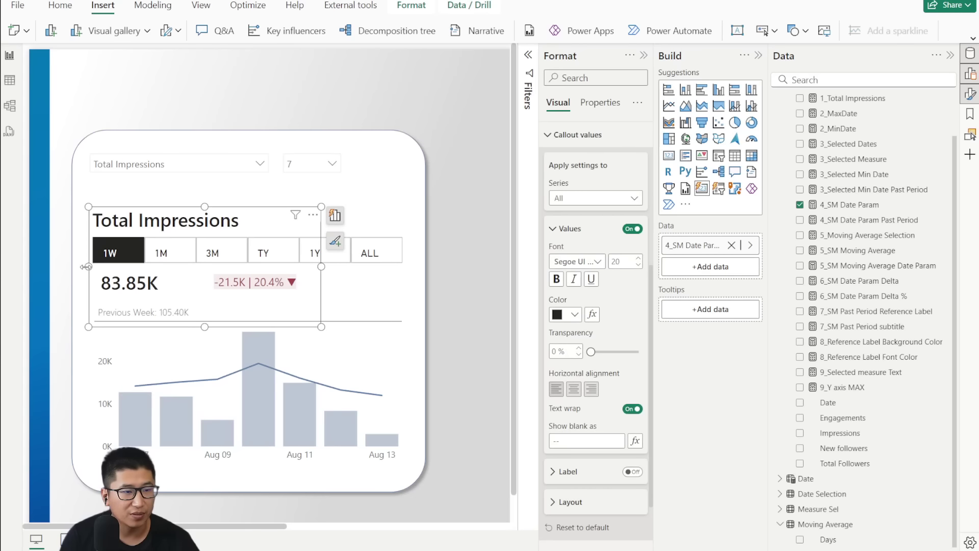
{"action": "left_click_drag", "start_coordinate": [86, 266], "coordinate": [79, 270]}
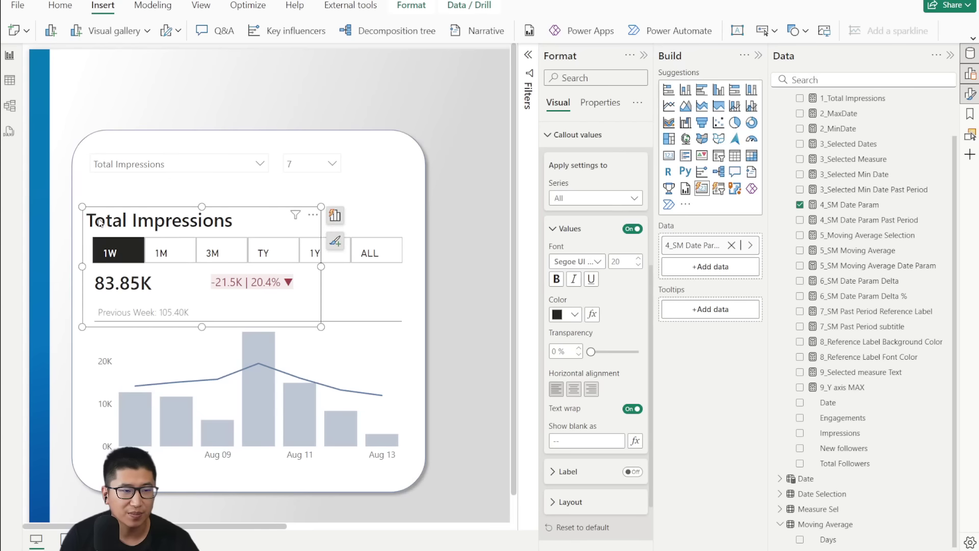
{"action": "scroll", "coordinate": [597, 286], "scroll_direction": "up", "scroll_amount": 5}
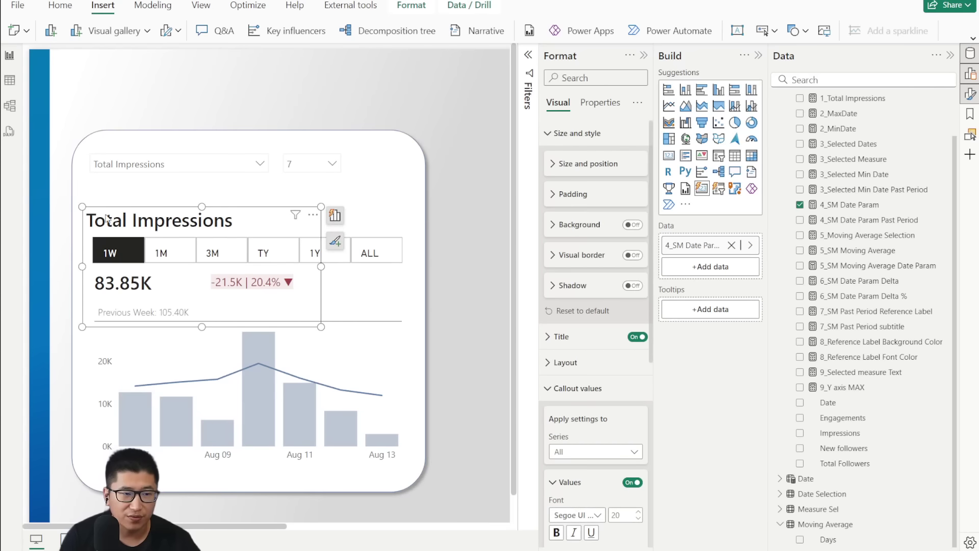
Step: Open the 9_Selected measure Text formula for editing just before its SELECTEDVALUE expression
{"action": "left_click", "coordinate": [862, 371]}
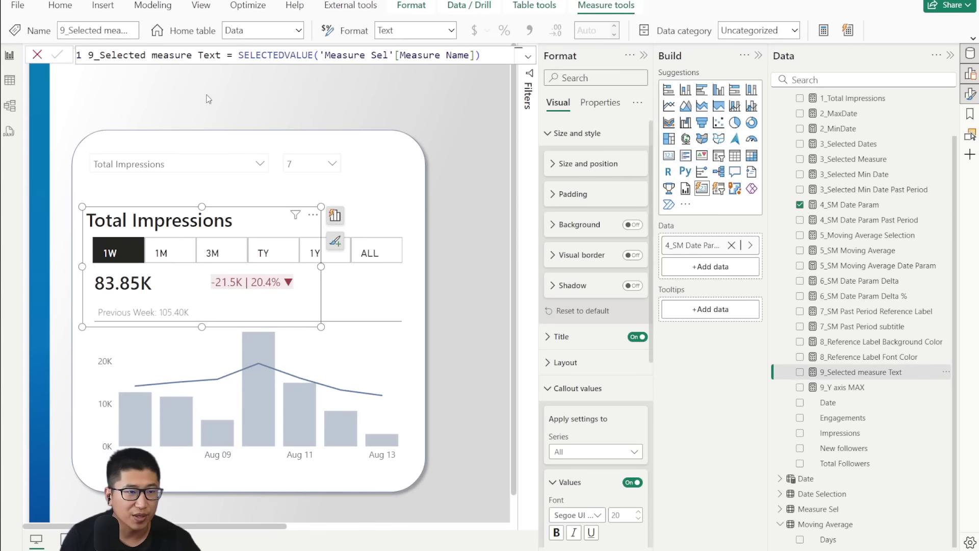
{"action": "double_click", "coordinate": [241, 55]}
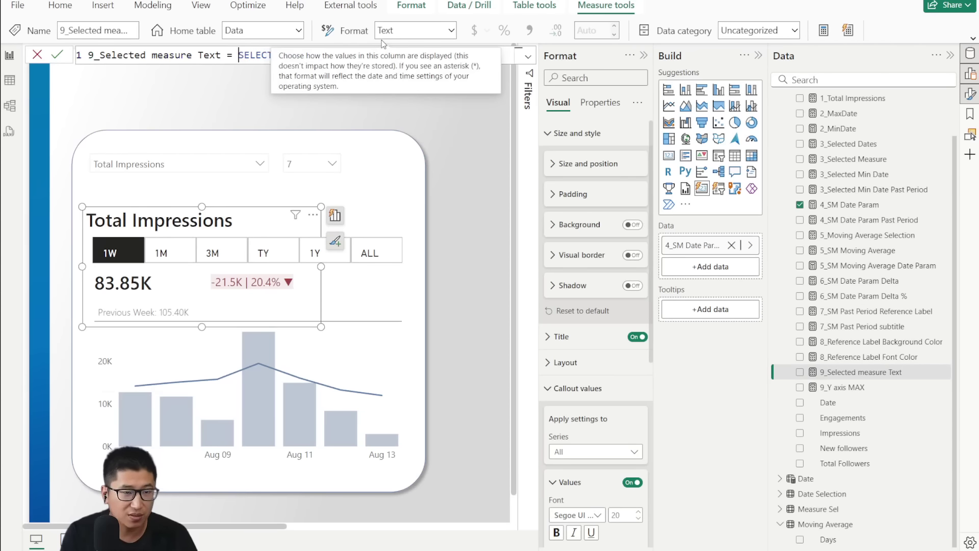
{"action": "key", "text": "Left"}
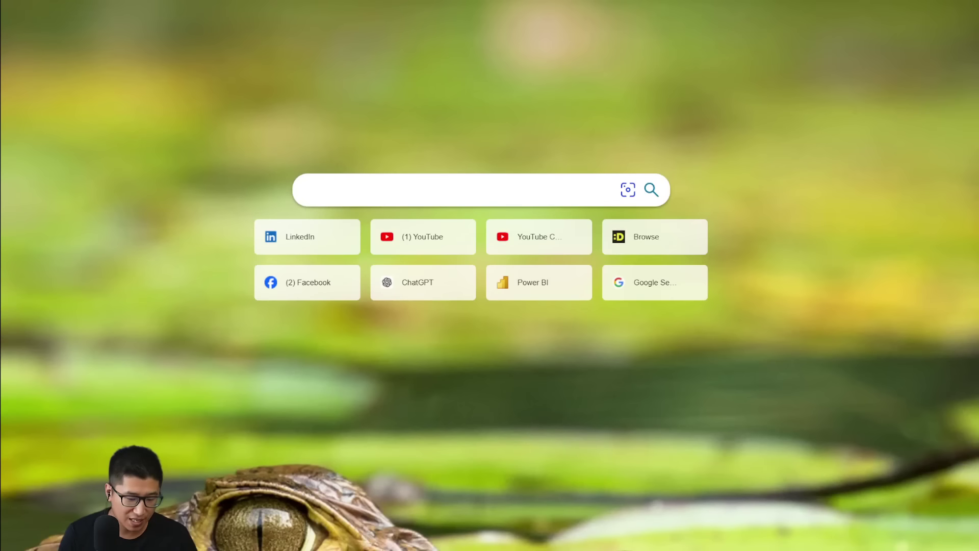
Step: Switch to the web browser, search for "blank character" and copy the empty character from the Blank Text site
{"action": "type", "text": "b"}
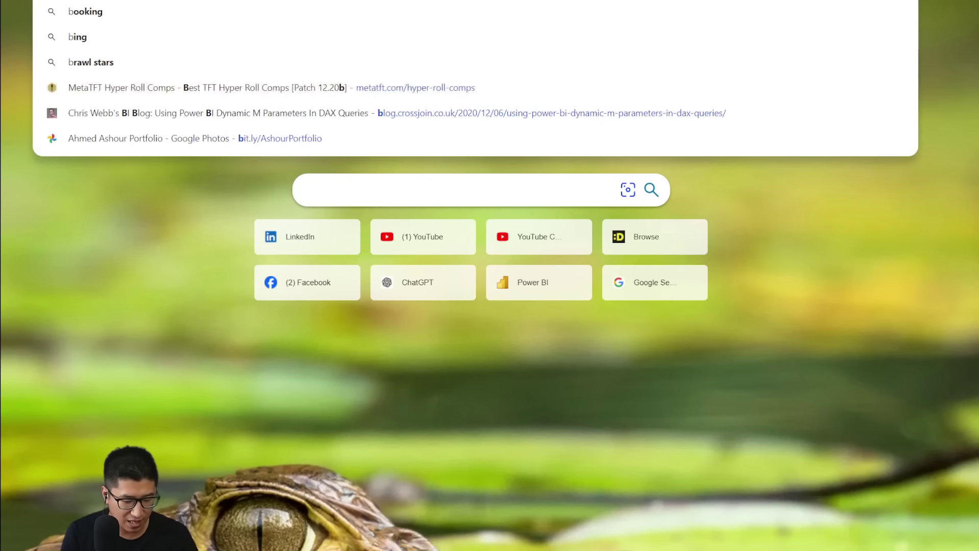
{"action": "type", "text": "lank character"}
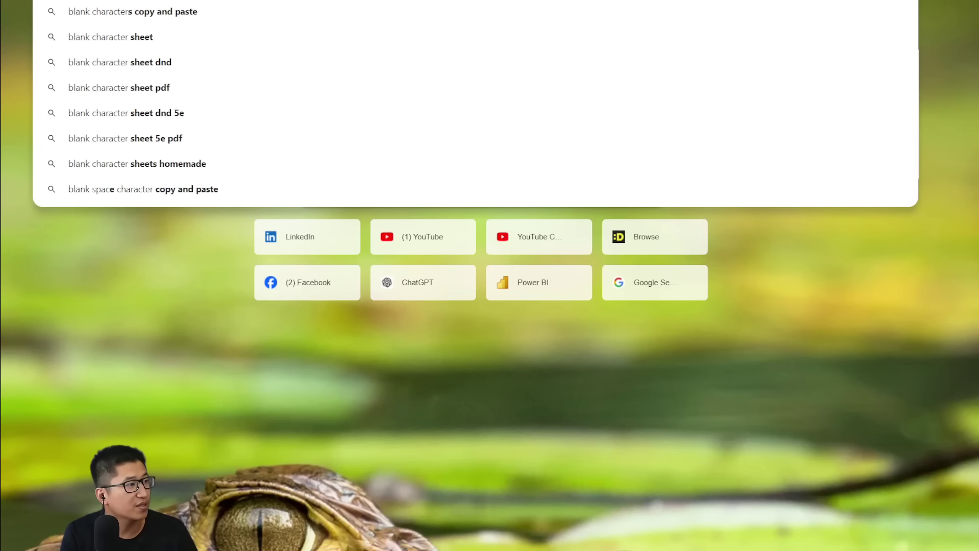
{"action": "key", "text": "Return"}
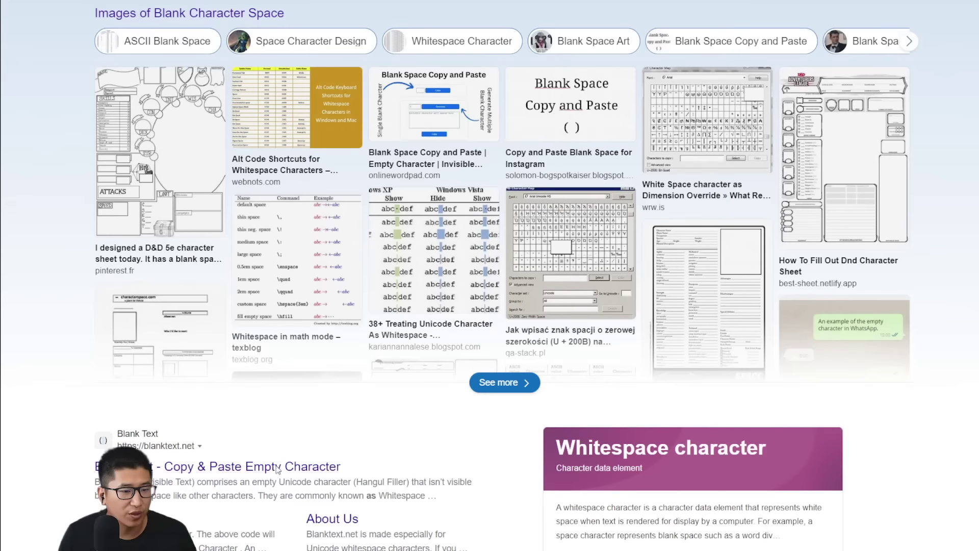
{"action": "left_click", "coordinate": [284, 462]}
{"action": "left_click", "coordinate": [464, 195]}
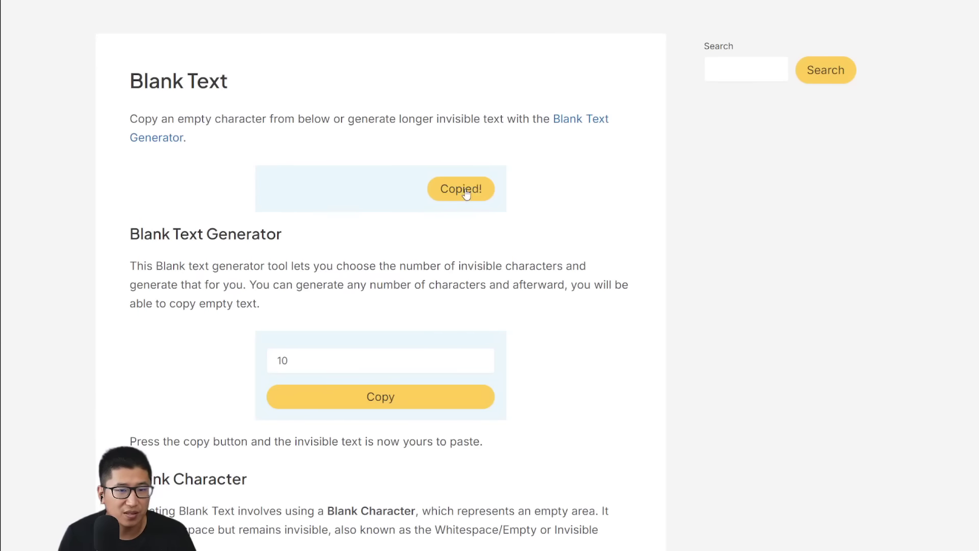
Step: Switch back to Power BI and prefix SELECTEDVALUE in 9_Selected measure Text with the copied blank character in quotes and an ampersand
{"action": "key", "text": "alt+Tab"}
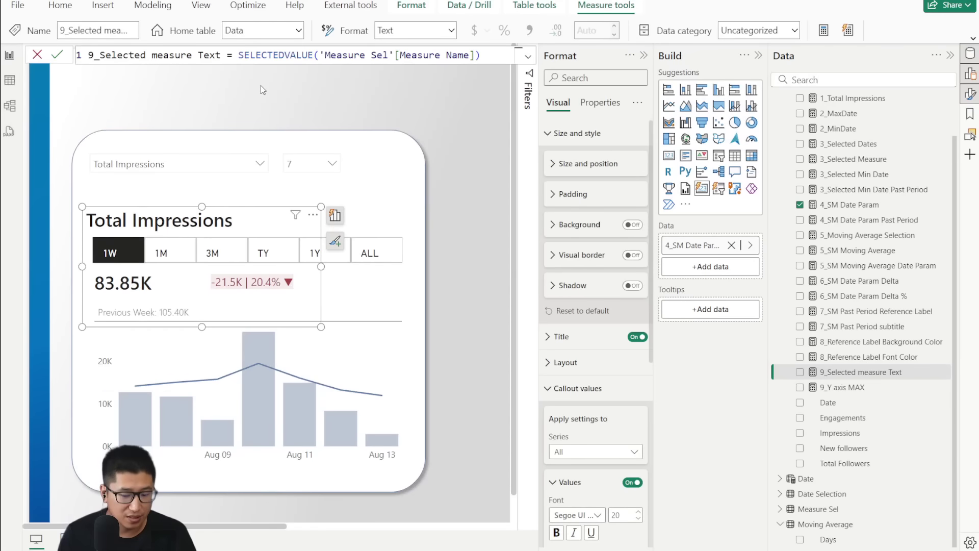
{"action": "key", "text": "ctrl+v"}
{"action": "type", "text": "\" &"}
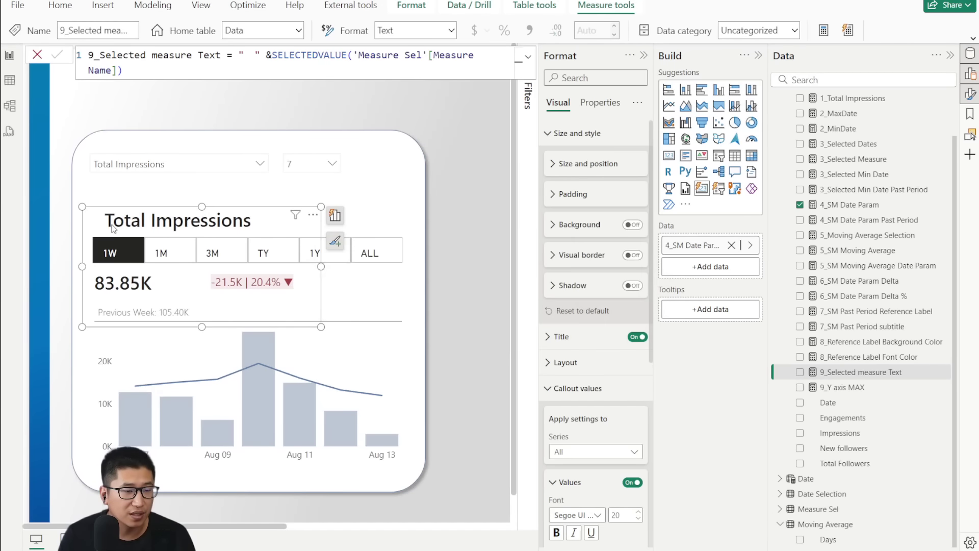
Step: Remove the quoted blank character and ampersand from the 9_Selected measure Text formula and commit the measure
{"action": "left_click_drag", "start_coordinate": [256, 54], "coordinate": [254, 55]}
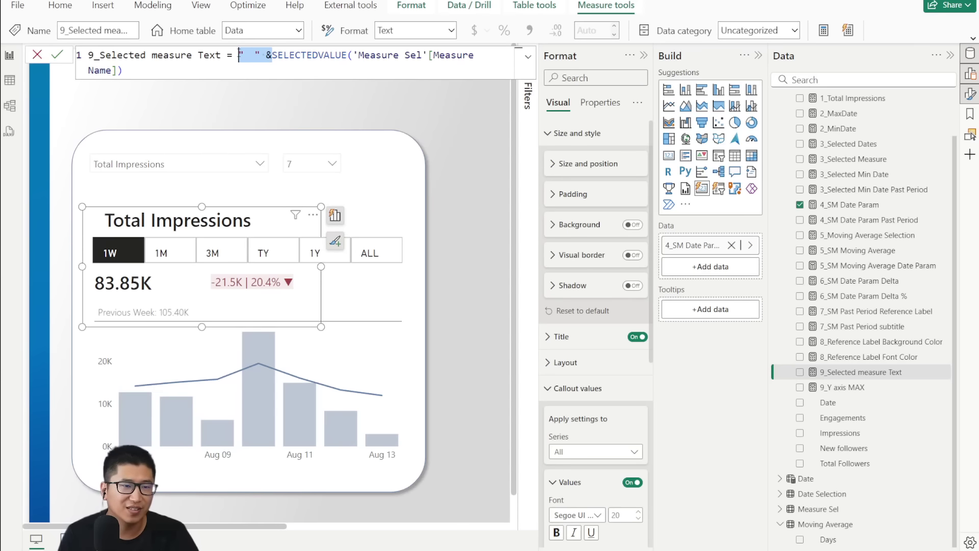
{"action": "key", "text": "BackSpace"}
{"action": "key", "text": "Return"}
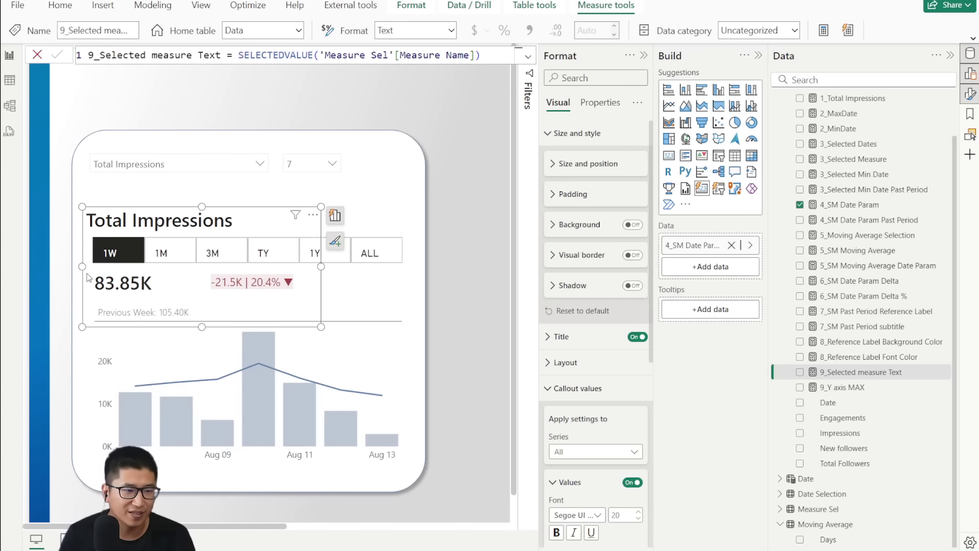
Step: Pull the KPI card's left edge slightly inward and deselect the card
{"action": "left_click_drag", "start_coordinate": [92, 267], "coordinate": [91, 266]}
{"action": "left_click", "coordinate": [484, 274]}
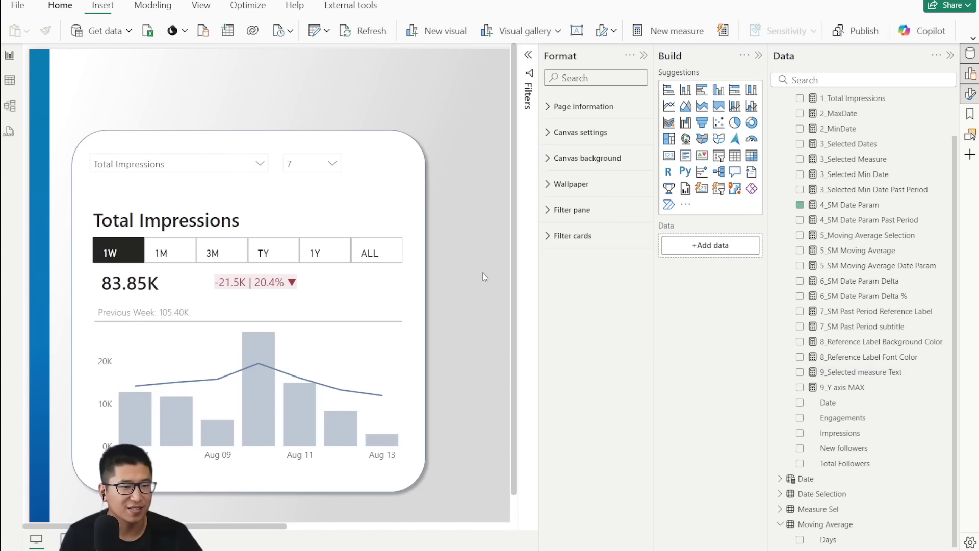
Step: Set the Date Selection slicer's callout value font size to 9 and reduce the slicer's height
{"action": "left_click", "coordinate": [376, 264]}
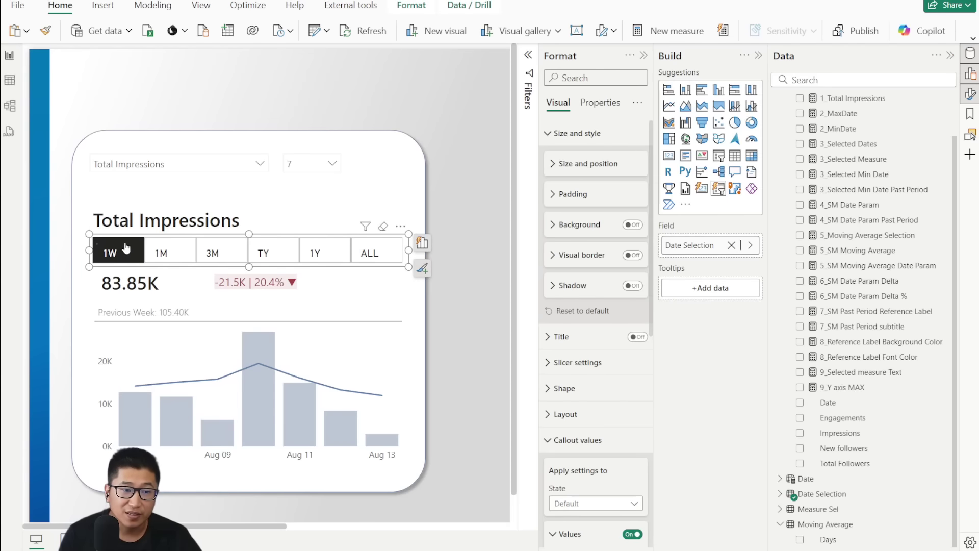
{"action": "left_click", "coordinate": [556, 133]}
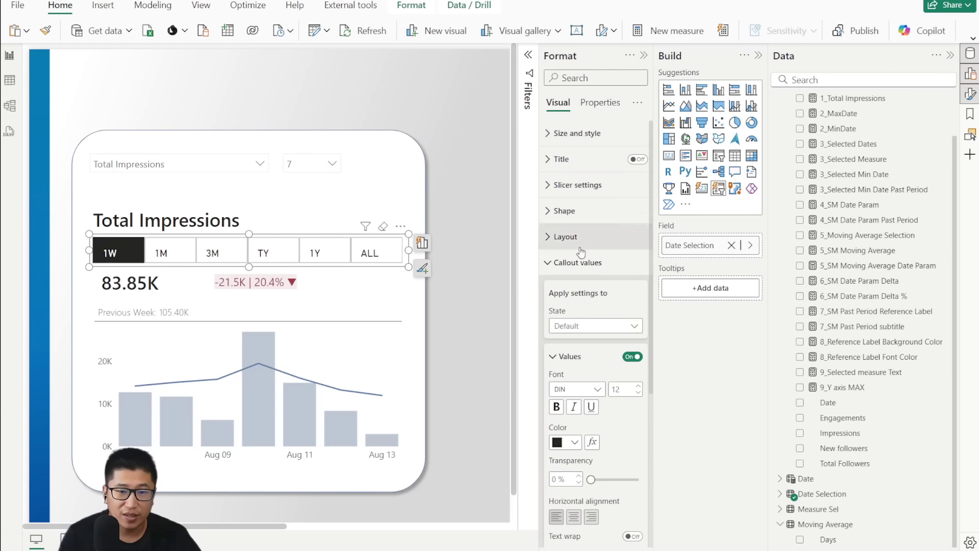
{"action": "left_click", "coordinate": [567, 270]}
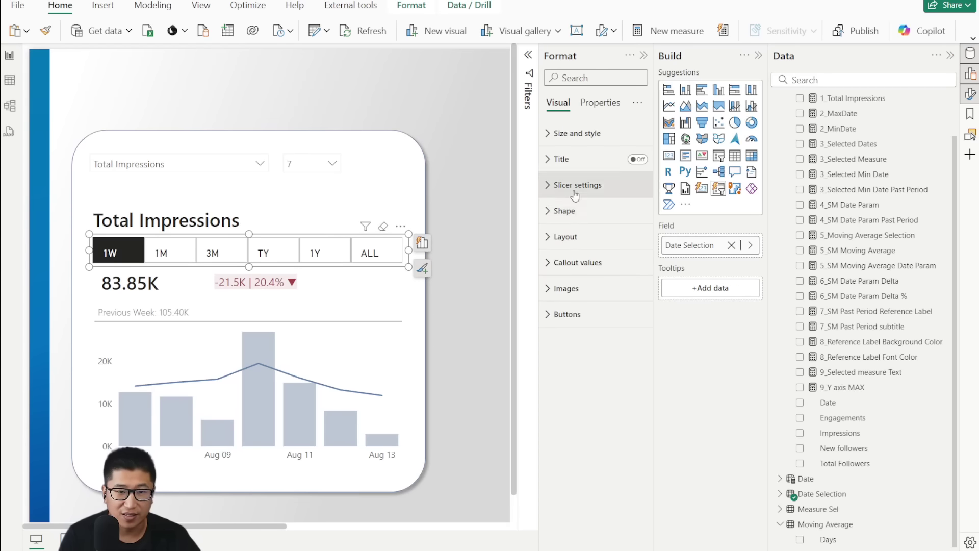
{"action": "left_click", "coordinate": [561, 267]}
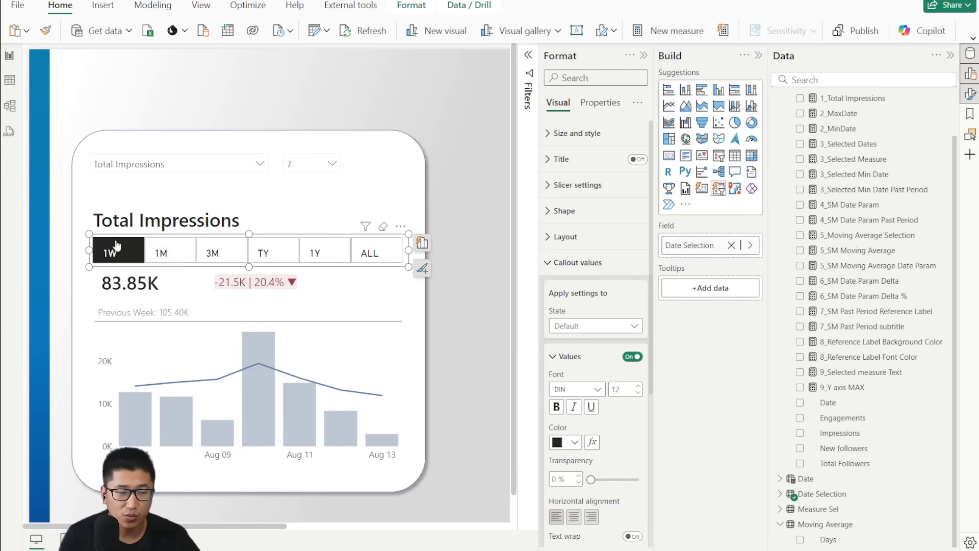
{"action": "scroll", "coordinate": [634, 371], "scroll_direction": "down", "scroll_amount": 1}
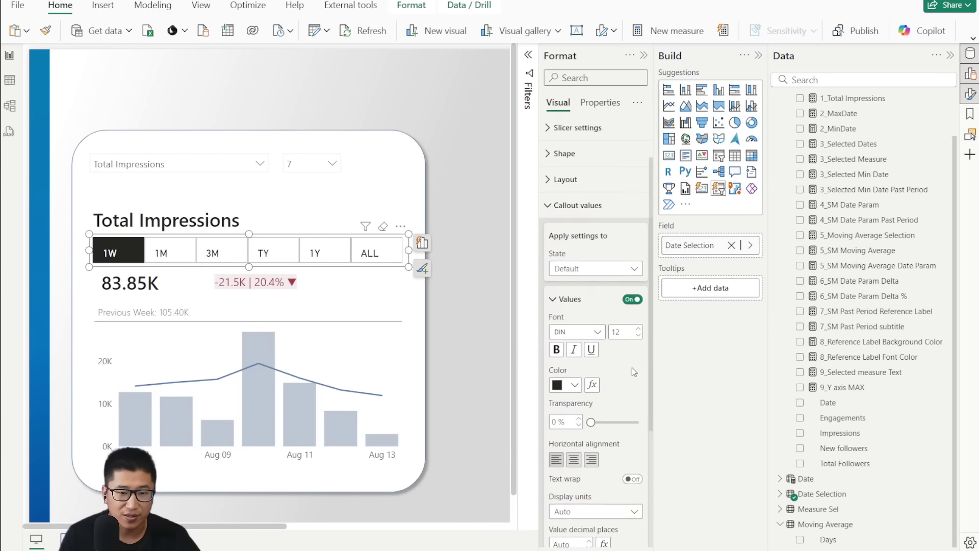
{"action": "left_click", "coordinate": [638, 329]}
{"action": "left_click", "coordinate": [638, 329]}
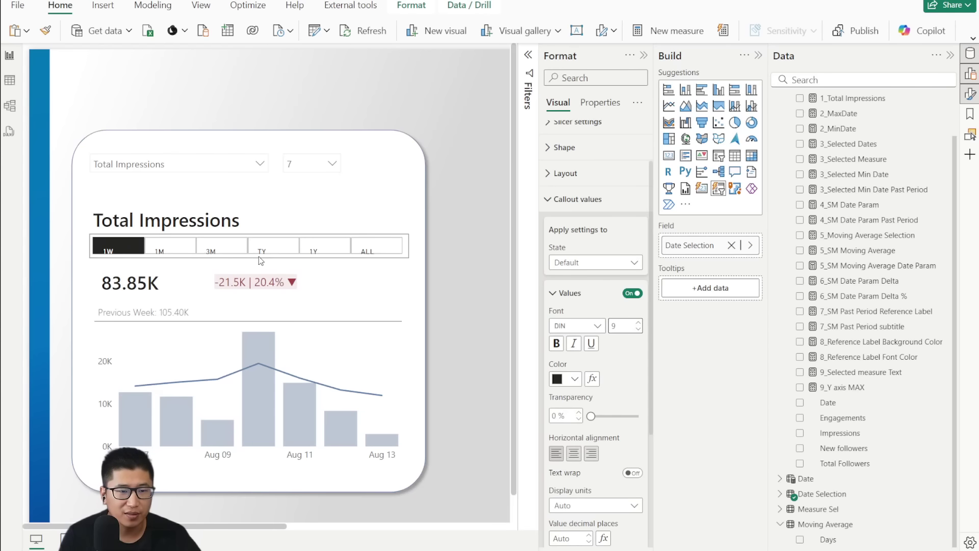
Step: Set the Date Selection slicer's padding to 0 px on all four sides and narrow the slicer to the KPI card's width
{"action": "left_click", "coordinate": [587, 207]}
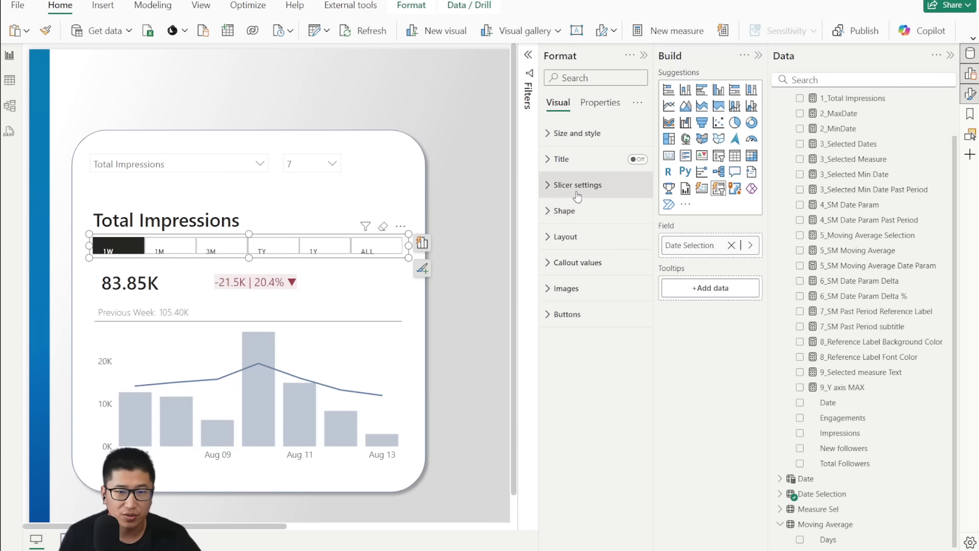
{"action": "left_click", "coordinate": [580, 214]}
{"action": "left_click", "coordinate": [579, 213]}
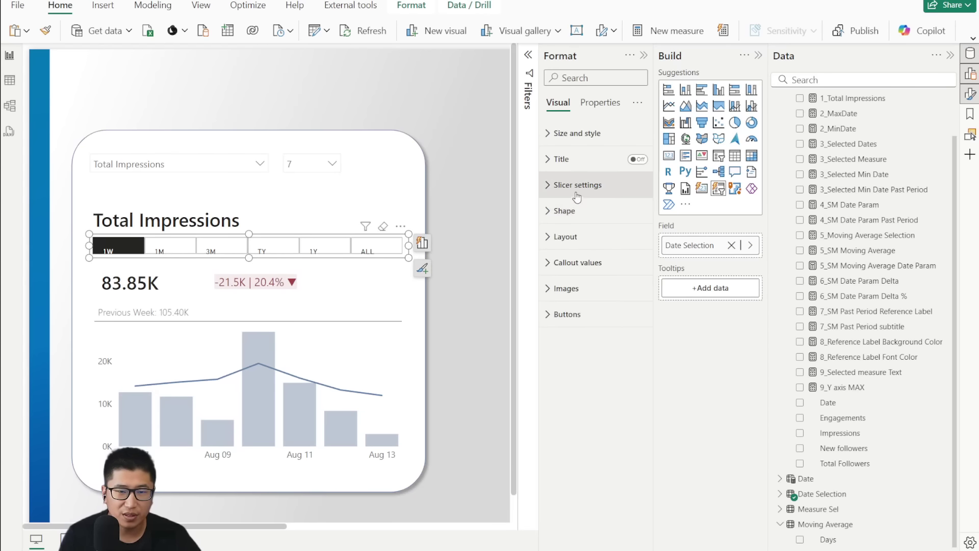
{"action": "left_click", "coordinate": [572, 133]}
{"action": "left_click", "coordinate": [587, 199]}
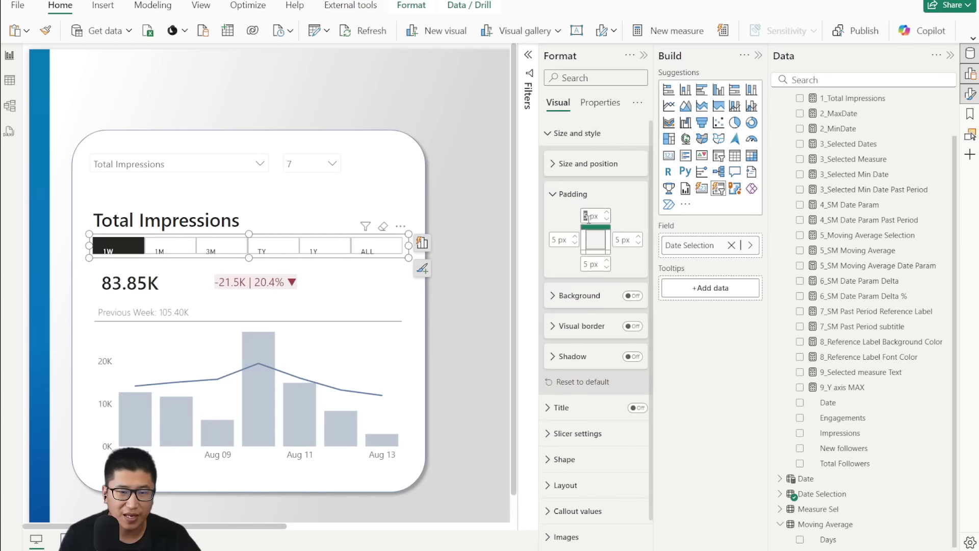
{"action": "type", "text": "0"}
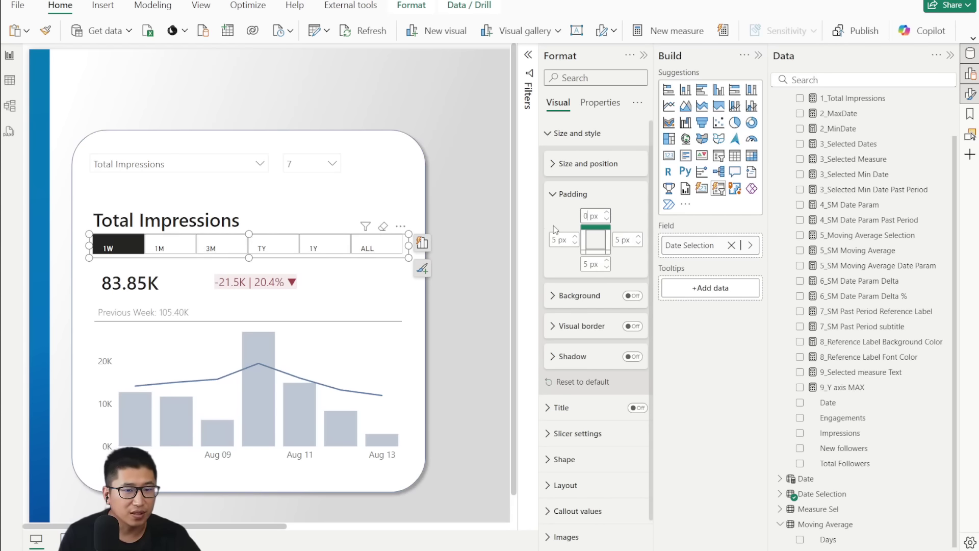
{"action": "type", "text": "0"}
{"action": "key", "text": "Tab"}
{"action": "type", "text": "0"}
{"action": "key", "text": "Tab"}
{"action": "type", "text": "0"}
{"action": "left_click_drag", "start_coordinate": [408, 258], "coordinate": [321, 258]}
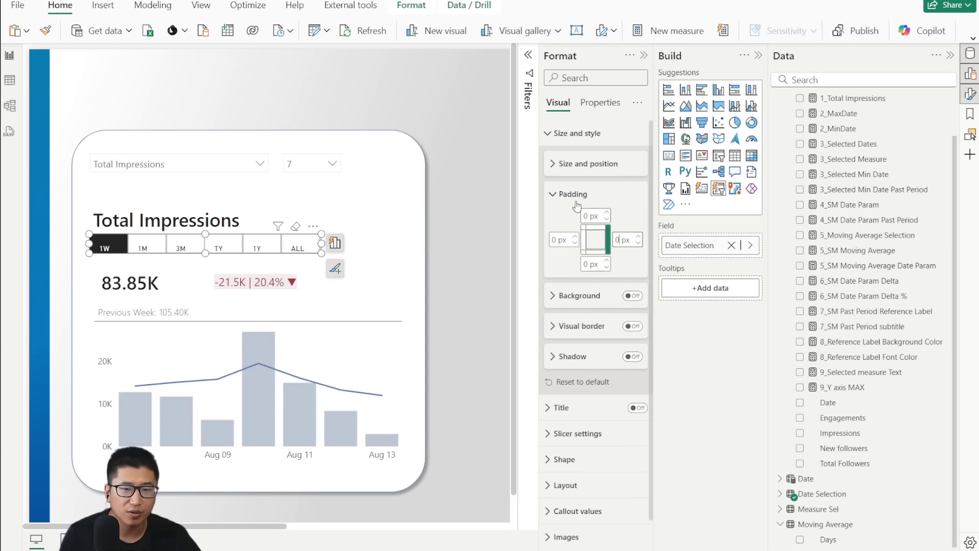
Step: Set the padding size of the Date Selection slicer's buttons to Custom, with 0 px top padding
{"action": "left_click", "coordinate": [566, 133]}
{"action": "left_click", "coordinate": [578, 262]}
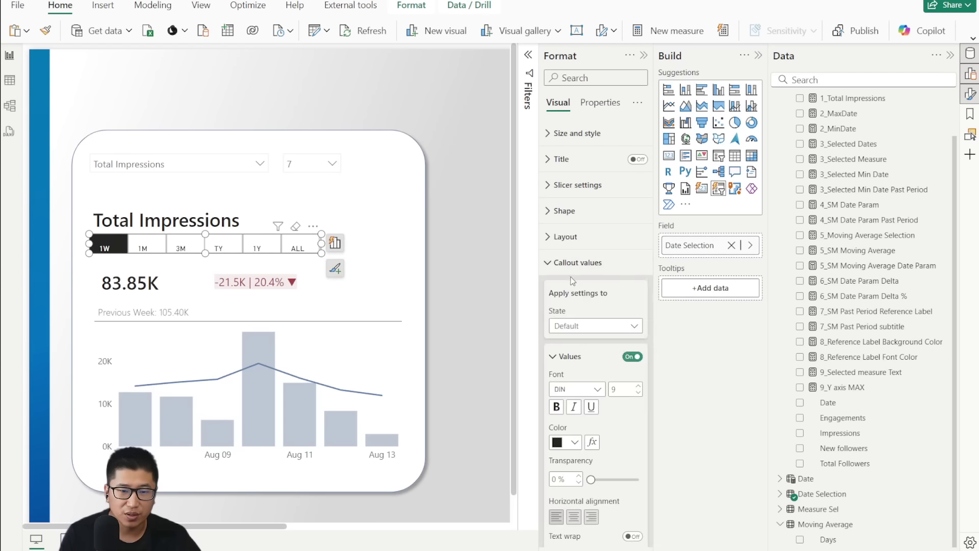
{"action": "scroll", "coordinate": [597, 402], "scroll_direction": "down", "scroll_amount": 4}
{"action": "scroll", "coordinate": [567, 194], "scroll_direction": "up", "scroll_amount": 2}
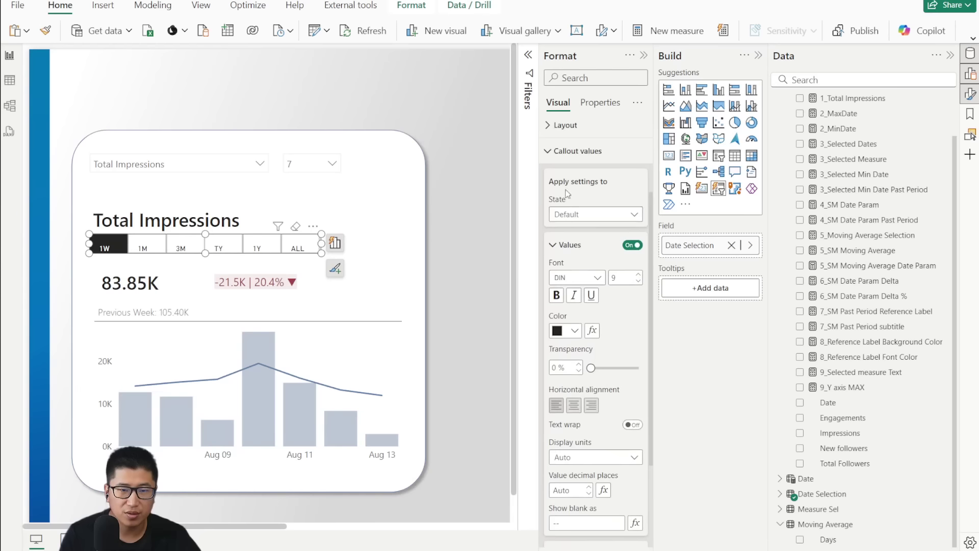
{"action": "left_click", "coordinate": [558, 153]}
{"action": "left_click", "coordinate": [595, 319]}
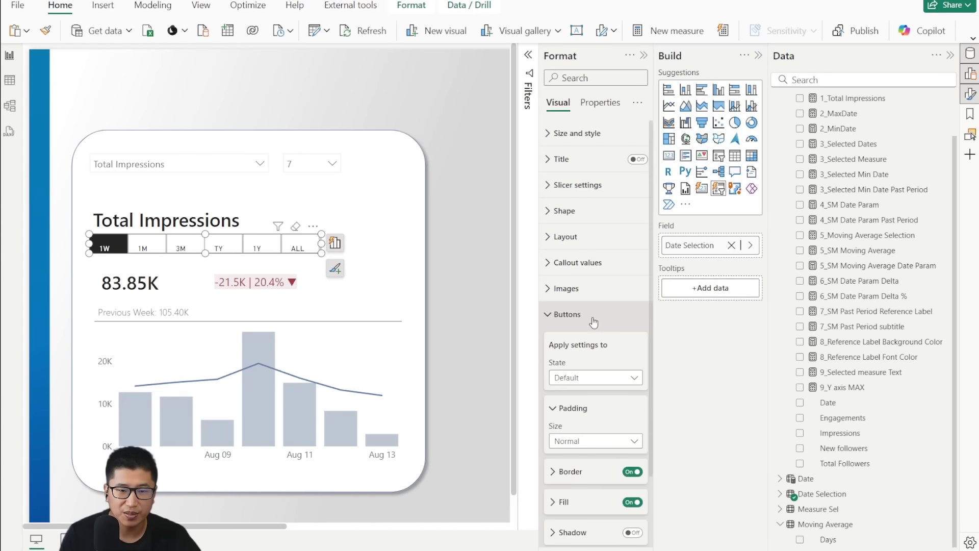
{"action": "scroll", "coordinate": [596, 357], "scroll_direction": "down", "scroll_amount": 2}
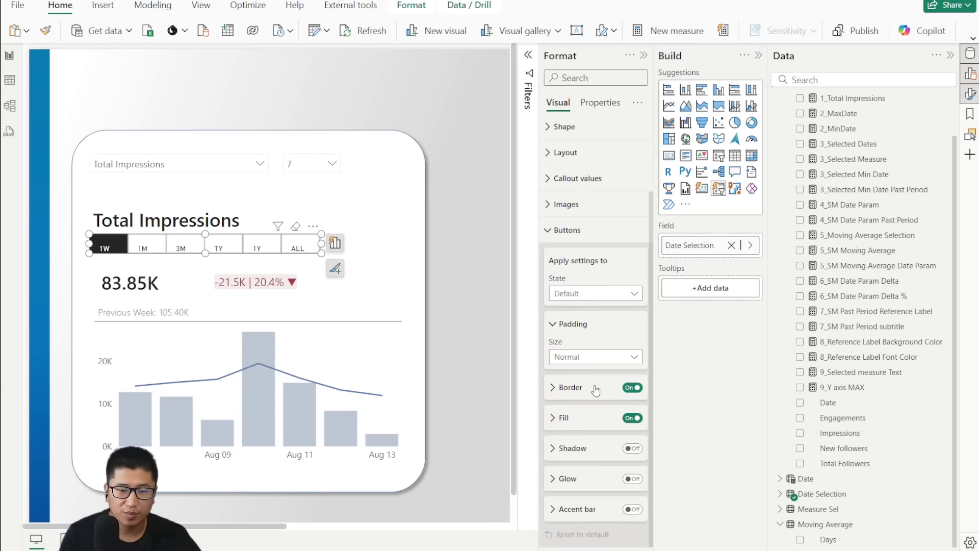
{"action": "left_click", "coordinate": [592, 356]}
{"action": "left_click", "coordinate": [587, 417]}
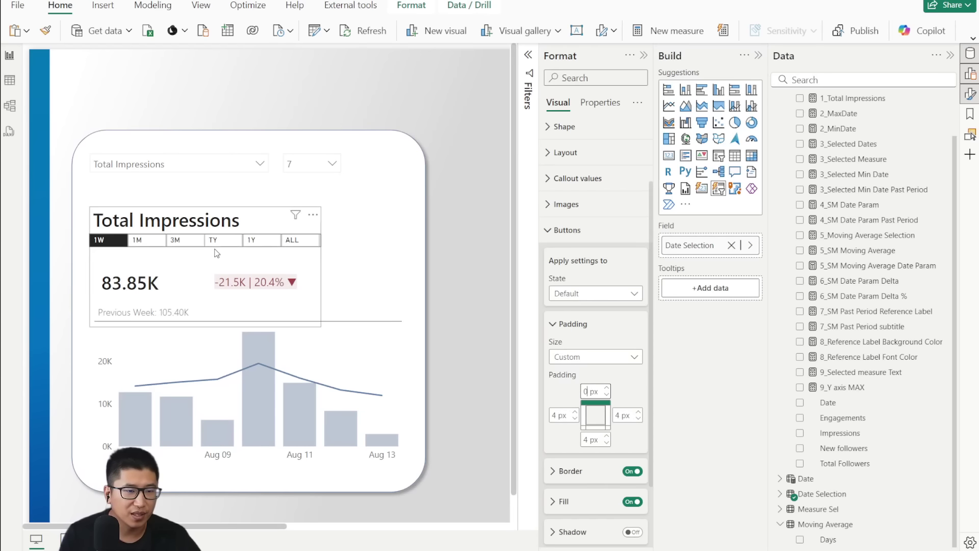
Step: Switch the Date Selection slicer to TY and shrink it into a compact strip beneath the start of the Total Impressions title
{"action": "left_click", "coordinate": [455, 210]}
{"action": "left_click", "coordinate": [212, 240]}
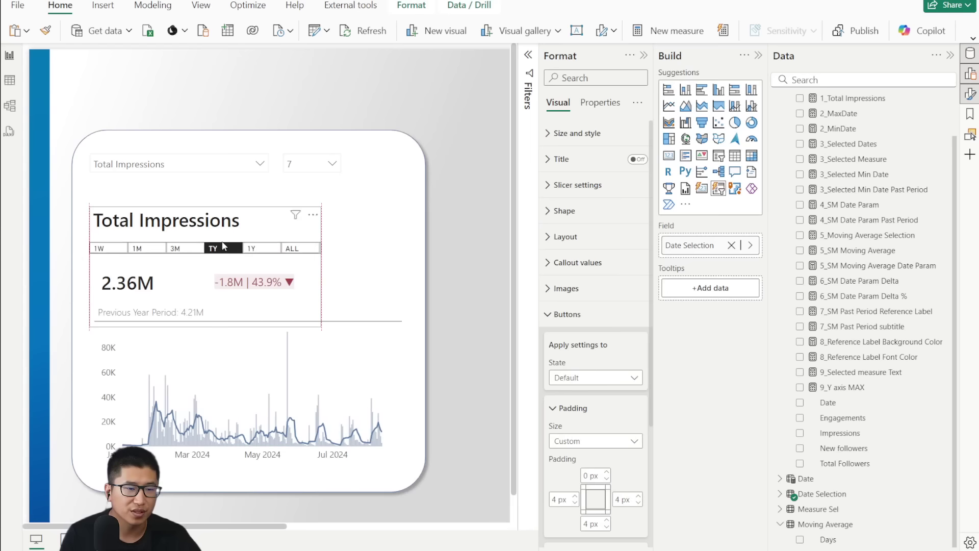
{"action": "left_click_drag", "start_coordinate": [90, 246], "coordinate": [96, 256]}
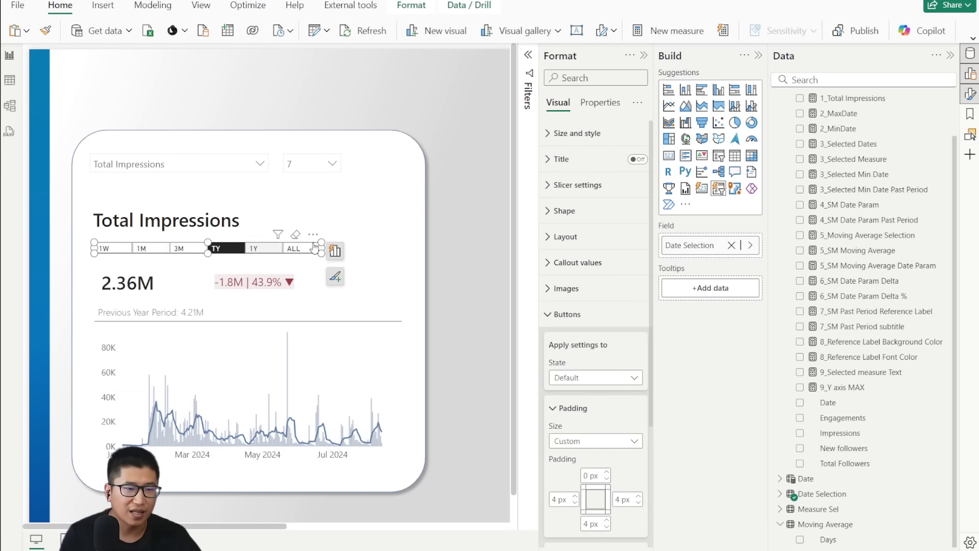
{"action": "left_click_drag", "start_coordinate": [320, 252], "coordinate": [207, 256]}
Step: Switch the Date Selection slicer to 1M, then nudge the KPI card slightly down and left and deselect it
{"action": "left_click", "coordinate": [126, 248]}
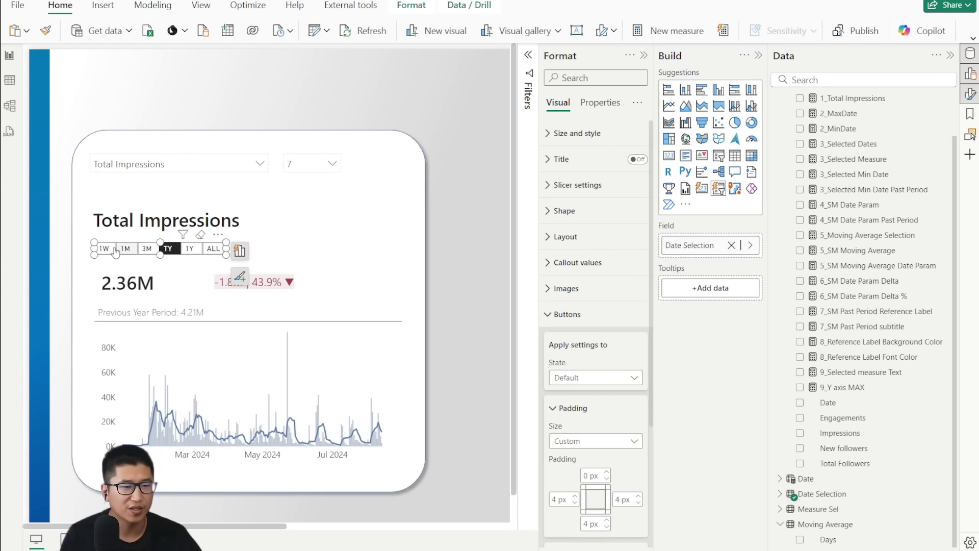
{"action": "left_click", "coordinate": [144, 262]}
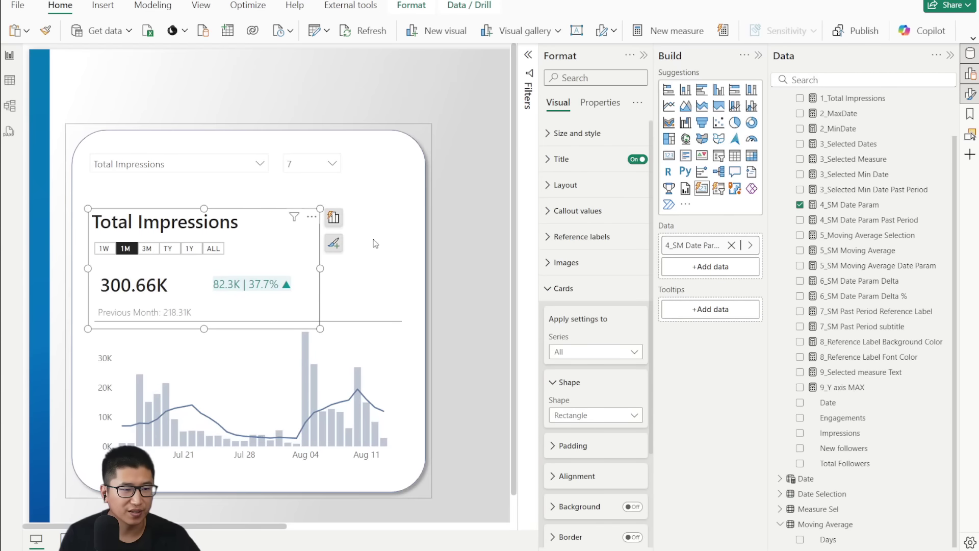
{"action": "left_click", "coordinate": [357, 275]}
{"action": "key", "text": "Escape"}
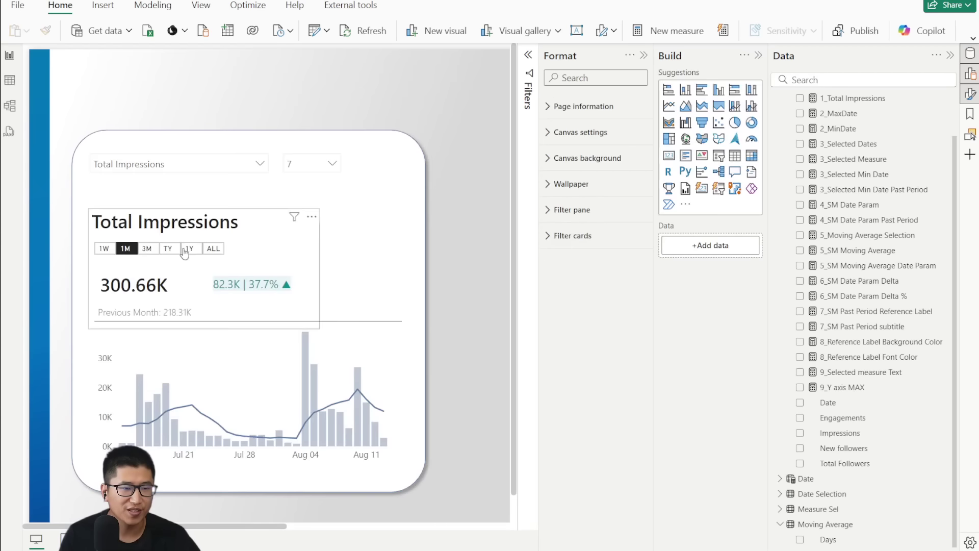
Step: Switch the Date Selection slicer to ALL, enlarge the slicer slightly and deselect it
{"action": "left_click", "coordinate": [223, 251]}
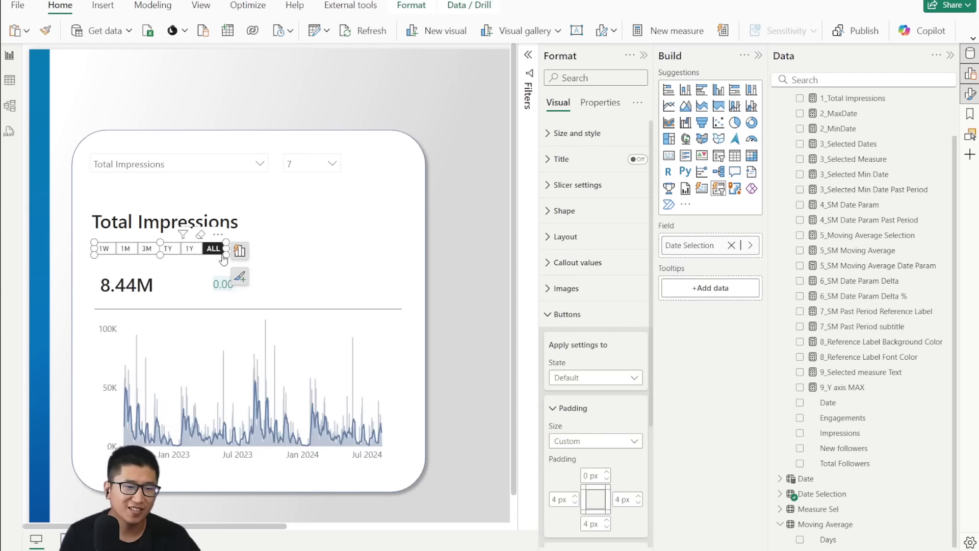
{"action": "left_click", "coordinate": [428, 230]}
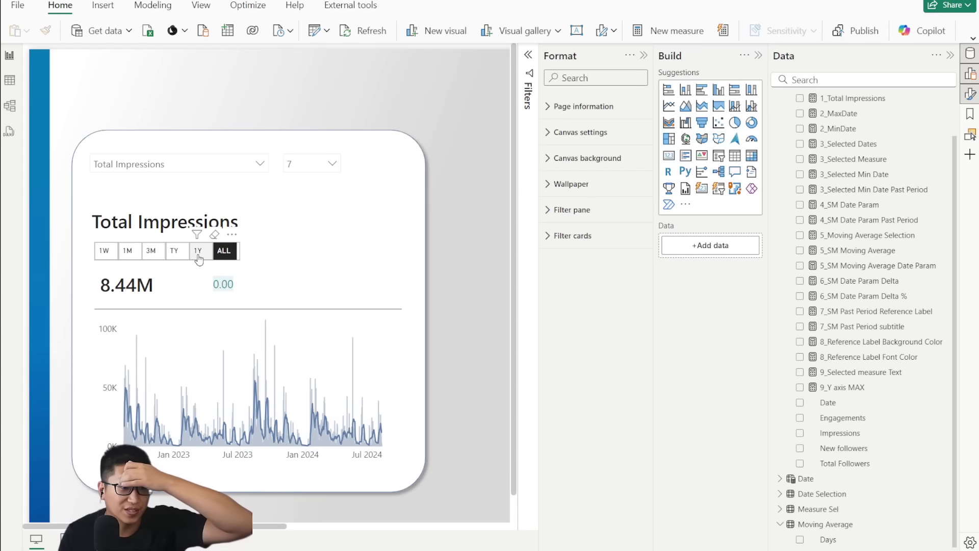
Step: Switch the Date Selection slicer to TY and deselect it
{"action": "left_click", "coordinate": [174, 250]}
{"action": "left_click", "coordinate": [458, 240]}
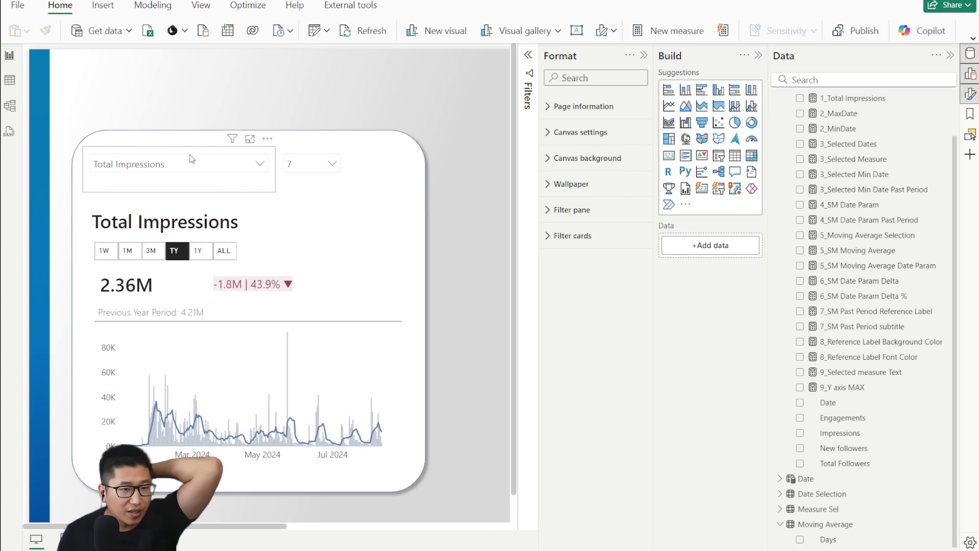
Step: Set the font size of the measure slicer's values to 9 and switch the slicer to Total Engagements
{"action": "left_click", "coordinate": [144, 173]}
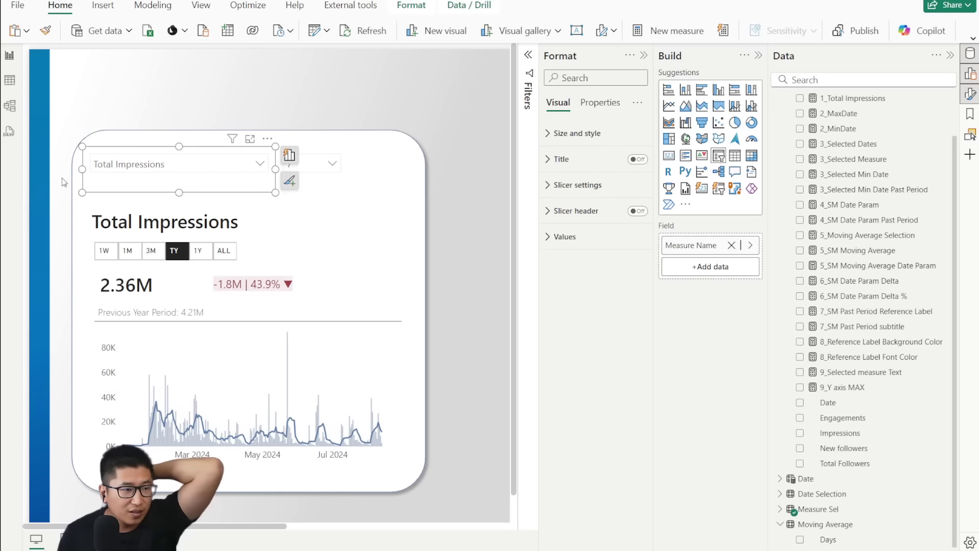
{"action": "left_click", "coordinate": [199, 166]}
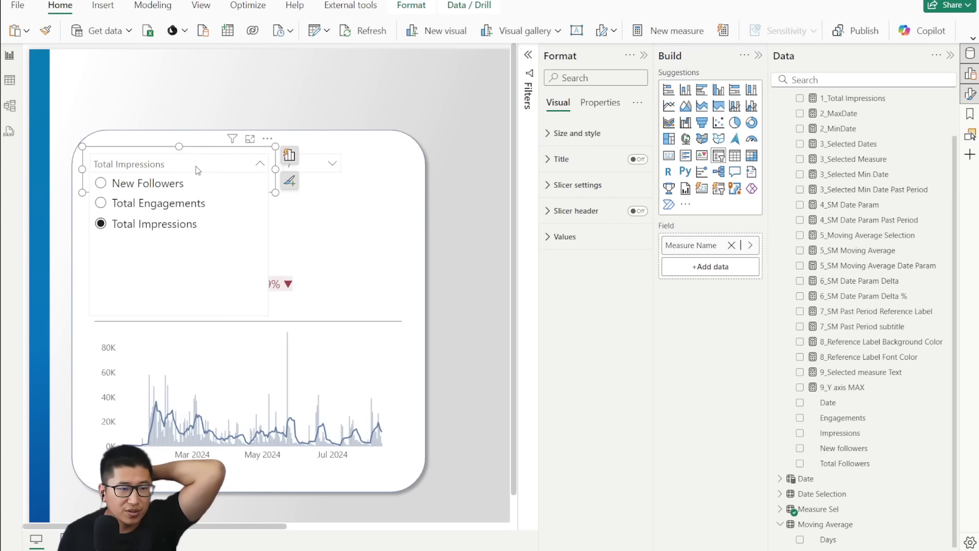
{"action": "left_click", "coordinate": [329, 162]}
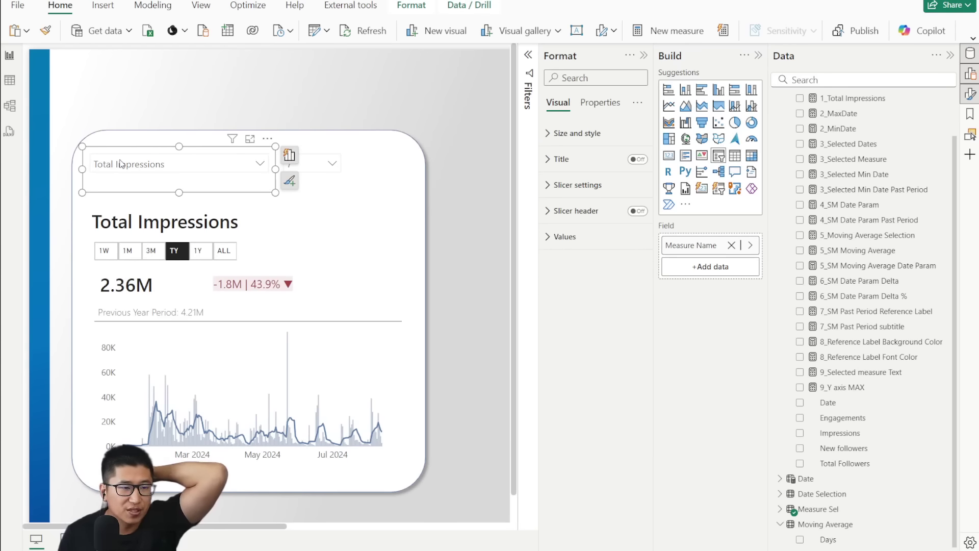
{"action": "left_click", "coordinate": [241, 167]}
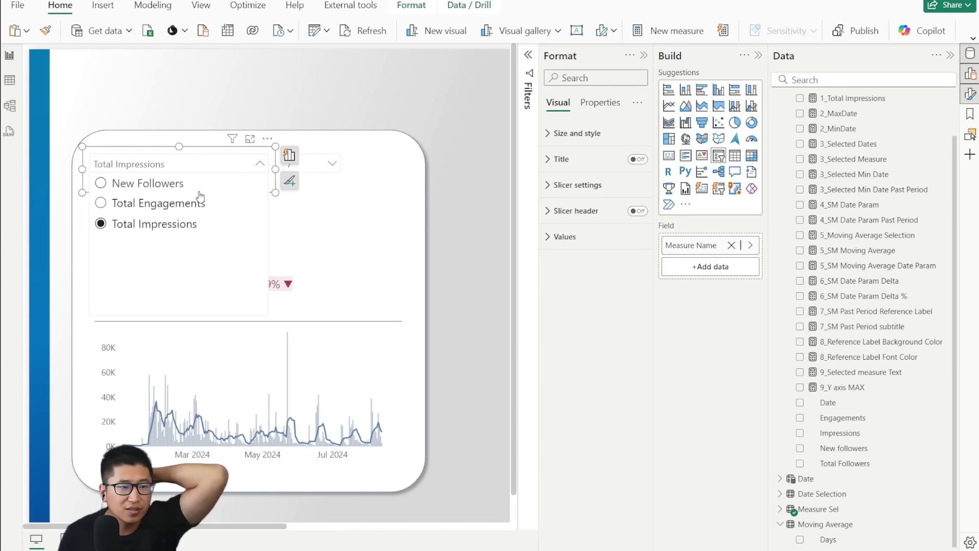
{"action": "left_click", "coordinate": [201, 157]}
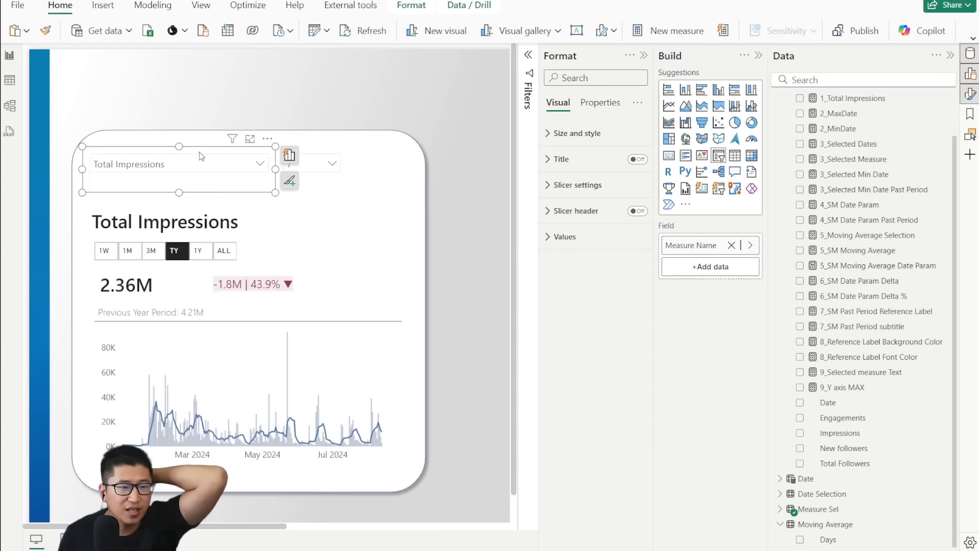
{"action": "left_click", "coordinate": [599, 239]}
{"action": "left_click", "coordinate": [164, 164]}
{"action": "left_click", "coordinate": [169, 195]}
Step: Set the font size of the moving average Days slicer's values to 9
{"action": "left_click", "coordinate": [334, 164]}
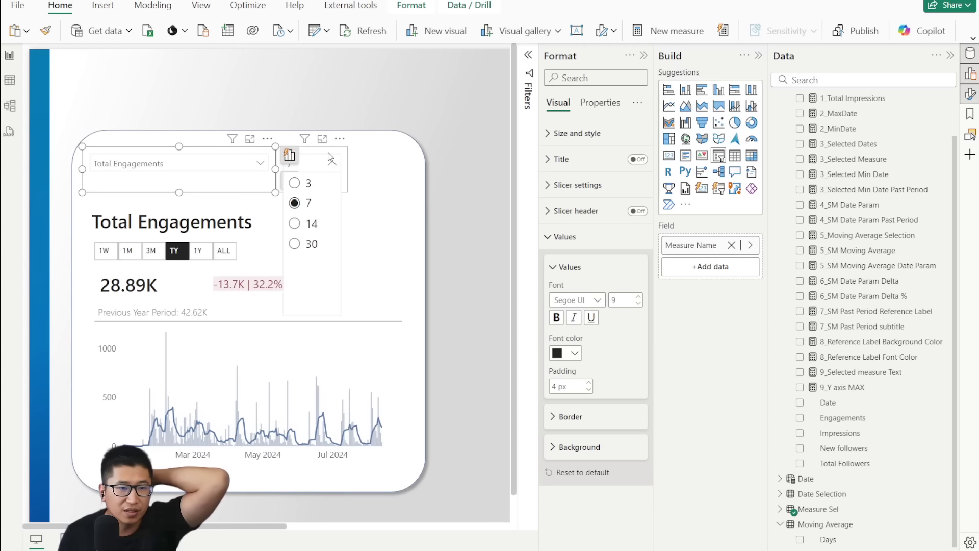
{"action": "left_click", "coordinate": [333, 164]}
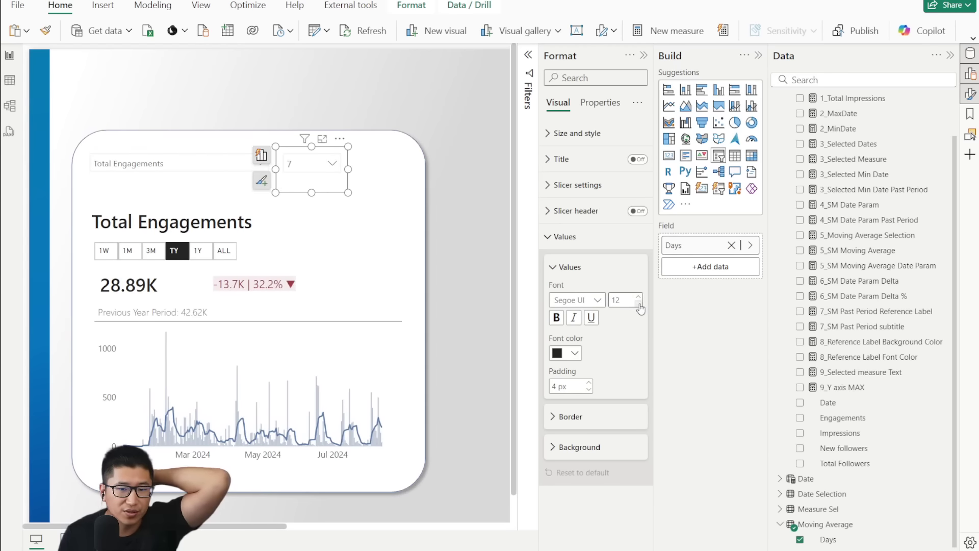
{"action": "left_click", "coordinate": [425, 215]}
{"action": "left_click", "coordinate": [470, 190]}
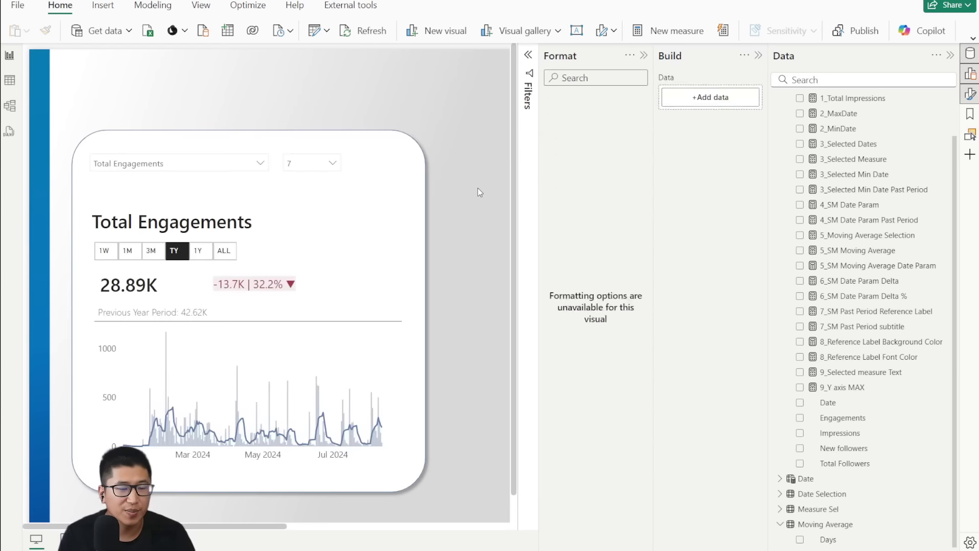
Step: Make the moving average Days slicer slightly shorter and switch the Date Selection slicer to 3M
{"action": "left_click", "coordinate": [324, 179]}
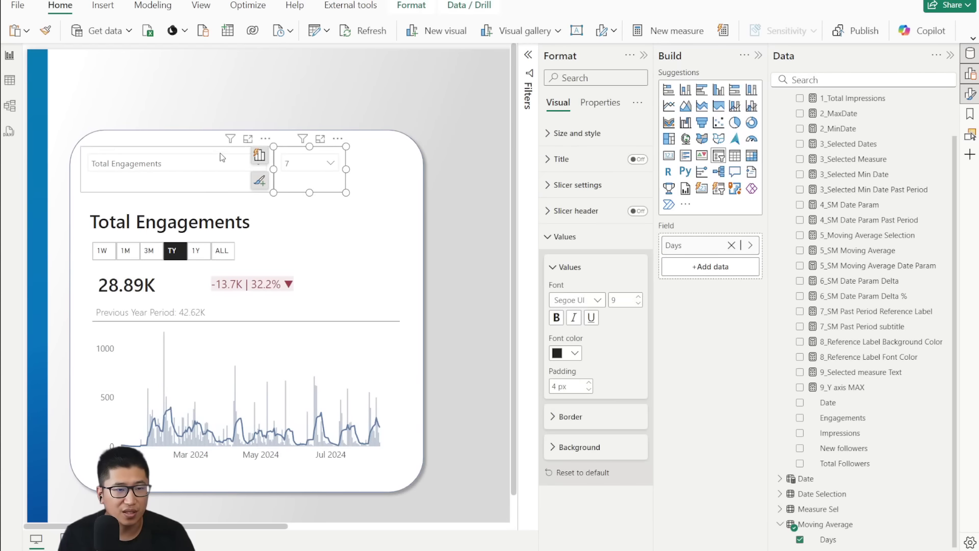
{"action": "left_click_drag", "start_coordinate": [310, 193], "coordinate": [310, 206]}
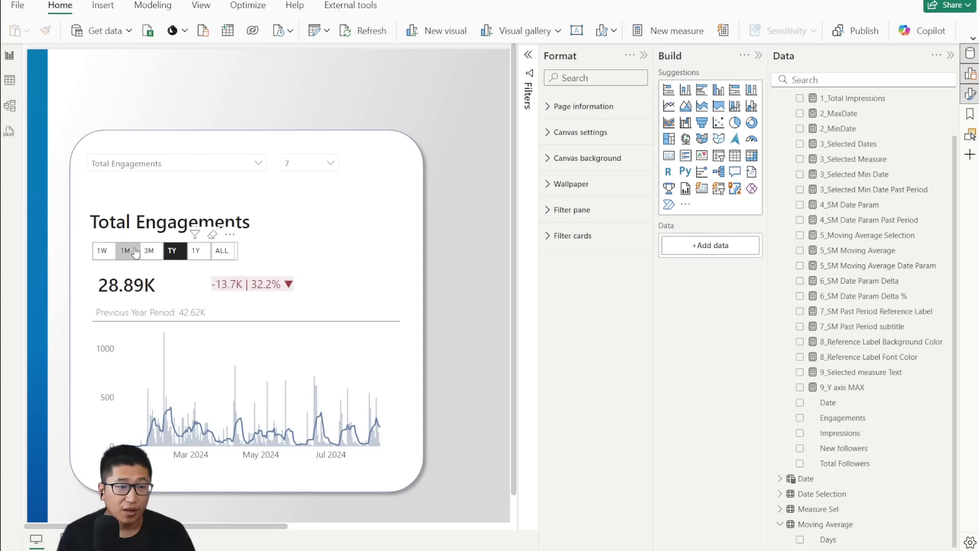
{"action": "left_click", "coordinate": [151, 252]}
{"action": "left_click", "coordinate": [448, 113]}
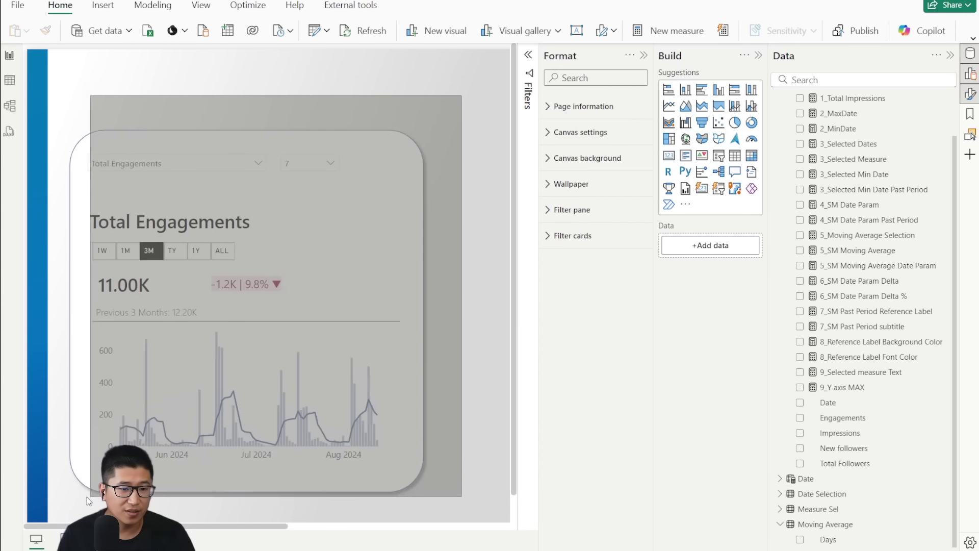
Step: Group the rounded background with the three slicers, the KPI card and the chart, and deselect the group
{"action": "left_click_drag", "start_coordinate": [36, 501], "coordinate": [285, 223]}
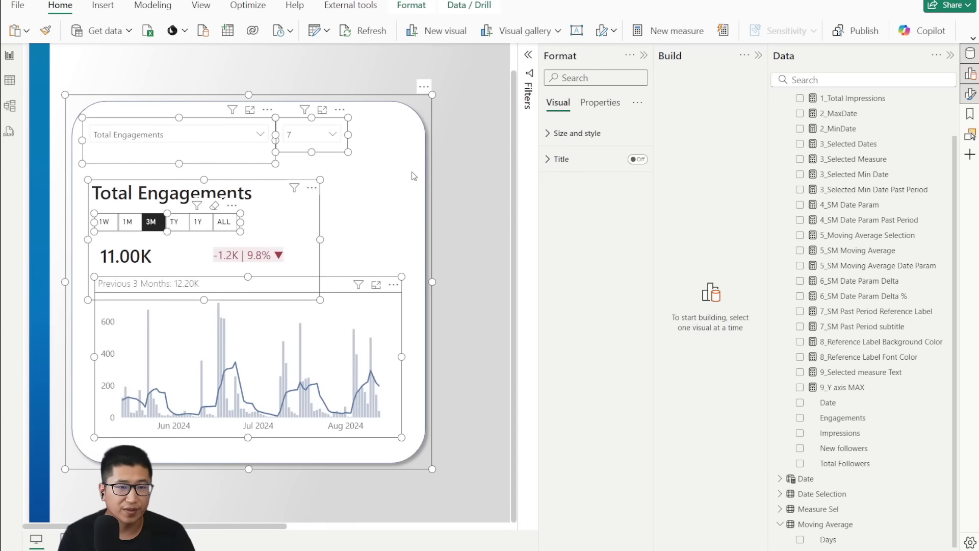
{"action": "right_click", "coordinate": [280, 184]}
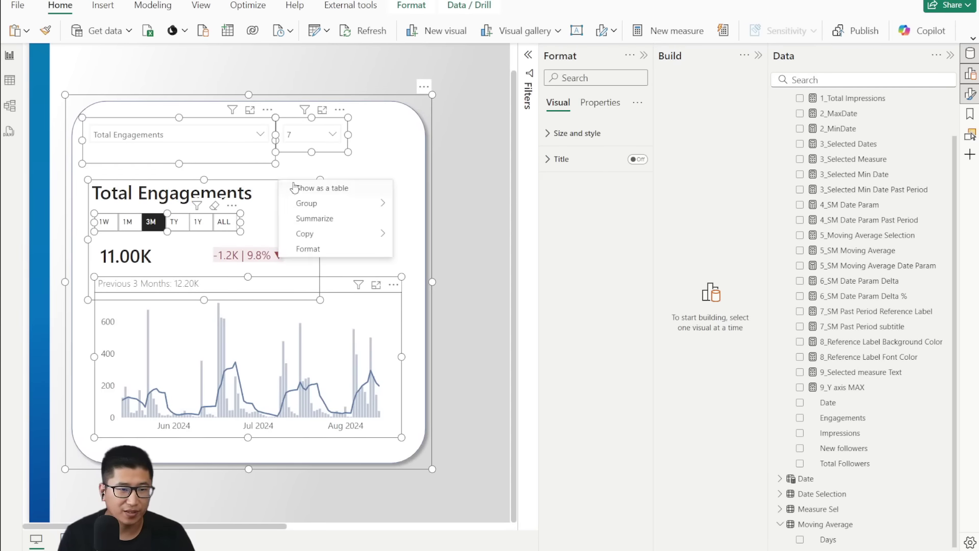
{"action": "key", "text": "Escape"}
{"action": "key", "text": "Escape"}
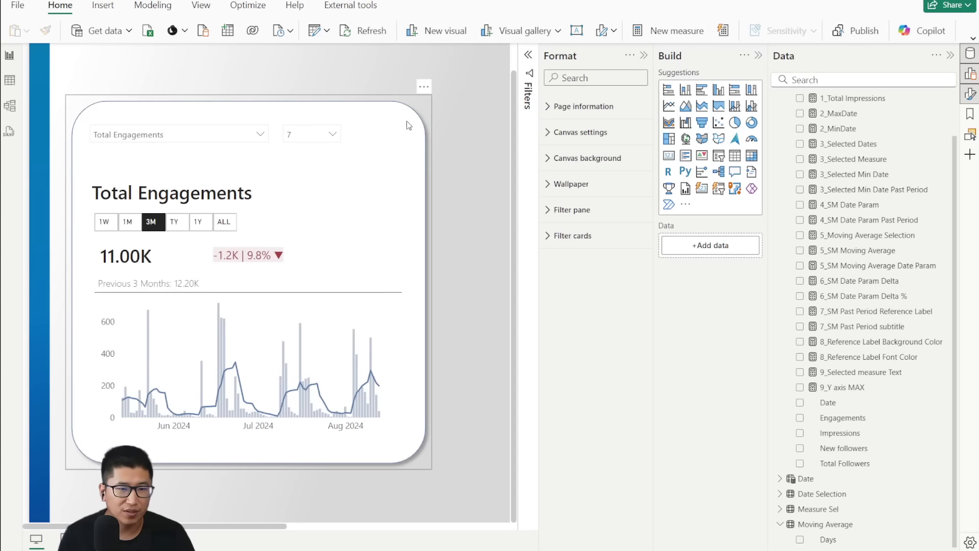
Step: Move the grouped card slightly up and to the right on the page and deselect it
{"action": "left_click", "coordinate": [354, 214]}
{"action": "left_click_drag", "start_coordinate": [354, 214], "coordinate": [378, 184]}
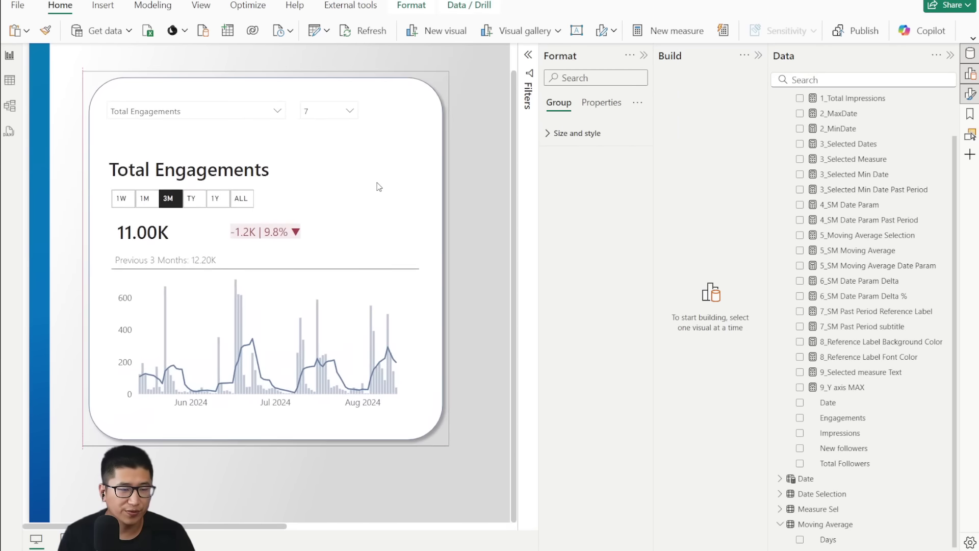
{"action": "left_click", "coordinate": [199, 275]}
{"action": "left_click", "coordinate": [455, 303]}
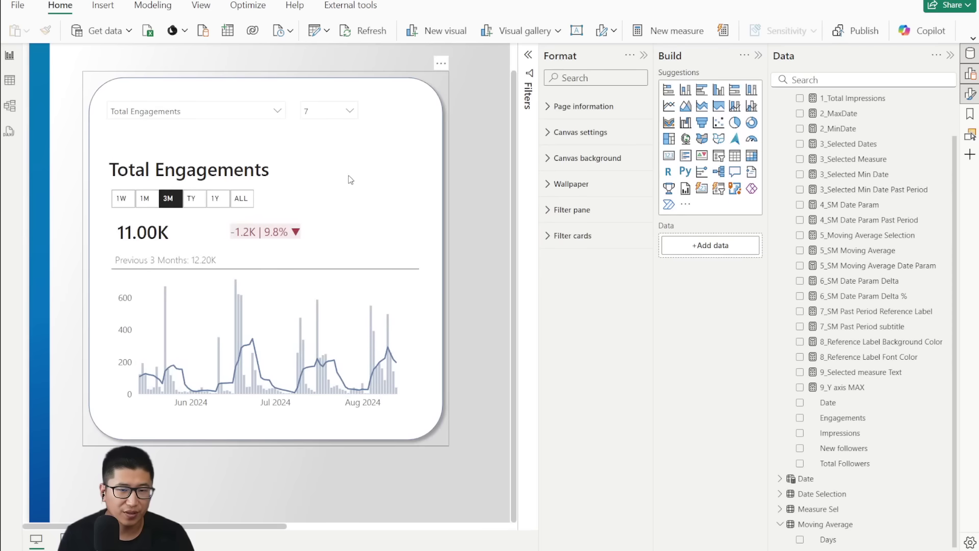
Step: Enlarge the moving average chart within the group so it spans nearly the full width of the rounded background
{"action": "left_click", "coordinate": [122, 268]}
{"action": "left_click", "coordinate": [116, 259]}
{"action": "left_click_drag", "start_coordinate": [113, 254], "coordinate": [98, 248]}
{"action": "left_click_drag", "start_coordinate": [417, 414], "coordinate": [430, 432]}
{"action": "left_click", "coordinate": [472, 327]}
{"action": "scroll", "coordinate": [172, 387], "scroll_direction": "down", "scroll_amount": 1}
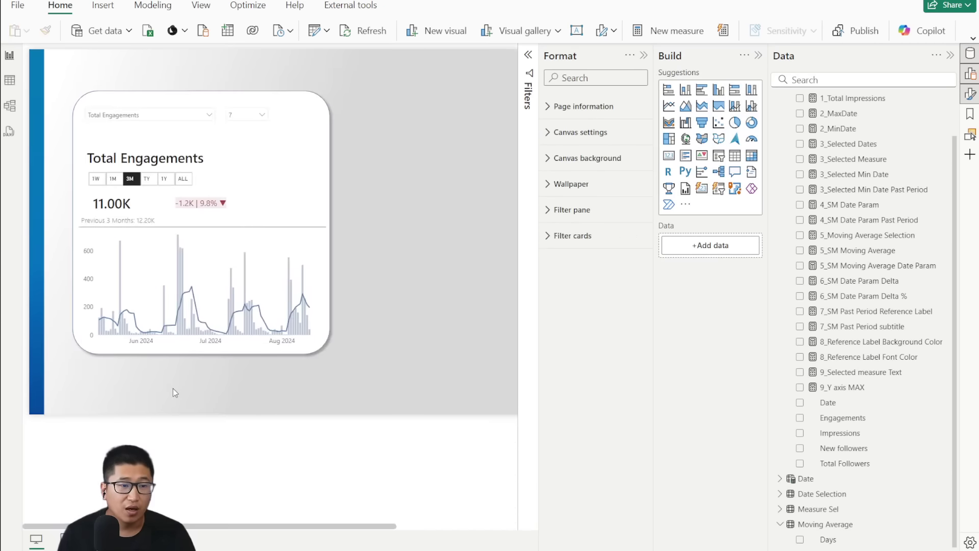
{"action": "scroll", "coordinate": [173, 388], "scroll_direction": "down", "scroll_amount": 1}
{"action": "left_click", "coordinate": [196, 123]}
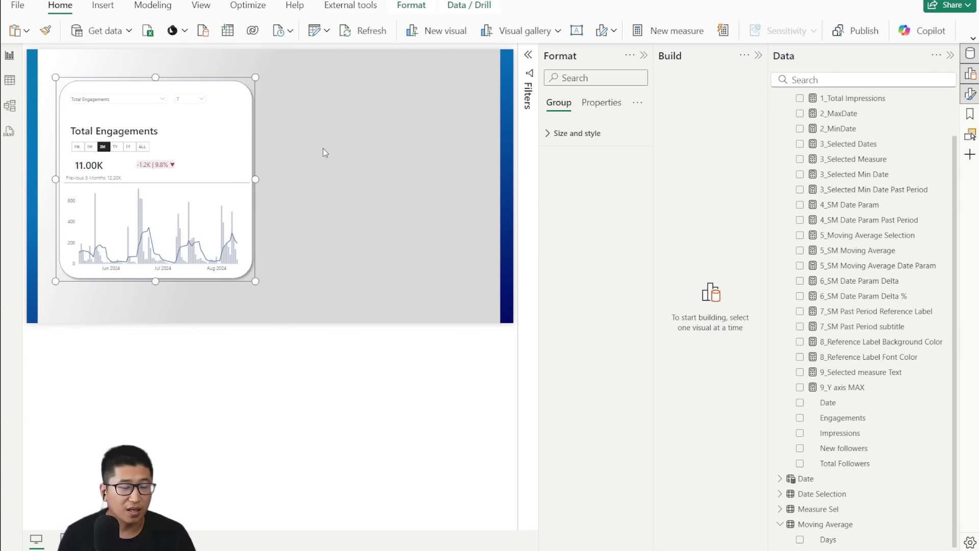
{"action": "left_click", "coordinate": [323, 149]}
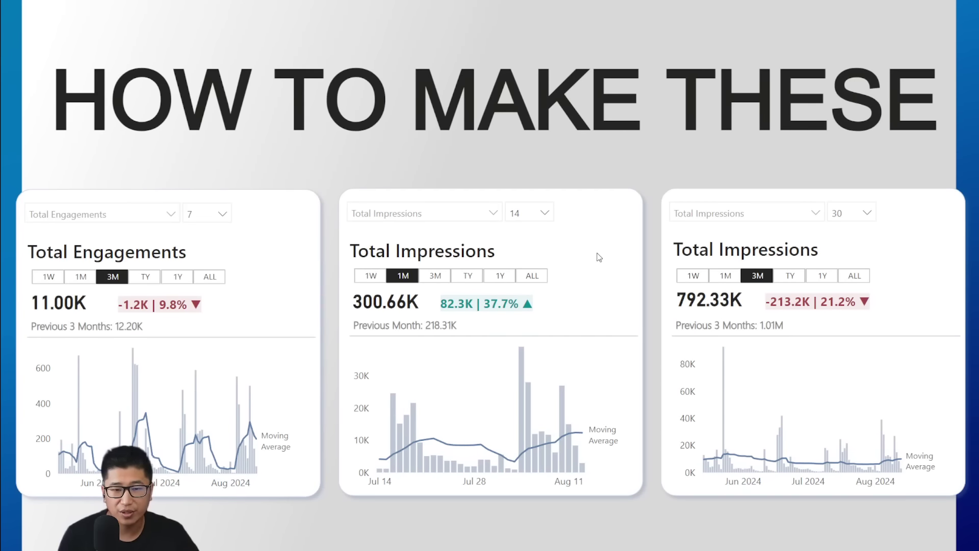
Step: Switch the middle card's measure slicer to Total Engagements, then to New Followers, and reopen its list
{"action": "left_click", "coordinate": [471, 214]}
{"action": "left_click", "coordinate": [419, 249]}
{"action": "left_click", "coordinate": [433, 216]}
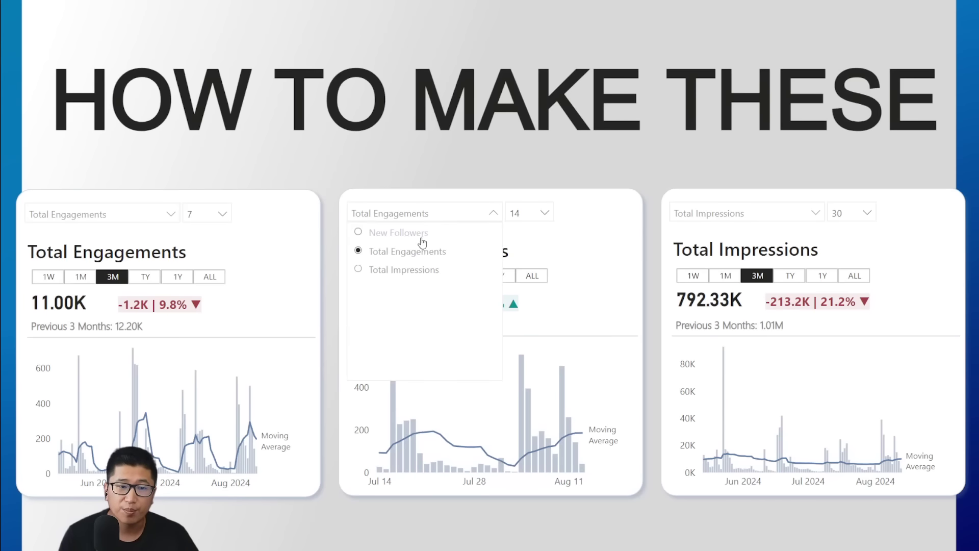
{"action": "left_click", "coordinate": [414, 230]}
{"action": "left_click", "coordinate": [477, 222]}
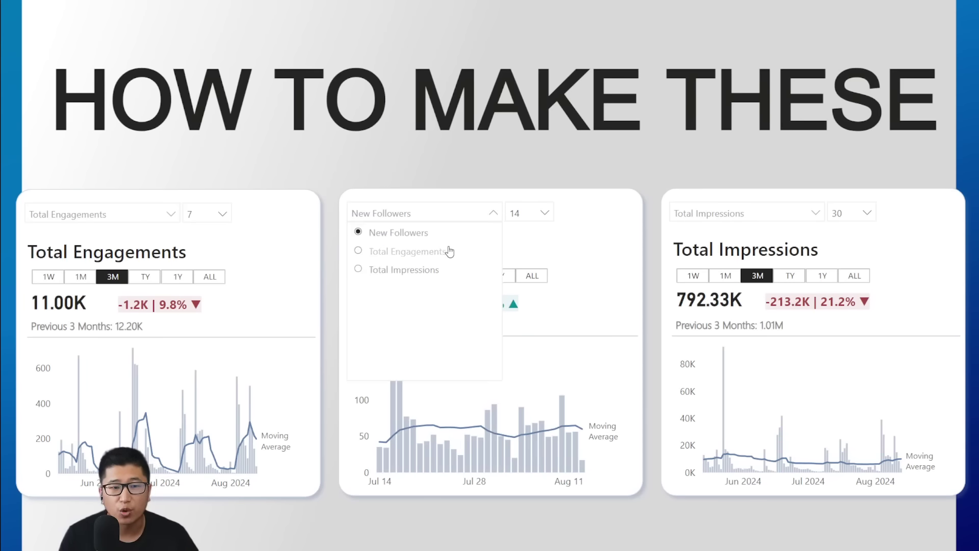